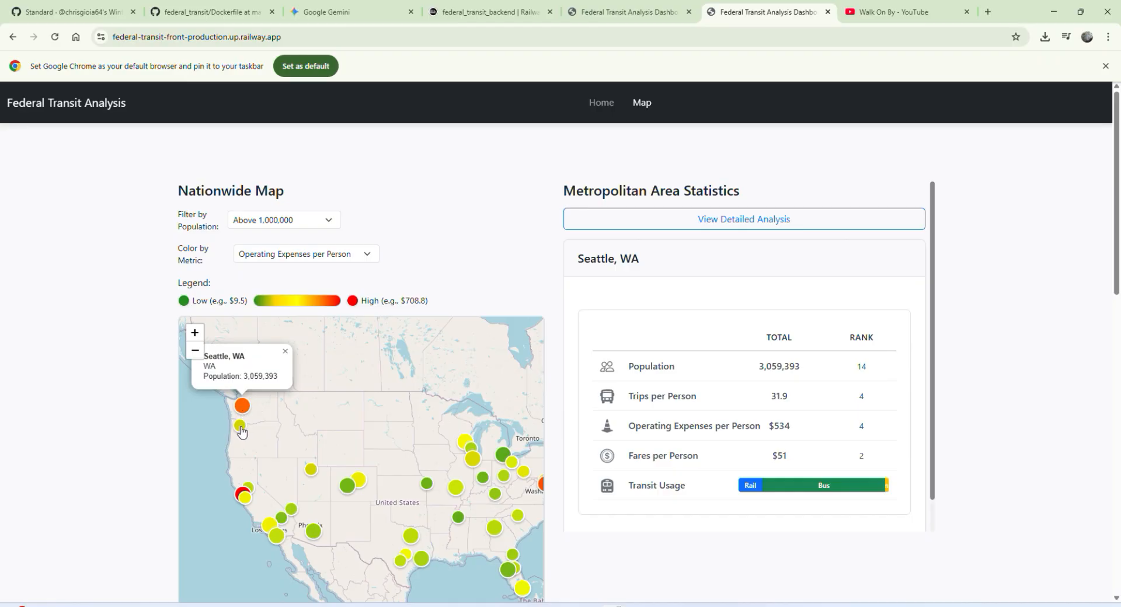
Step: View the transit statistics for Portland, OR-WA and Salt Lake City-West Valley City, UT on the nationwide map
{"action": "left_click", "coordinate": [240, 427]}
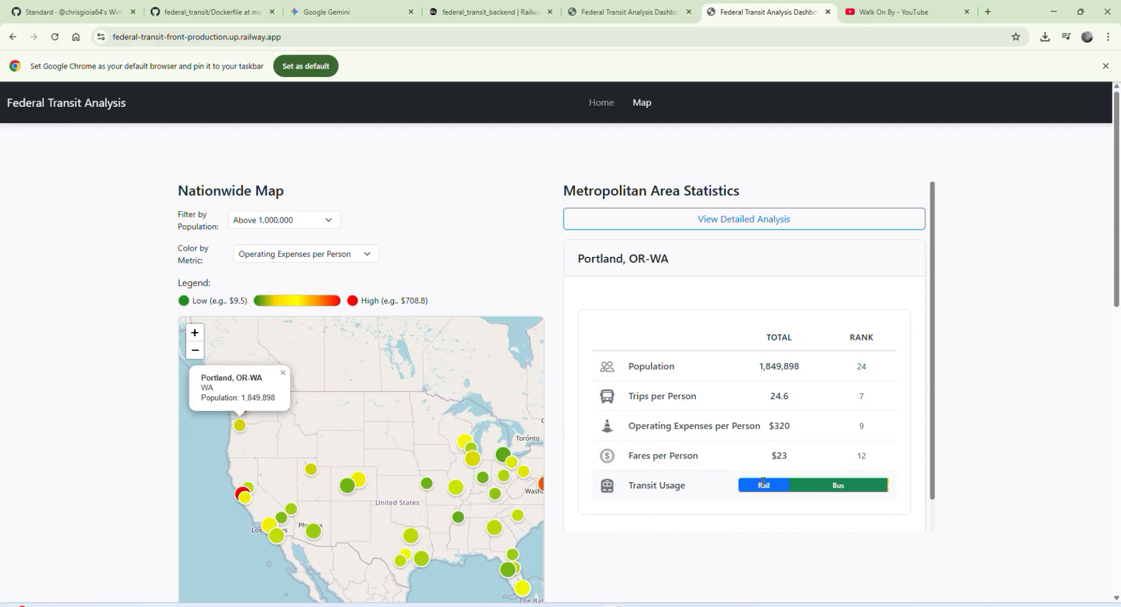
{"action": "left_click", "coordinate": [311, 470]}
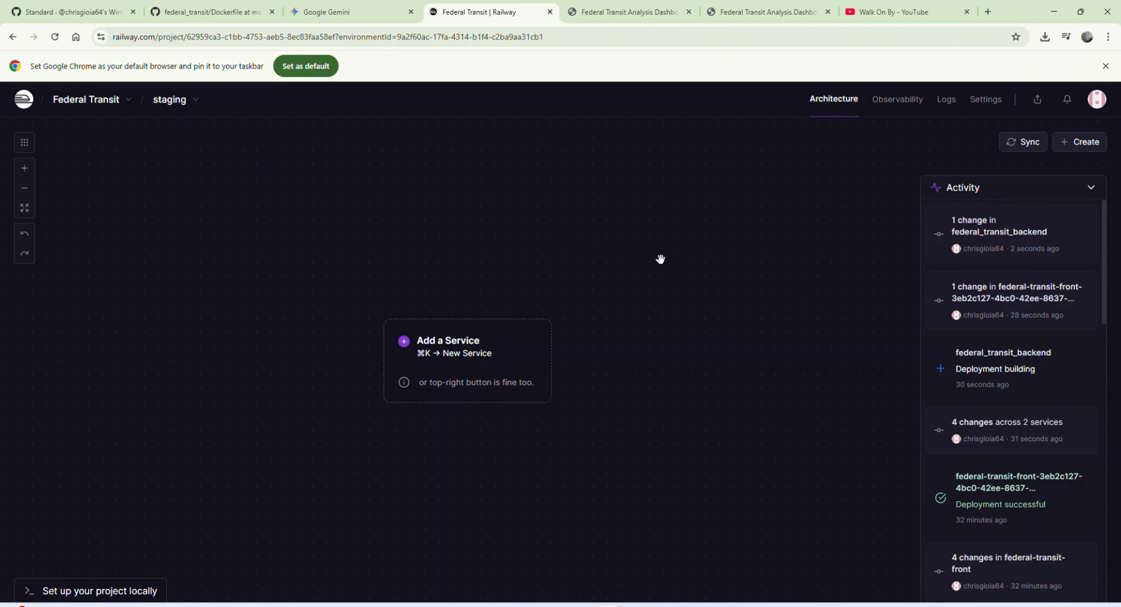
Step: In Railway's staging environment of the Federal Transit project, add a new service from the federal-transit-front GitHub repository
{"action": "left_click", "coordinate": [165, 109]}
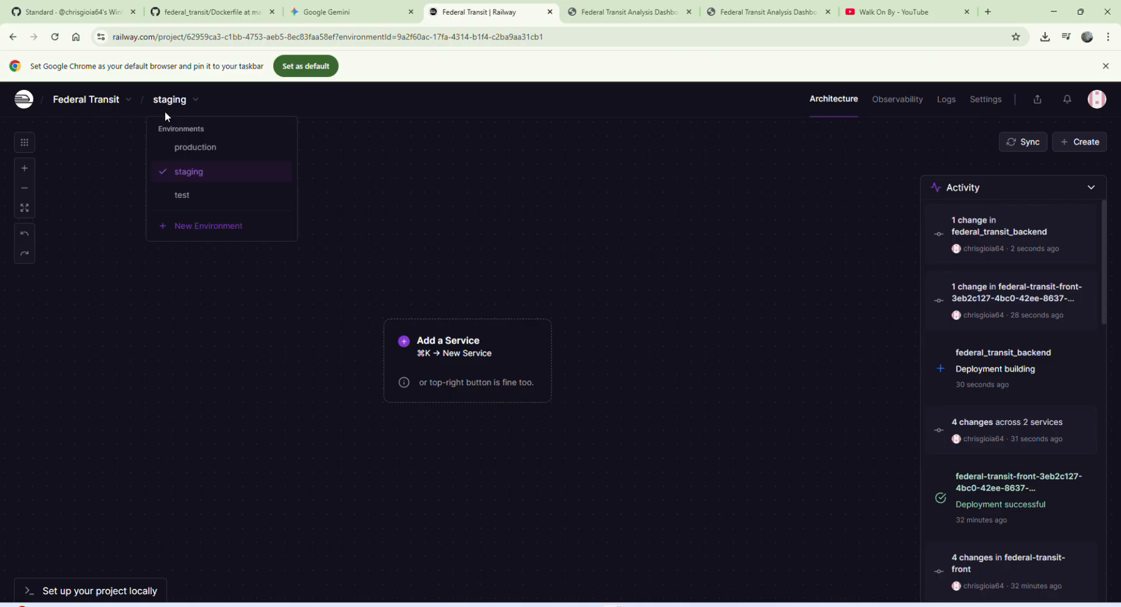
{"action": "left_click", "coordinate": [187, 177]}
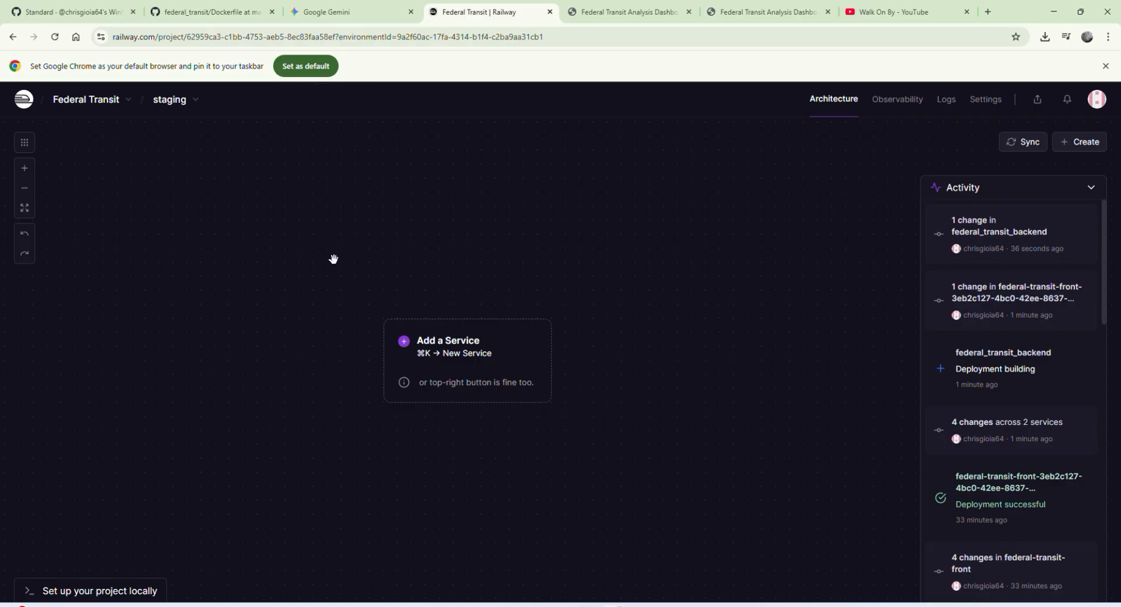
{"action": "right_click", "coordinate": [304, 248]}
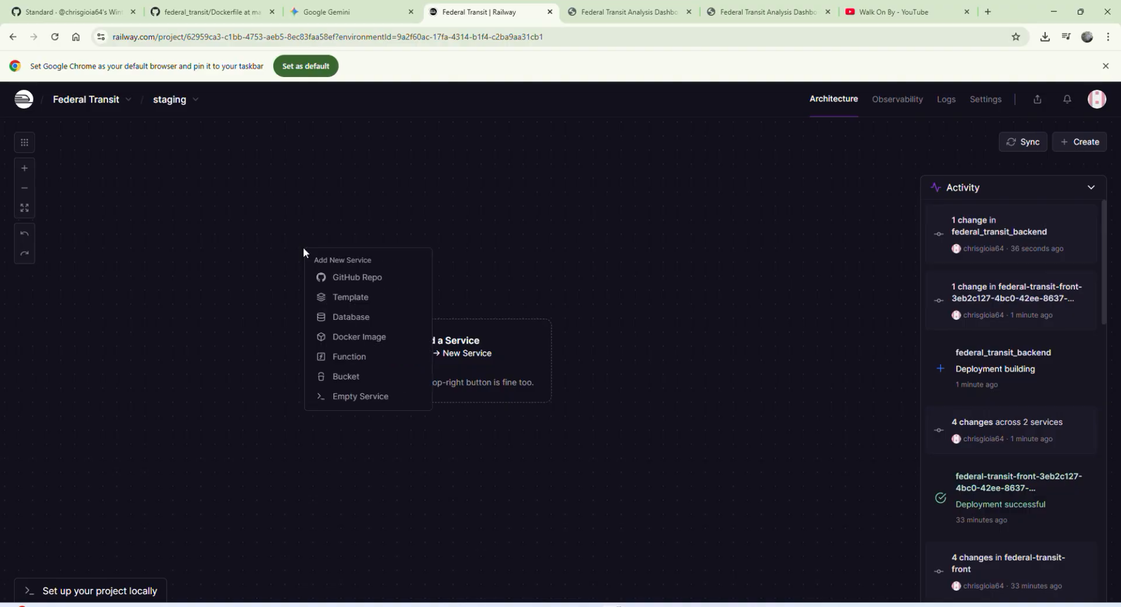
{"action": "left_click", "coordinate": [348, 284]}
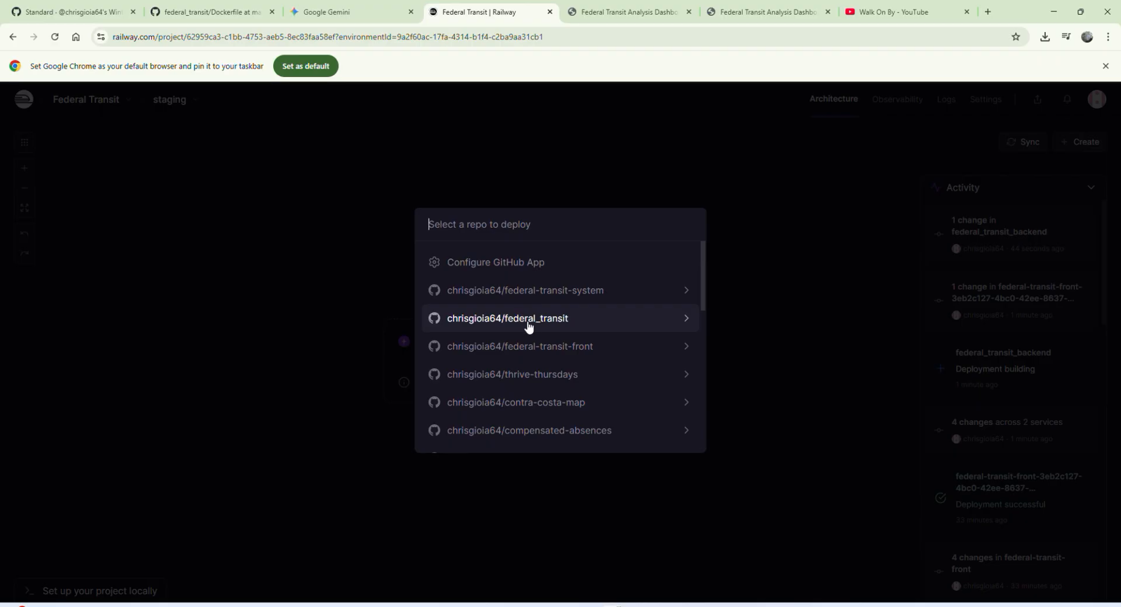
{"action": "left_click", "coordinate": [547, 346]}
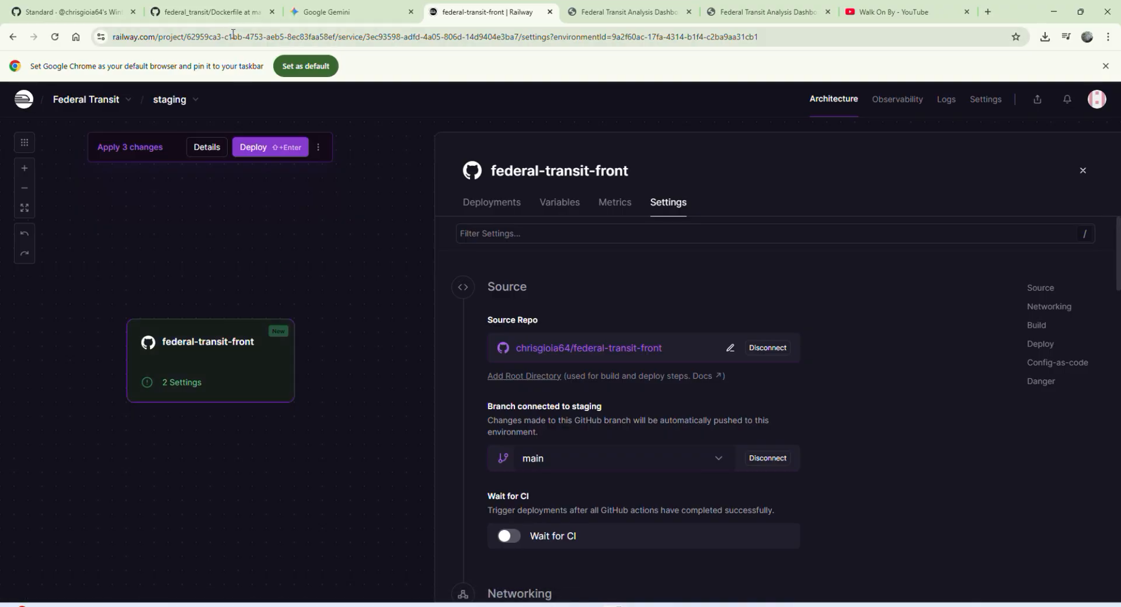
Step: Switch to GitHub, open the federal-transit-front repository from the account's repository list and examine its files
{"action": "left_click", "coordinate": [225, 14]}
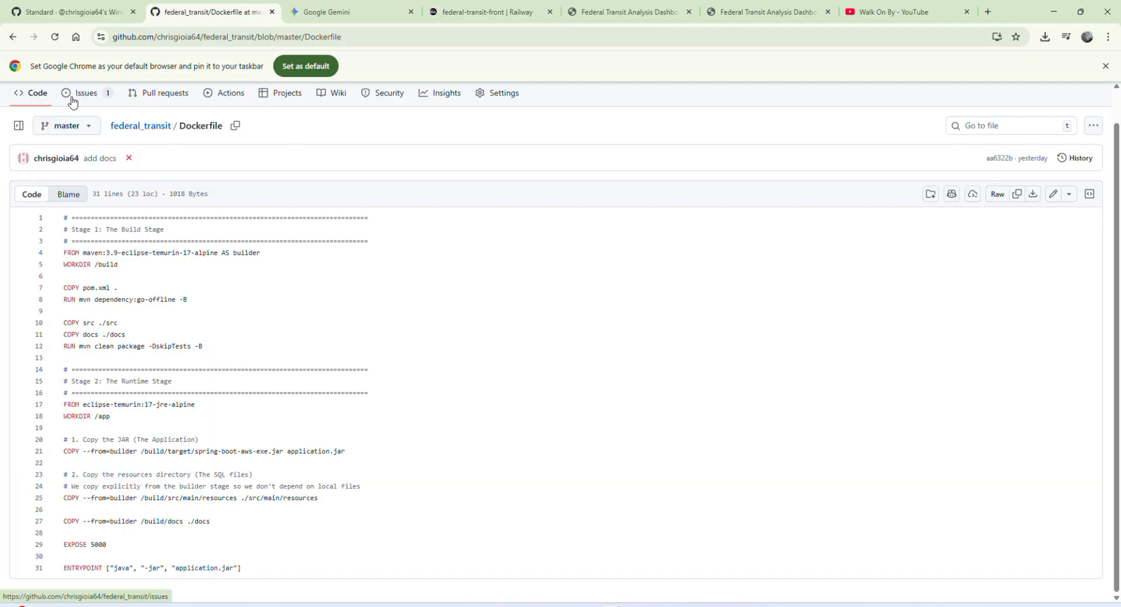
{"action": "scroll", "coordinate": [73, 115], "scroll_direction": "up", "scroll_amount": 1}
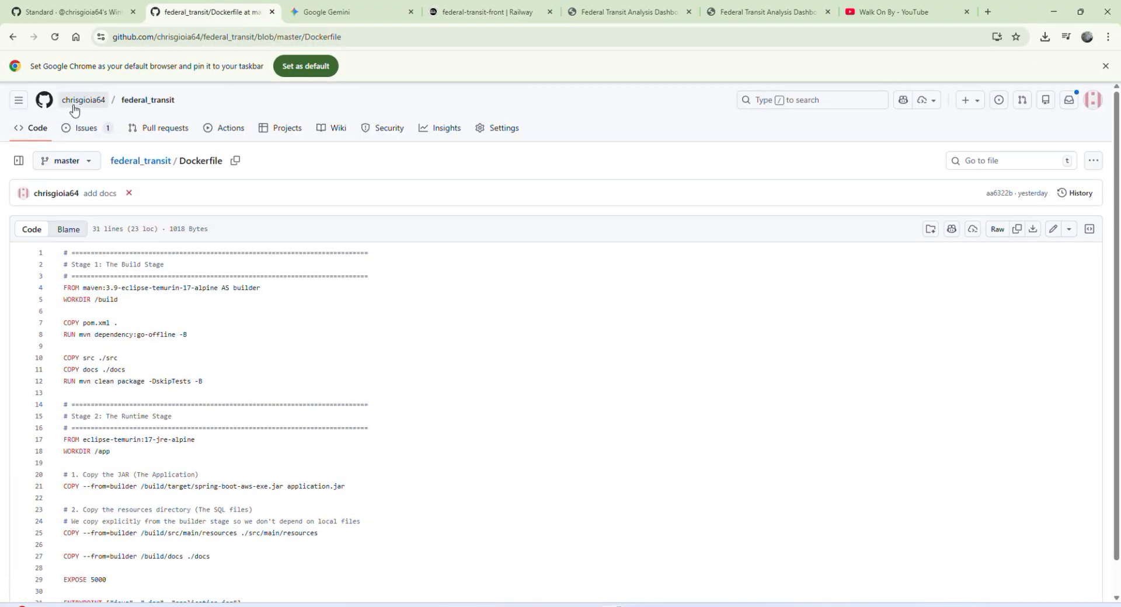
{"action": "left_click", "coordinate": [75, 100]}
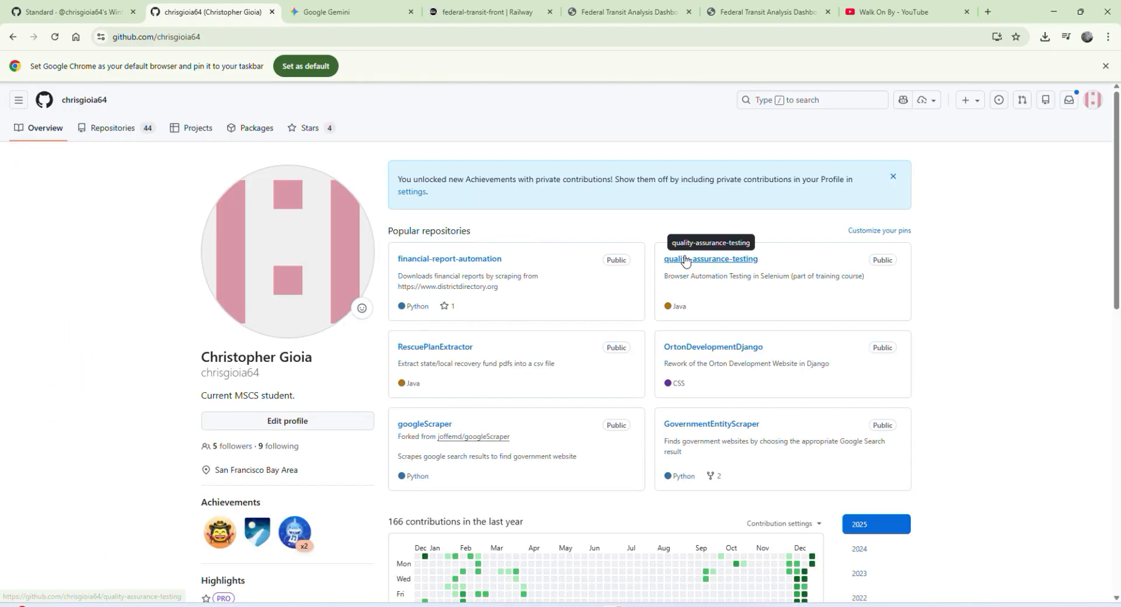
{"action": "left_click", "coordinate": [114, 126]}
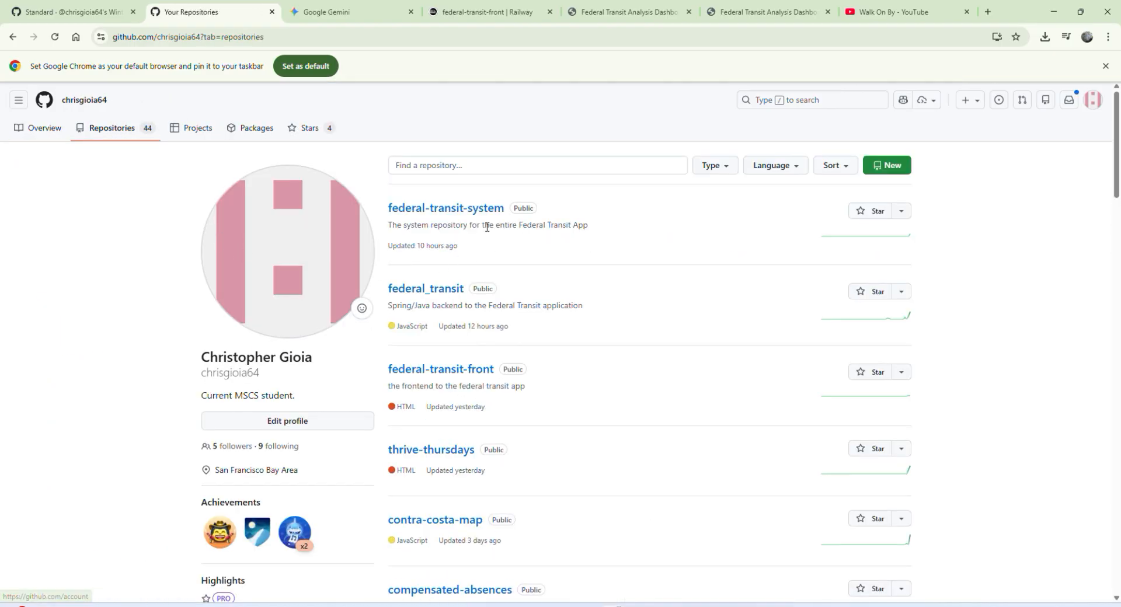
{"action": "left_click", "coordinate": [439, 370]}
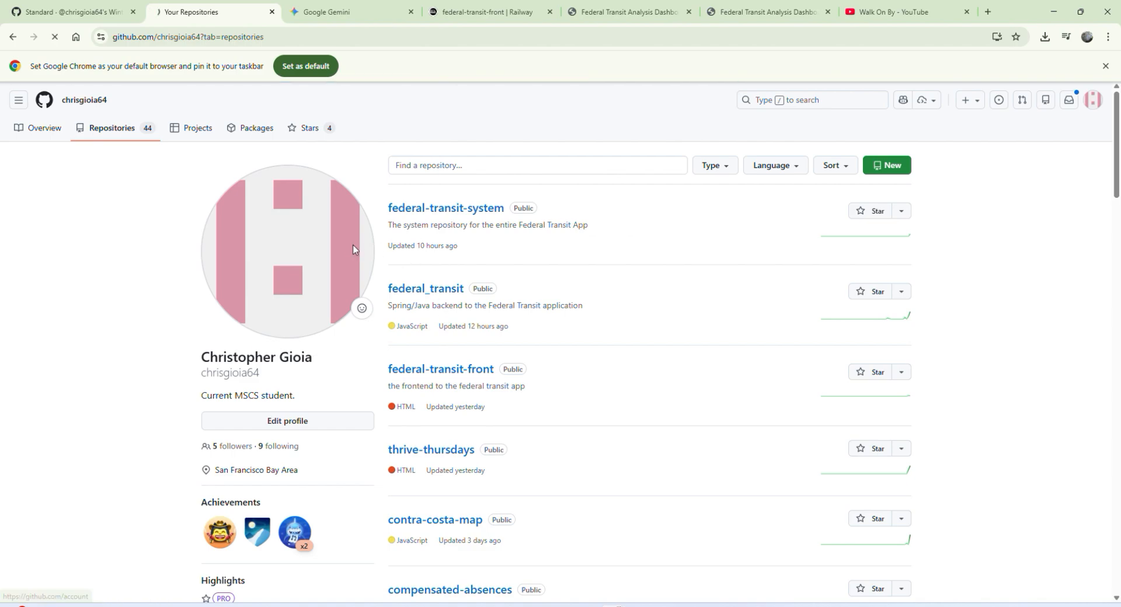
{"action": "scroll", "coordinate": [175, 315], "scroll_direction": "down", "scroll_amount": 3}
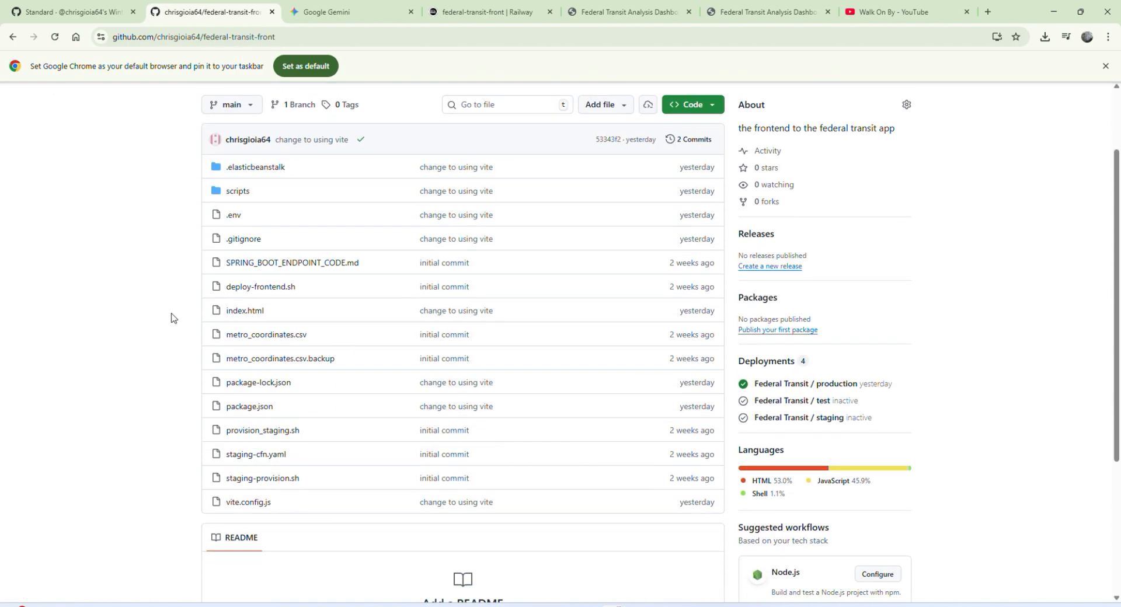
{"action": "scroll", "coordinate": [175, 224], "scroll_direction": "down", "scroll_amount": 1}
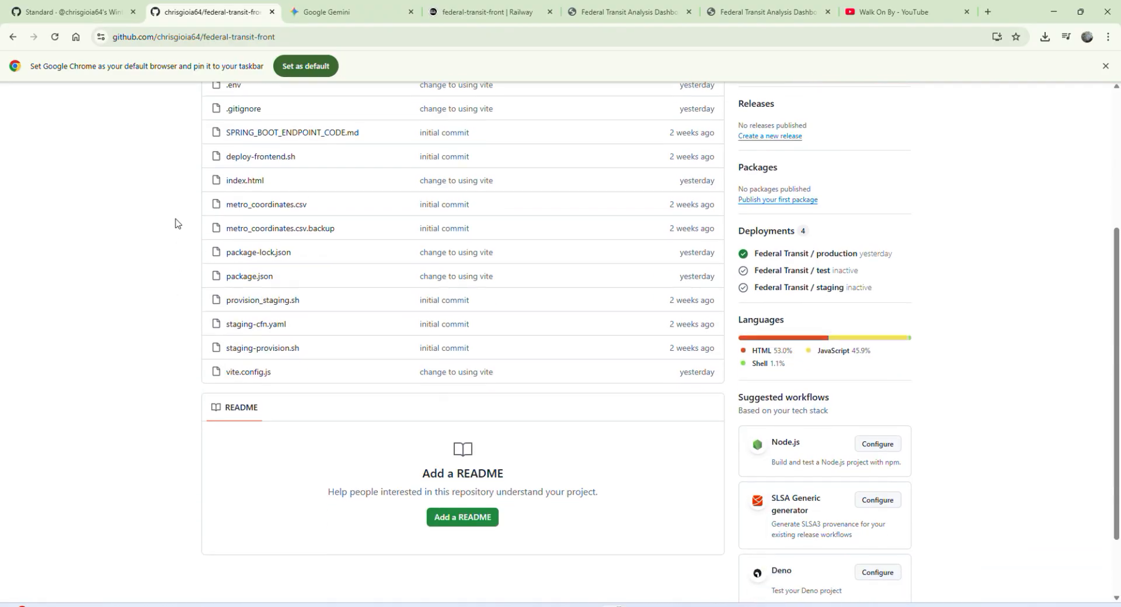
{"action": "scroll", "coordinate": [175, 227], "scroll_direction": "up", "scroll_amount": 4}
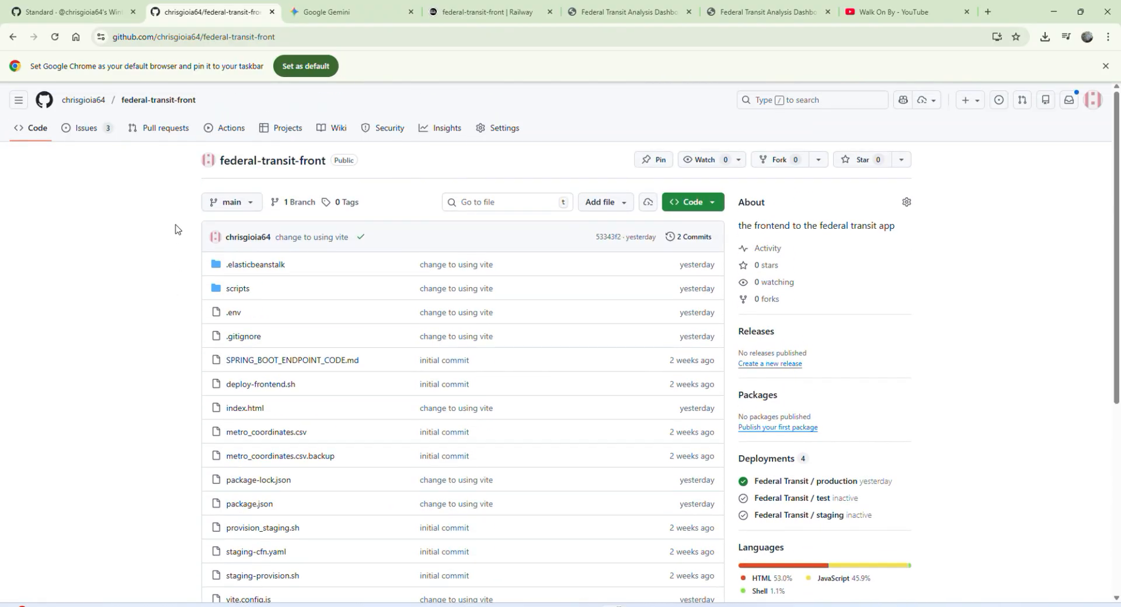
{"action": "scroll", "coordinate": [175, 226], "scroll_direction": "down", "scroll_amount": 3}
{"action": "scroll", "coordinate": [176, 227], "scroll_direction": "up", "scroll_amount": 3}
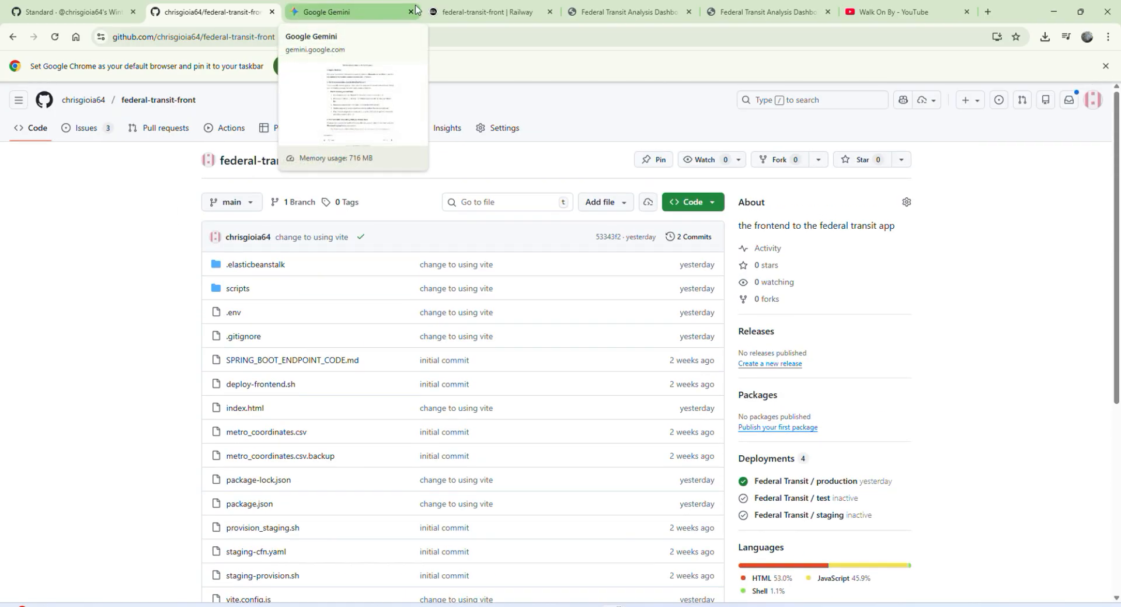
Step: Back in Railway, generate a public domain for the federal-transit-front service and deploy the pending changes
{"action": "left_click", "coordinate": [482, 9]}
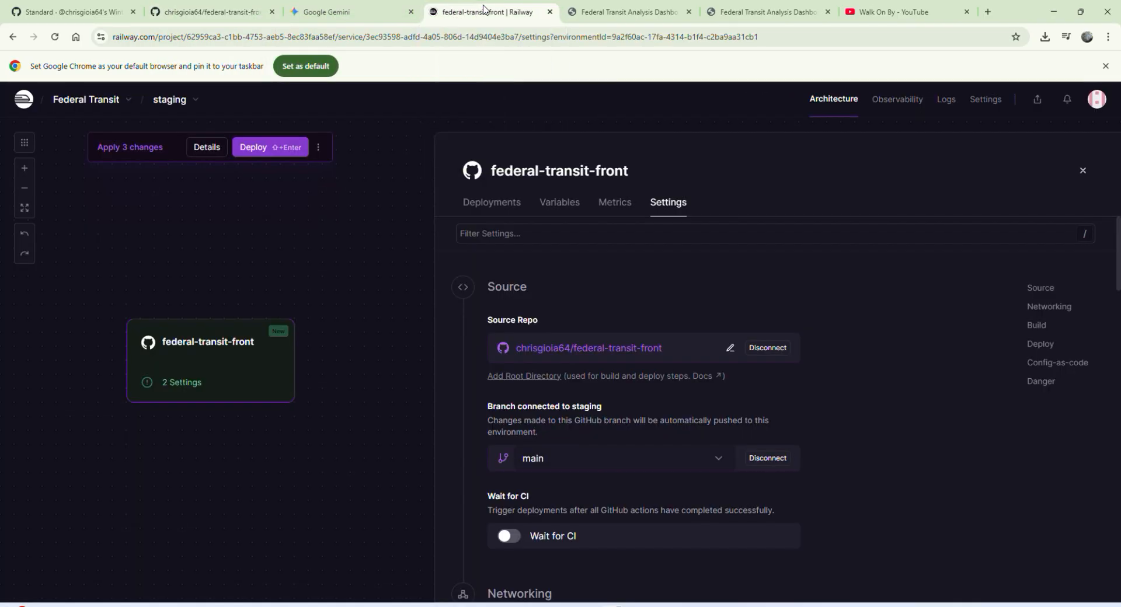
{"action": "scroll", "coordinate": [620, 358], "scroll_direction": "down", "scroll_amount": 6}
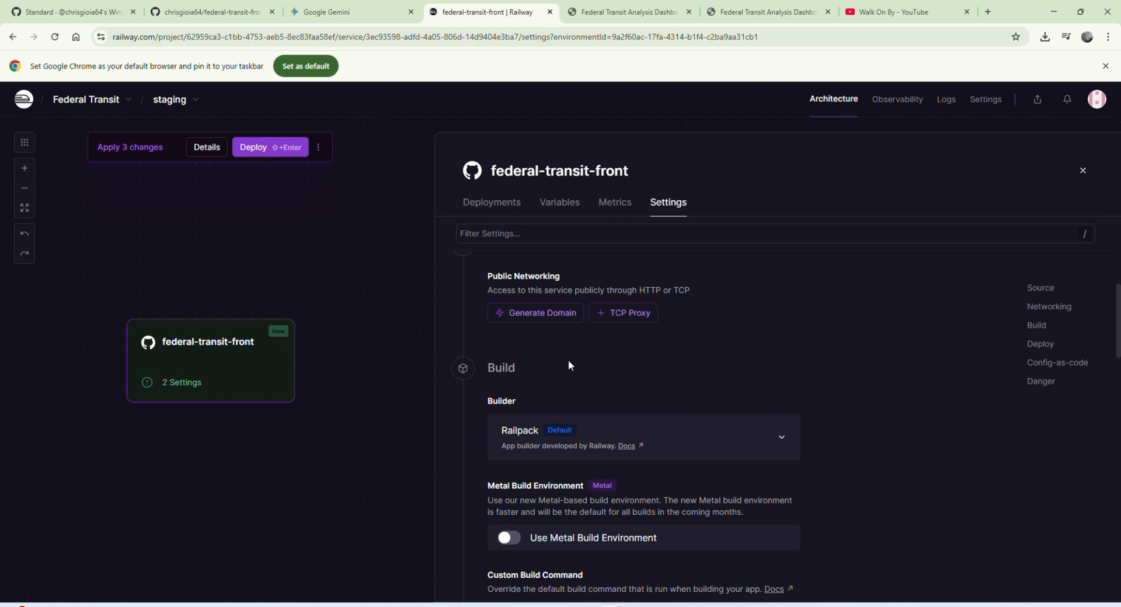
{"action": "scroll", "coordinate": [569, 356], "scroll_direction": "up", "scroll_amount": 1}
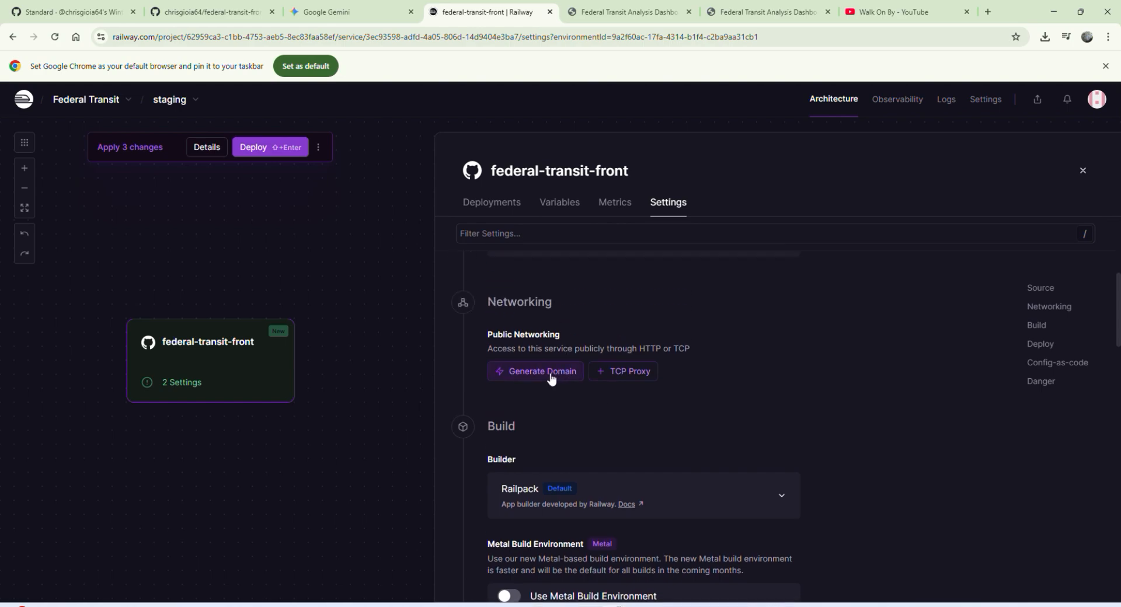
{"action": "left_click", "coordinate": [551, 379]}
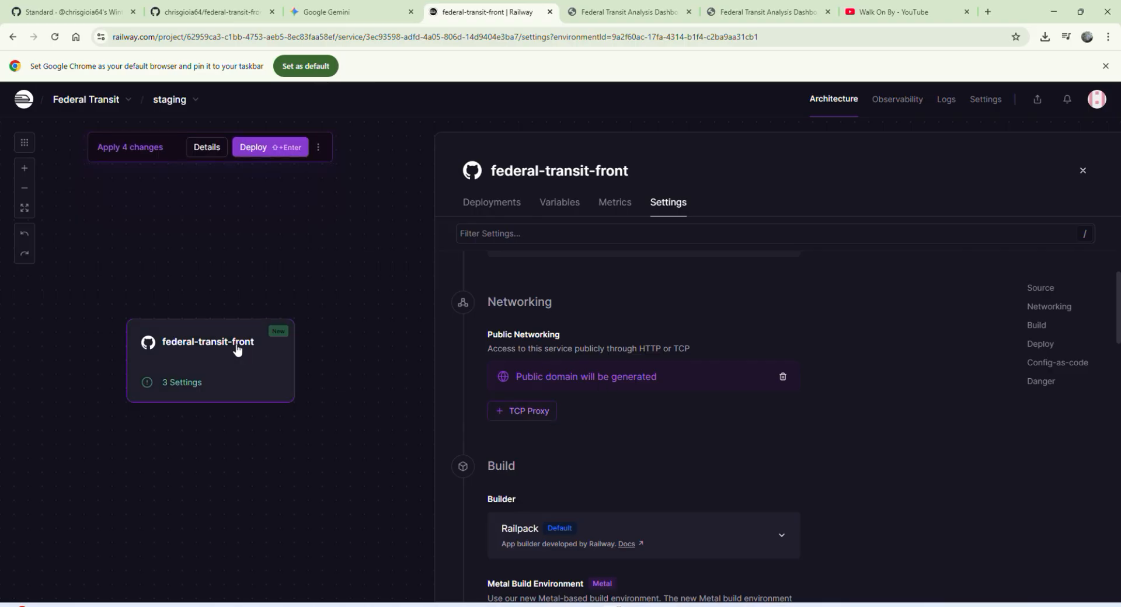
{"action": "left_click", "coordinate": [254, 149]}
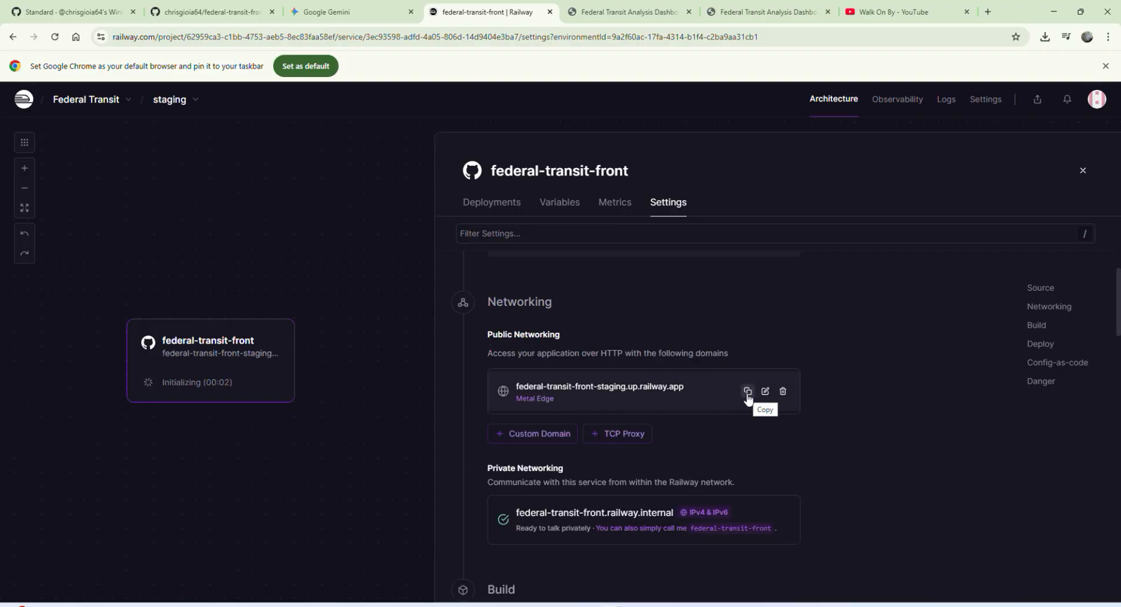
Step: Copy the federal-transit-front service's public domain, then close the two old dashboard pages and the YouTube page
{"action": "left_click", "coordinate": [748, 392]}
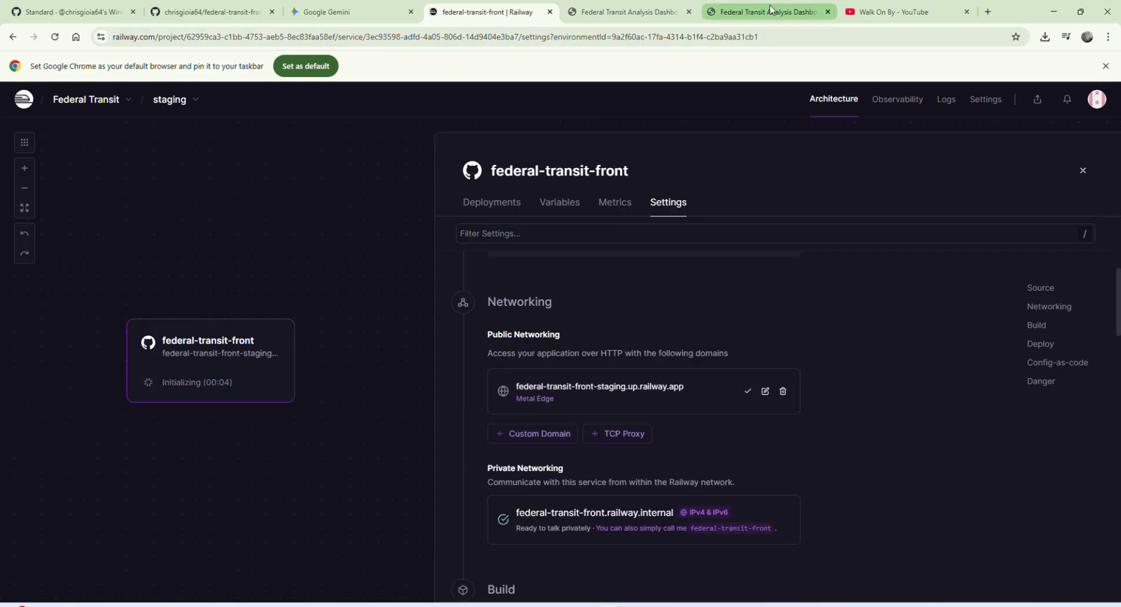
{"action": "left_click", "coordinate": [604, 4]}
{"action": "key", "text": "ctrl+w"}
{"action": "key", "text": "ctrl+w"}
{"action": "key", "text": "ctrl+w"}
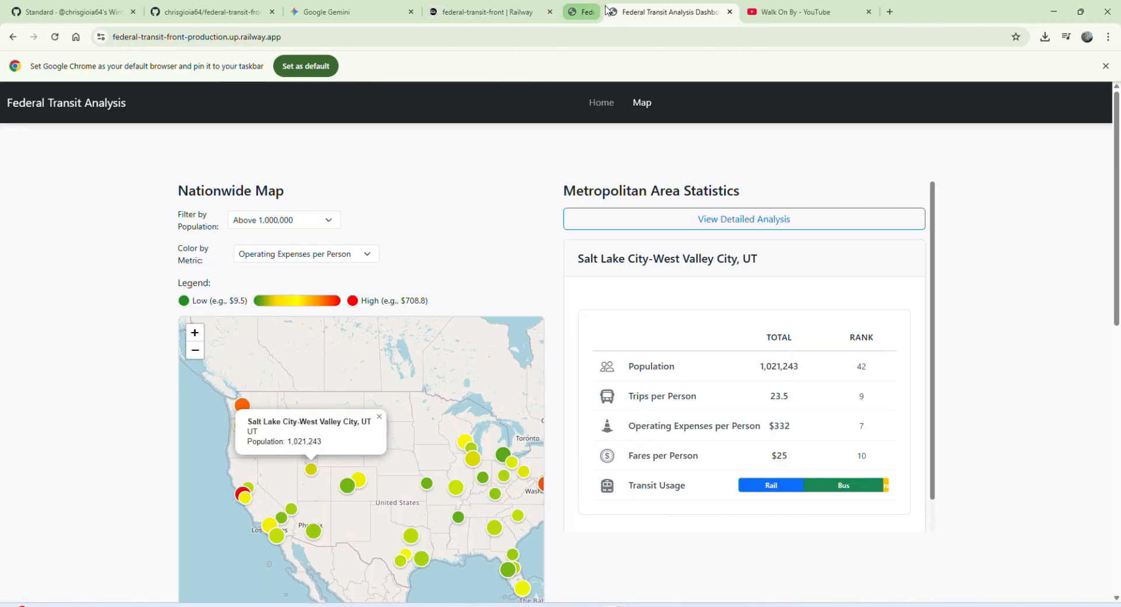
Step: Open federal-transit-front-staging.up.railway.app in a new browser tab
{"action": "key", "text": "ctrl+t"}
{"action": "key", "text": "ctrl+v"}
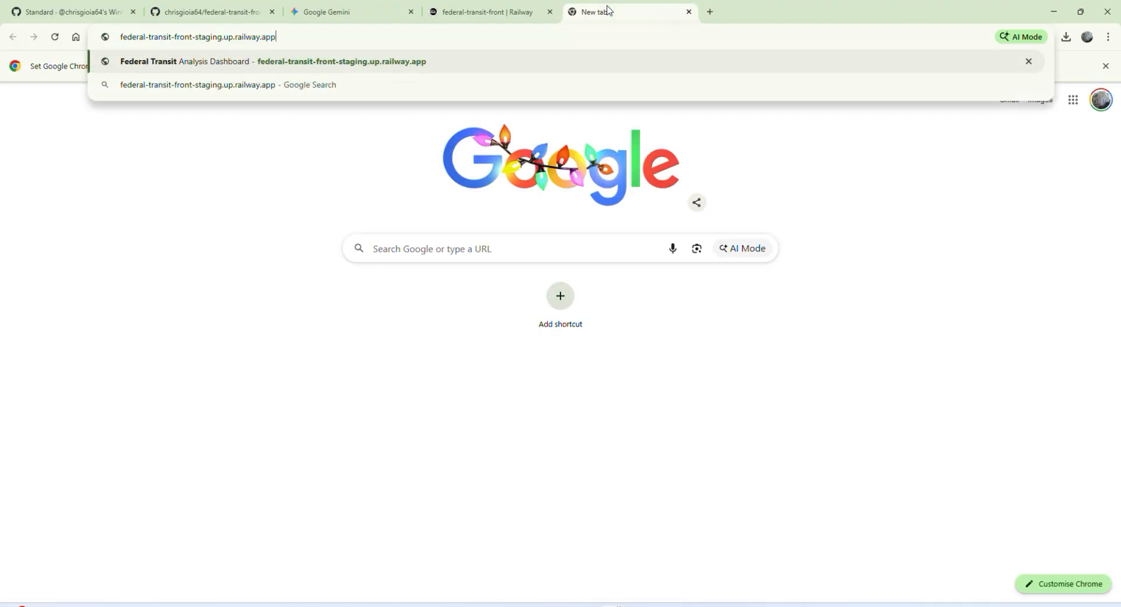
{"action": "key", "text": "Return"}
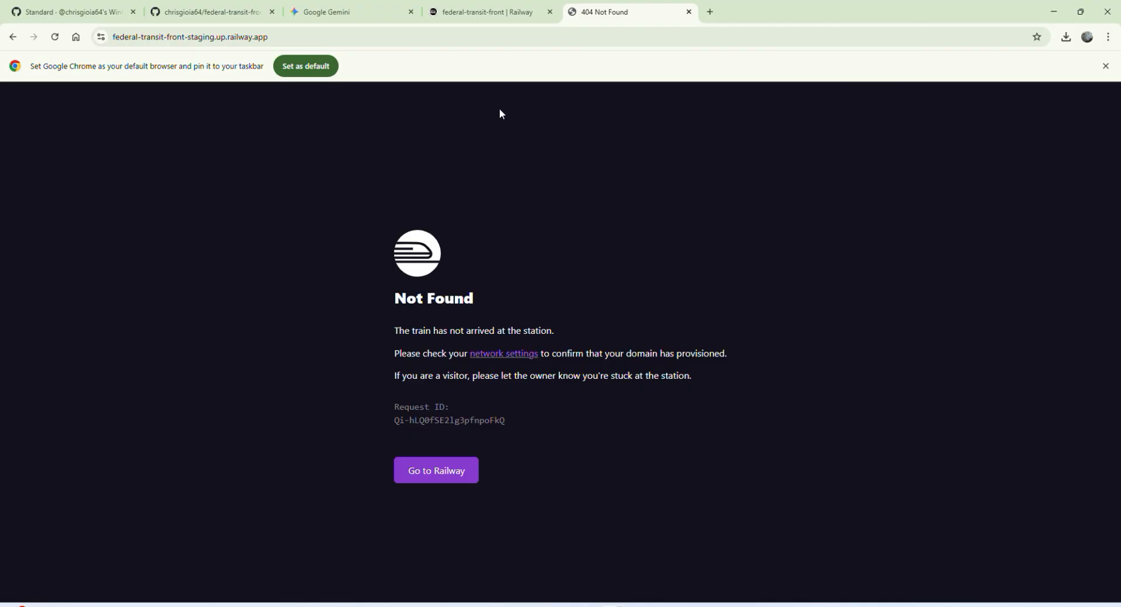
Step: Set the target port of the federal-transit-front service's public domain to 8080 in Railway and save the update
{"action": "left_click", "coordinate": [507, 9]}
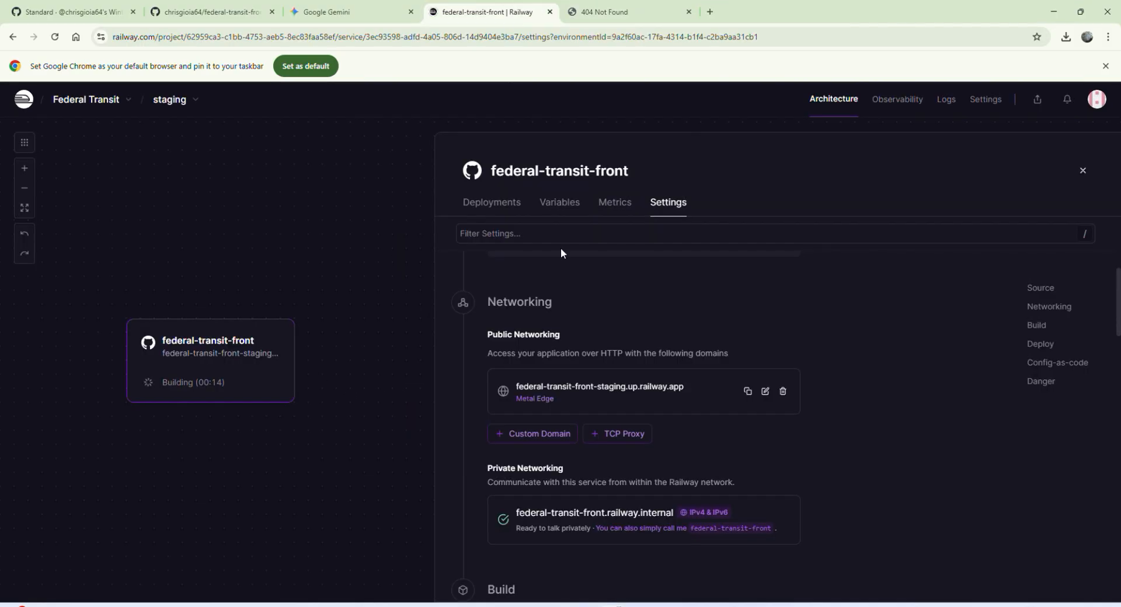
{"action": "left_click", "coordinate": [770, 395]}
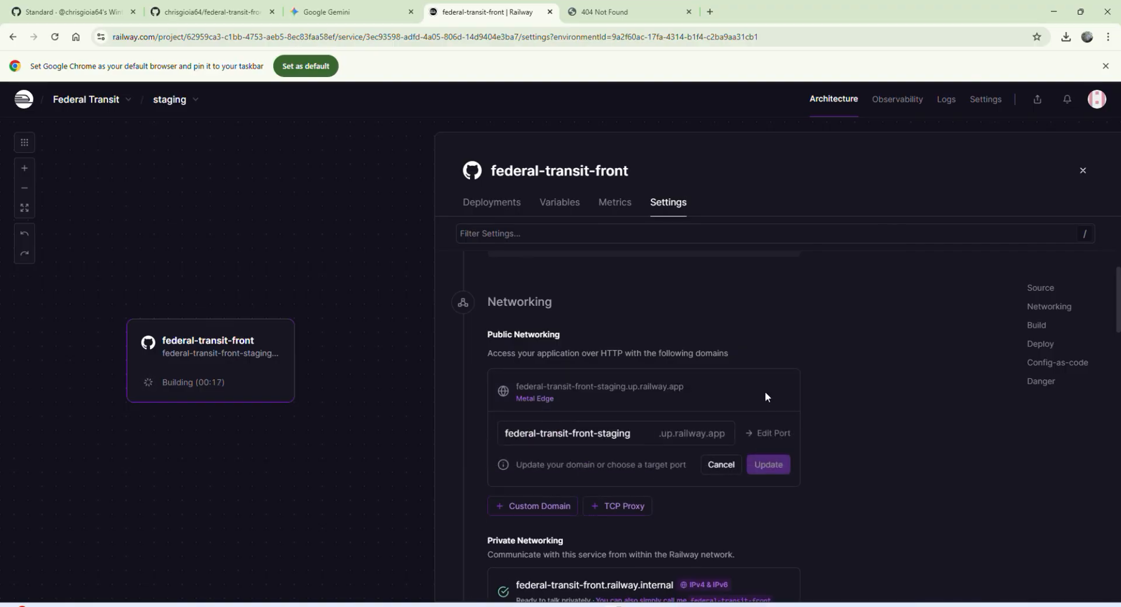
{"action": "left_click", "coordinate": [771, 437]}
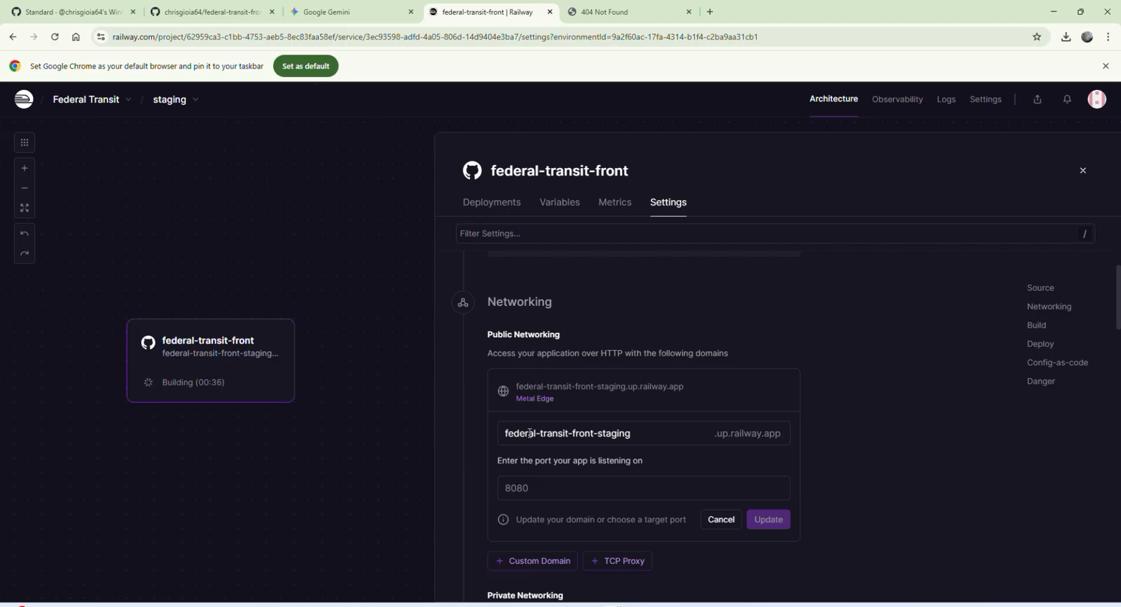
{"action": "left_click", "coordinate": [550, 493]}
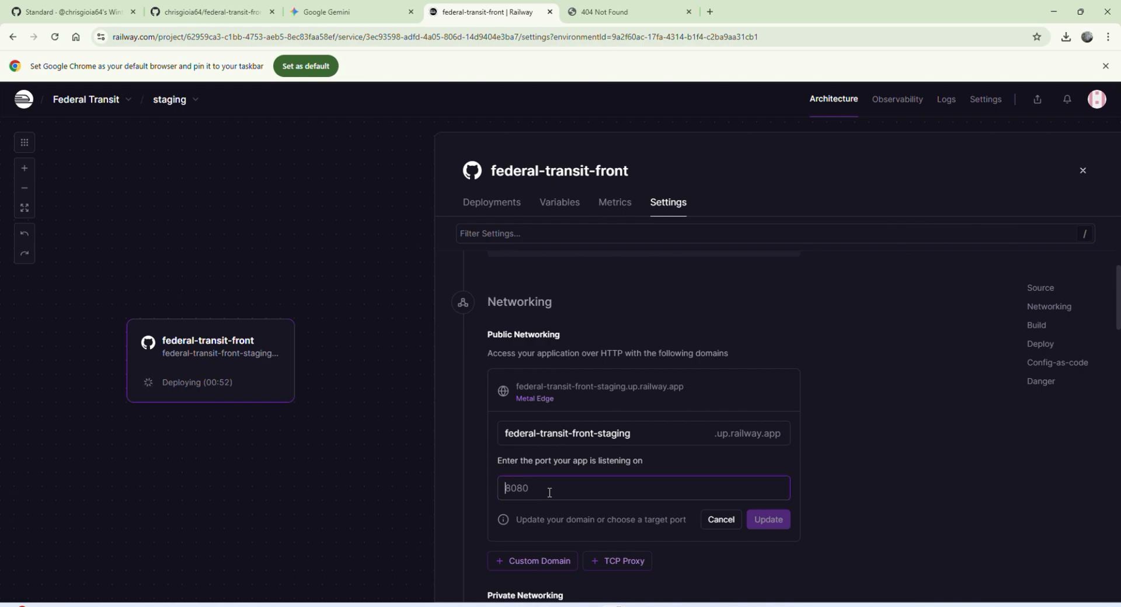
{"action": "type", "text": "8080"}
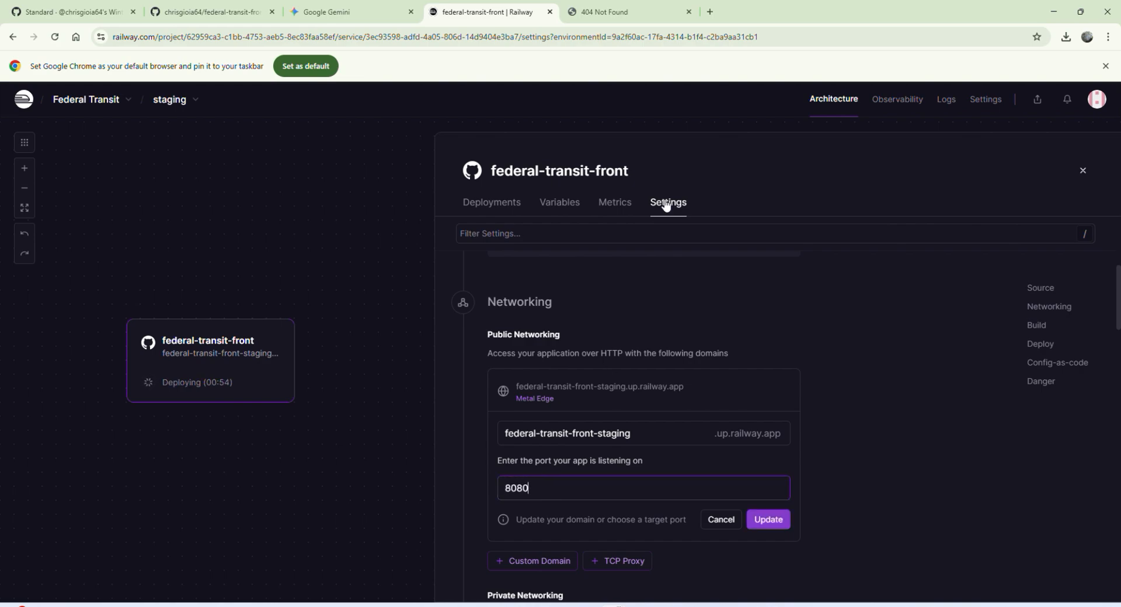
{"action": "left_click", "coordinate": [772, 529]}
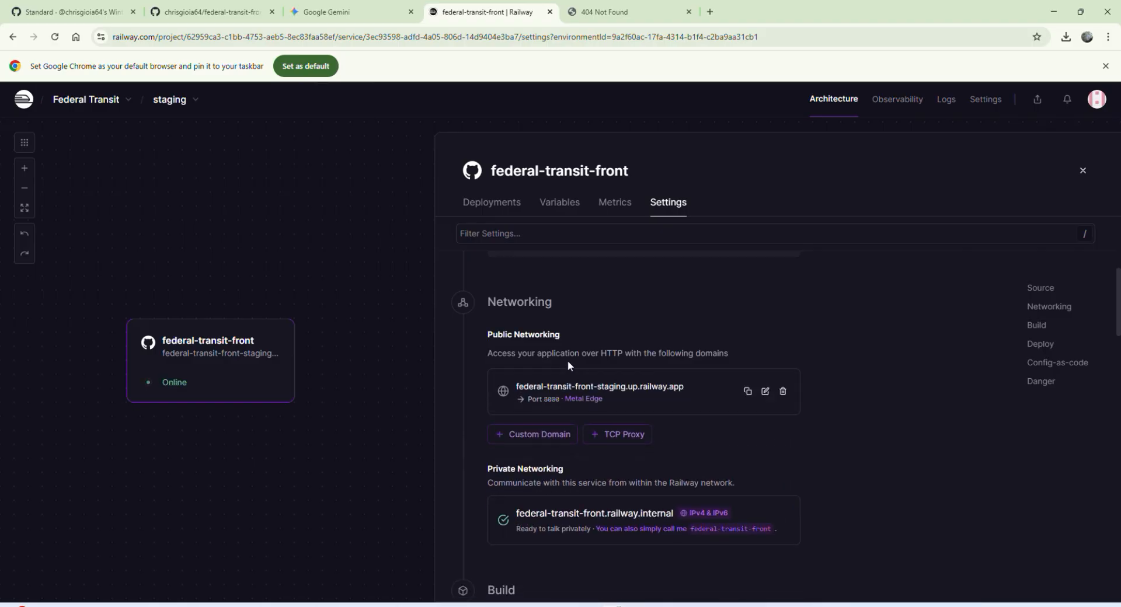
Step: Load the federal-transit-front-staging.up.railway.app page again
{"action": "left_click", "coordinate": [618, 12]}
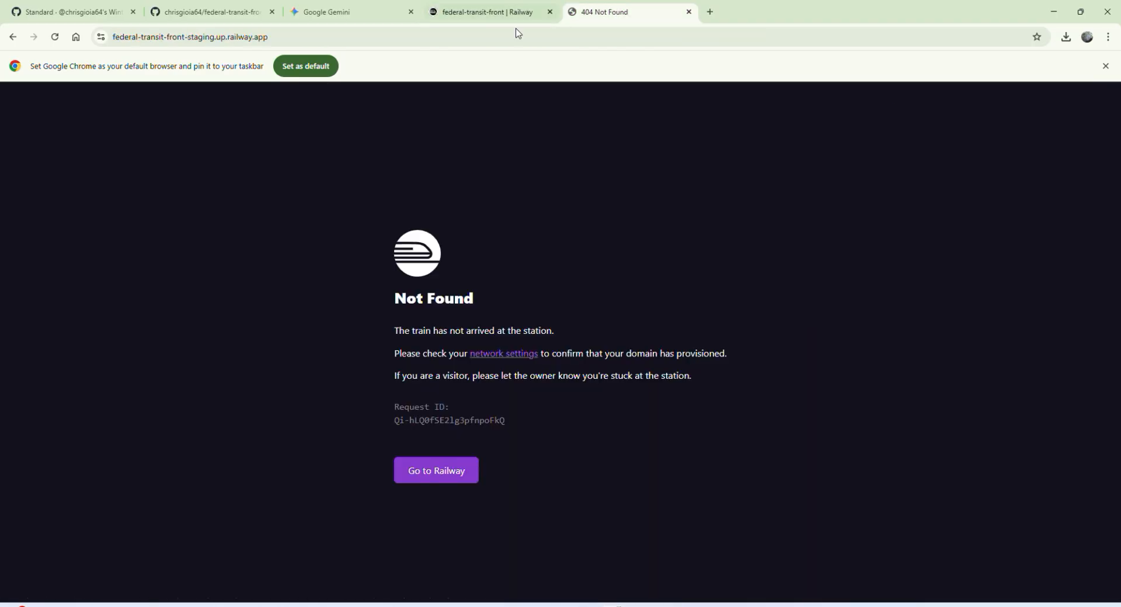
{"action": "left_click", "coordinate": [319, 35]}
{"action": "key", "text": "Return"}
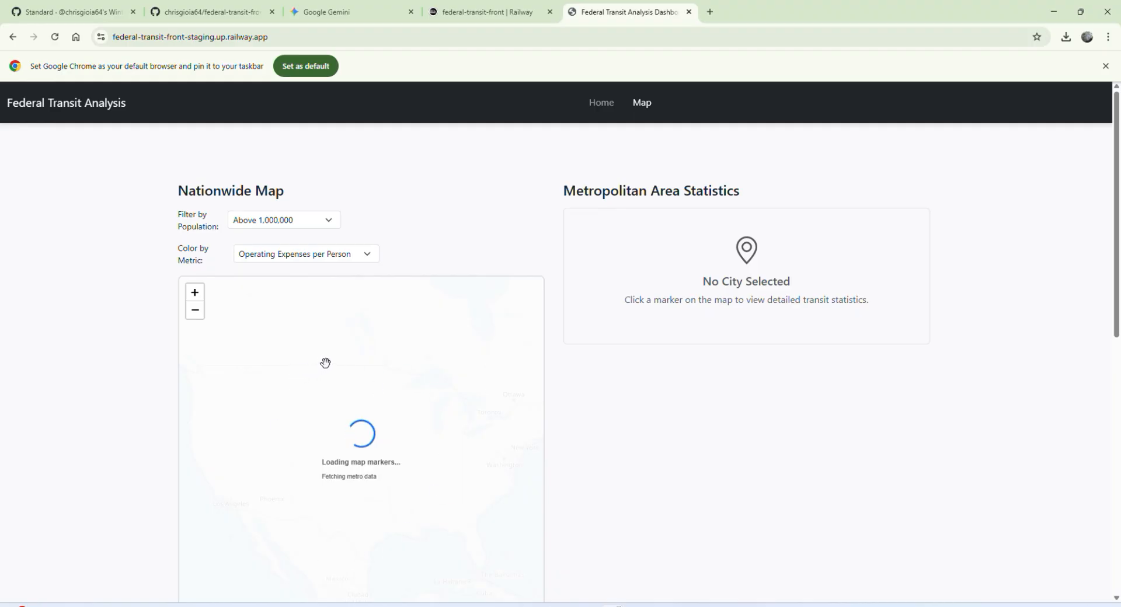
Step: Open the browser's developer tools and reload the staging page to record its network requests
{"action": "key", "text": "F12"}
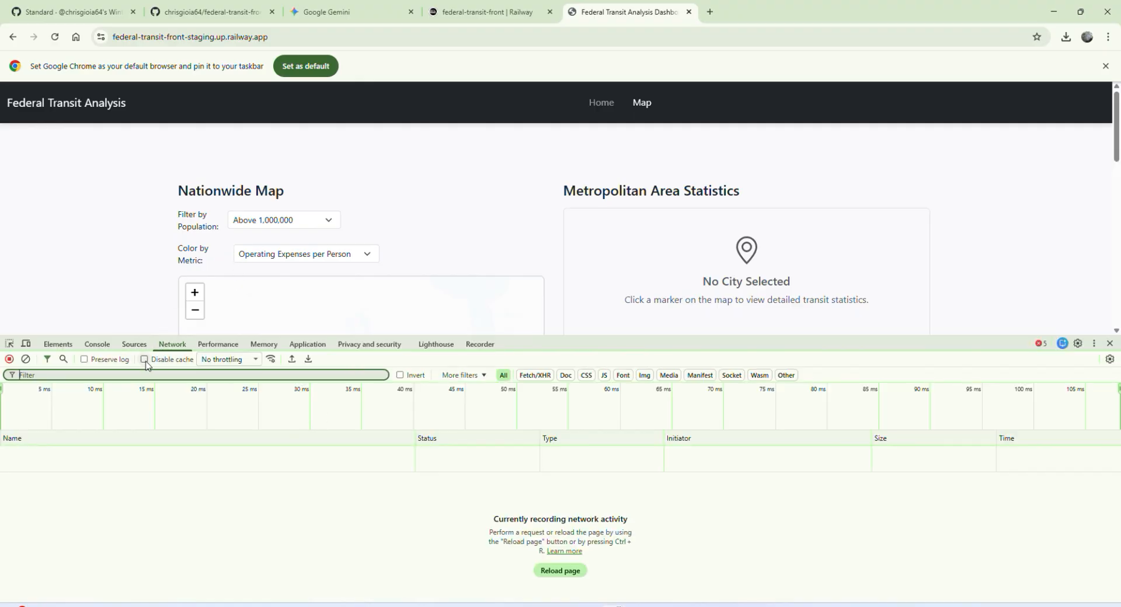
{"action": "key", "text": "ctrl+r"}
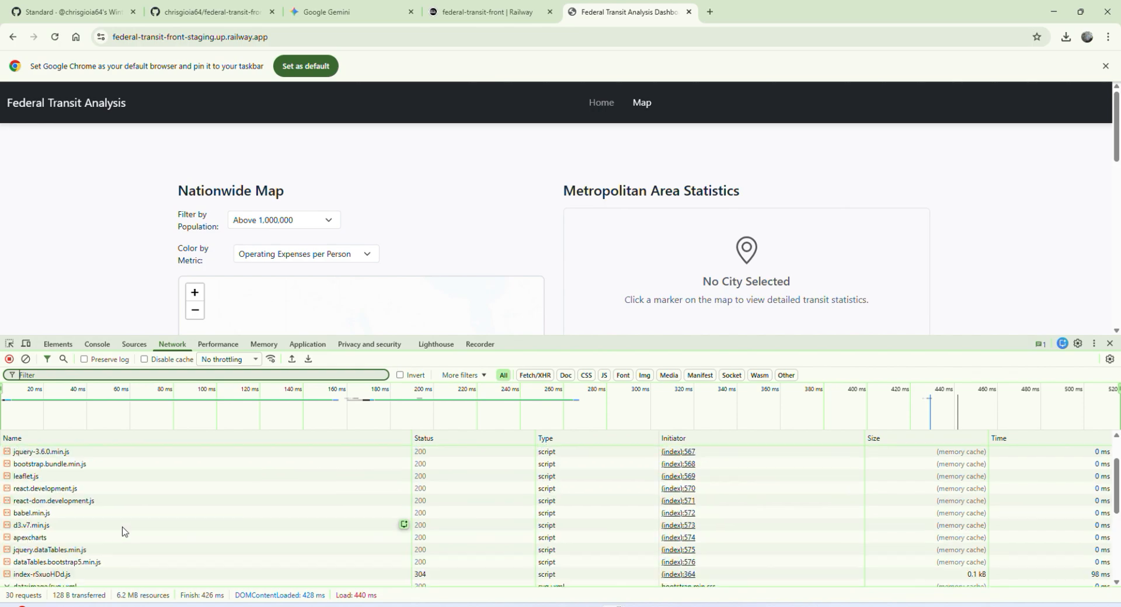
Step: Inspect the failed metros_with_coordinates request, checking its headers, its response and the host in its request URL
{"action": "left_click", "coordinate": [116, 554]}
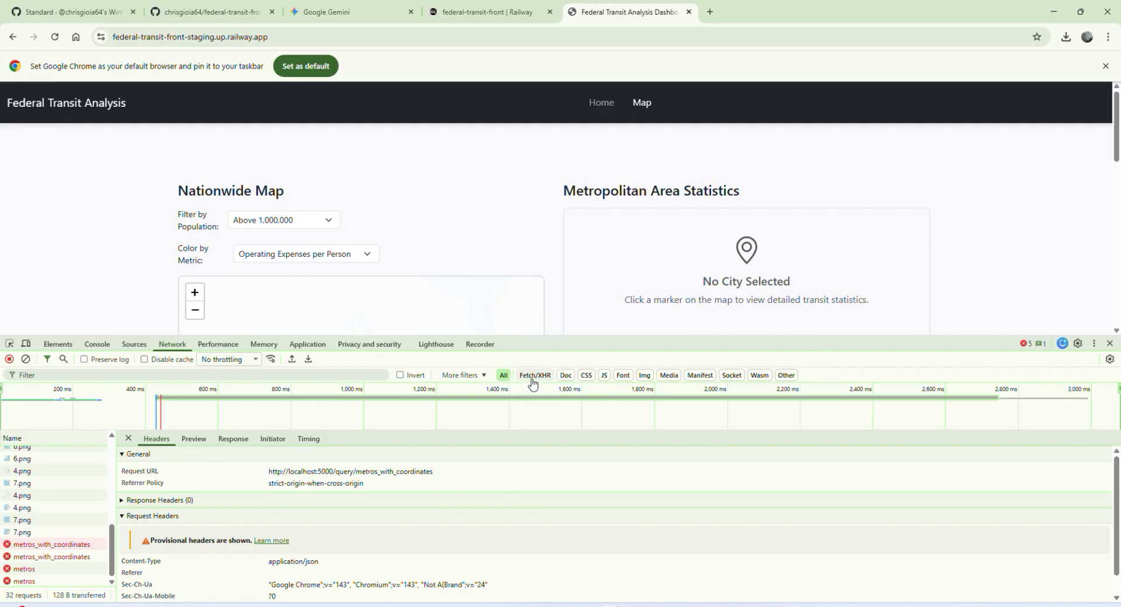
{"action": "scroll", "coordinate": [332, 483], "scroll_direction": "down", "scroll_amount": 1}
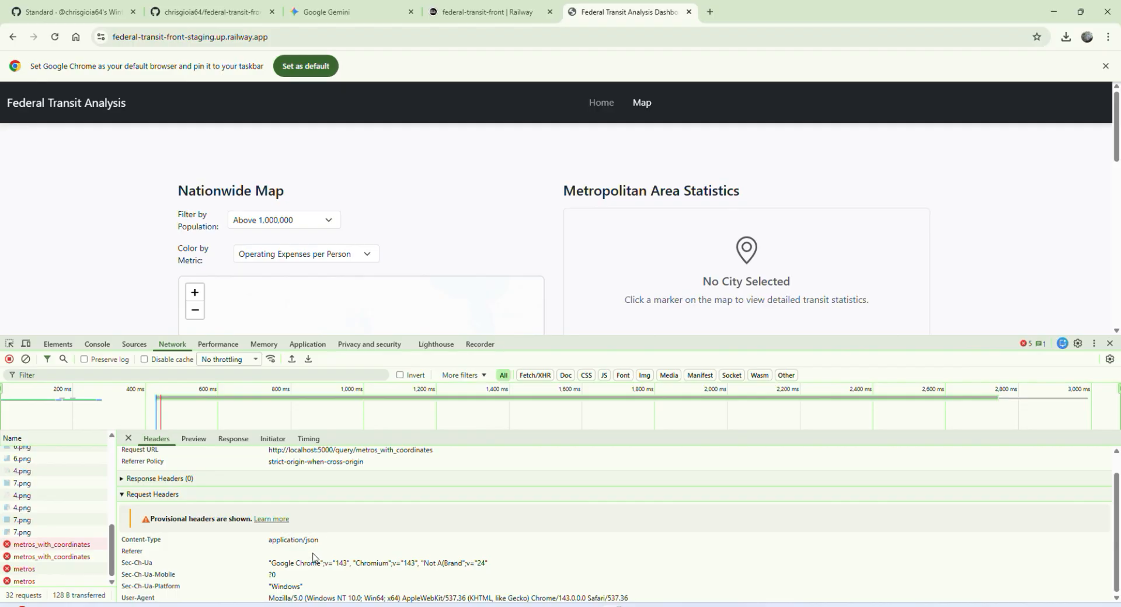
{"action": "scroll", "coordinate": [283, 541], "scroll_direction": "up", "scroll_amount": 1}
{"action": "left_click", "coordinate": [233, 439]}
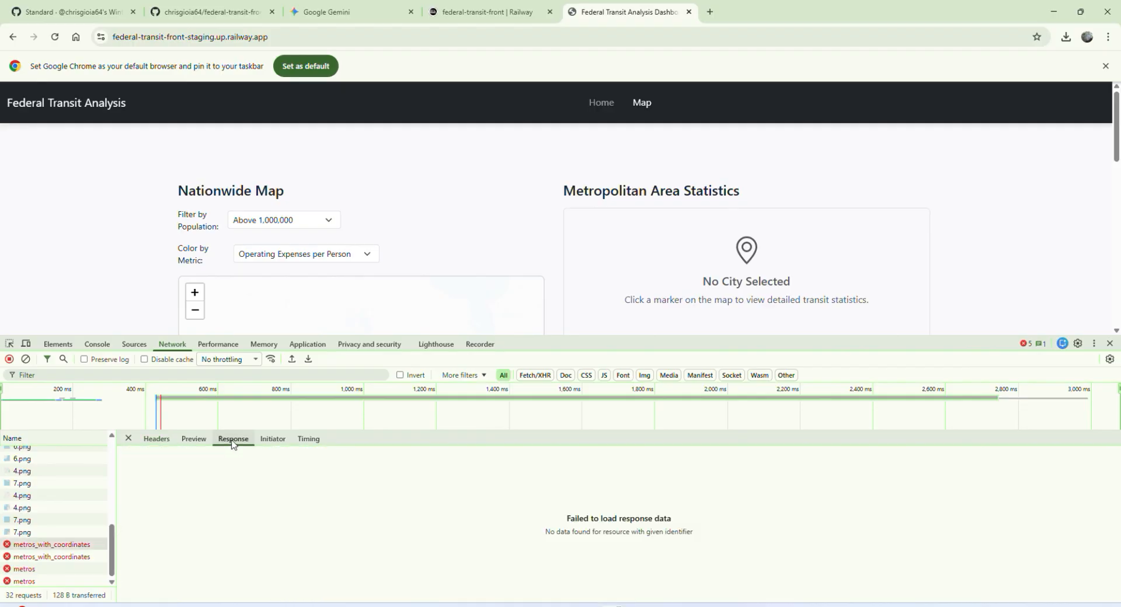
{"action": "left_click", "coordinate": [156, 441]}
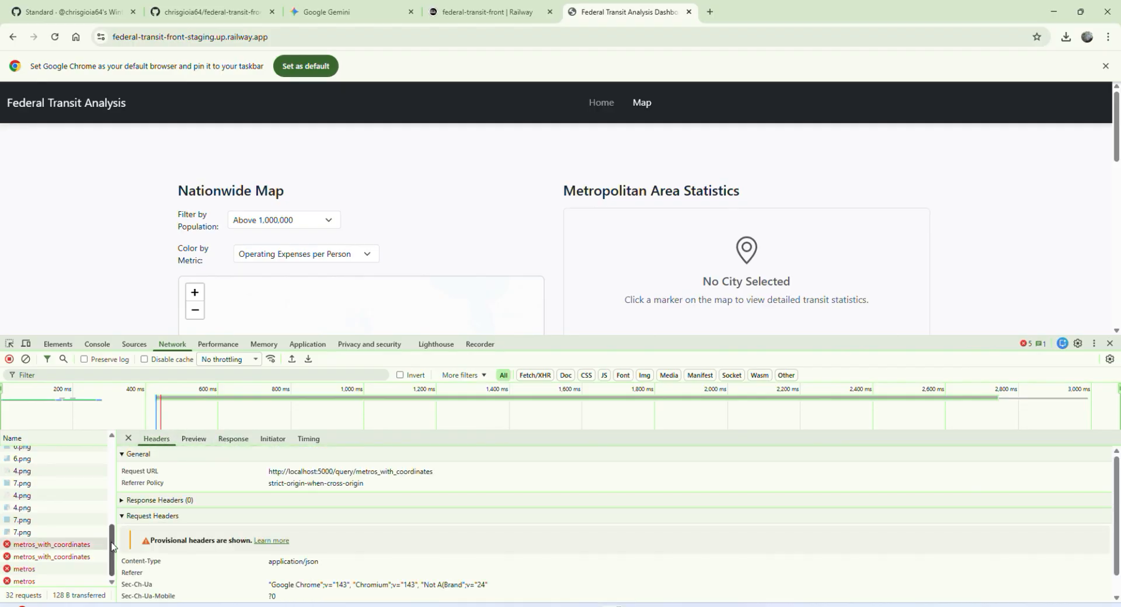
{"action": "key", "text": "super+shift+s"}
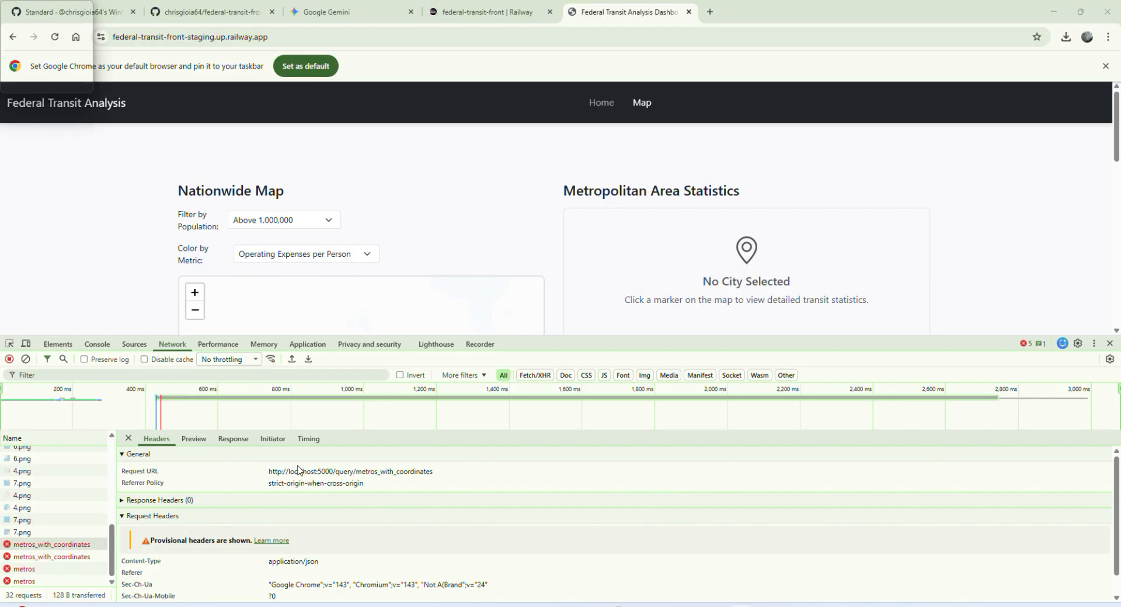
{"action": "left_click_drag", "start_coordinate": [269, 471], "coordinate": [337, 472]}
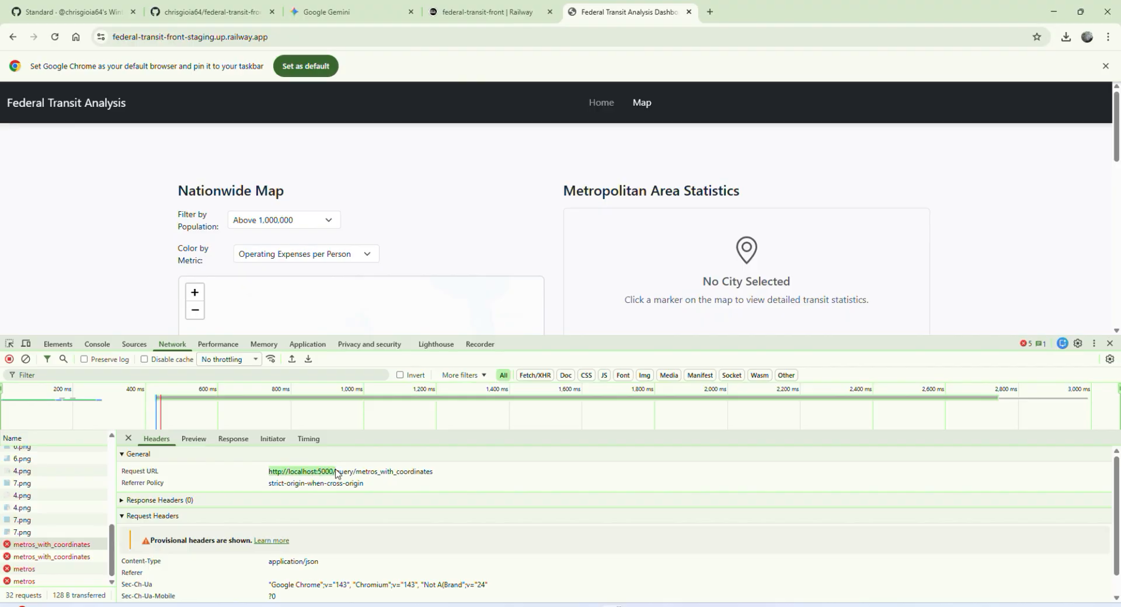
{"action": "left_click", "coordinate": [303, 476]}
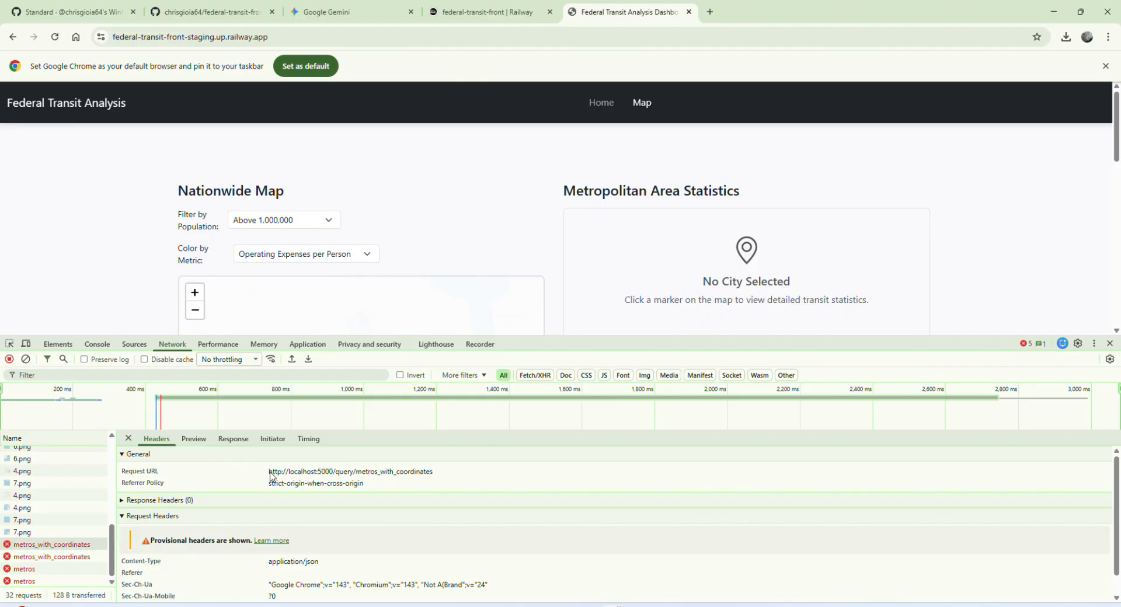
{"action": "left_click_drag", "start_coordinate": [270, 476], "coordinate": [423, 477]}
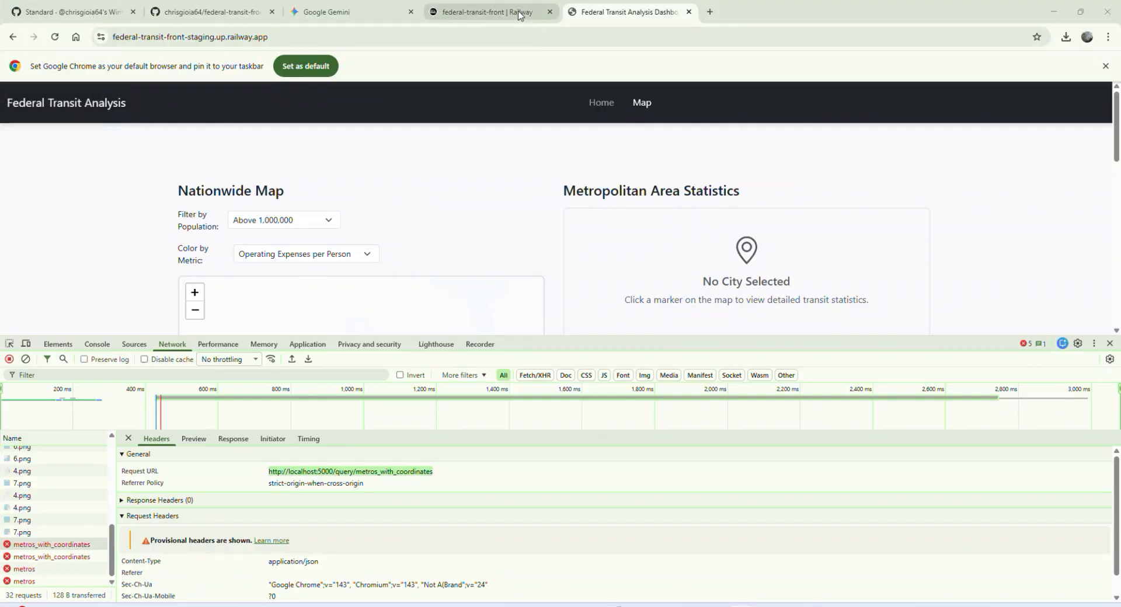
Step: Switch to Railway and add a new service to the staging environment from the federal_transit GitHub repository
{"action": "left_click", "coordinate": [519, 15]}
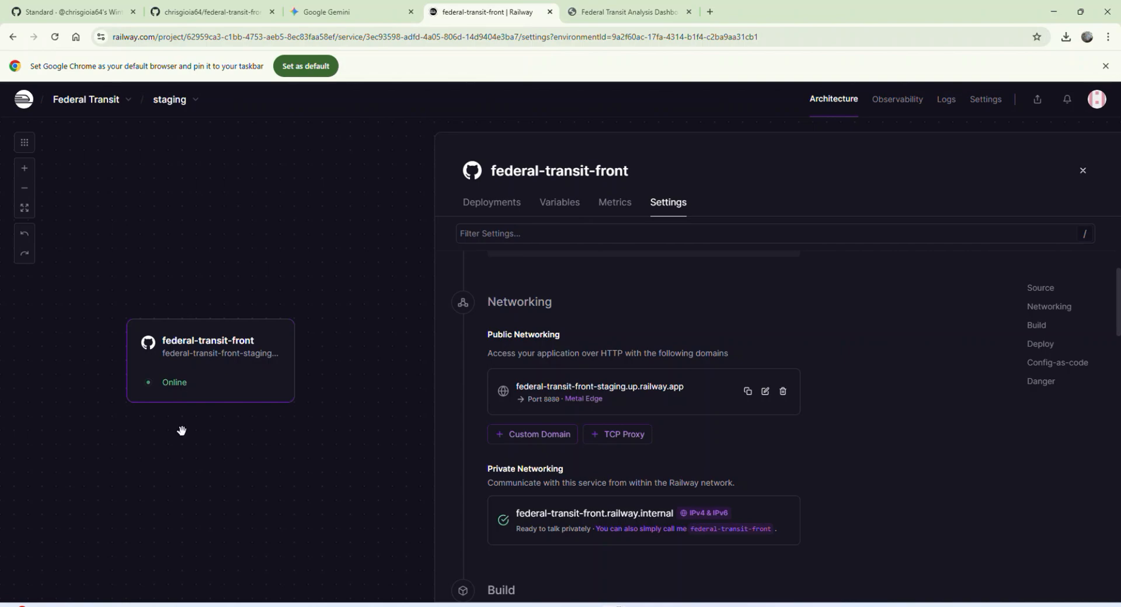
{"action": "right_click", "coordinate": [340, 369]}
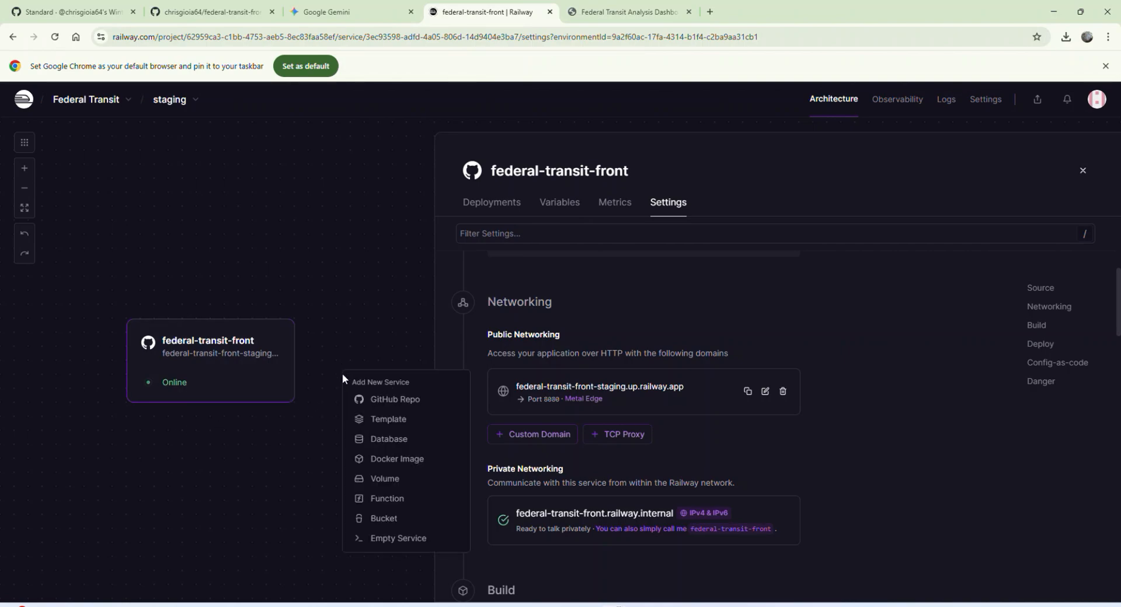
{"action": "left_click", "coordinate": [379, 403]}
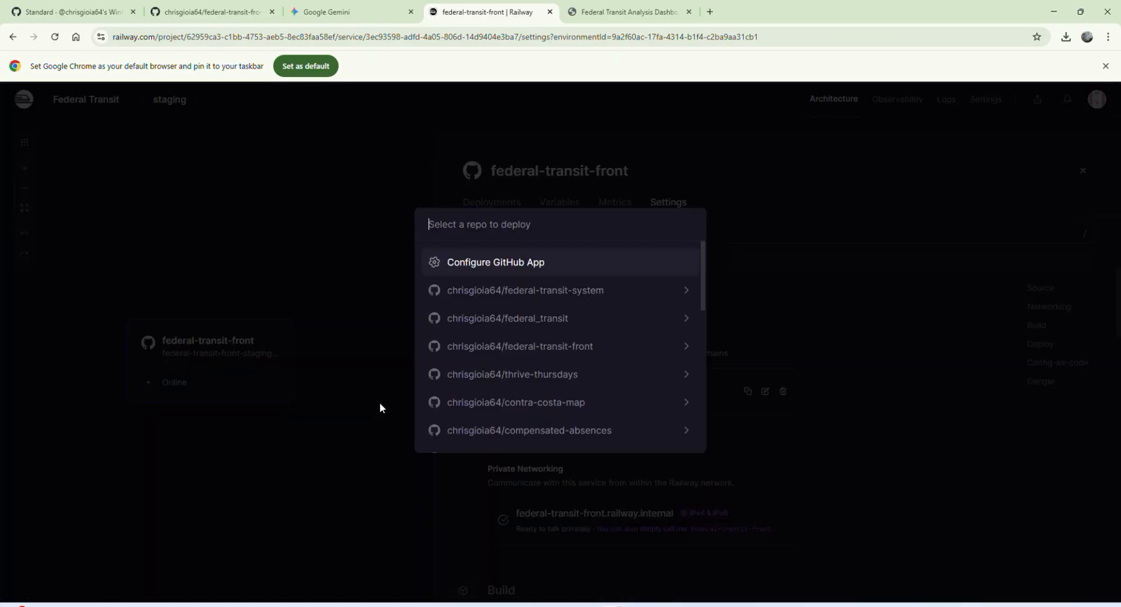
{"action": "left_click", "coordinate": [557, 319]}
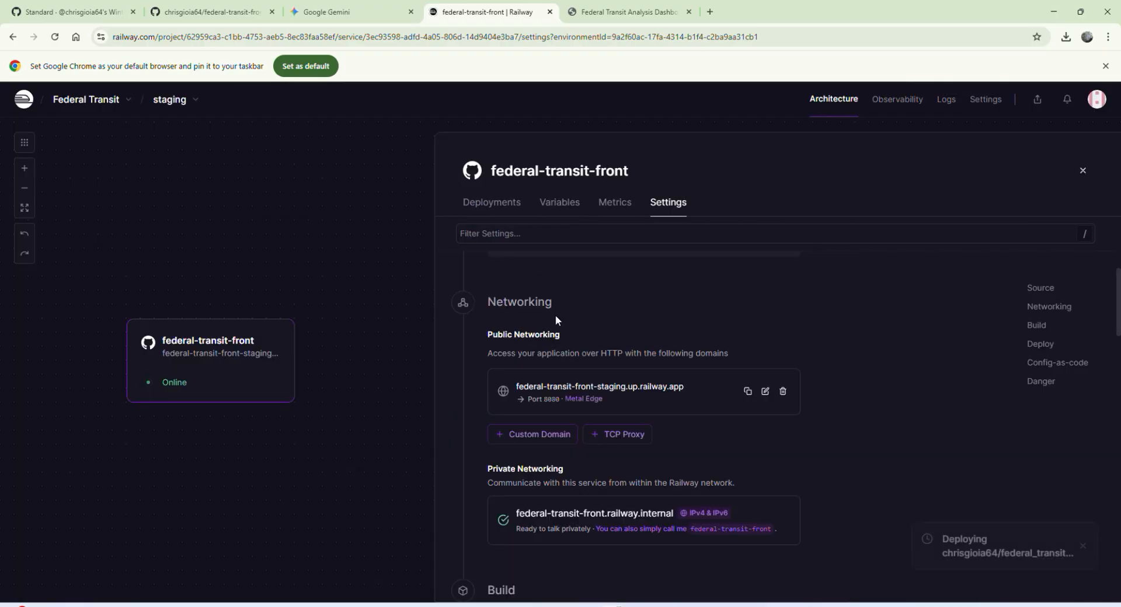
{"action": "left_click_drag", "start_coordinate": [101, 344], "coordinate": [287, 472]}
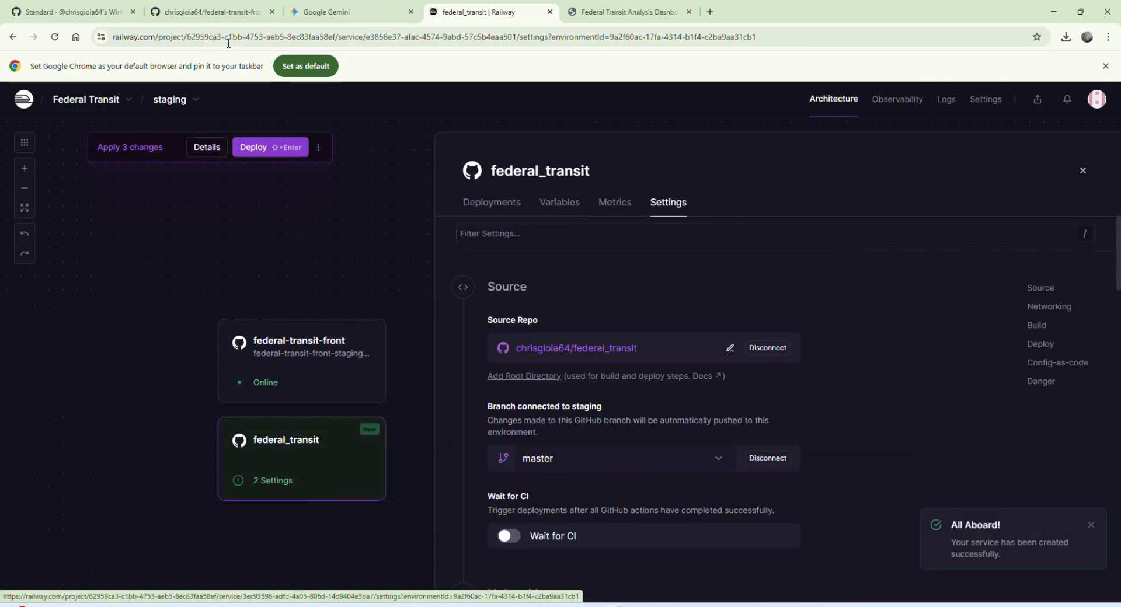
Step: Switch to GitHub and open the federal_transit repository from the account's repository list in a separate browser tab
{"action": "left_click", "coordinate": [178, 14]}
{"action": "middle_click", "coordinate": [81, 108]}
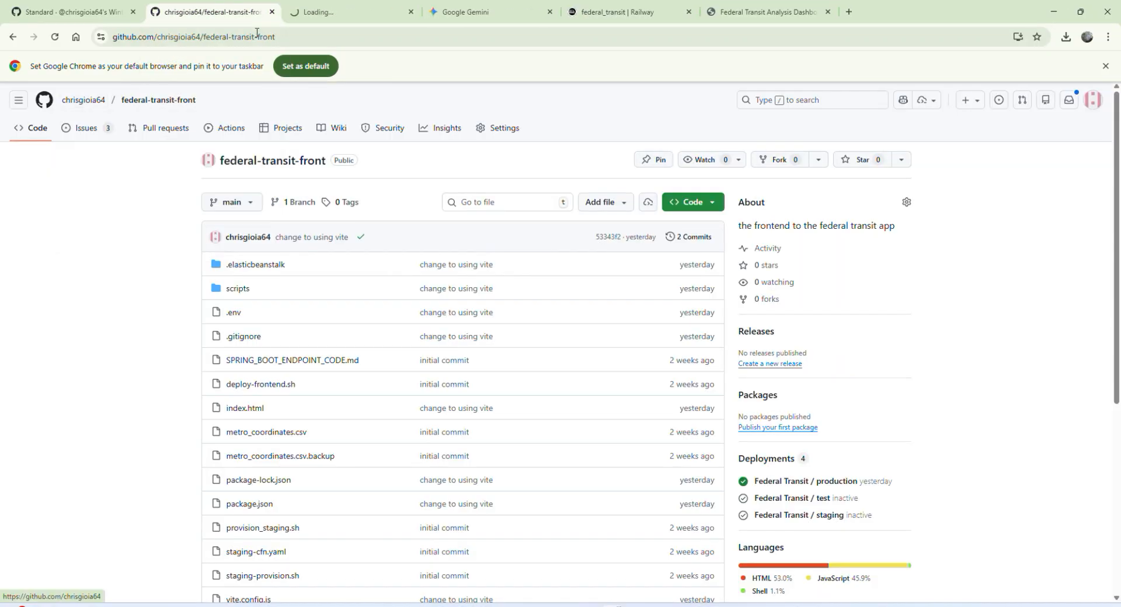
{"action": "left_click", "coordinate": [344, 12]}
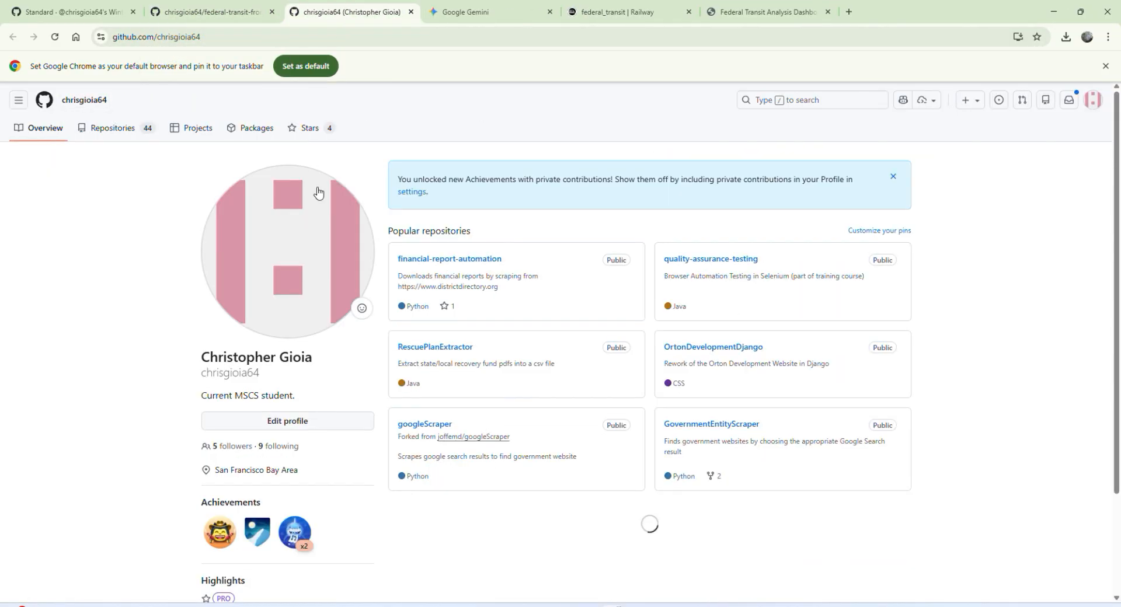
{"action": "left_click", "coordinate": [93, 131]}
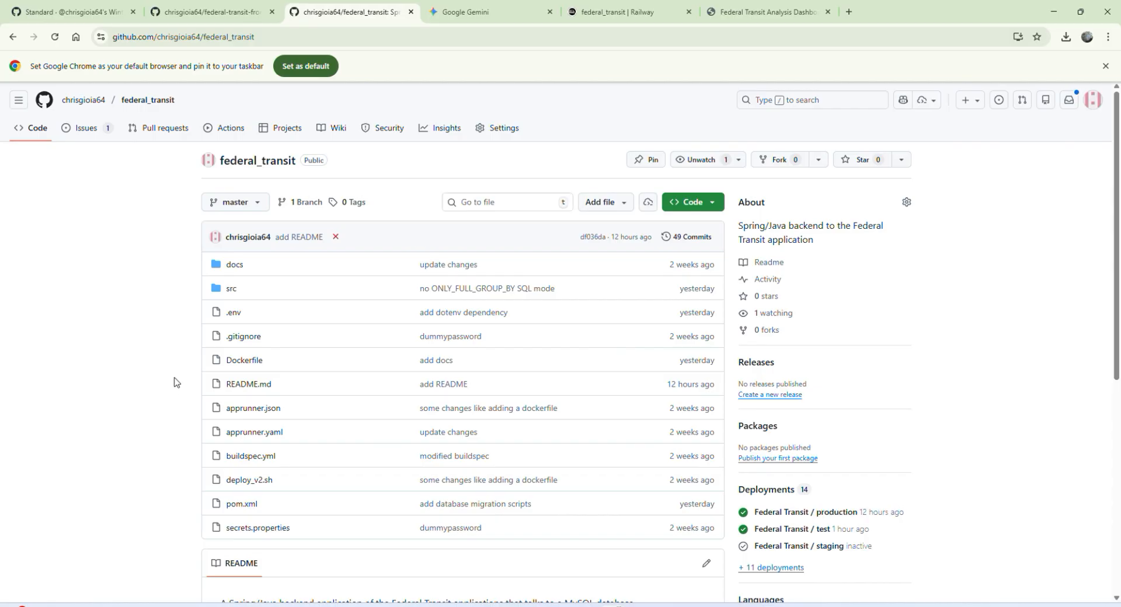
Step: Open the Dockerfile in the federal_transit repository and review its build and runtime stages, including the src and docs copy lines
{"action": "scroll", "coordinate": [177, 384], "scroll_direction": "down", "scroll_amount": 1}
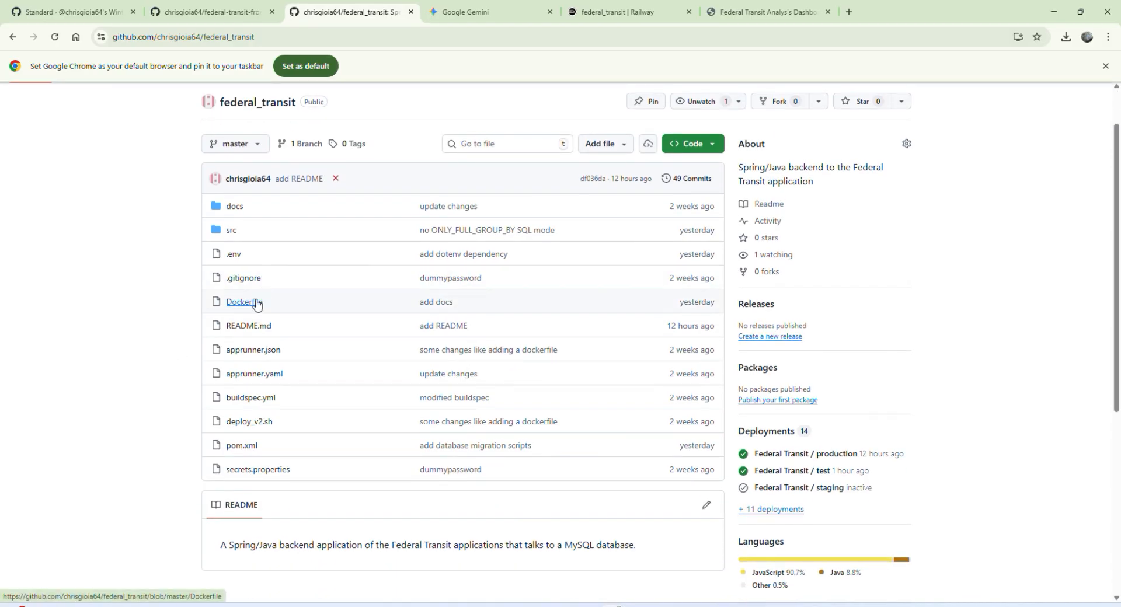
{"action": "left_click", "coordinate": [256, 303]}
{"action": "scroll", "coordinate": [357, 429], "scroll_direction": "down", "scroll_amount": 1}
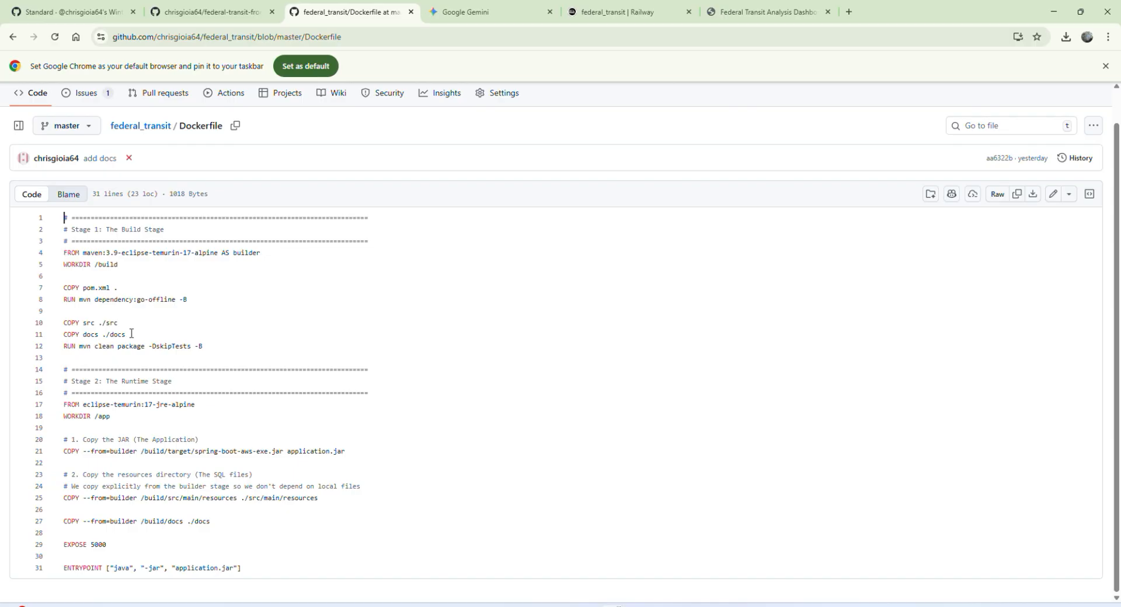
{"action": "left_click_drag", "start_coordinate": [132, 334], "coordinate": [63, 327]}
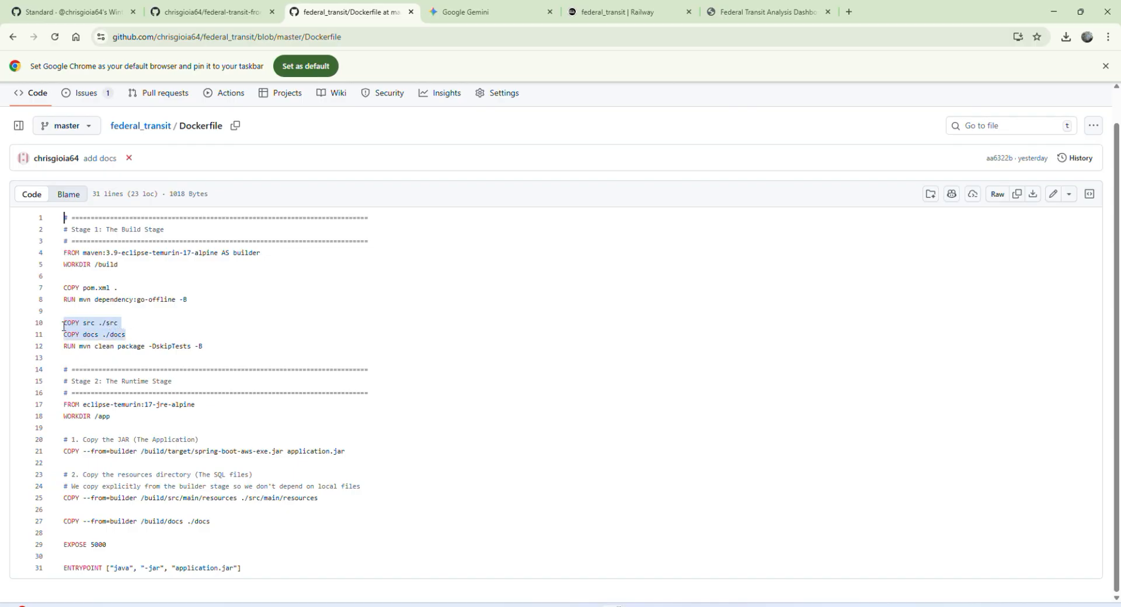
{"action": "left_click", "coordinate": [143, 326]}
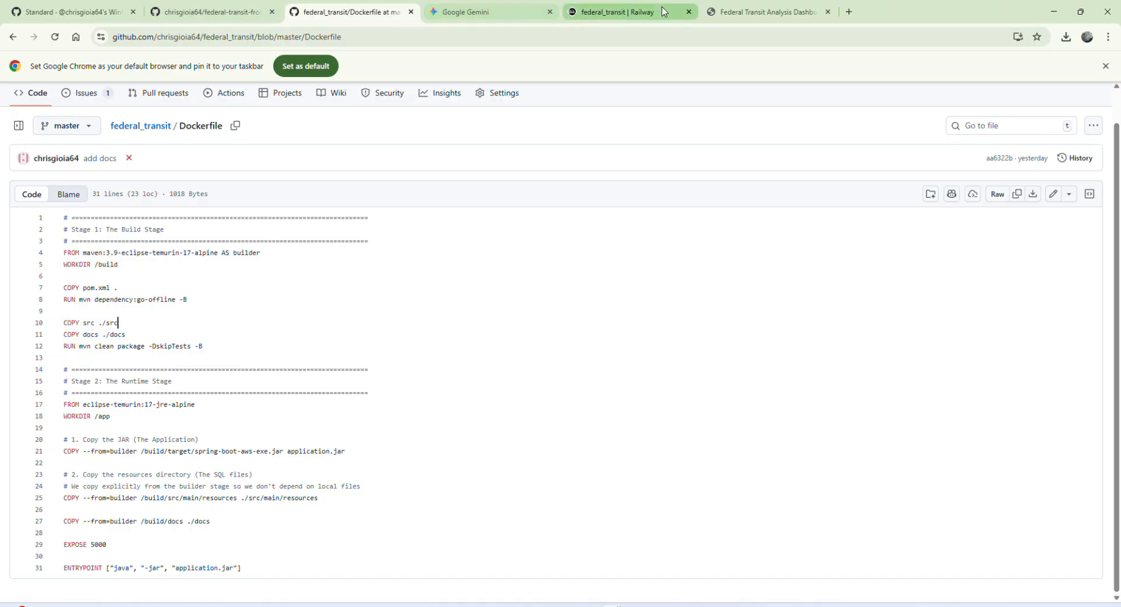
Step: Return to Railway and rename the federal_transit service as federal_transit_backend
{"action": "left_click", "coordinate": [643, 12]}
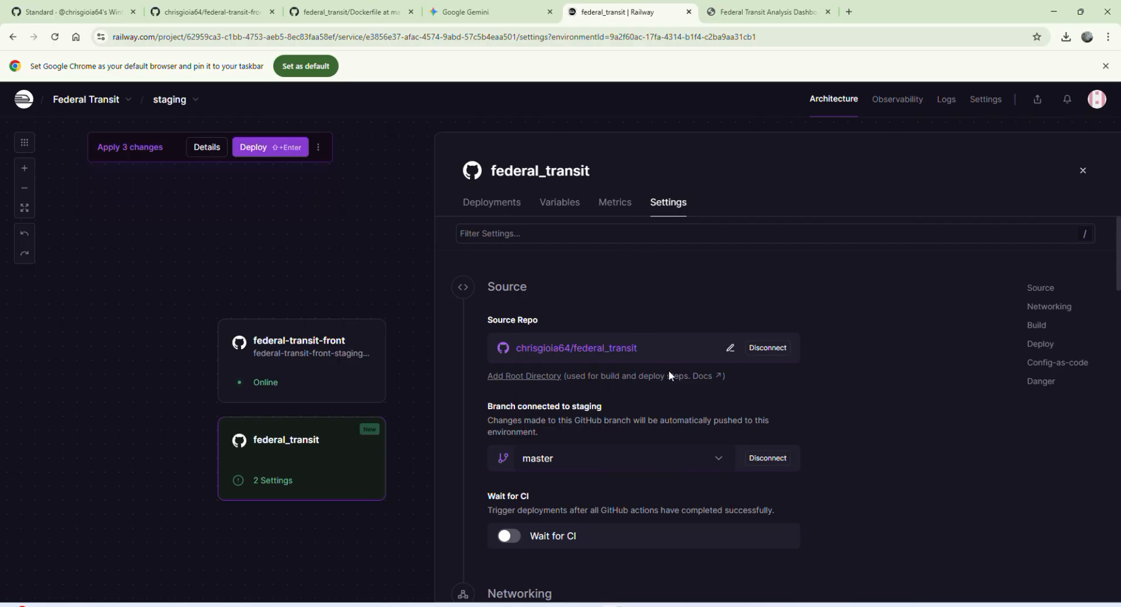
{"action": "scroll", "coordinate": [680, 438], "scroll_direction": "down", "scroll_amount": 2}
{"action": "scroll", "coordinate": [673, 443], "scroll_direction": "down", "scroll_amount": 3}
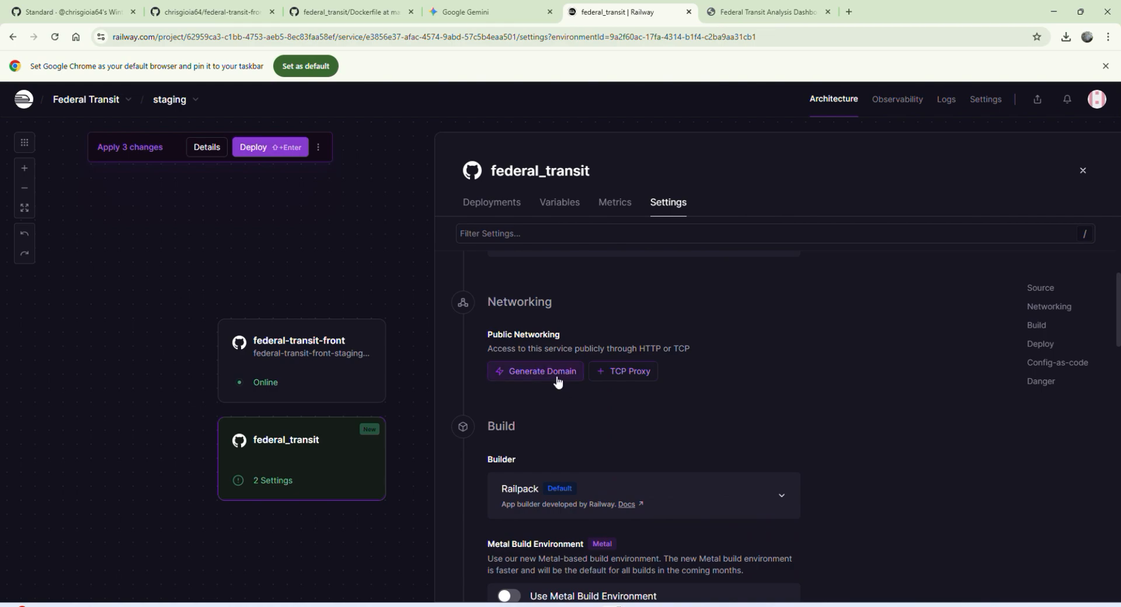
{"action": "left_click", "coordinate": [578, 170]}
{"action": "left_click", "coordinate": [510, 222]}
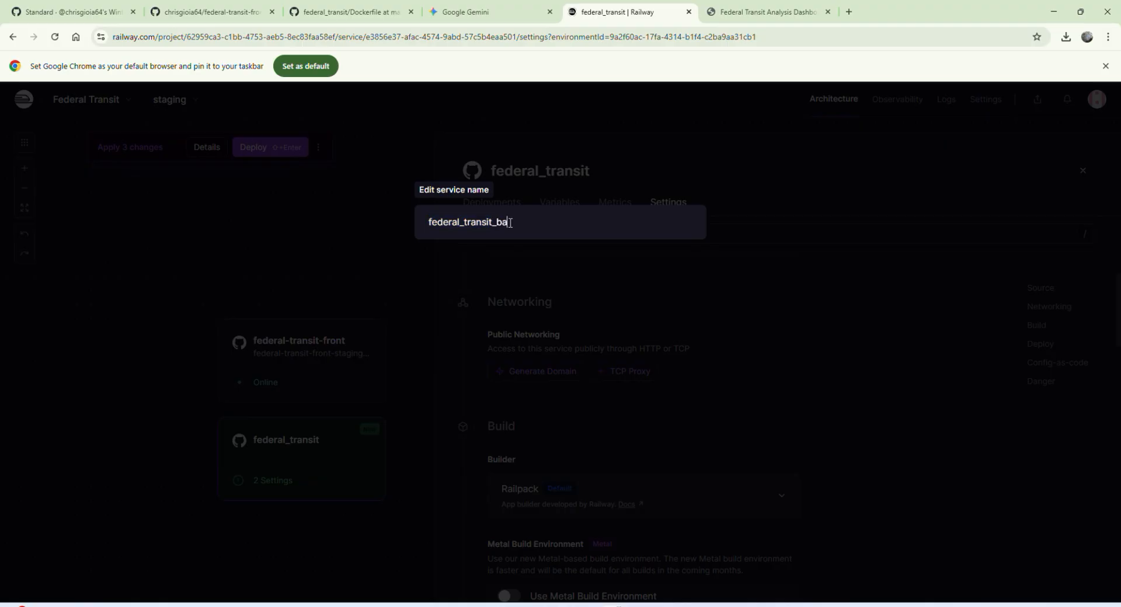
{"action": "type", "text": "_backend"}
{"action": "key", "text": "Return"}
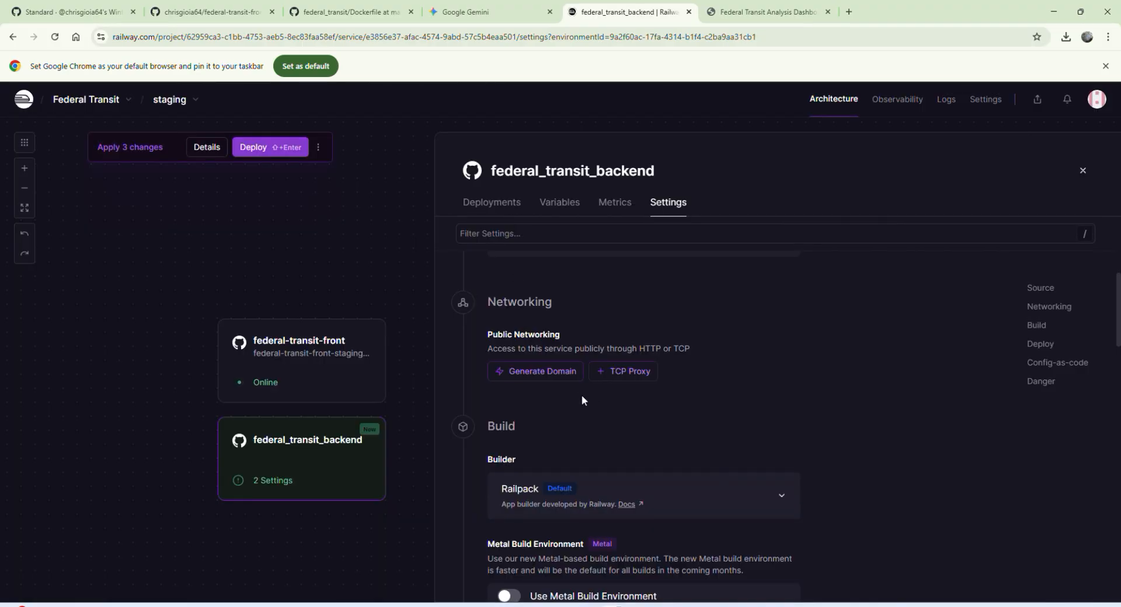
Step: Generate a public domain for the federal_transit_backend service and deploy the pending changes
{"action": "left_click", "coordinate": [556, 373]}
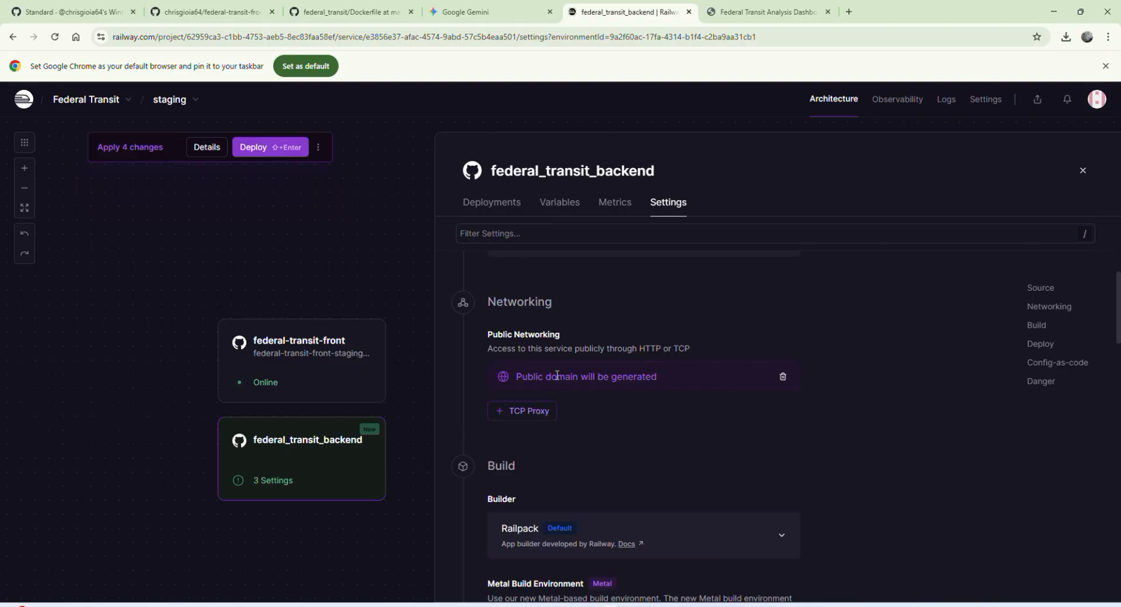
{"action": "left_click", "coordinate": [253, 148]}
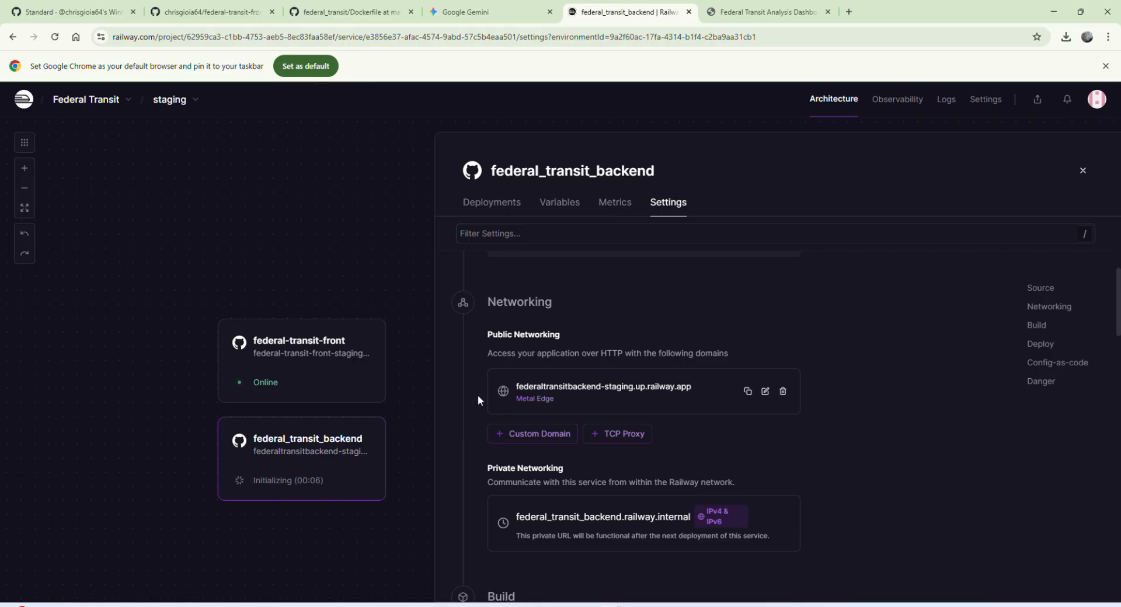
Step: Copy the backend's public domain, load federaltransitbackend-staging.up.railway.app in a new browser tab, and close that tab
{"action": "left_click", "coordinate": [750, 393]}
{"action": "key", "text": "ctrl+t"}
{"action": "key", "text": "ctrl+v"}
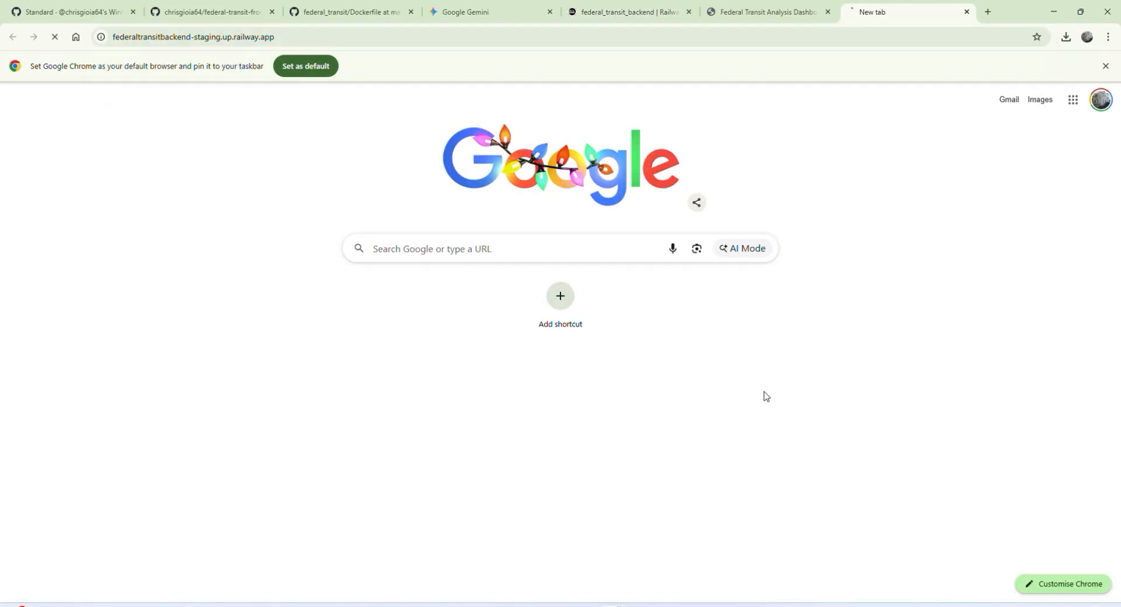
{"action": "key", "text": "Return"}
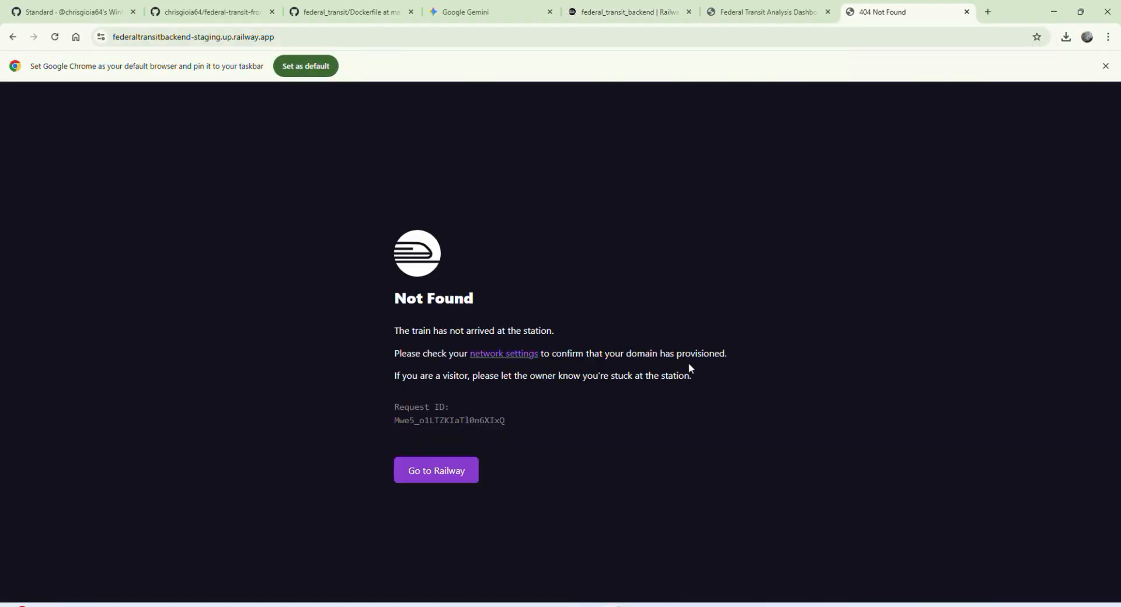
{"action": "key", "text": "ctrl+w"}
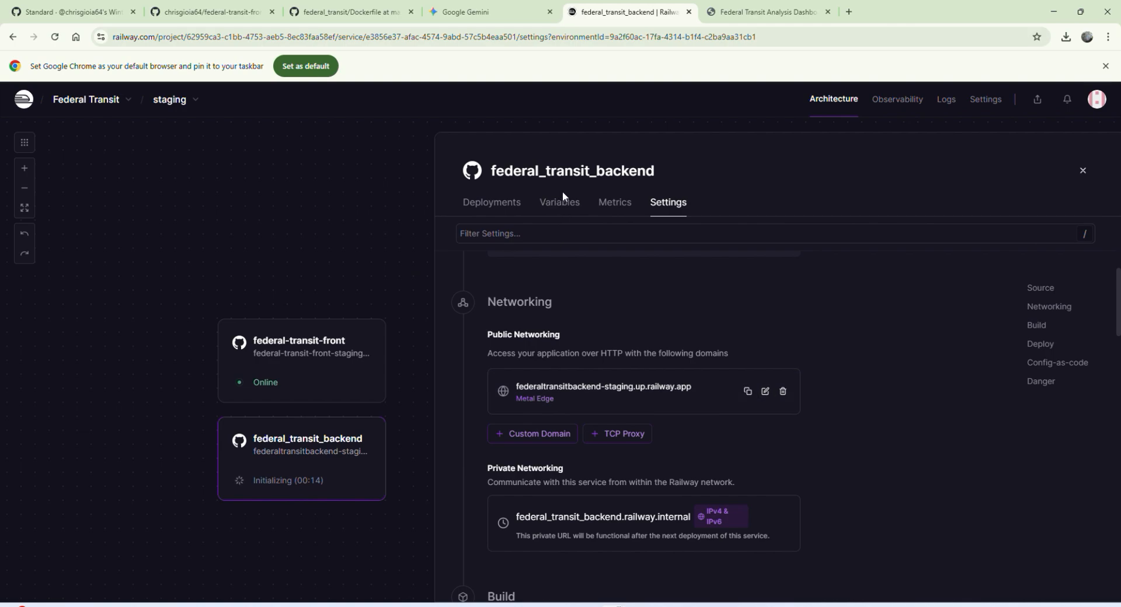
Step: Open the logs of the federal_transit_backend deployment and examine the deploy log for the database connection errors
{"action": "left_click", "coordinate": [503, 204]}
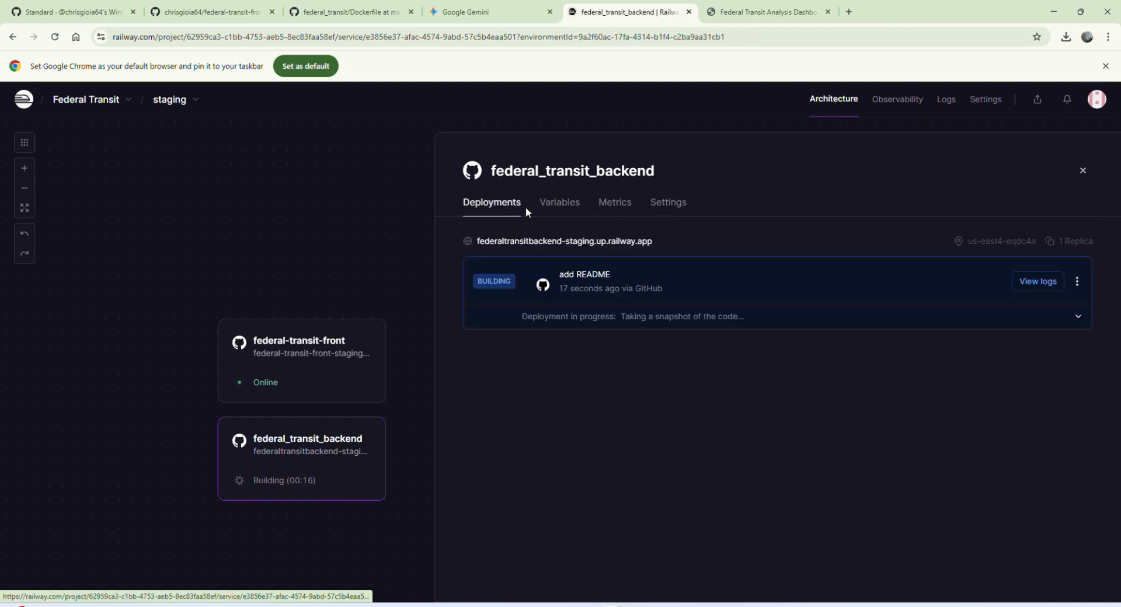
{"action": "left_click", "coordinate": [1031, 287]}
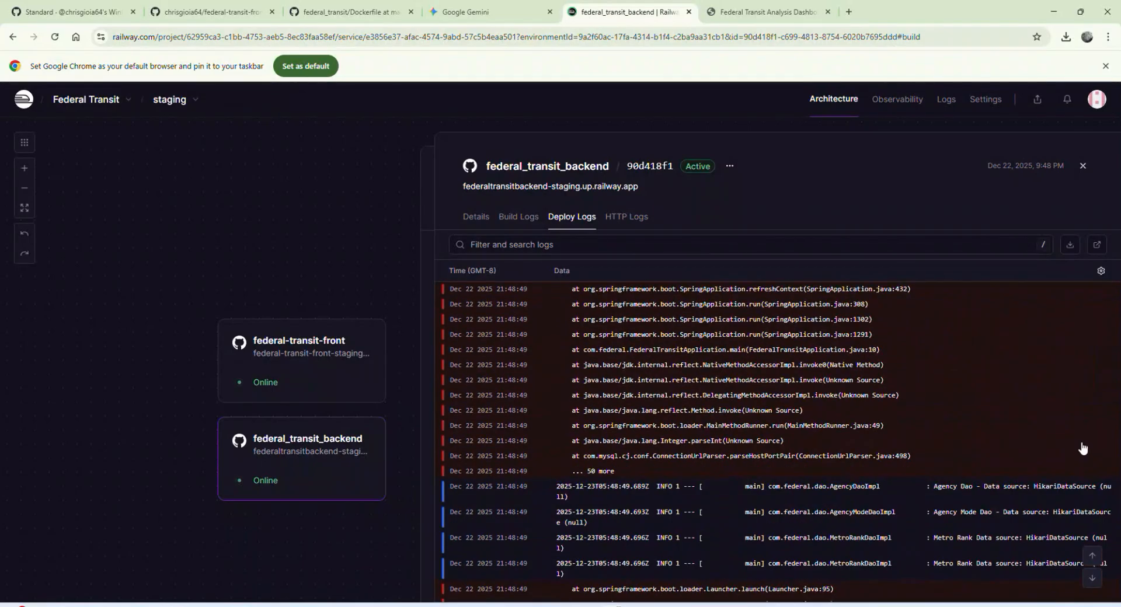
{"action": "scroll", "coordinate": [1075, 523], "scroll_direction": "up", "scroll_amount": 14}
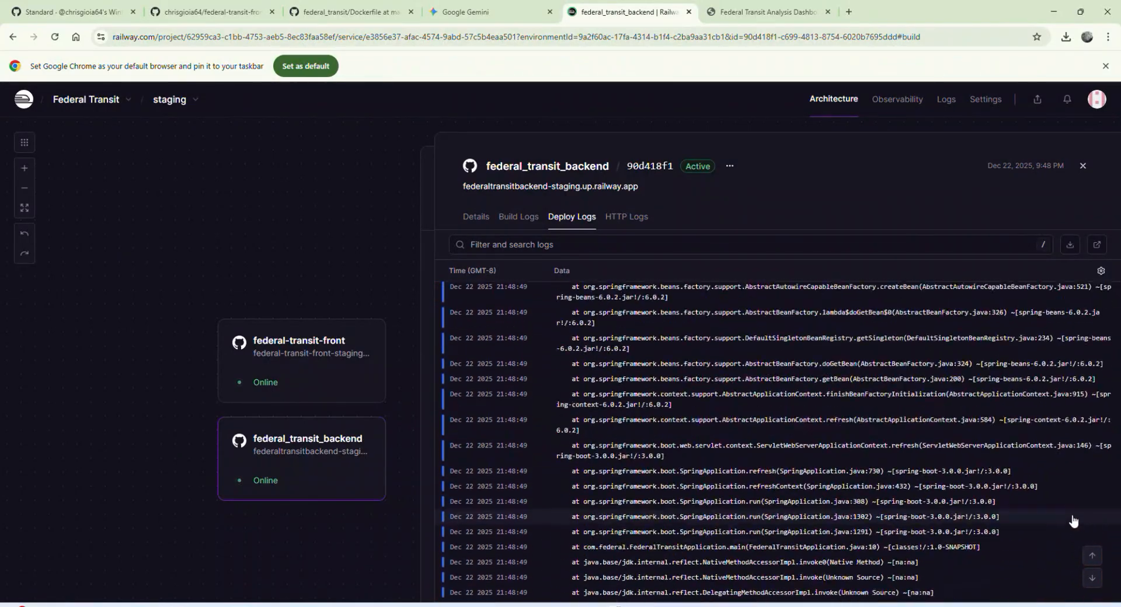
{"action": "scroll", "coordinate": [852, 459], "scroll_direction": "up", "scroll_amount": 6}
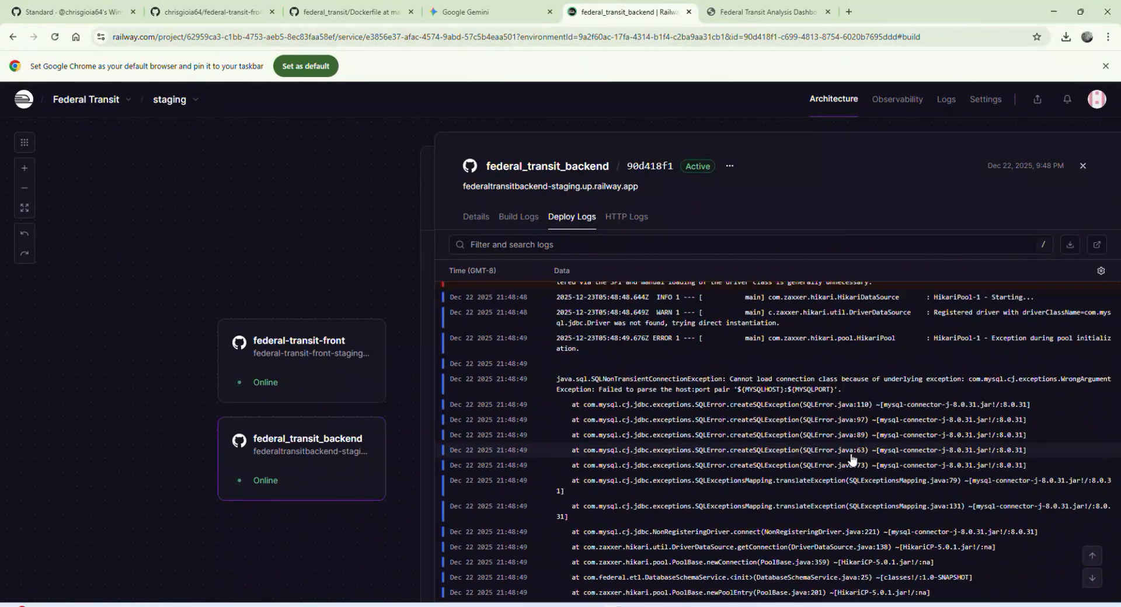
{"action": "scroll", "coordinate": [851, 460], "scroll_direction": "up", "scroll_amount": 7}
{"action": "scroll", "coordinate": [852, 460], "scroll_direction": "down", "scroll_amount": 6}
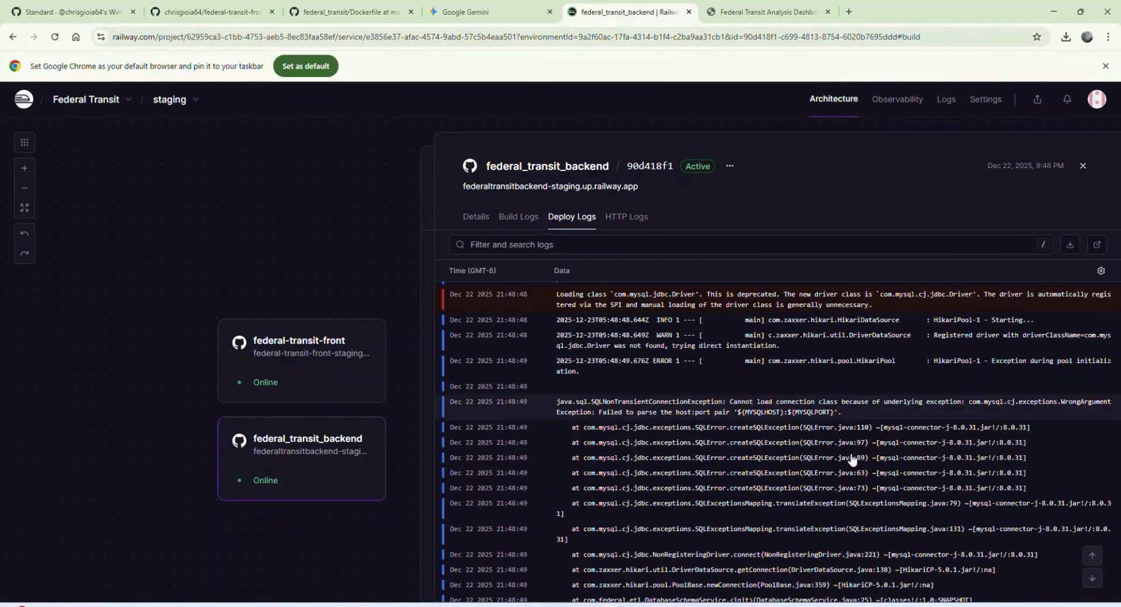
{"action": "scroll", "coordinate": [852, 459], "scroll_direction": "up", "scroll_amount": 2}
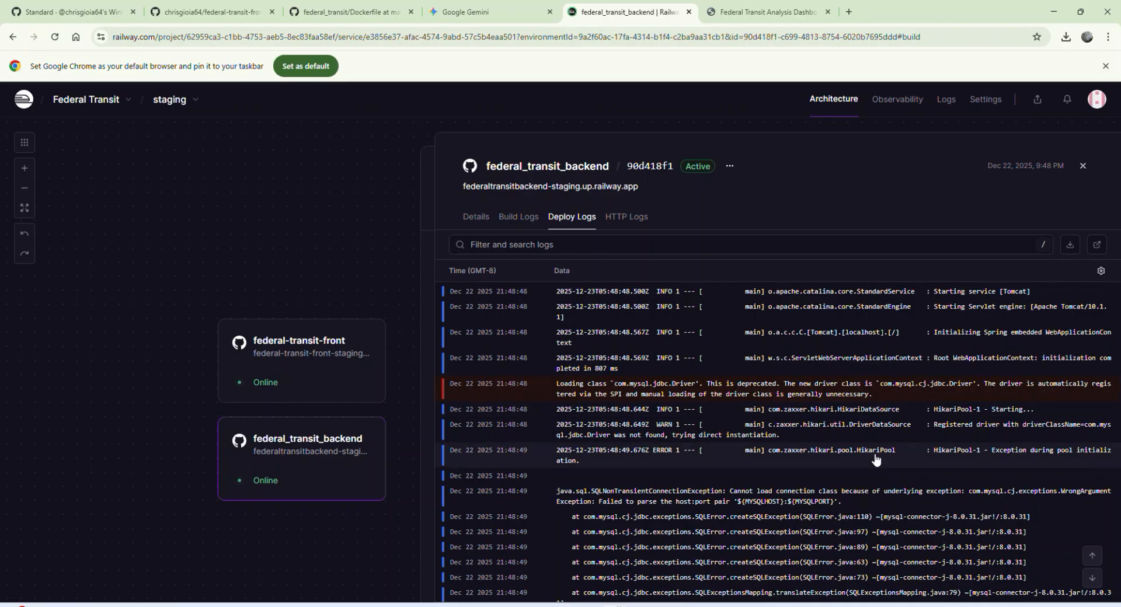
Step: Add a MySQL database to the staging environment, place it beside the two existing services, and open its details
{"action": "scroll", "coordinate": [875, 462], "scroll_direction": "down", "scroll_amount": 2}
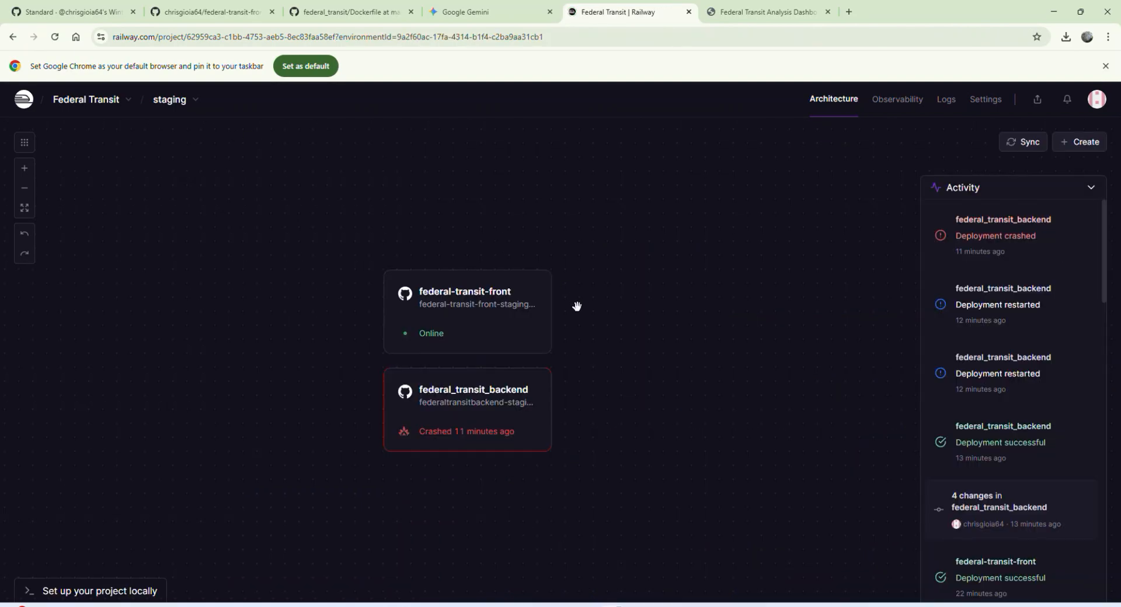
{"action": "right_click", "coordinate": [594, 337]}
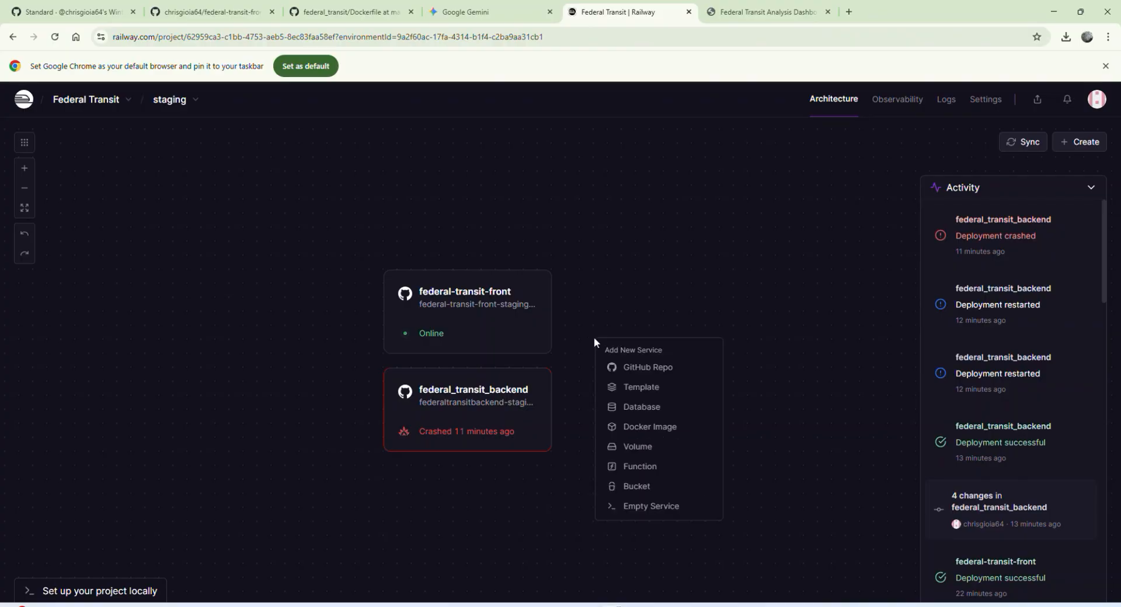
{"action": "left_click", "coordinate": [642, 407]}
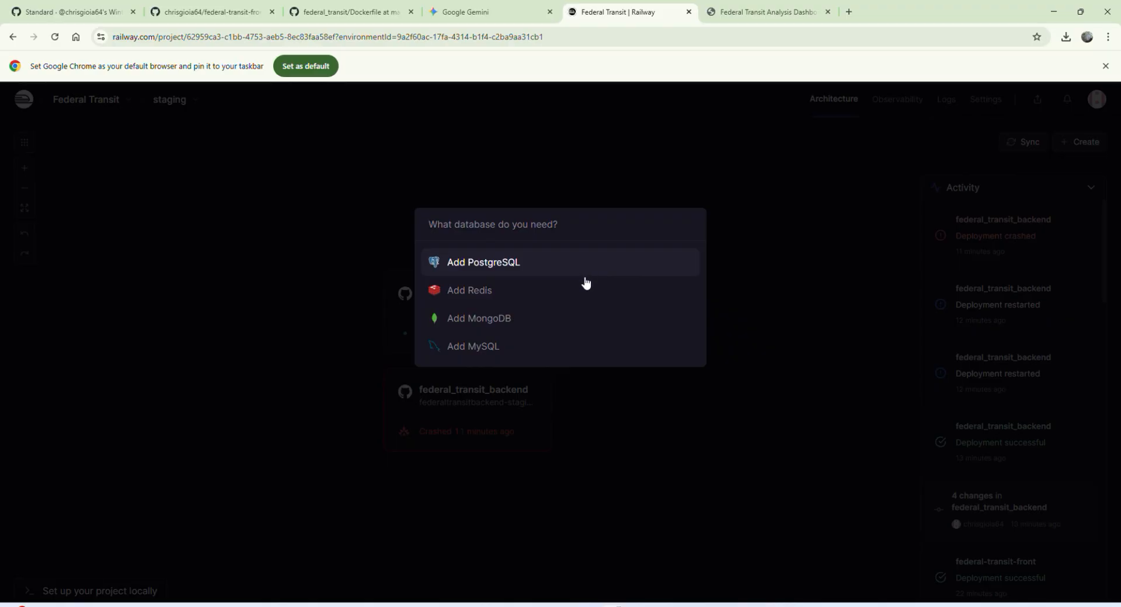
{"action": "left_click", "coordinate": [562, 349]}
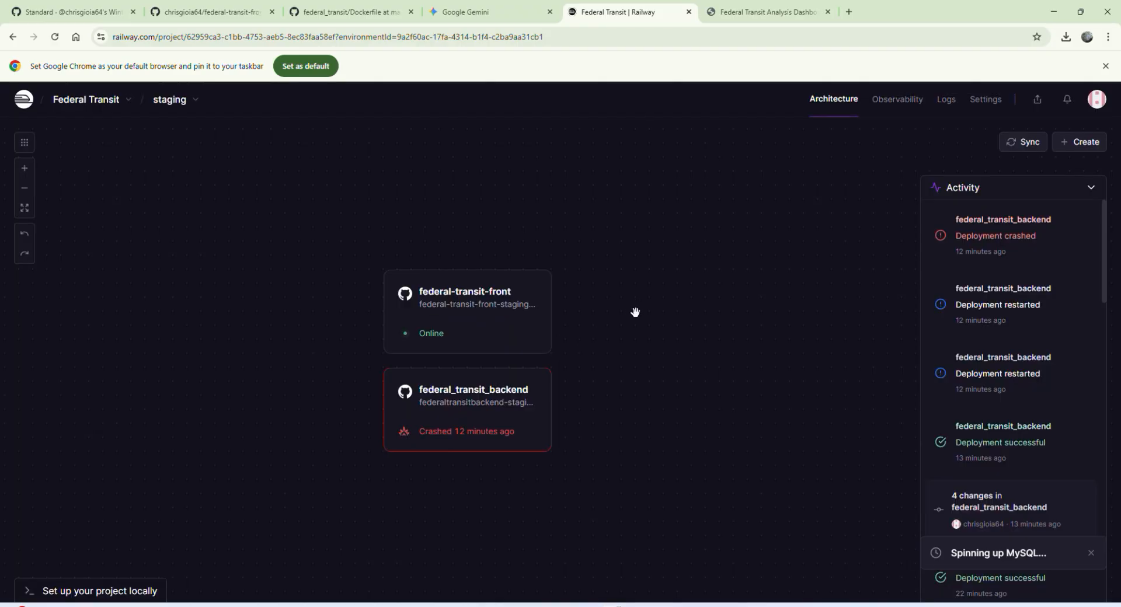
{"action": "left_click_drag", "start_coordinate": [478, 265], "coordinate": [687, 407]}
{"action": "left_click", "coordinate": [666, 399]}
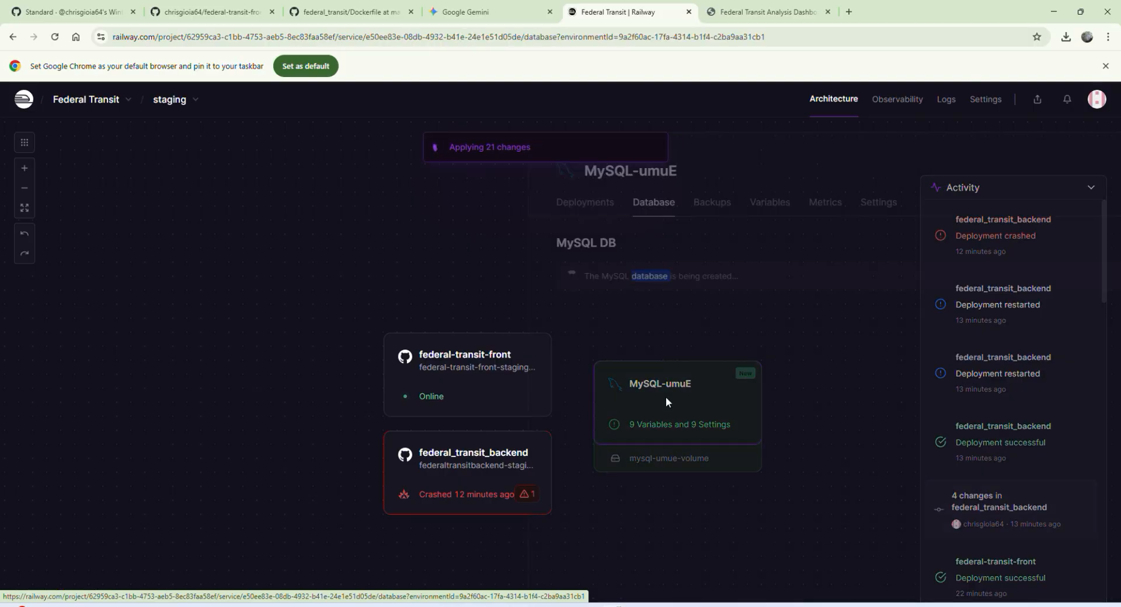
Step: Try to rename the new database service as MySQL
{"action": "left_click", "coordinate": [536, 173]}
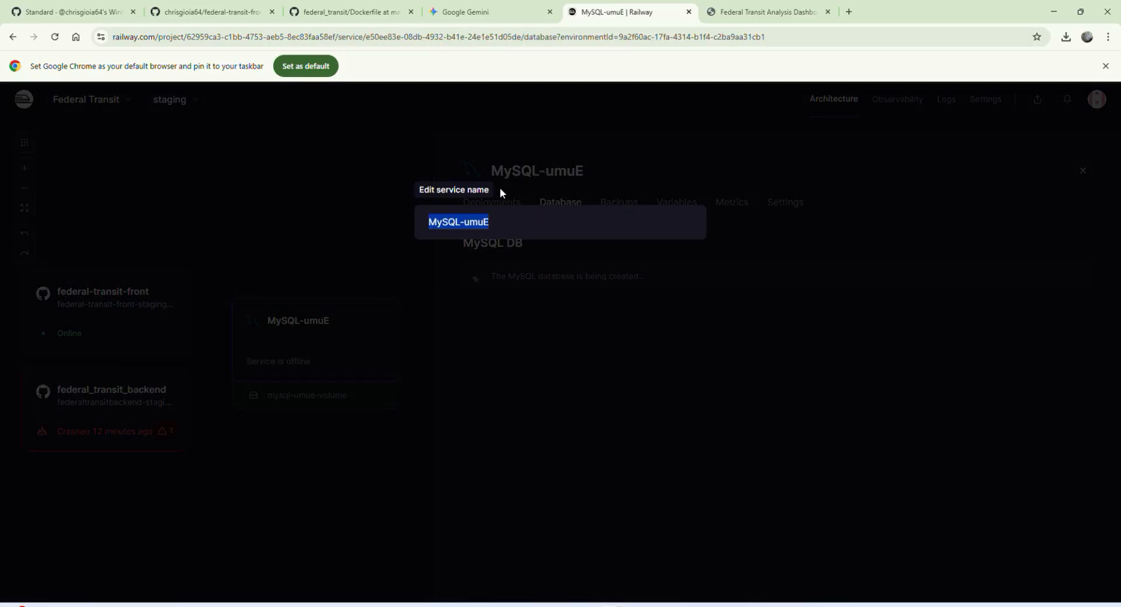
{"action": "type", "text": "MySQL"}
{"action": "key", "text": "Return"}
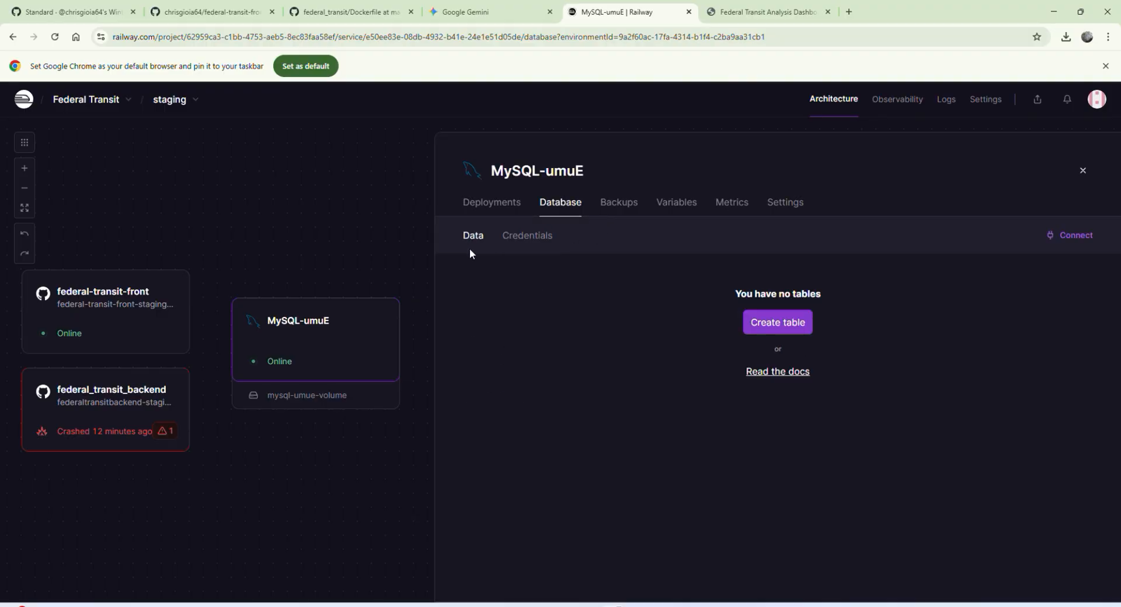
Step: Open the database service's settings at public networking, then switch to MySQL Workbench
{"action": "left_click", "coordinate": [777, 206]}
{"action": "scroll", "coordinate": [631, 392], "scroll_direction": "down", "scroll_amount": 1}
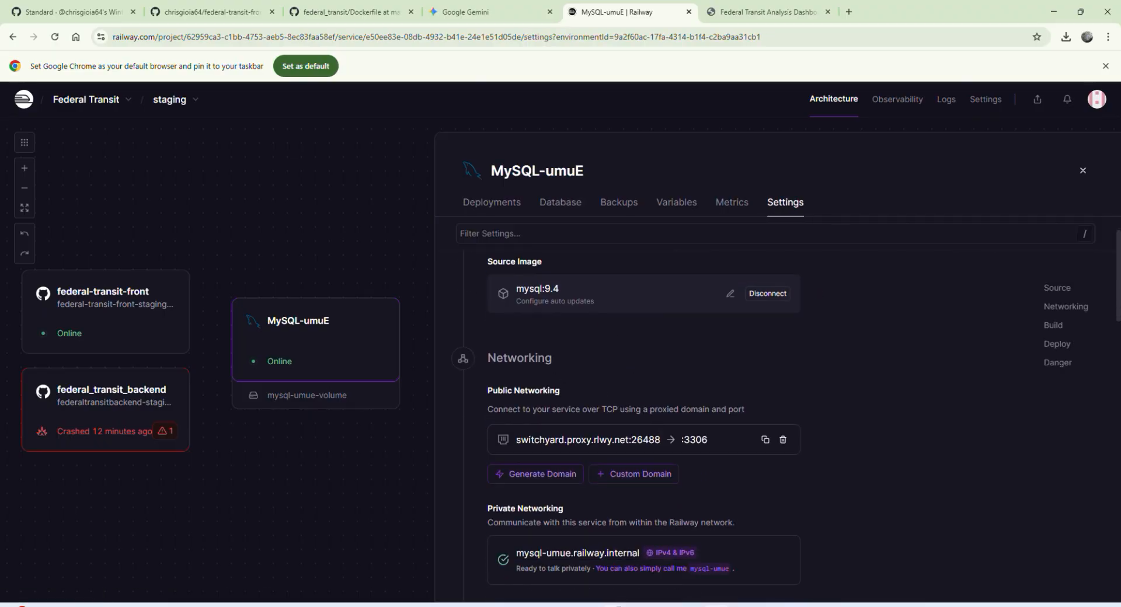
{"action": "mouse_move", "coordinate": [717, 605]}
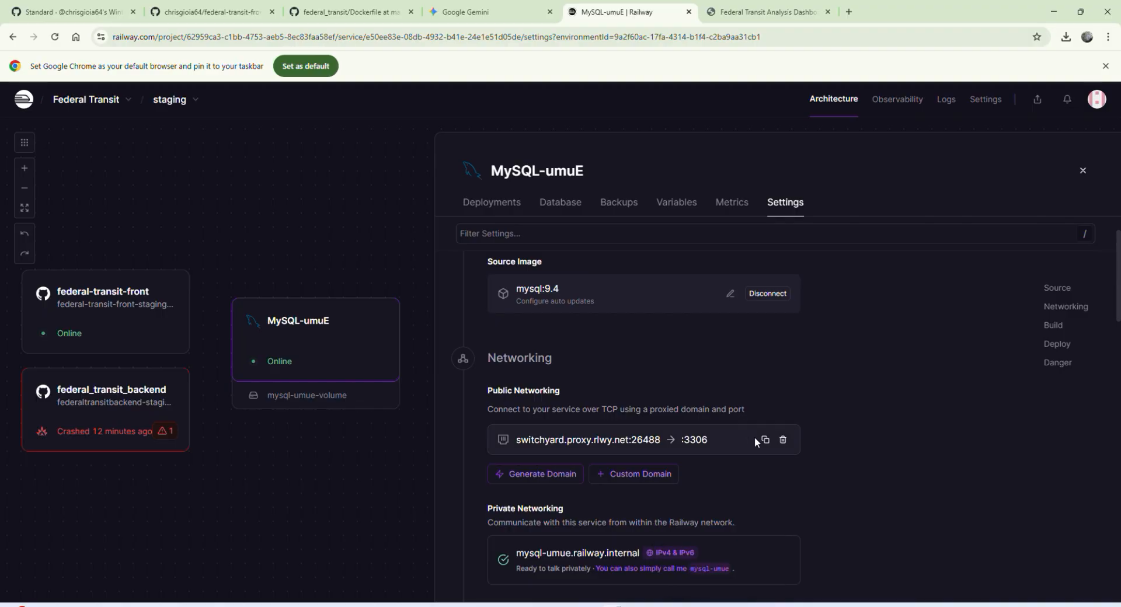
{"action": "left_click", "coordinate": [716, 606]}
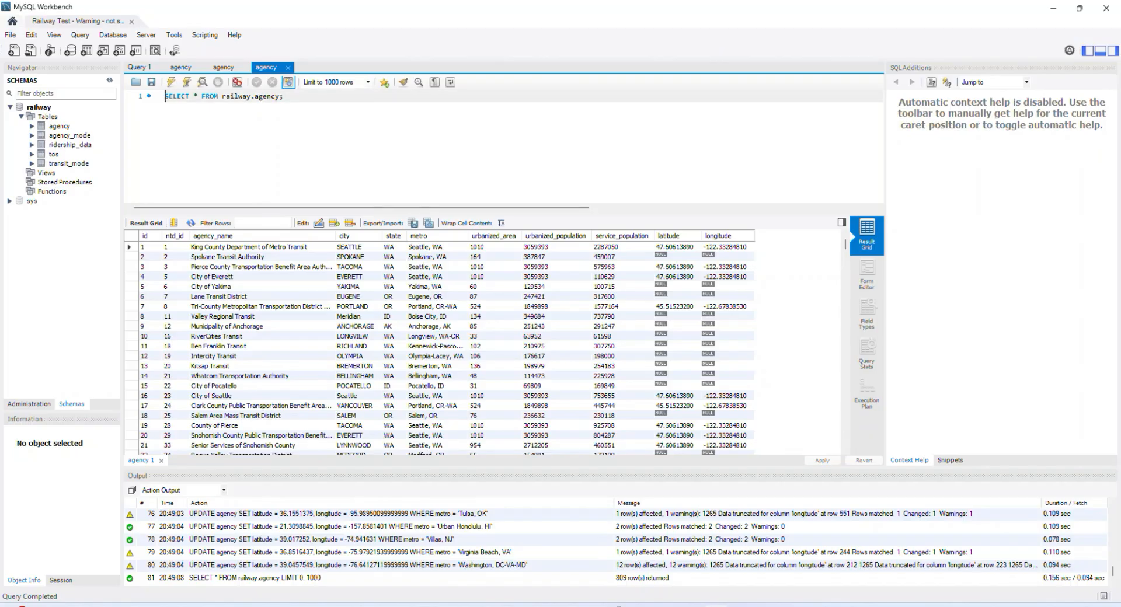
Step: Close the open Railway Test session and delete the Railway Test connection
{"action": "left_click", "coordinate": [131, 21]}
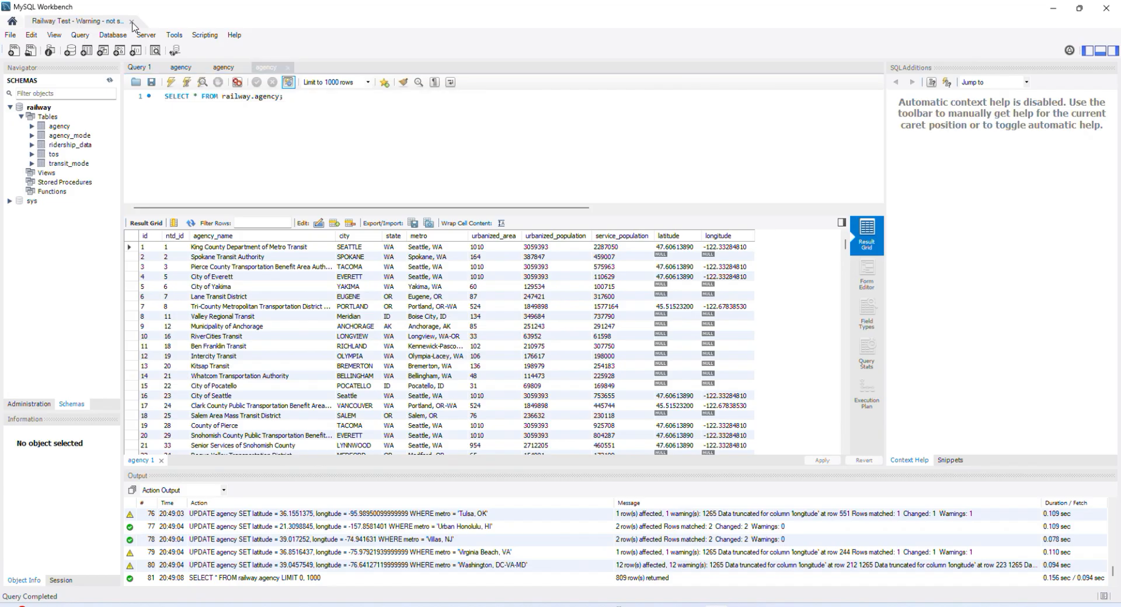
{"action": "right_click", "coordinate": [248, 509]}
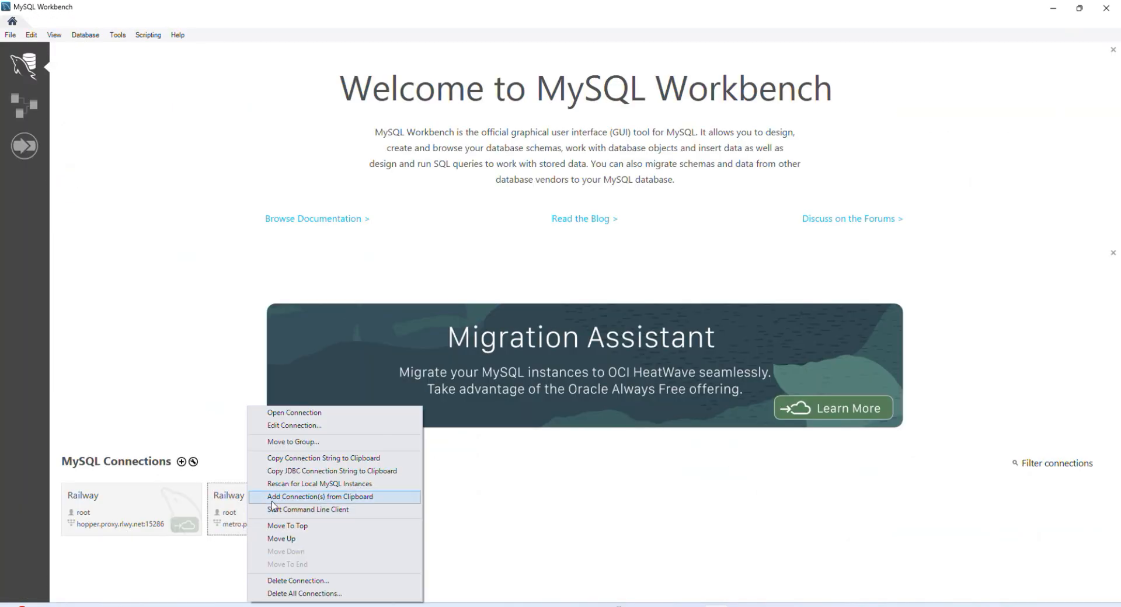
{"action": "left_click", "coordinate": [298, 581]}
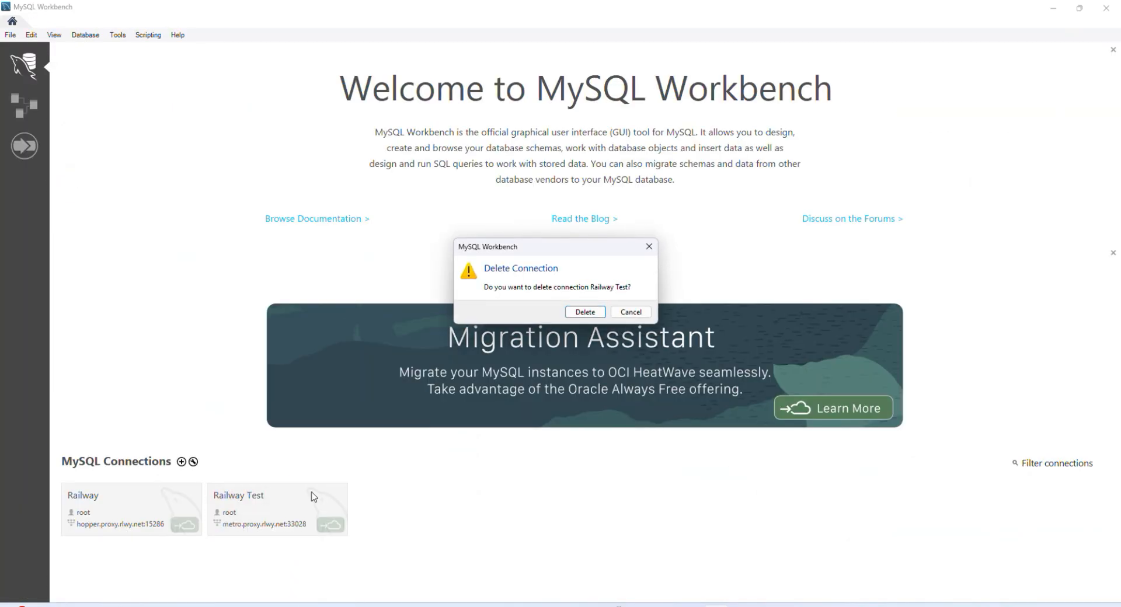
{"action": "left_click", "coordinate": [584, 314]}
Step: Start a new MySQL connection and name it Railway Staging
{"action": "right_click", "coordinate": [247, 487]}
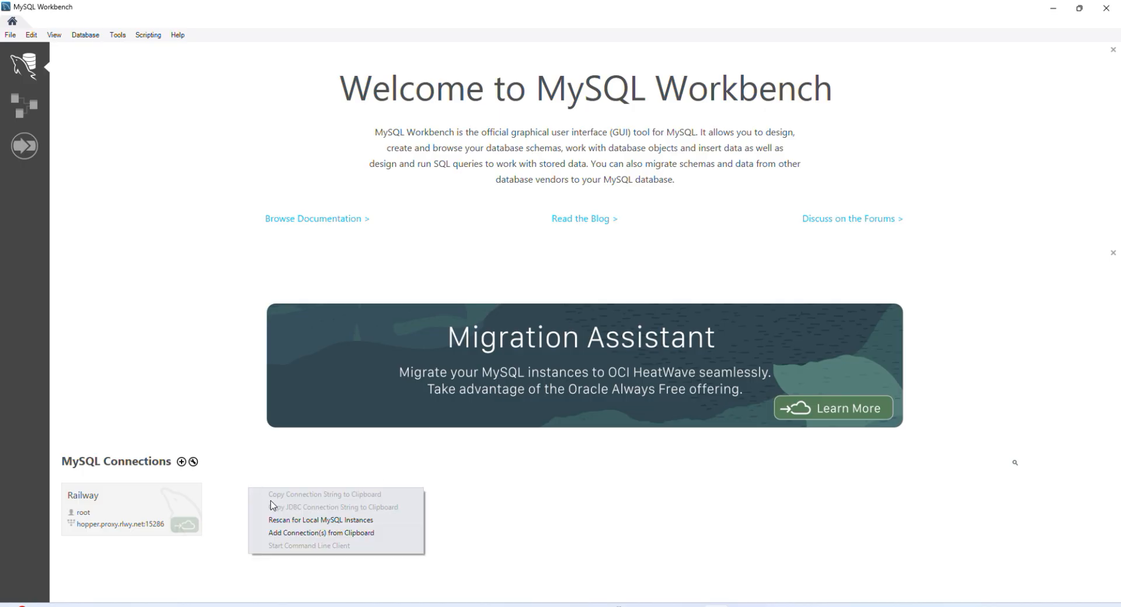
{"action": "right_click", "coordinate": [219, 469]}
{"action": "left_click", "coordinate": [182, 462]}
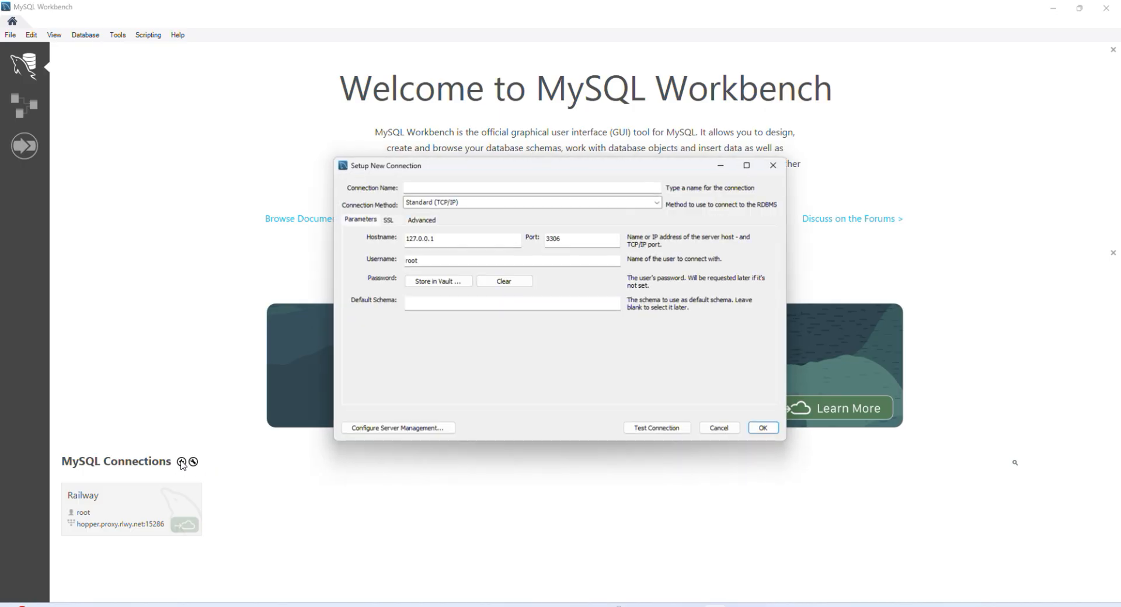
{"action": "type", "text": "R"}
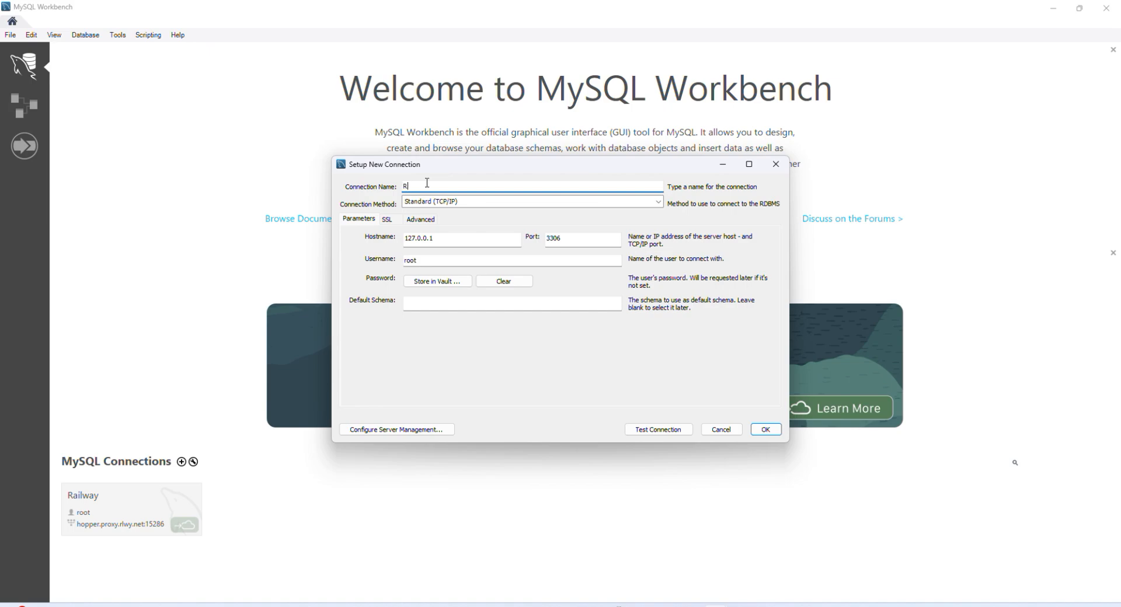
{"action": "type", "text": "ailway Staging"}
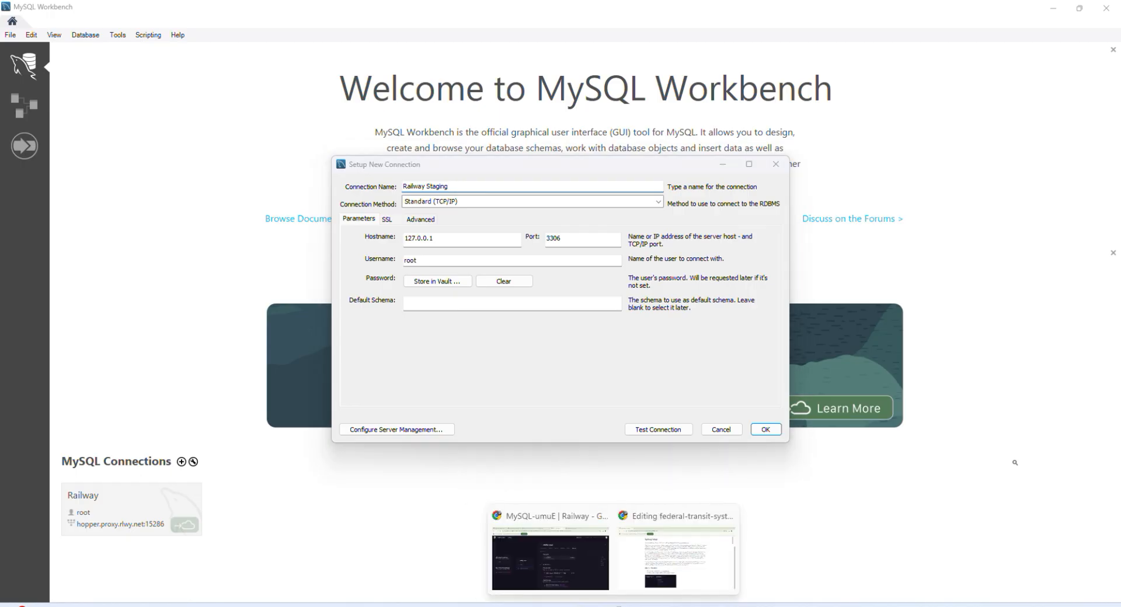
Step: Copy the database's public proxy address from Railway and paste it as the Railway Staging connection's hostname
{"action": "left_click", "coordinate": [581, 557]}
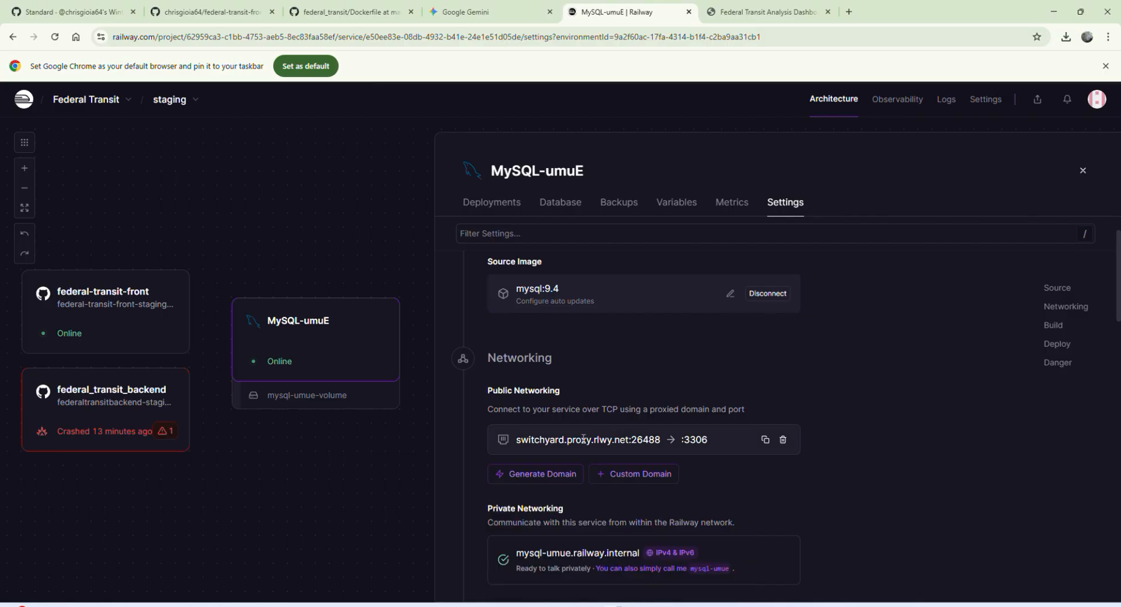
{"action": "left_click", "coordinate": [765, 439]}
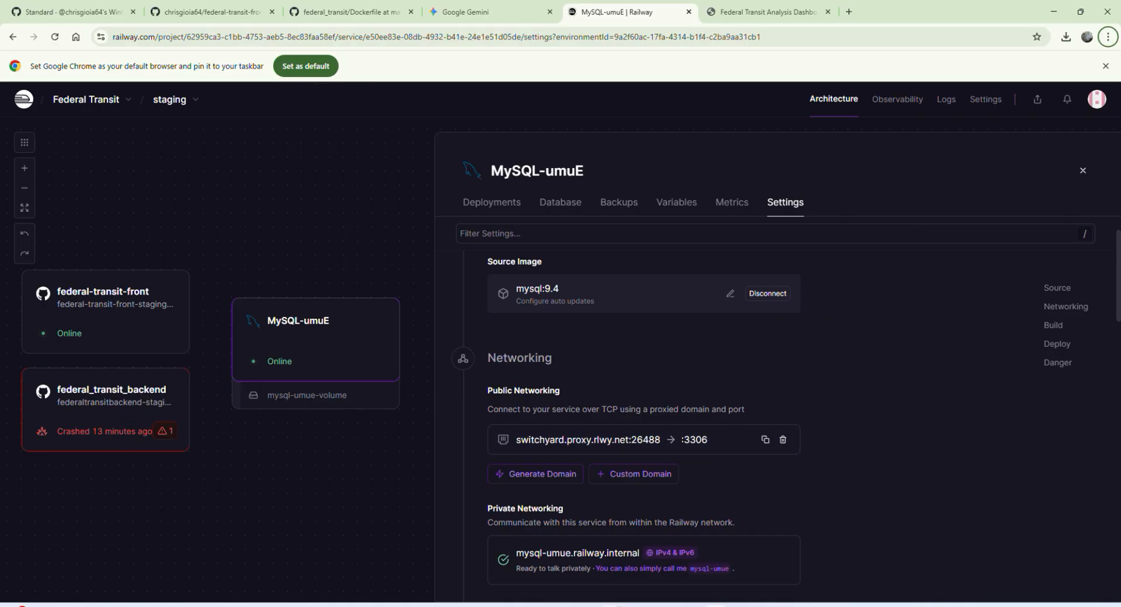
{"action": "mouse_move", "coordinate": [717, 606]}
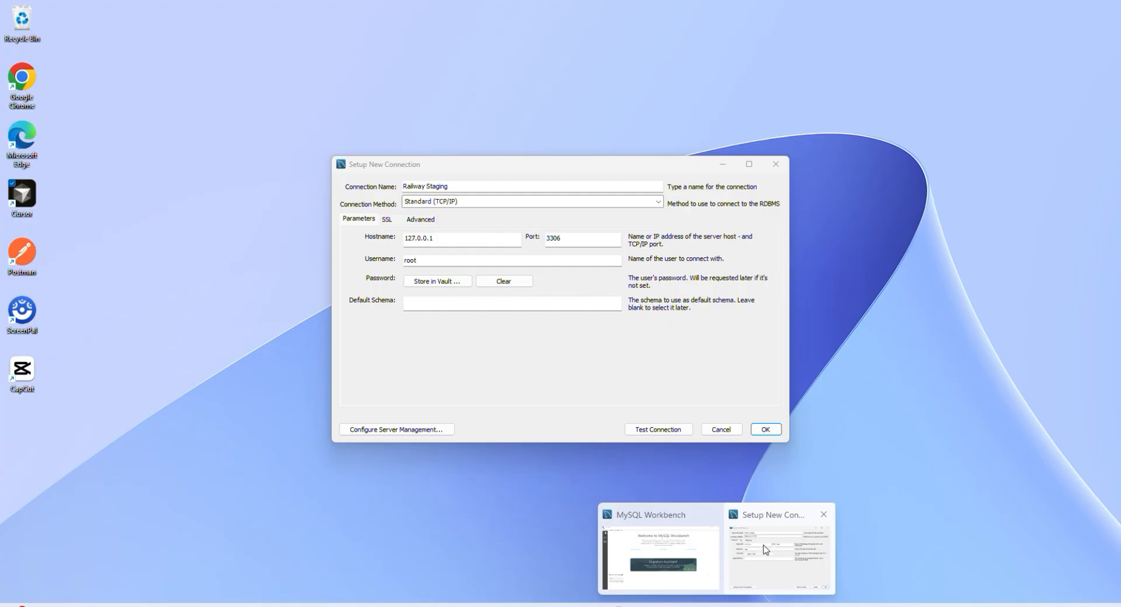
{"action": "left_click", "coordinate": [766, 549]}
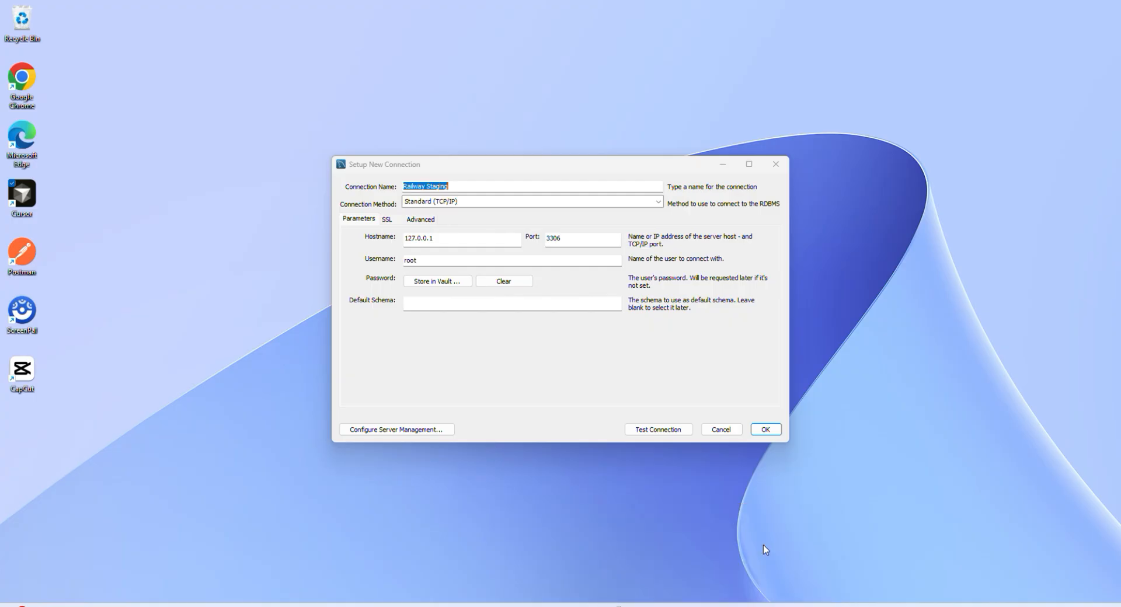
{"action": "left_click", "coordinate": [453, 236]}
{"action": "key", "text": "ctrl+a"}
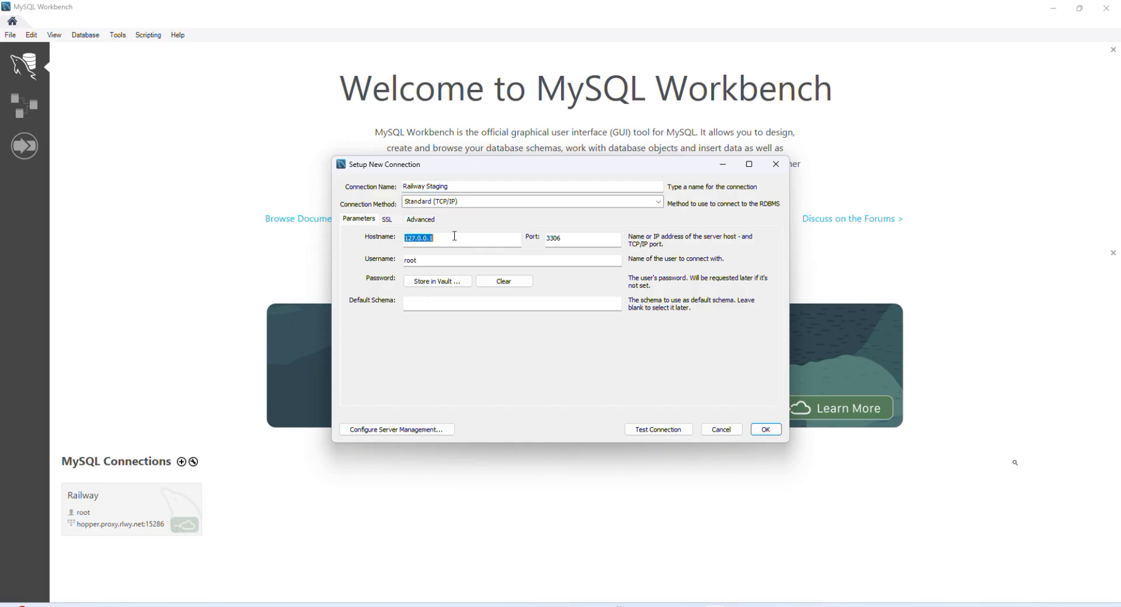
{"action": "key", "text": "ctrl+v"}
Step: Move 26488 from the pasted address into the connection's port, reducing the hostname to switchyard.proxy.rlwy.net
{"action": "mouse_move", "coordinate": [485, 240]}
{"action": "left_mouse_down"}
{"action": "mouse_move", "coordinate": [515, 240]}
{"action": "mouse_move", "coordinate": [480, 237]}
{"action": "left_mouse_up"}
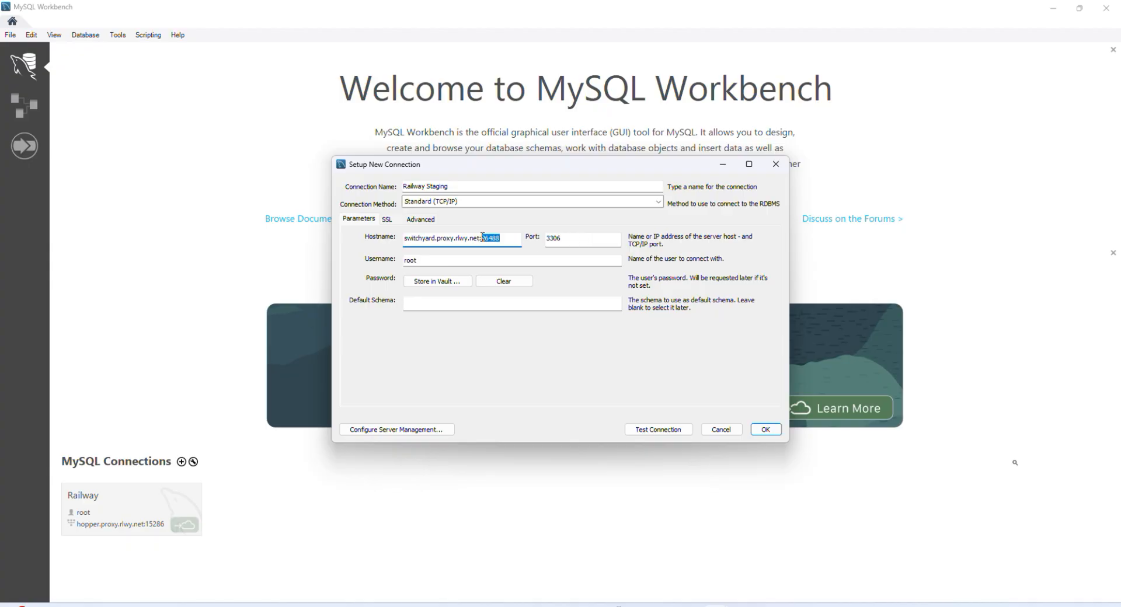
{"action": "key", "text": "ctrl+x"}
{"action": "double_click", "coordinate": [560, 239]}
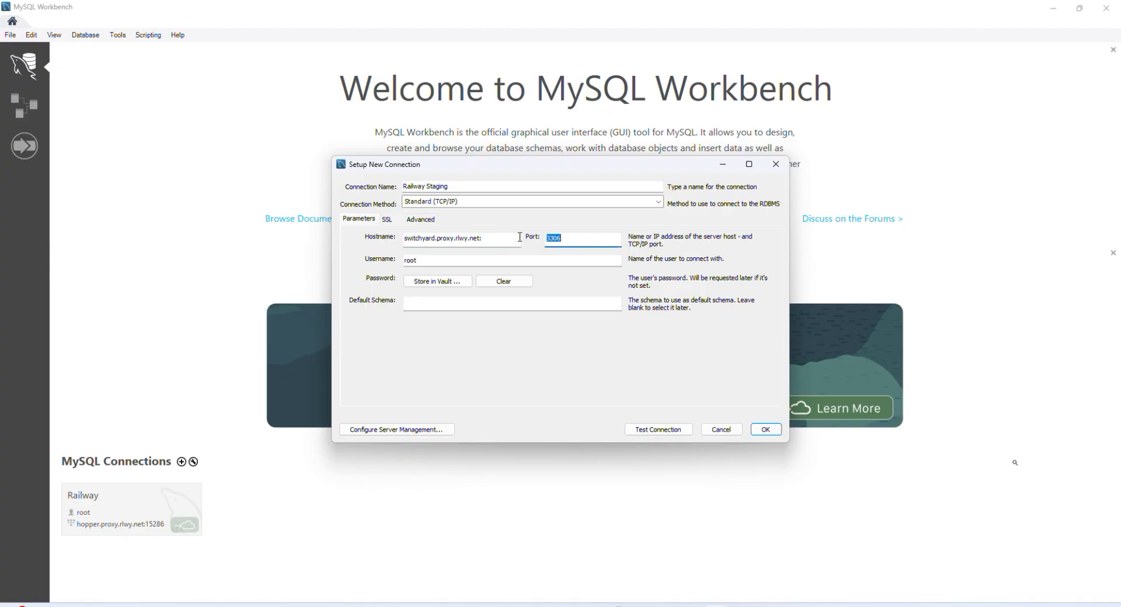
{"action": "key", "text": "ctrl+v"}
{"action": "left_click", "coordinate": [501, 238]}
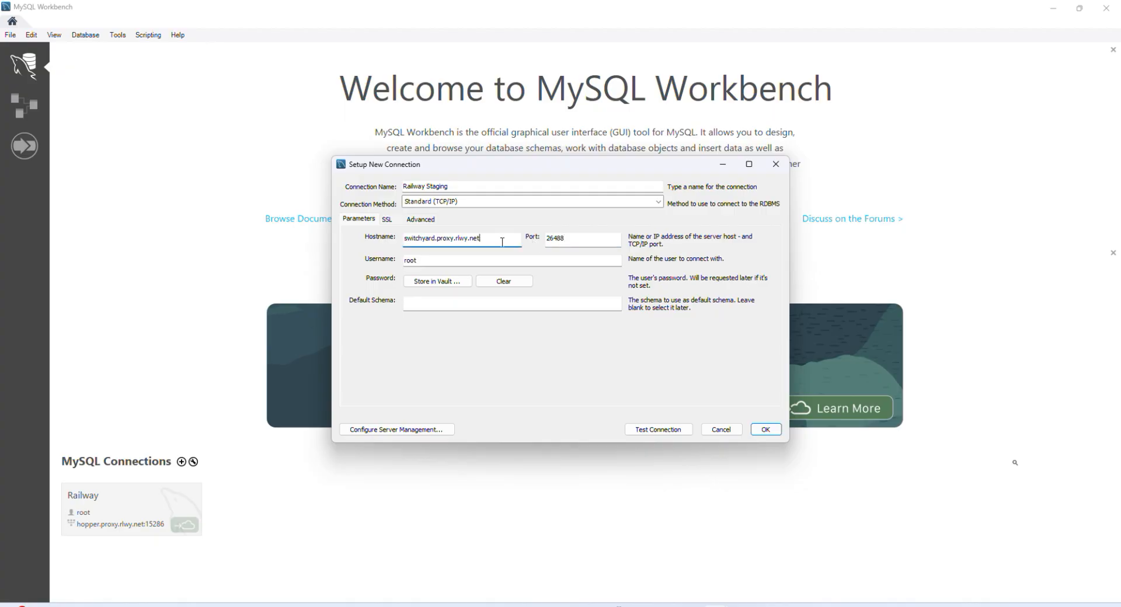
Step: Switch to Railway and reveal and copy the database service's MYSQL_ROOT_PASSWORD variable
{"action": "mouse_move", "coordinate": [613, 606]}
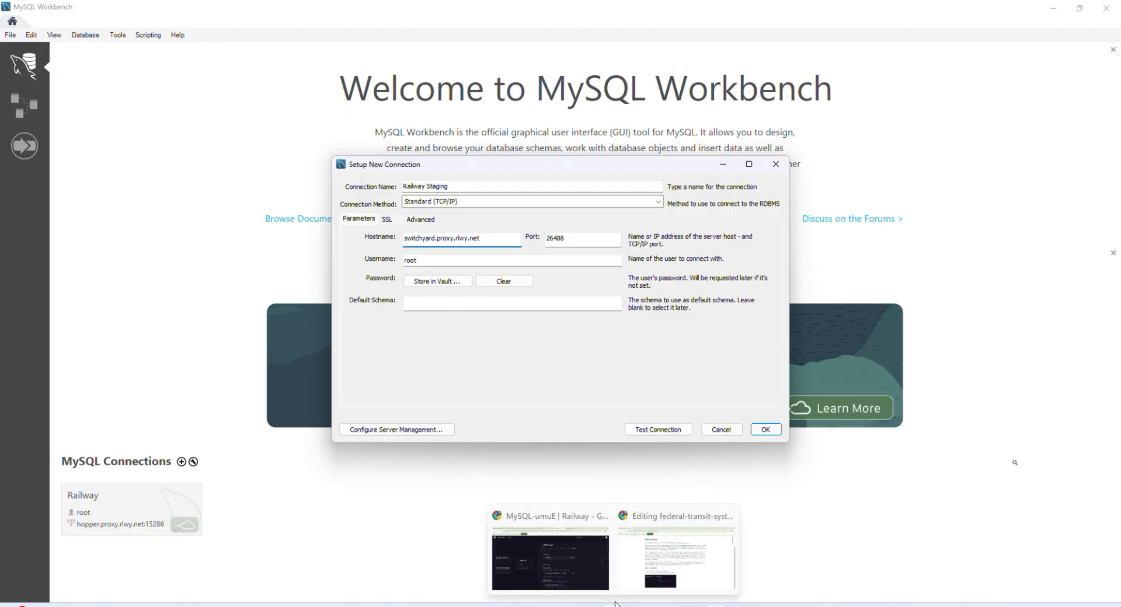
{"action": "left_click", "coordinate": [583, 548]}
{"action": "left_click", "coordinate": [660, 204]}
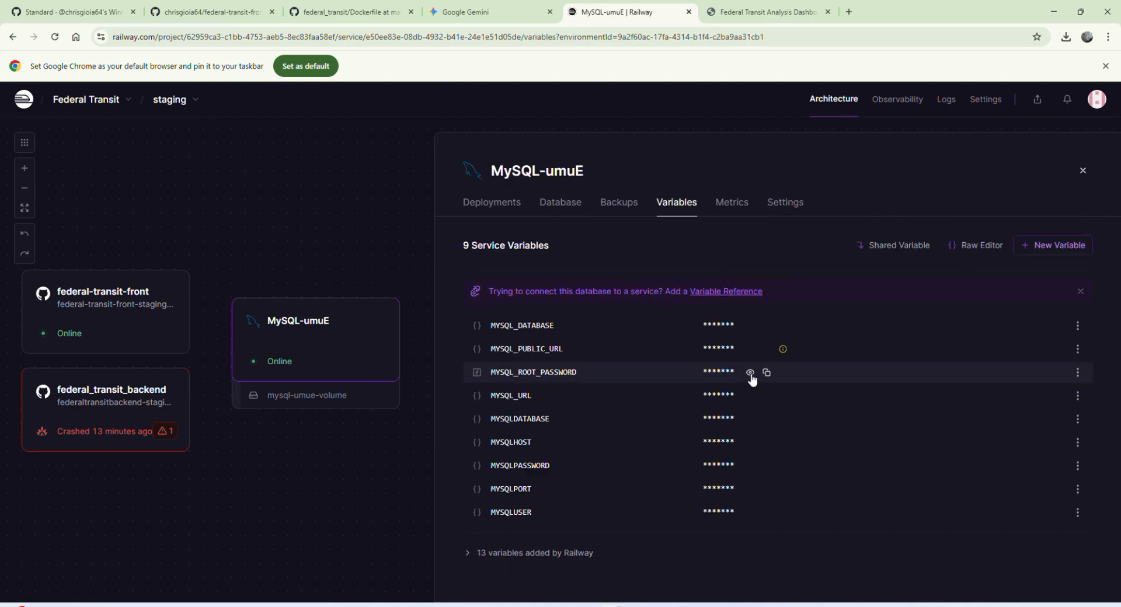
{"action": "left_click", "coordinate": [751, 373]}
{"action": "left_click", "coordinate": [885, 372]}
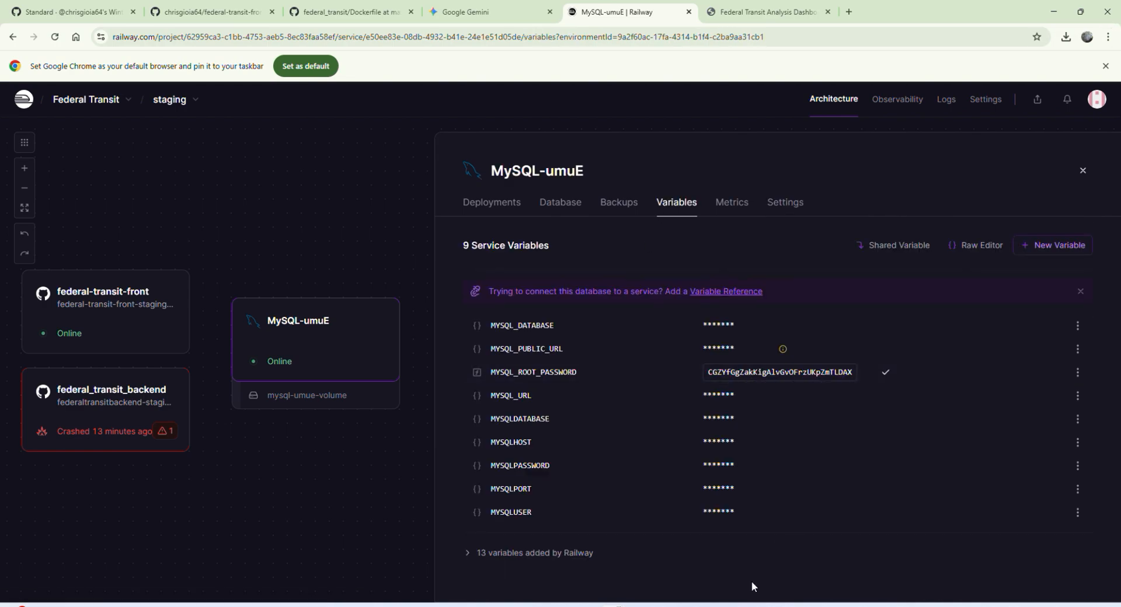
Step: Return to MySQL Workbench and store the copied root password in the vault for the new connection
{"action": "mouse_move", "coordinate": [717, 605]}
{"action": "left_click", "coordinate": [756, 559]}
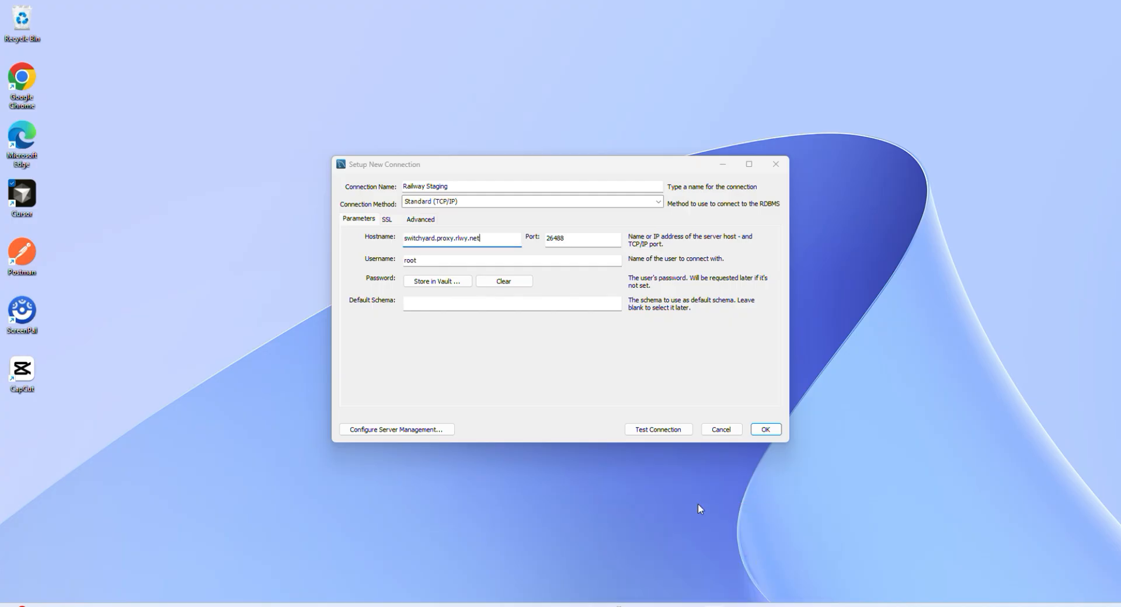
{"action": "left_click", "coordinate": [439, 280]}
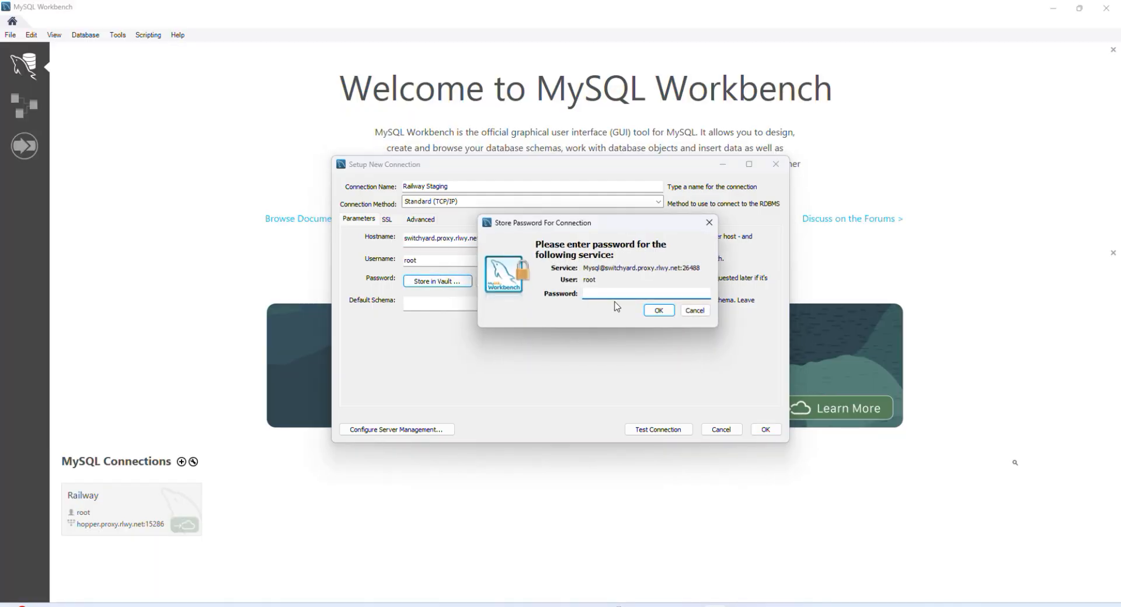
{"action": "key", "text": "ctrl+v"}
{"action": "left_click", "coordinate": [660, 311]}
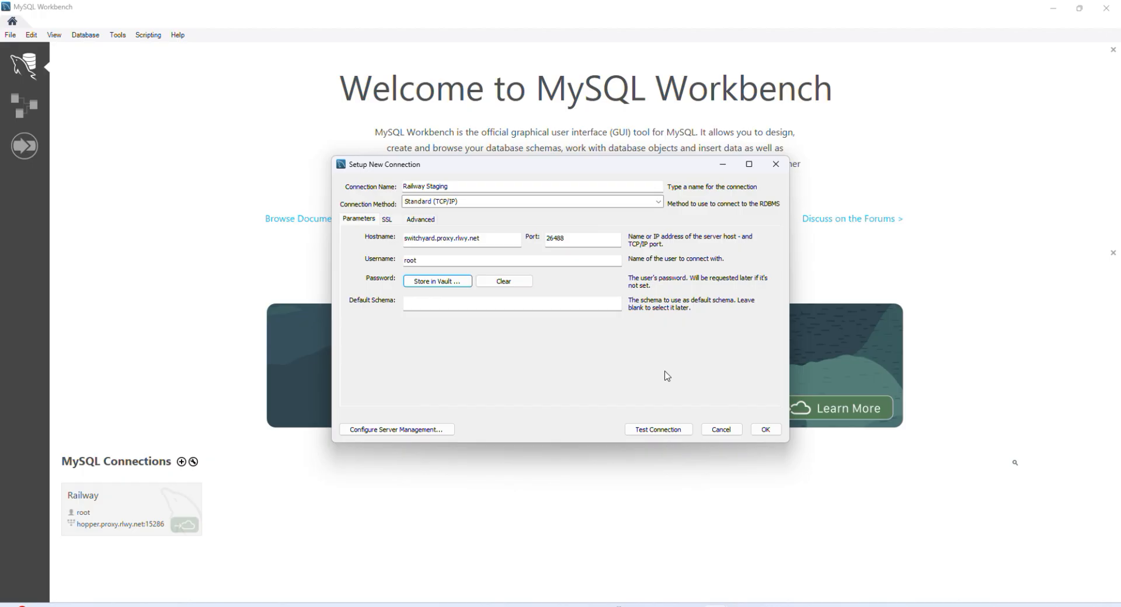
Step: Test the Railway Staging connection, continuing past the version compatibility warning, and save the connection
{"action": "left_click", "coordinate": [659, 430]}
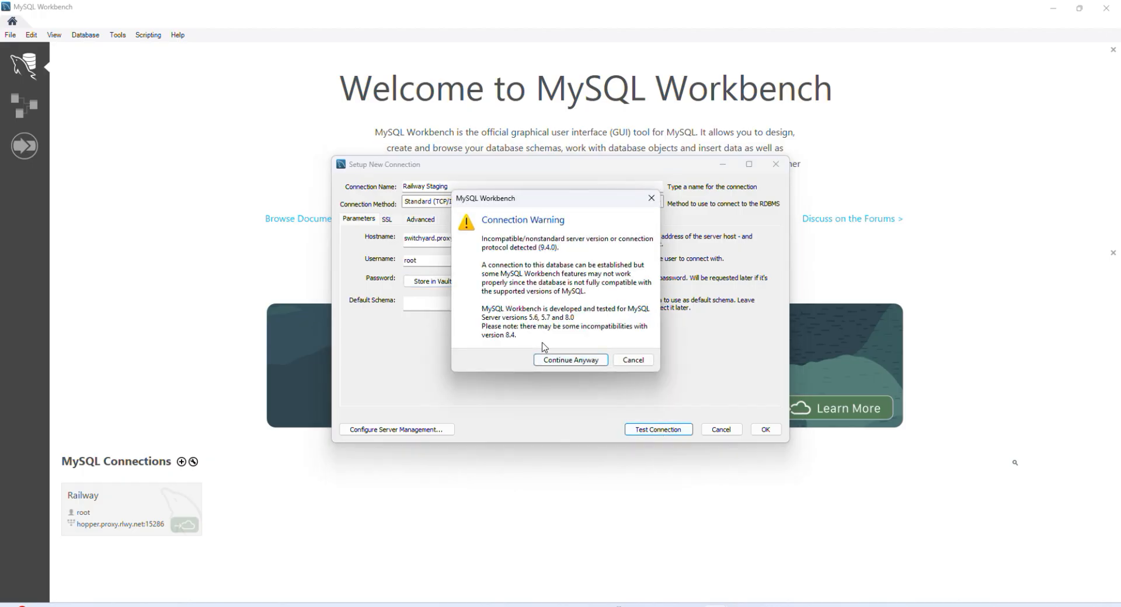
{"action": "left_click", "coordinate": [549, 362]}
{"action": "left_click", "coordinate": [633, 345]}
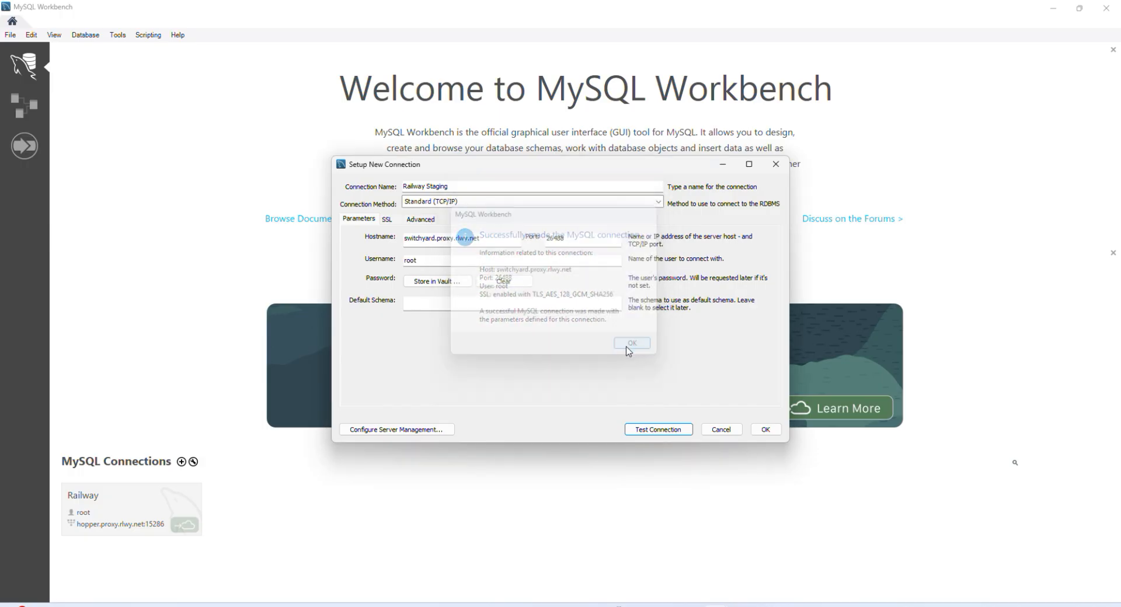
{"action": "left_click", "coordinate": [762, 431]}
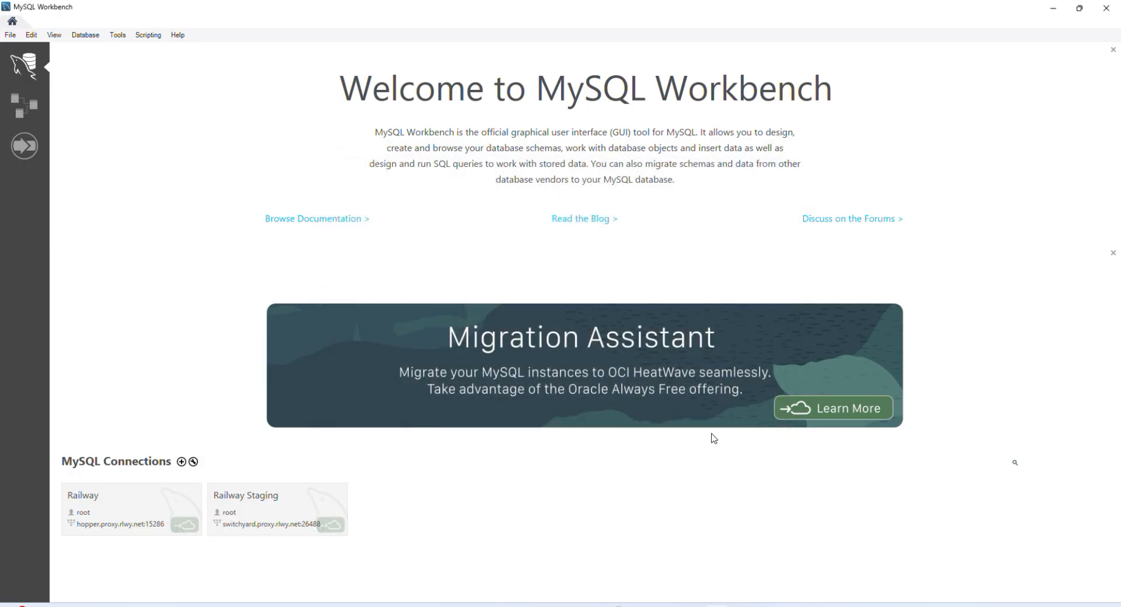
Step: Open the Railway Staging connection and expand the railway schema
{"action": "left_click", "coordinate": [283, 501]}
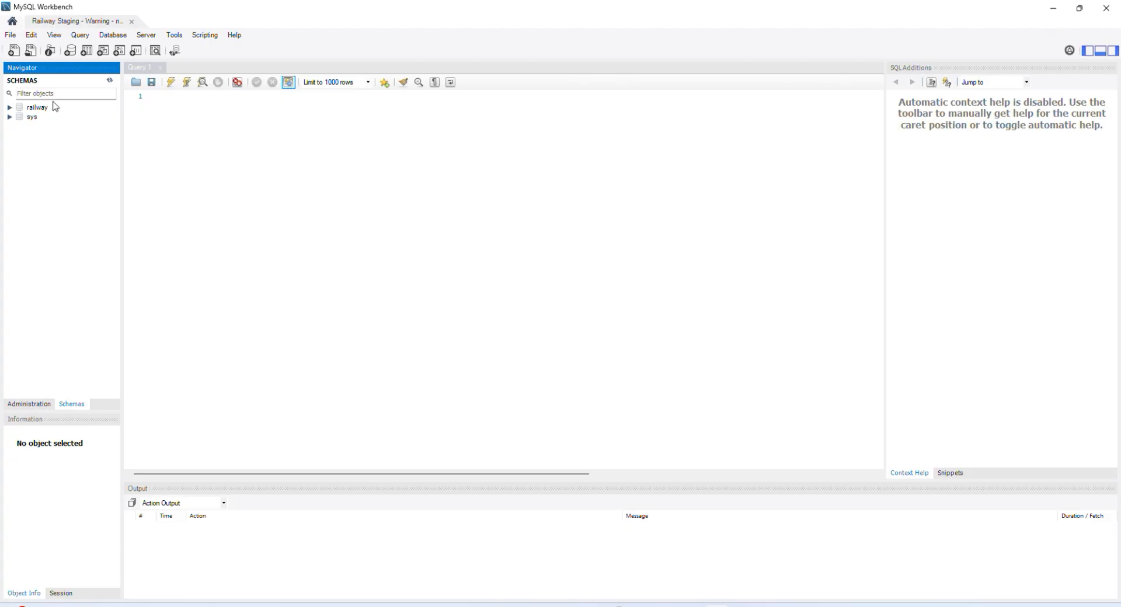
{"action": "left_click", "coordinate": [9, 109]}
{"action": "left_click", "coordinate": [9, 108]}
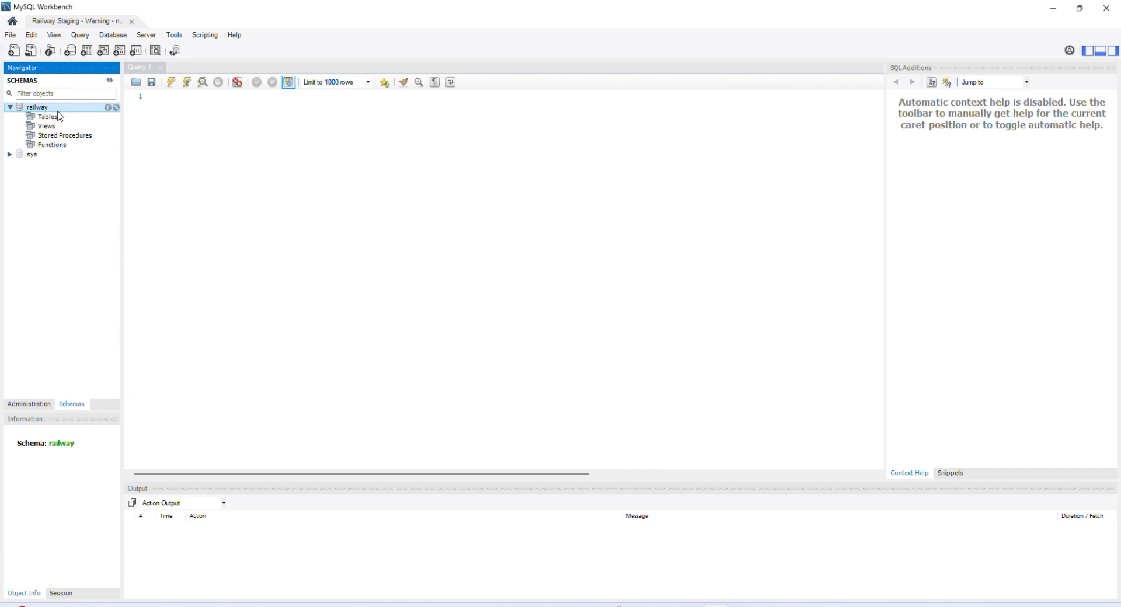
Step: Switch to Railway and open the federal_transit_backend service in the staging environment
{"action": "left_click", "coordinate": [616, 605]}
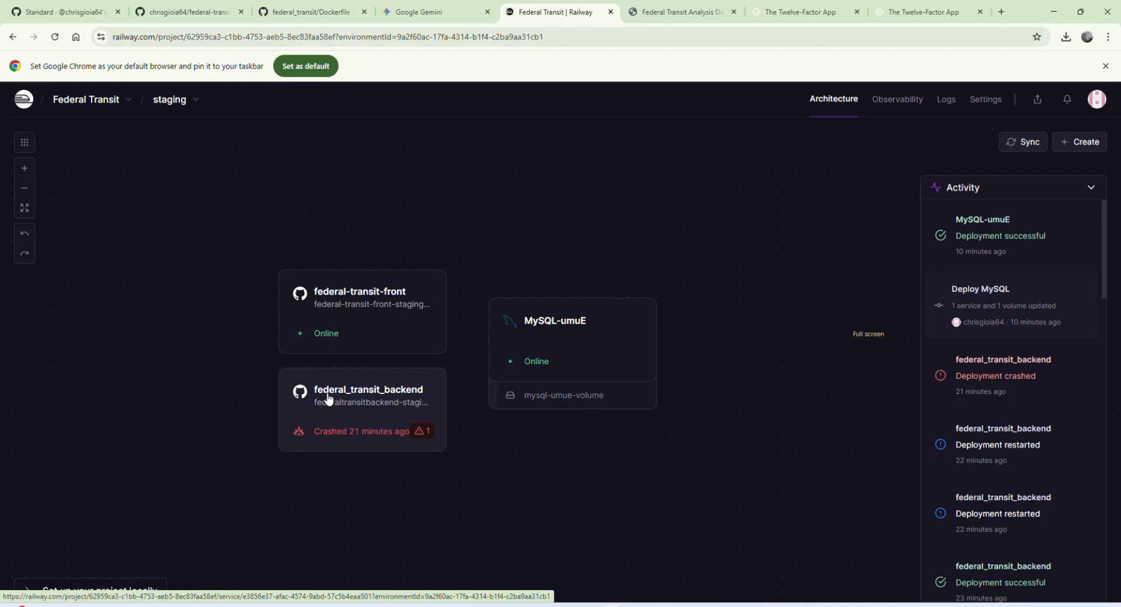
{"action": "left_click", "coordinate": [407, 403]}
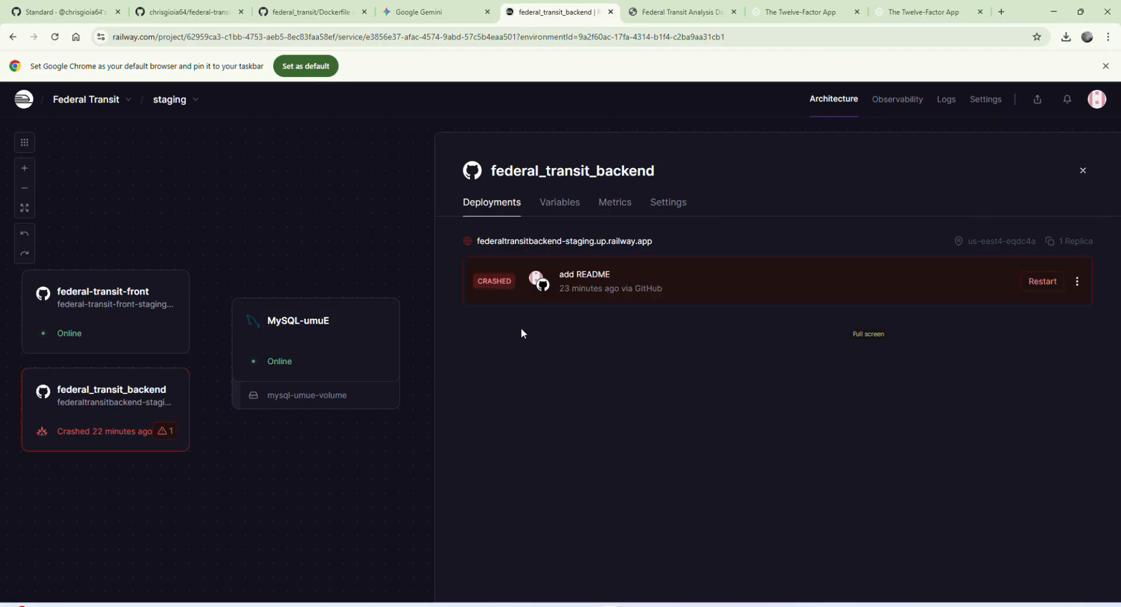
Step: Switch to Cursor and examine the datasource URL, username and password lines in application.properties
{"action": "mouse_move", "coordinate": [690, 605]}
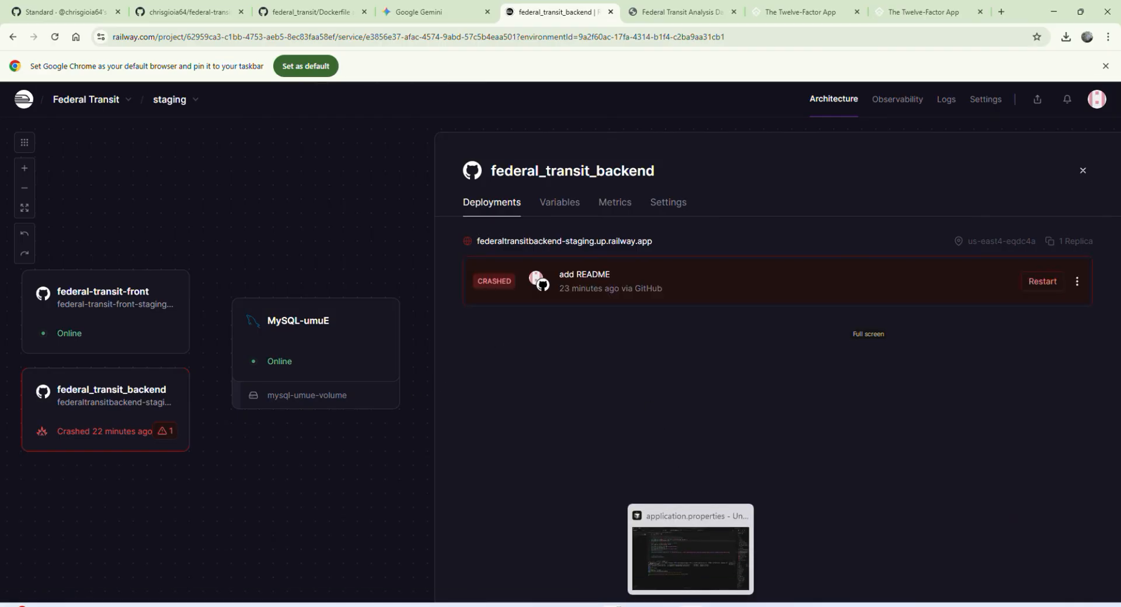
{"action": "left_click", "coordinate": [691, 605]}
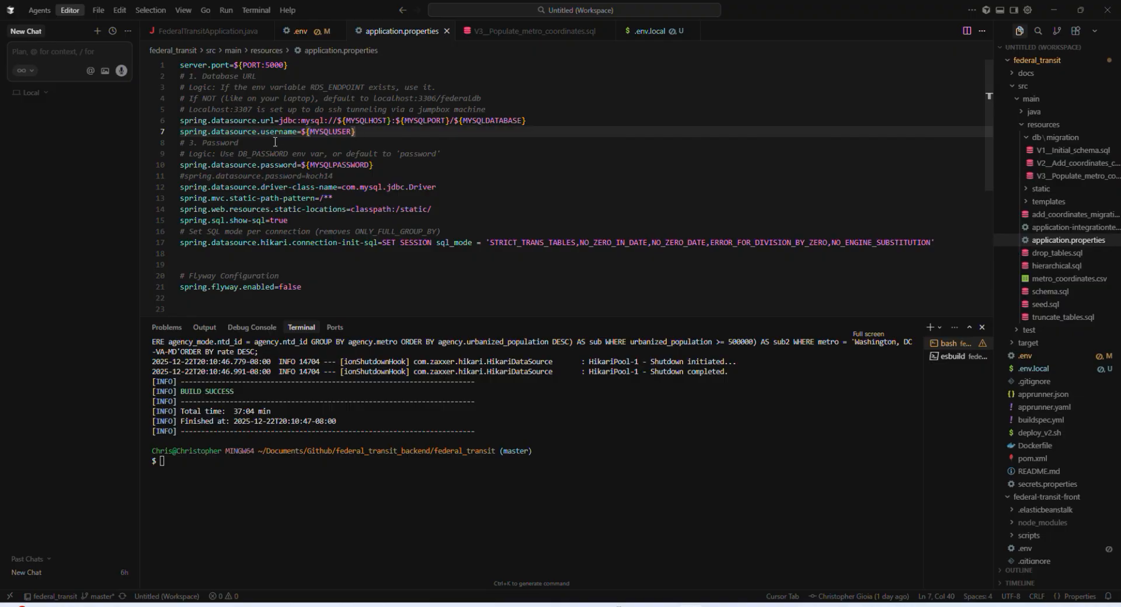
{"action": "left_click_drag", "start_coordinate": [275, 121], "coordinate": [532, 121]}
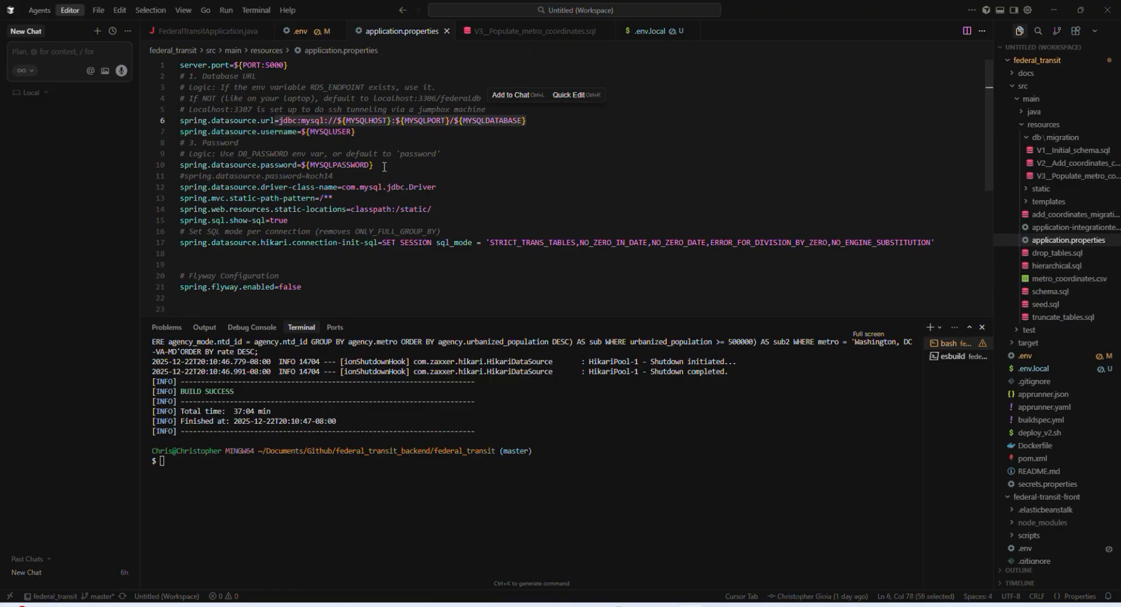
{"action": "left_click_drag", "start_coordinate": [385, 166], "coordinate": [184, 121]}
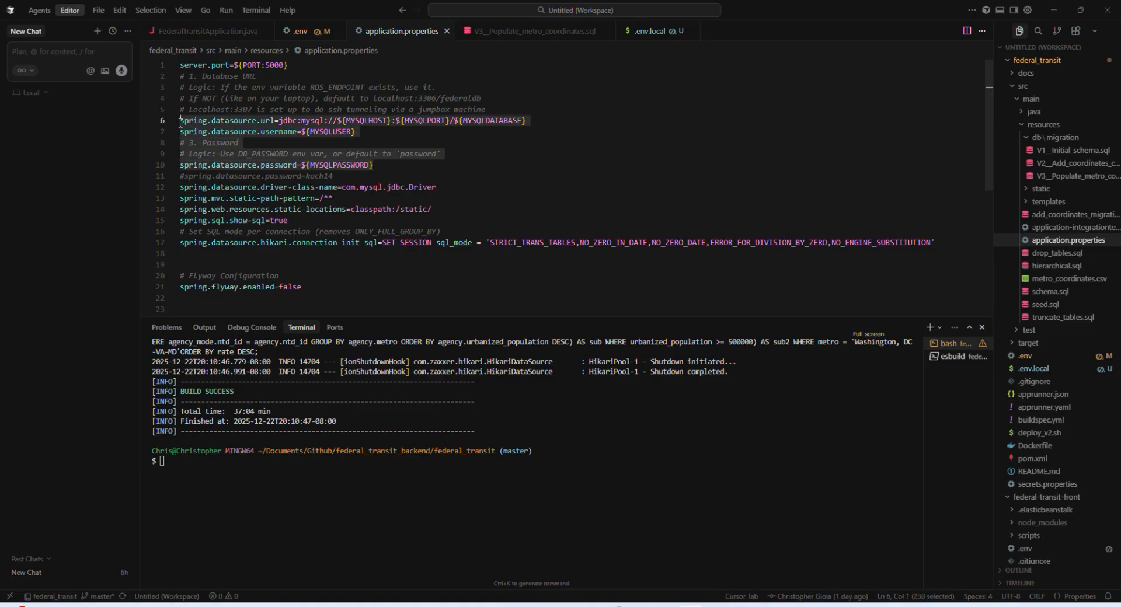
{"action": "left_click", "coordinate": [188, 120]}
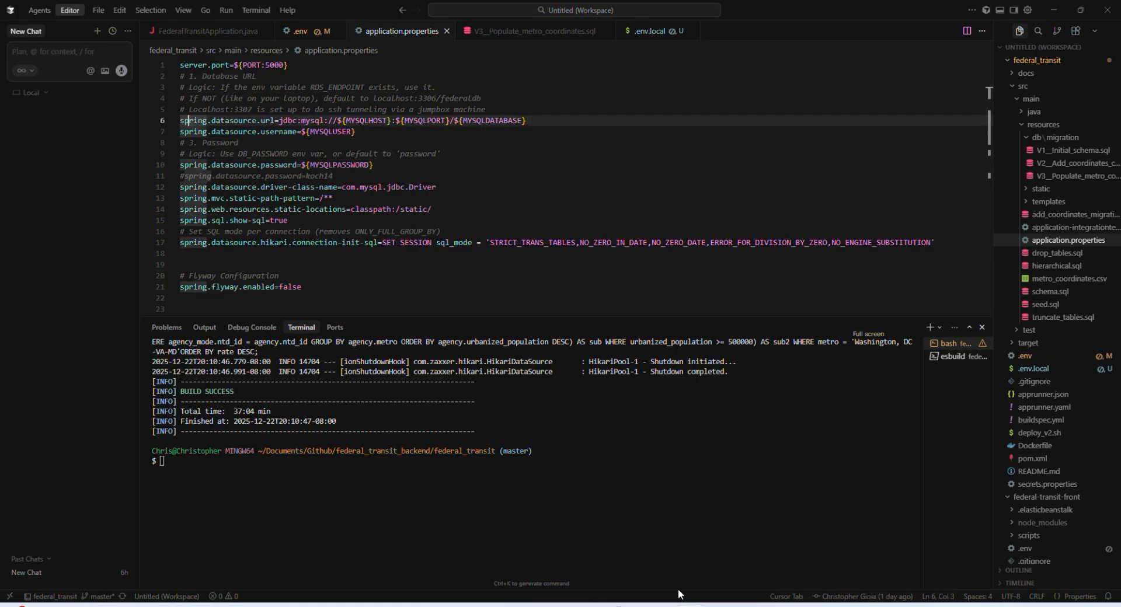
Step: Switch to the Twelve-Factor App's Config page in the browser and highlight the passages on storing config in the environment and database resource handles
{"action": "mouse_move", "coordinate": [613, 606]}
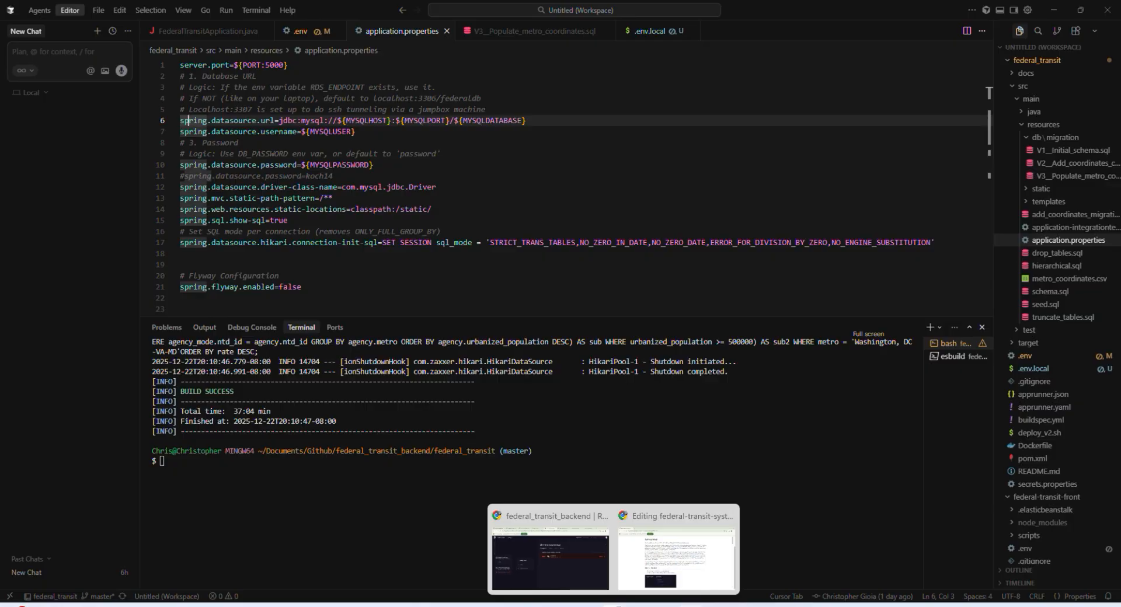
{"action": "mouse_move", "coordinate": [652, 564]}
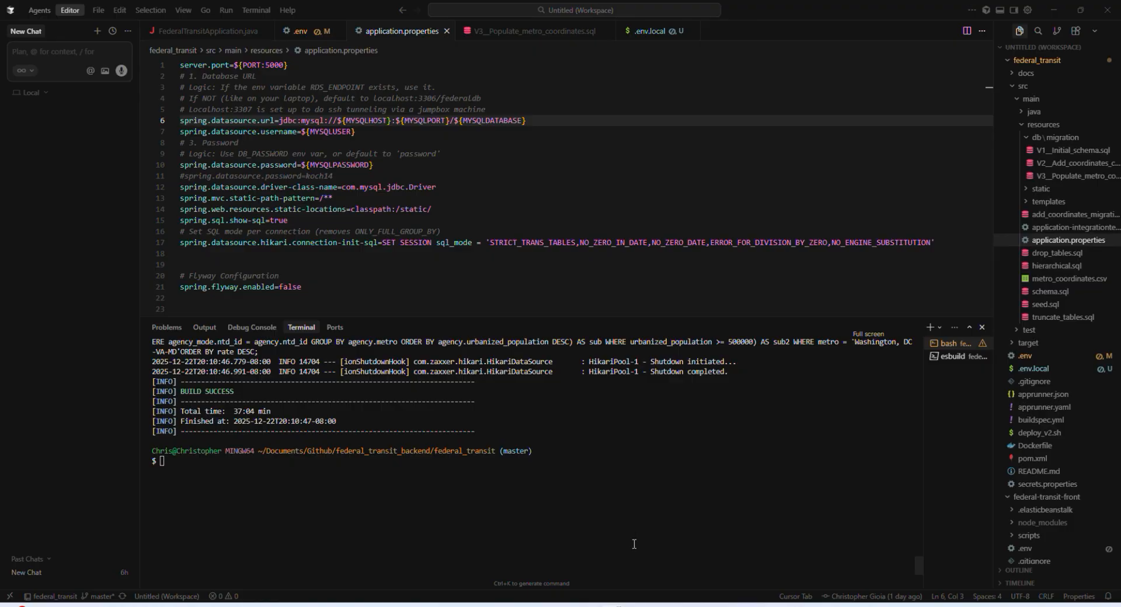
{"action": "left_click", "coordinate": [561, 563]}
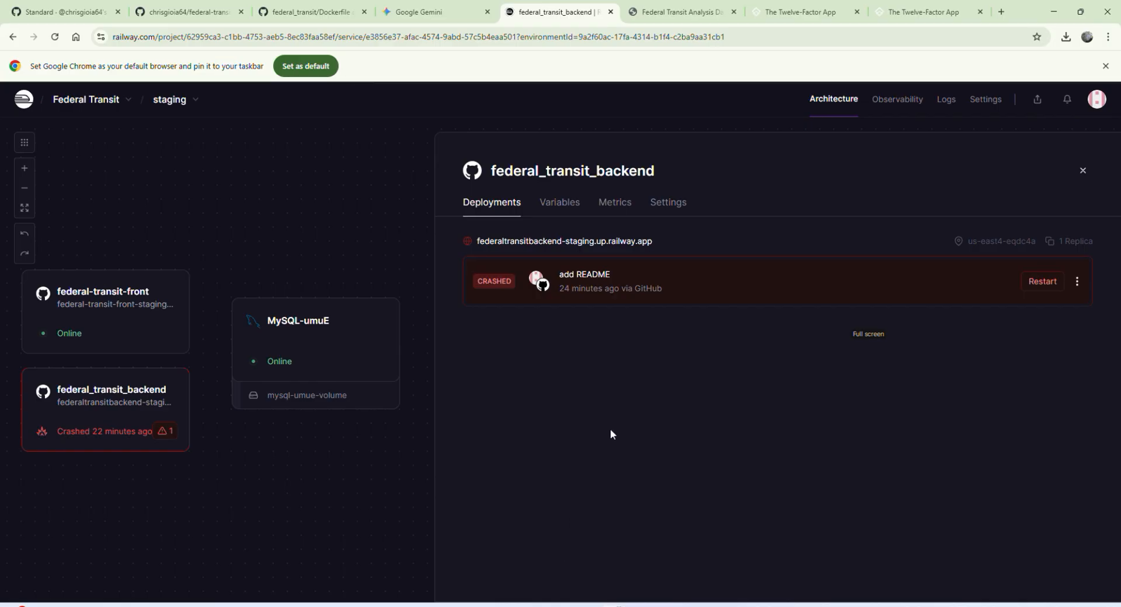
{"action": "left_click", "coordinate": [921, 12]}
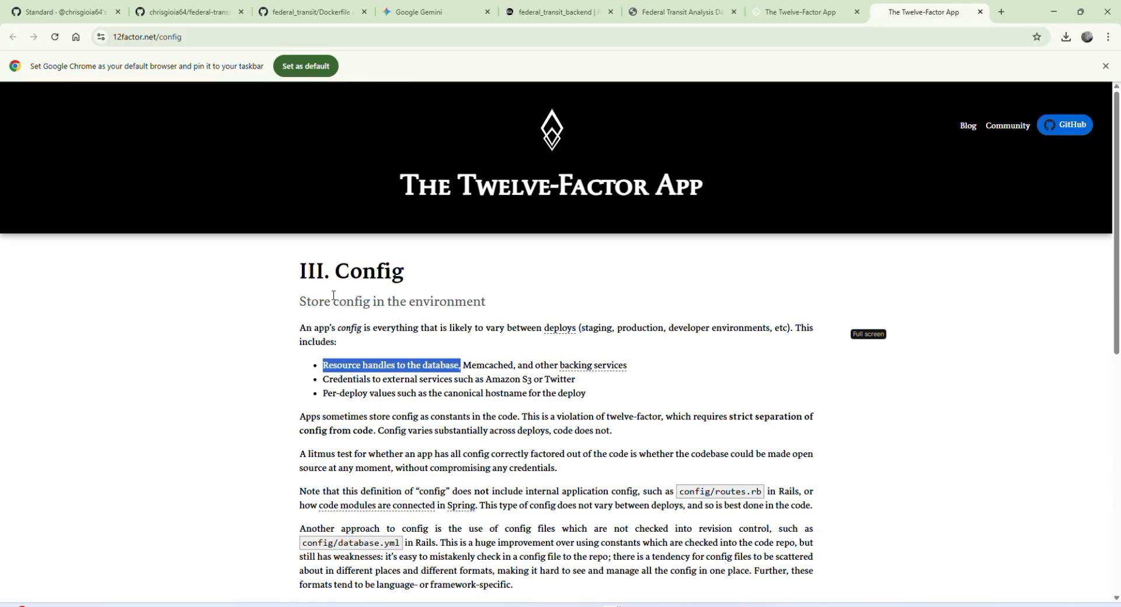
{"action": "left_click_drag", "start_coordinate": [300, 304], "coordinate": [488, 307]}
{"action": "left_click_drag", "start_coordinate": [304, 328], "coordinate": [638, 338]}
{"action": "left_click_drag", "start_coordinate": [319, 365], "coordinate": [593, 367]}
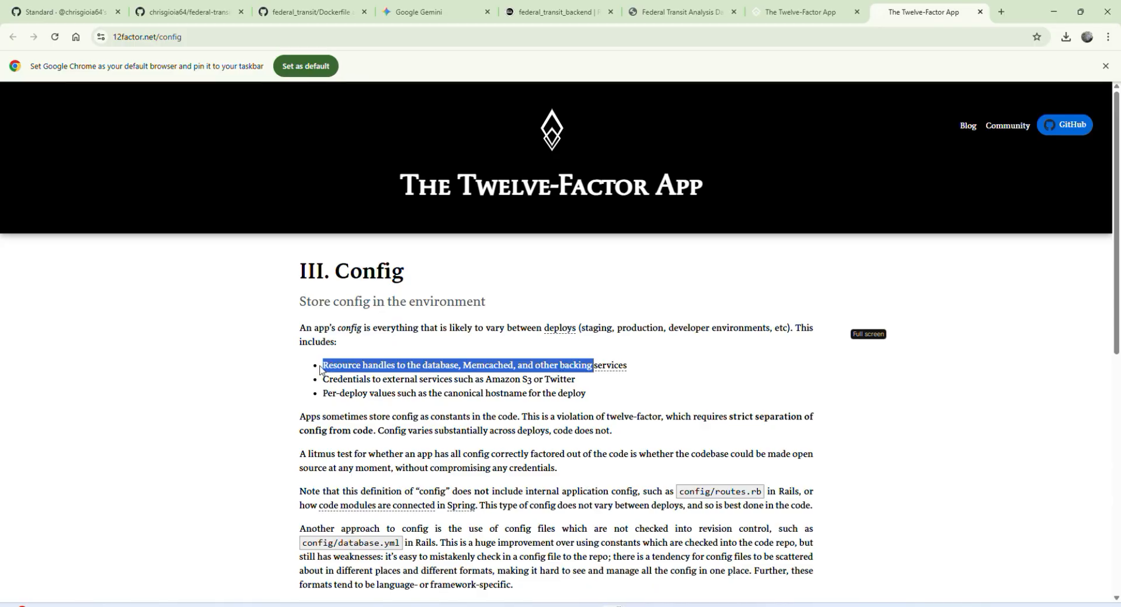
{"action": "left_click_drag", "start_coordinate": [323, 365], "coordinate": [455, 364]}
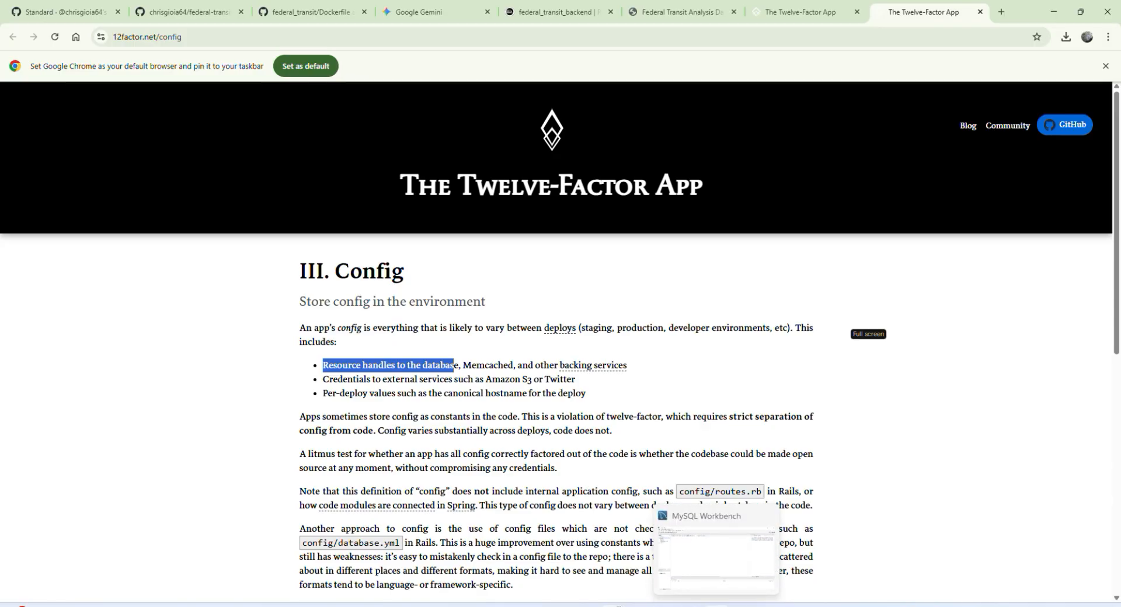
Step: Compare the datasource variables in application.properties in Cursor with the federal_transit_backend service's variables in Railway
{"action": "left_click", "coordinate": [690, 606]}
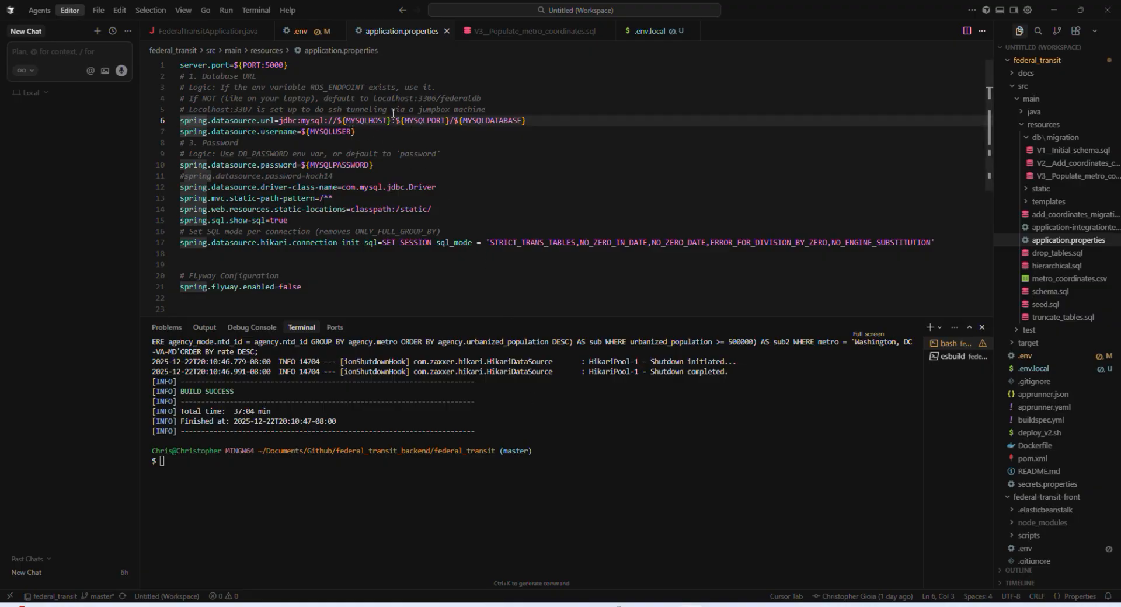
{"action": "mouse_move", "coordinate": [612, 602]}
{"action": "left_click", "coordinate": [575, 566]}
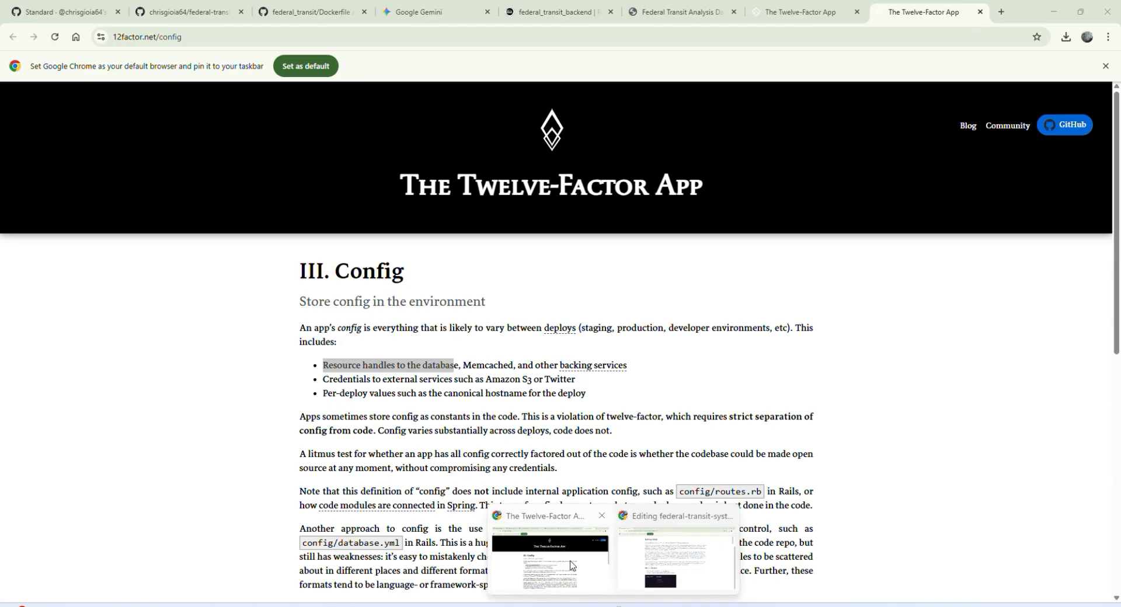
{"action": "left_click", "coordinate": [584, 7]}
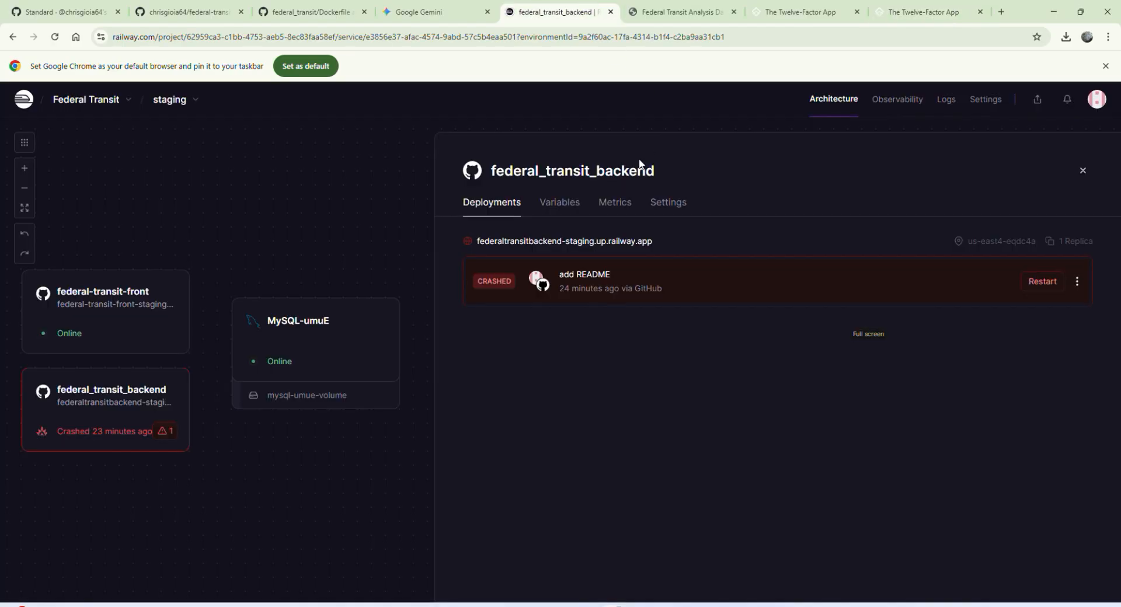
{"action": "left_click", "coordinate": [549, 204]}
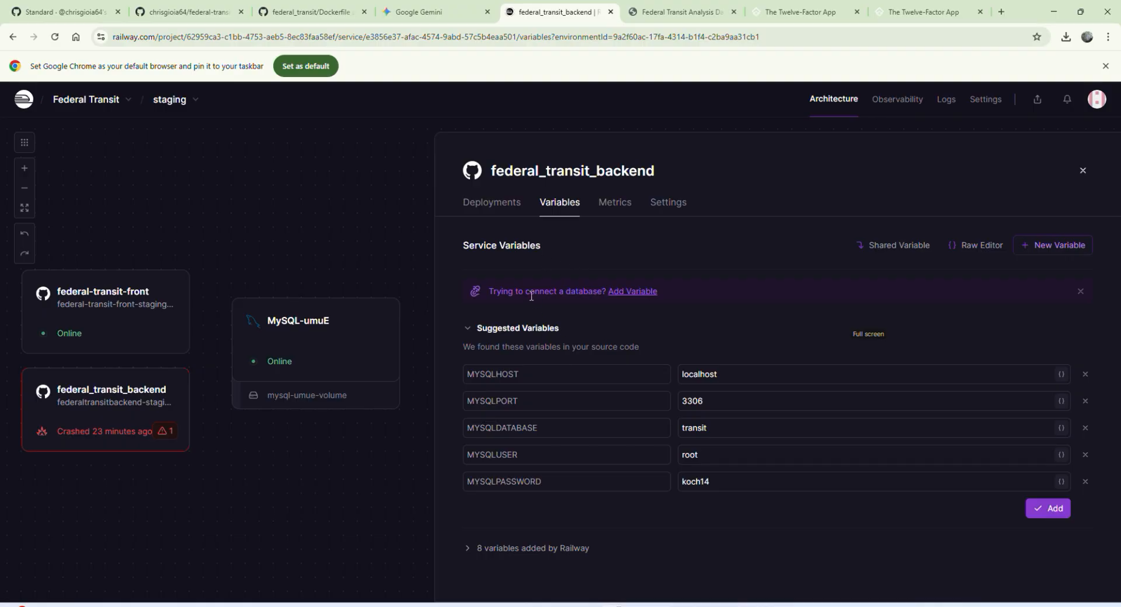
{"action": "left_click", "coordinate": [691, 606]}
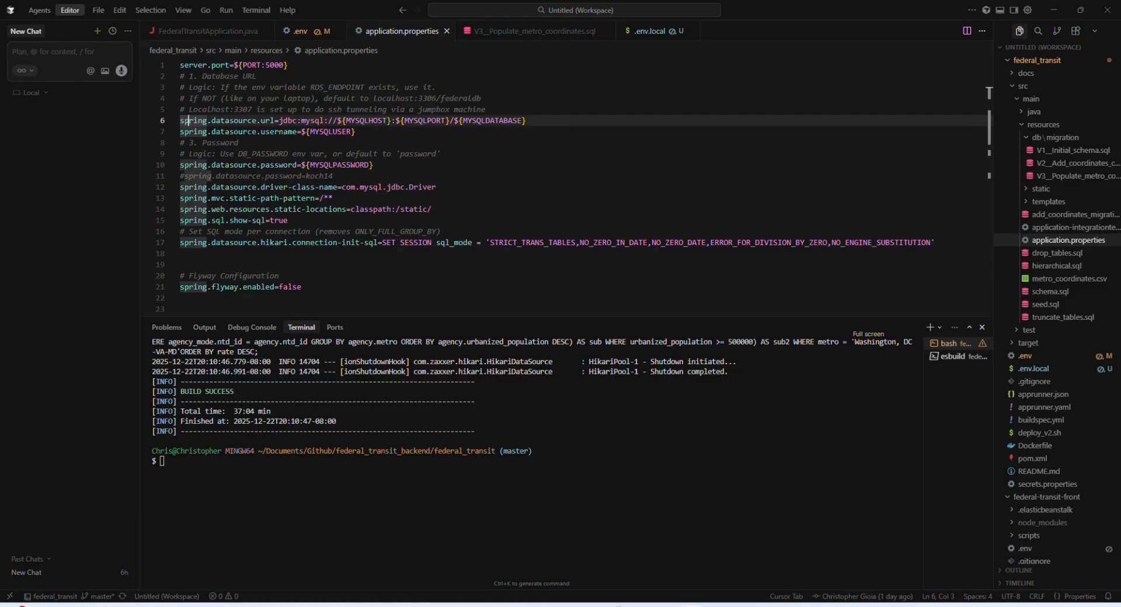
{"action": "left_click", "coordinate": [691, 605]}
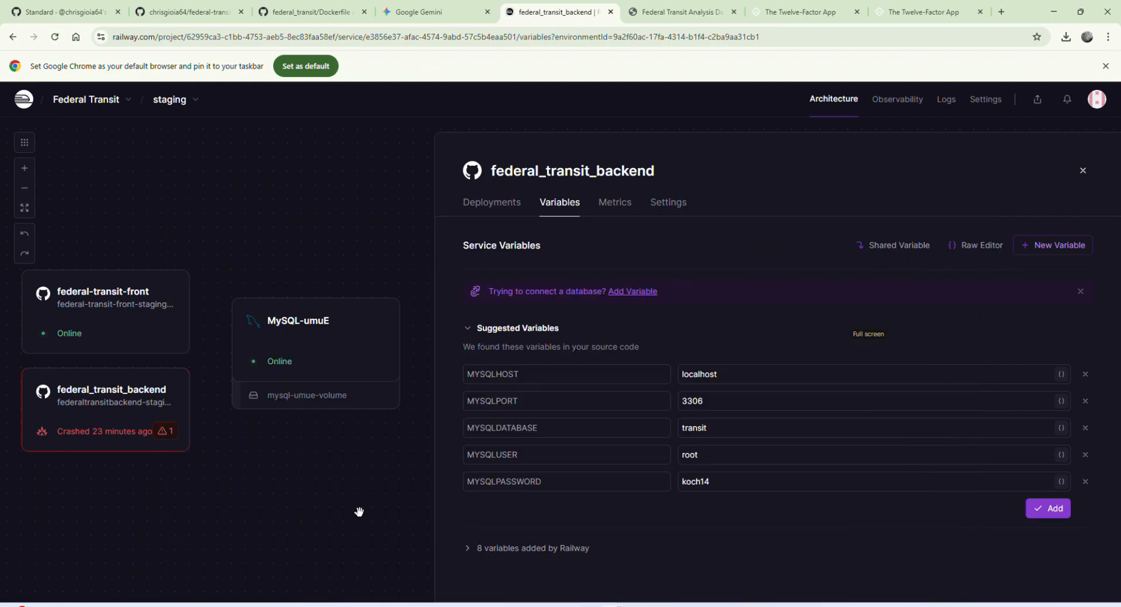
{"action": "left_click", "coordinate": [1054, 246]}
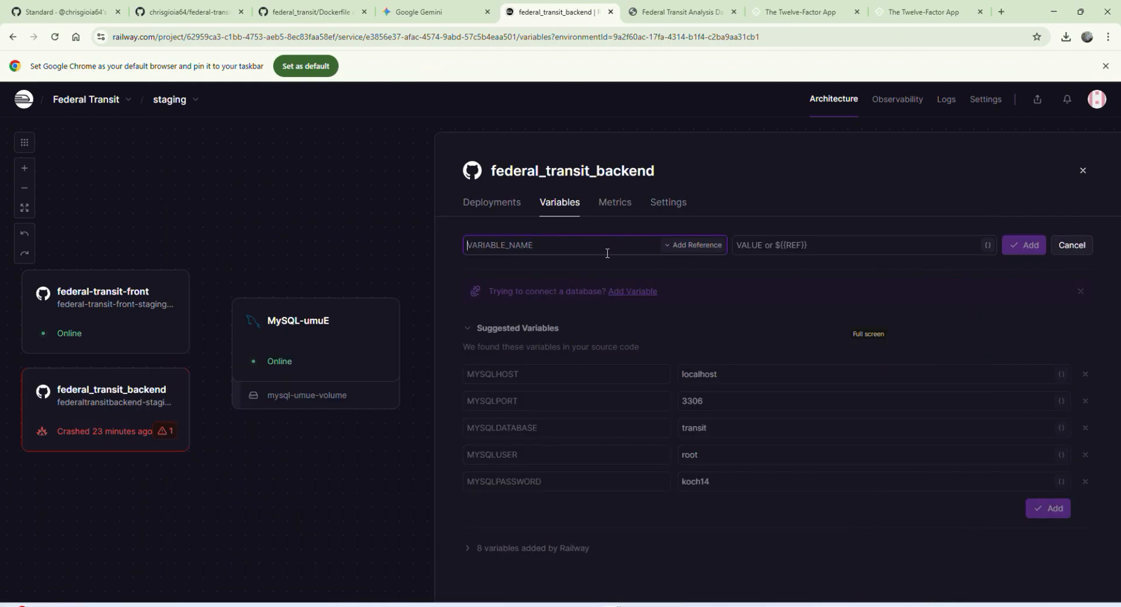
{"action": "type", "text": "MY"}
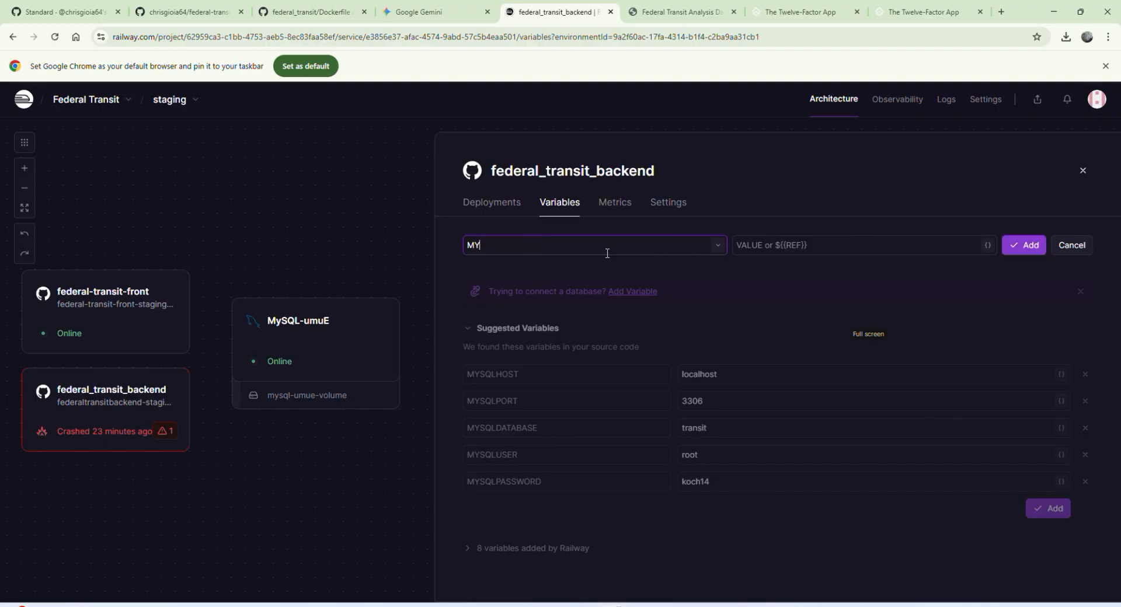
{"action": "type", "text": "SQ"}
{"action": "key", "text": "BackSpace"}
{"action": "key", "text": "BackSpace"}
{"action": "key", "text": "BackSpace"}
{"action": "type", "text": "ySQ"}
{"action": "left_click", "coordinate": [1071, 249]}
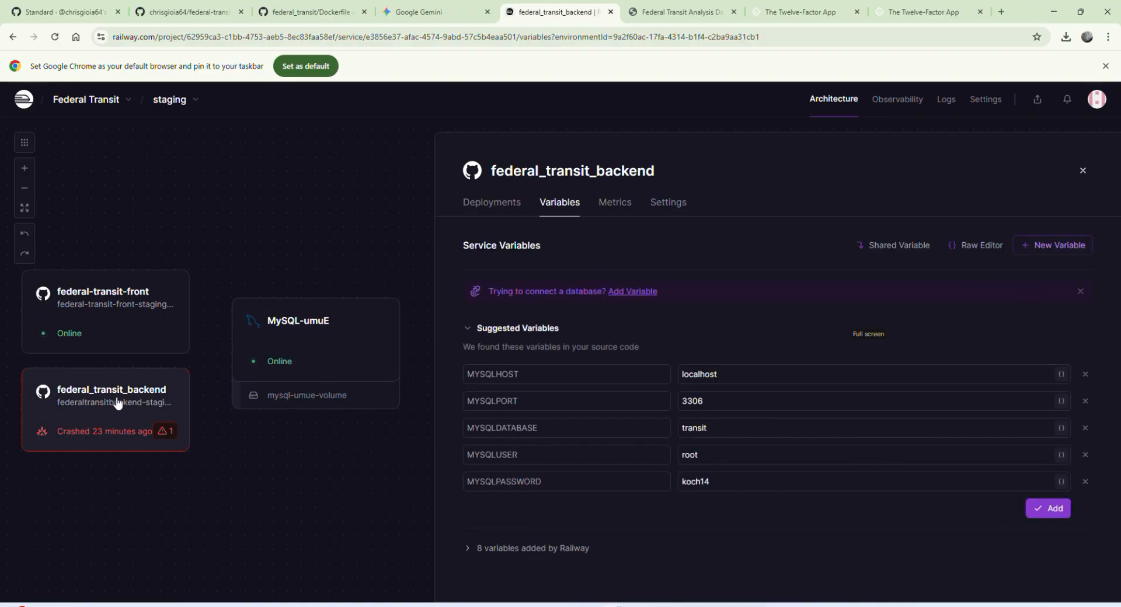
Step: Add a MYSQLPORT variable to federal_transit_backend that references the MySQL-umuE service's MYSQLPORT
{"action": "left_click", "coordinate": [1057, 245]}
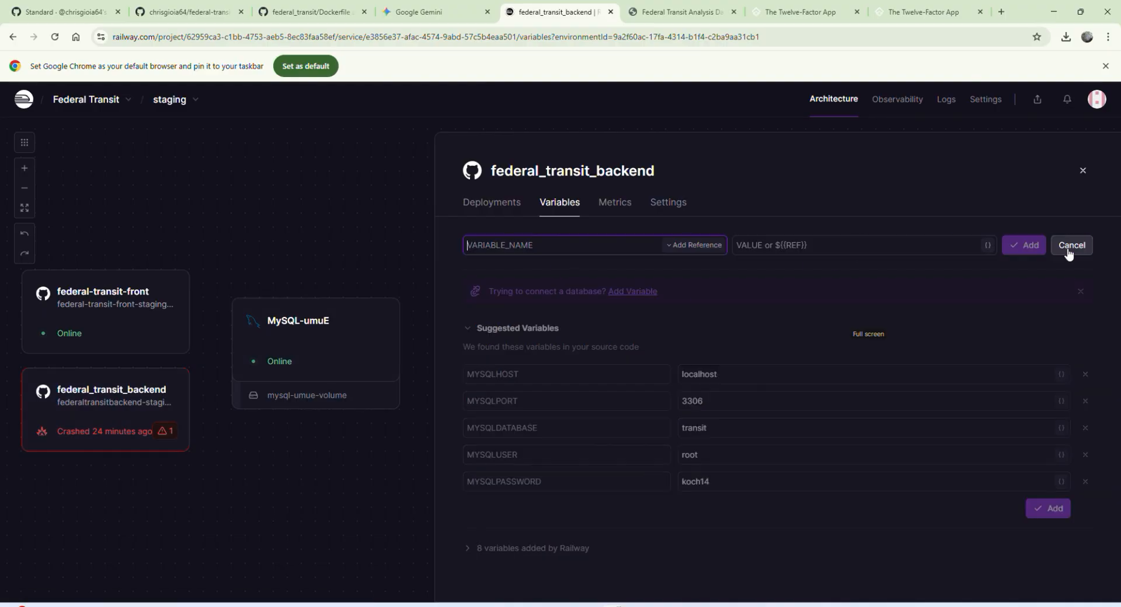
{"action": "left_click", "coordinate": [687, 243]}
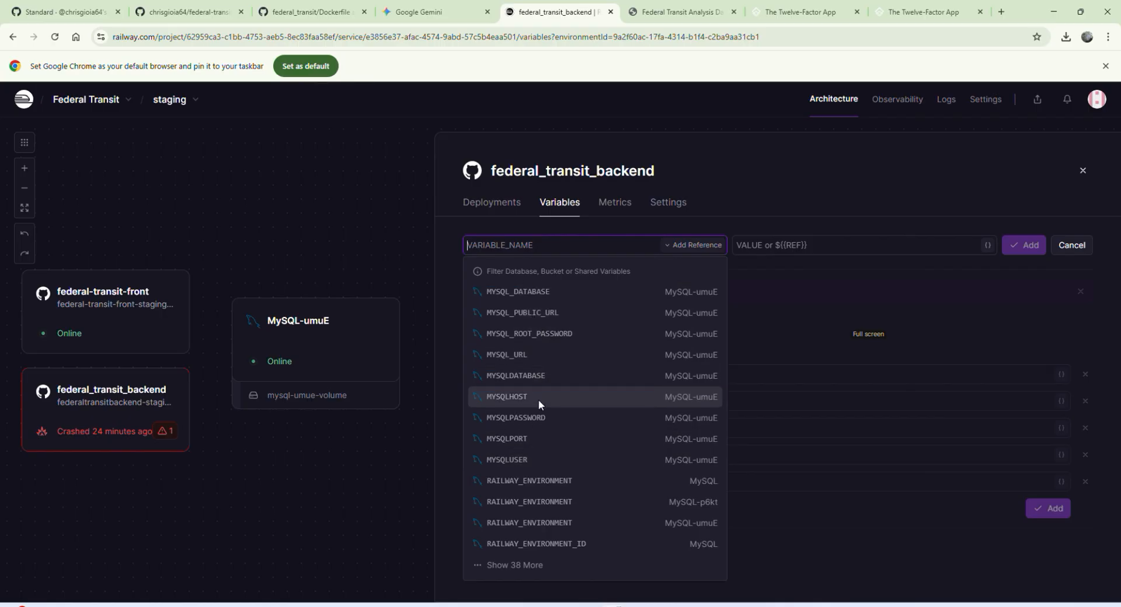
{"action": "left_click", "coordinate": [543, 439]}
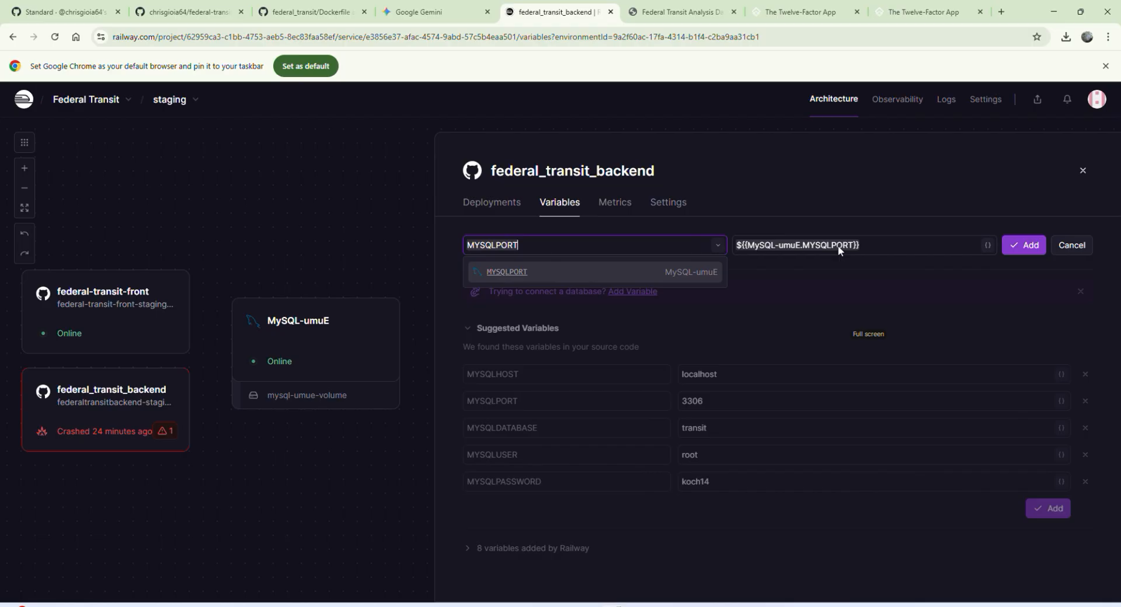
{"action": "left_click", "coordinate": [759, 244]}
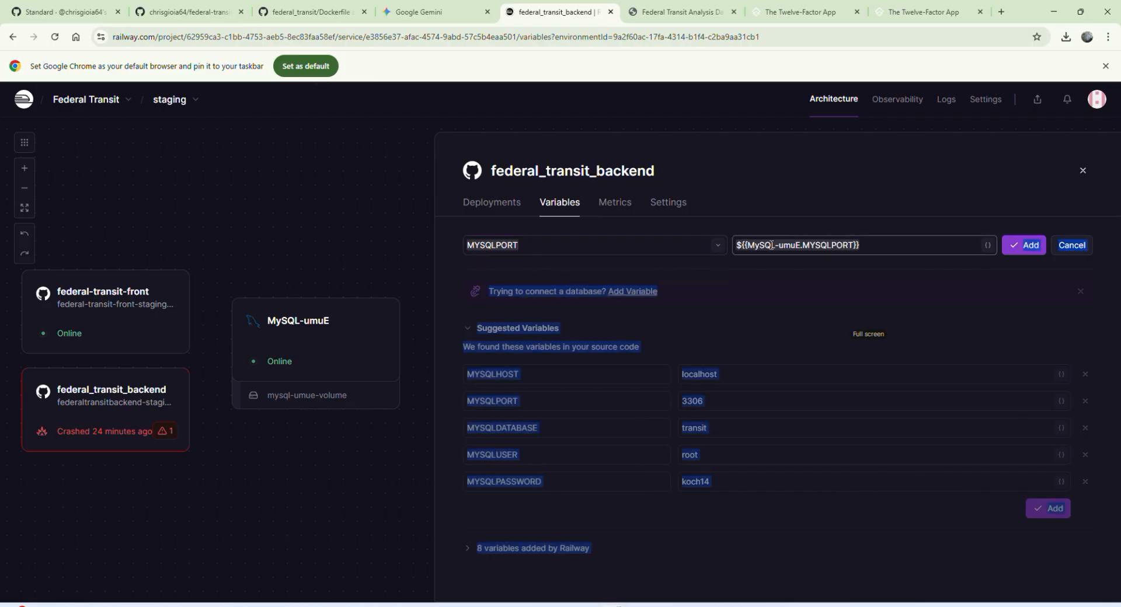
{"action": "left_click_drag", "start_coordinate": [746, 244], "coordinate": [761, 245]}
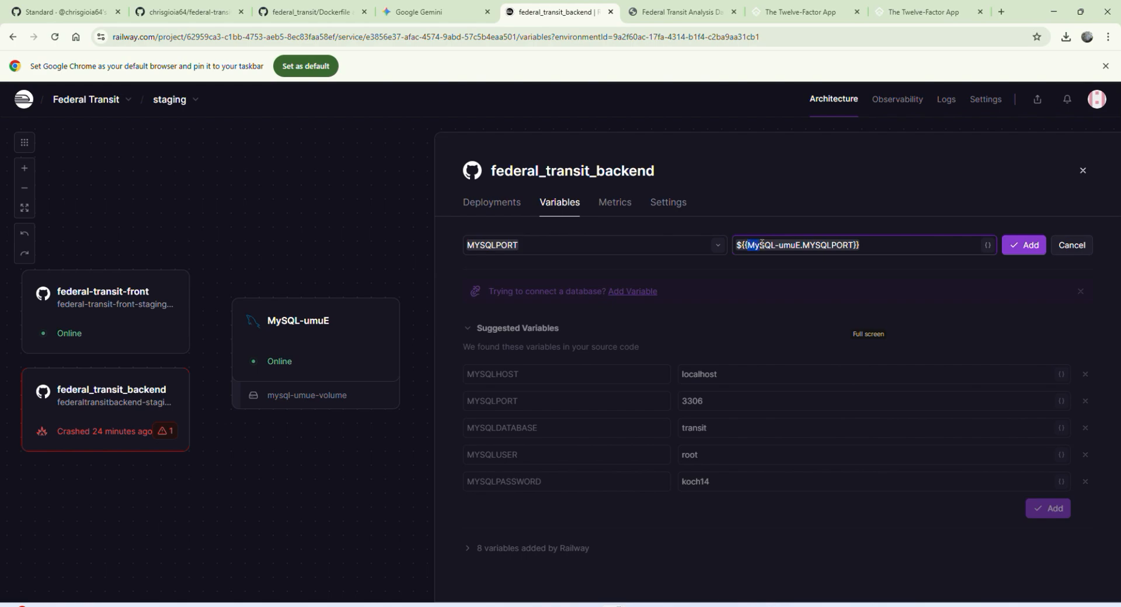
{"action": "double_click", "coordinate": [806, 245]}
{"action": "left_click", "coordinate": [1027, 252]}
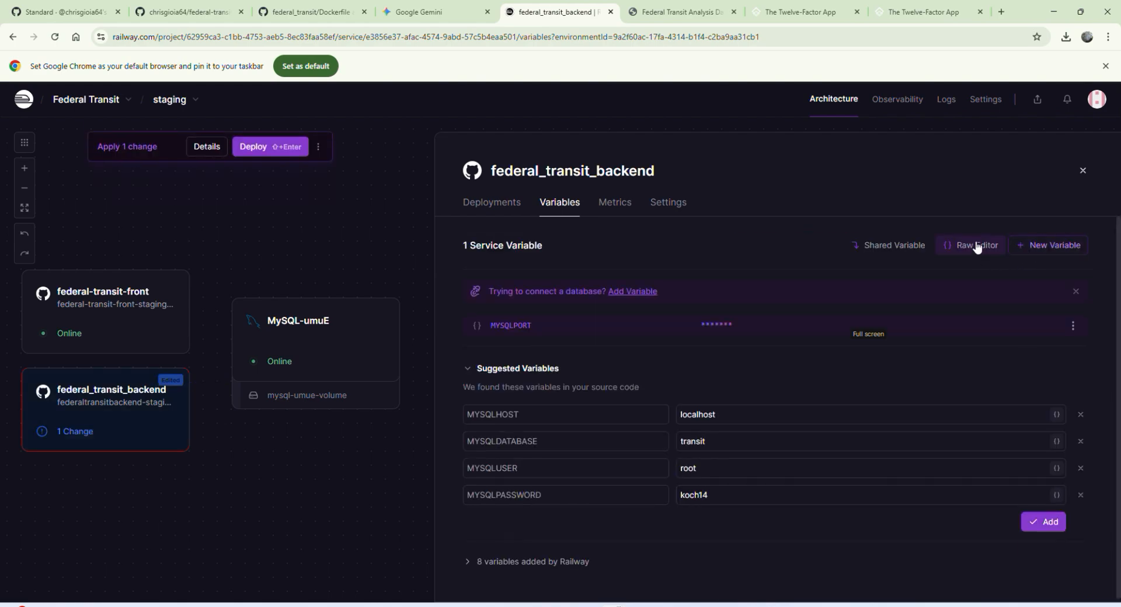
Step: Review the MySQL-umuE service's variables and return to the federal_transit_backend variables
{"action": "left_click", "coordinate": [314, 354]}
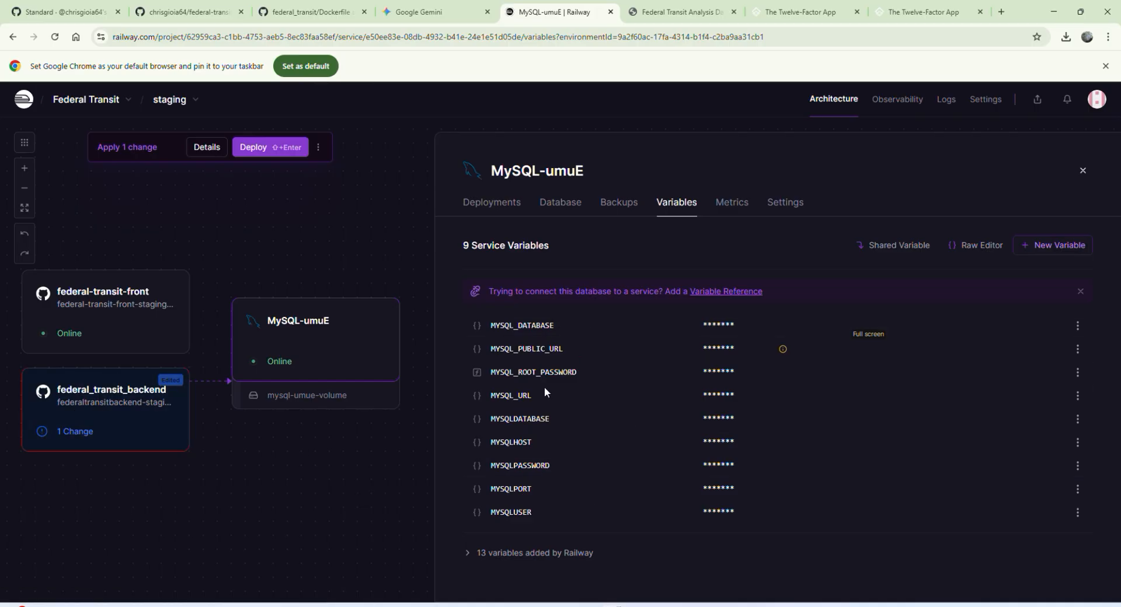
{"action": "left_click", "coordinate": [145, 416]}
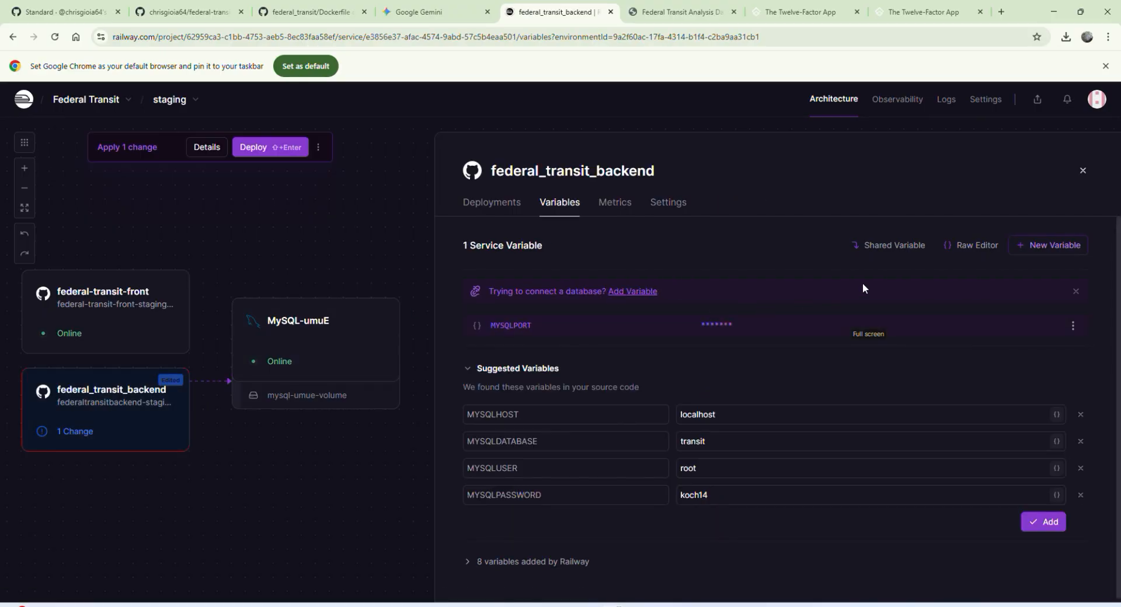
Step: Add a MYSQLHOST variable to federal_transit_backend that references the MySQL-umuE service's MYSQLHOST
{"action": "left_click", "coordinate": [1044, 246]}
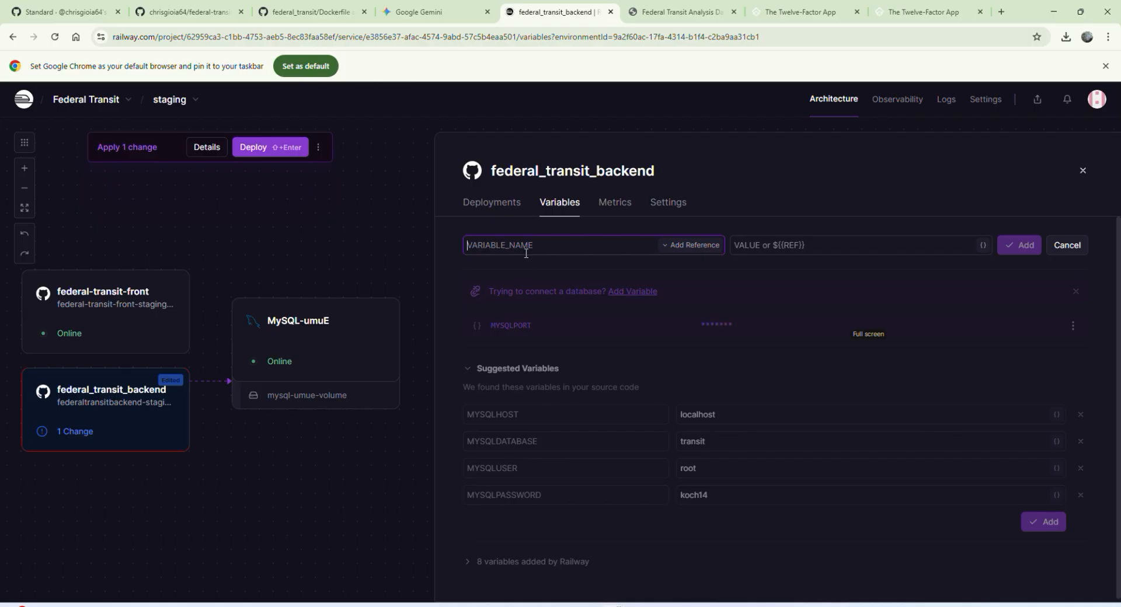
{"action": "type", "text": "M"}
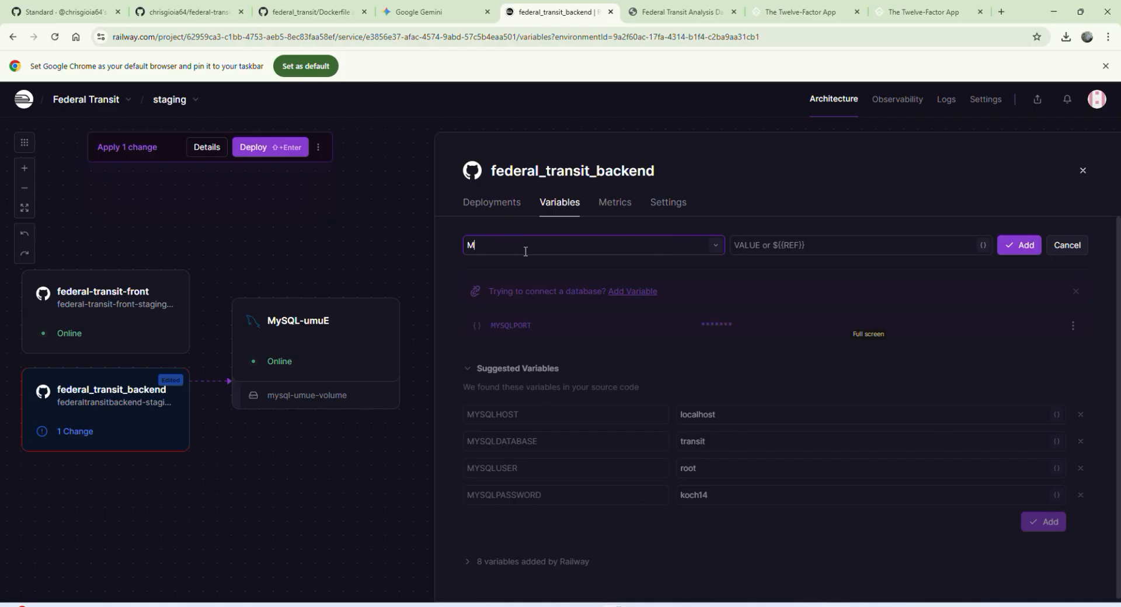
{"action": "type", "text": "YYSQ"}
{"action": "left_click", "coordinate": [715, 245]}
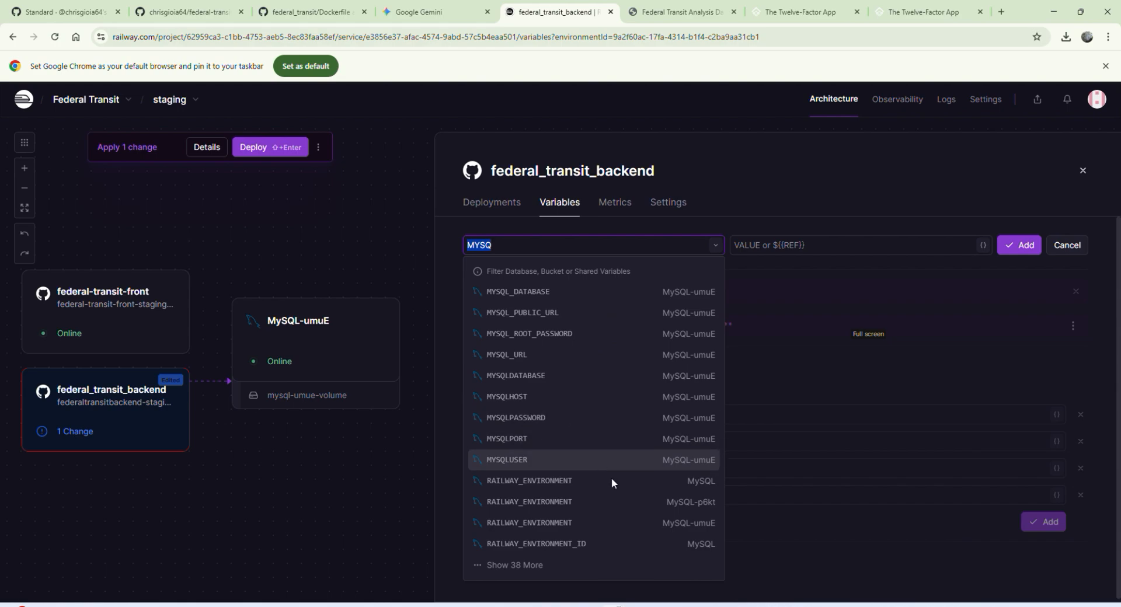
{"action": "key", "text": "alt+Tab"}
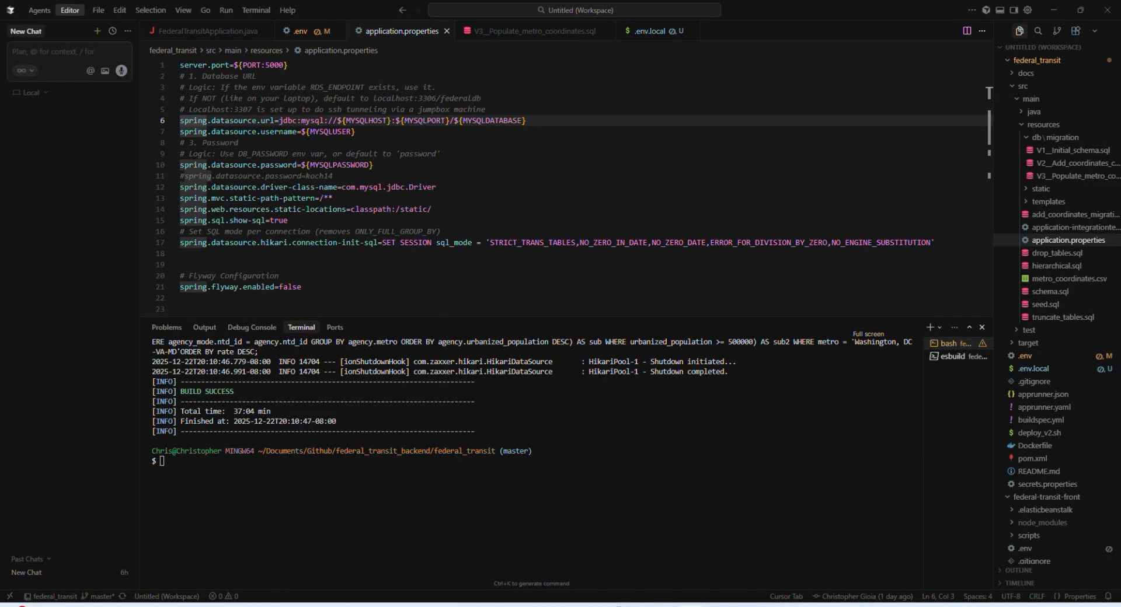
{"action": "key", "text": "alt+Tab"}
{"action": "key", "text": "alt+Tab"}
{"action": "key", "text": "alt+Tab"}
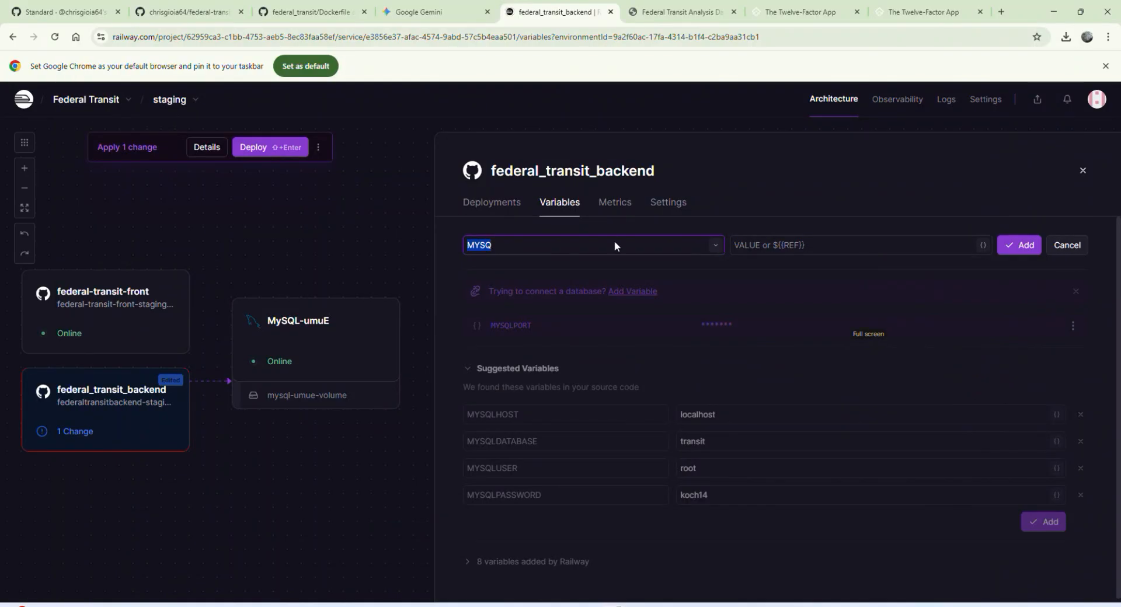
{"action": "left_click", "coordinate": [588, 236]}
{"action": "type", "text": "LH"}
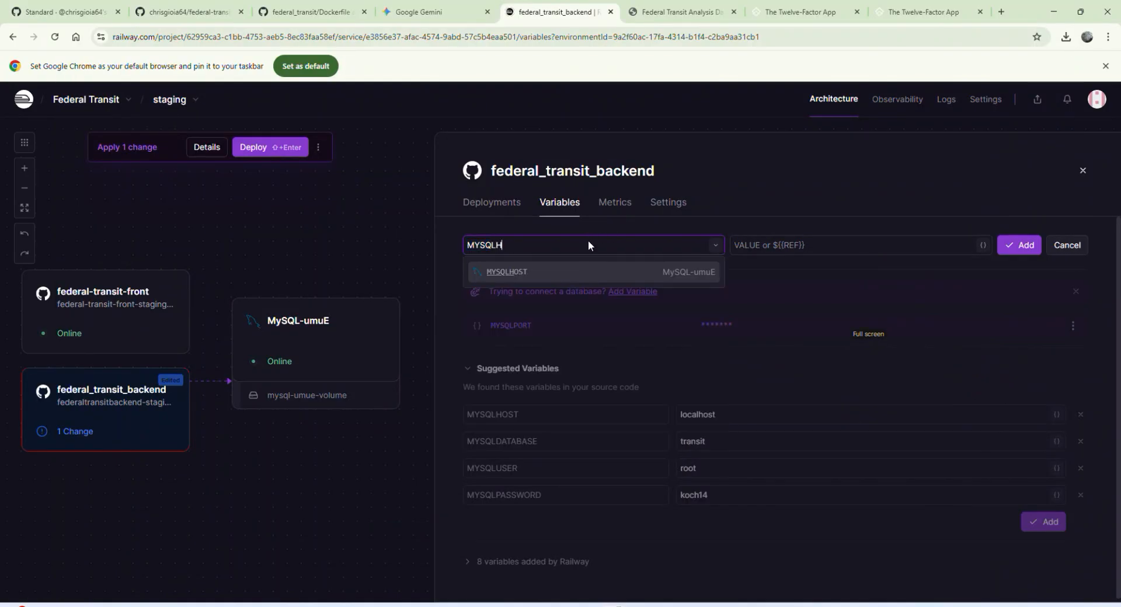
{"action": "left_click", "coordinate": [596, 272]}
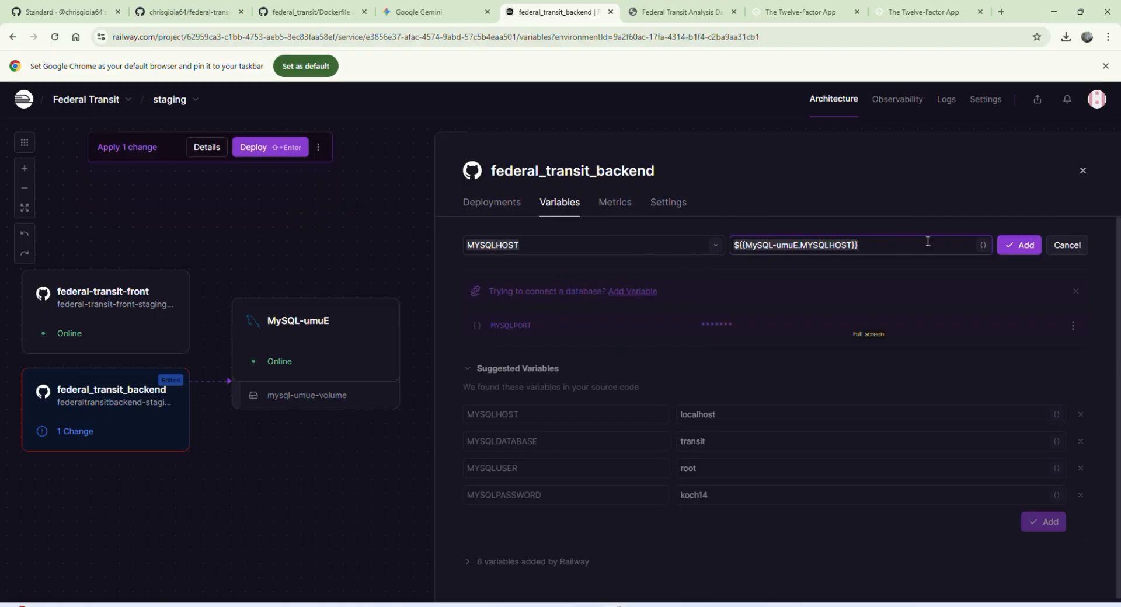
{"action": "left_click", "coordinate": [1018, 245]}
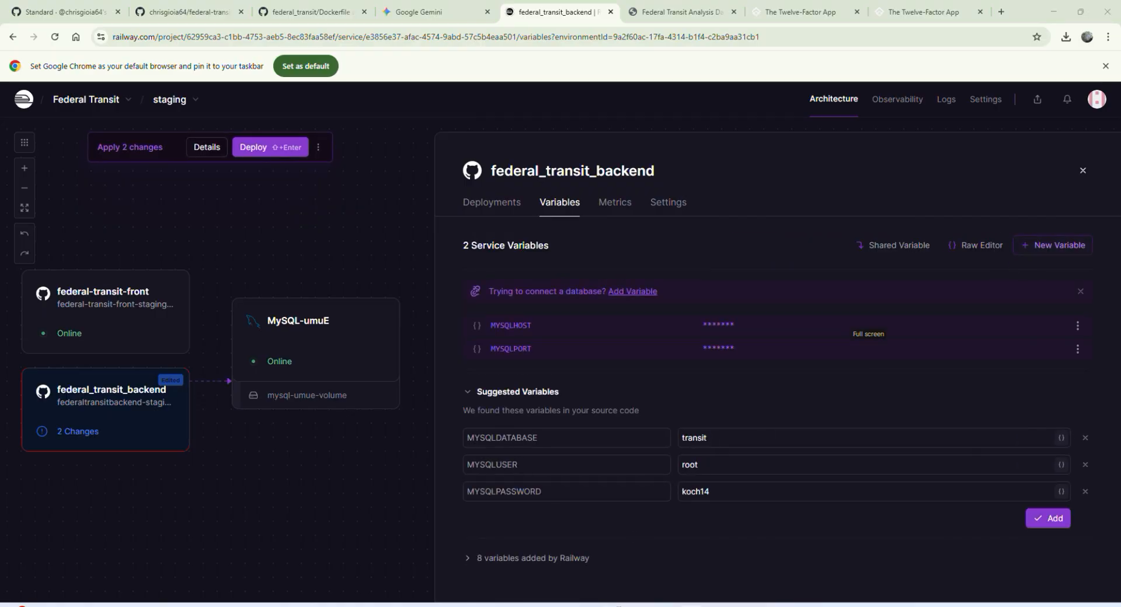
Step: Check the datasource URL in application.properties in Cursor, and add a MYSQLDATABASE variable in Railway that references MySQL-umuE's MYSQLDATABASE
{"action": "key", "text": "alt+Tab"}
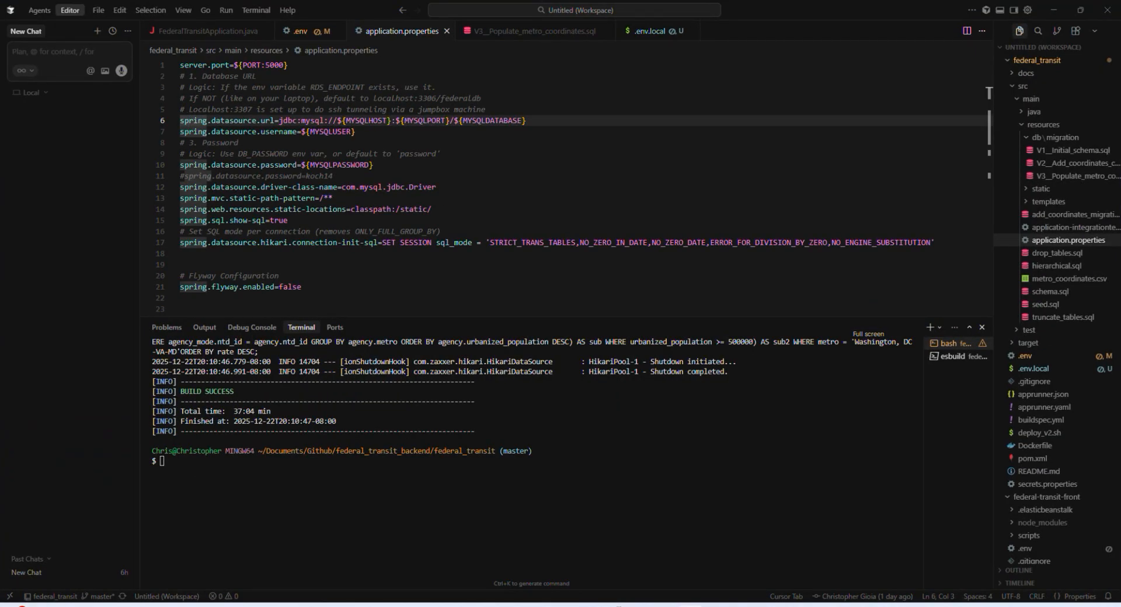
{"action": "key", "text": "alt+Tab"}
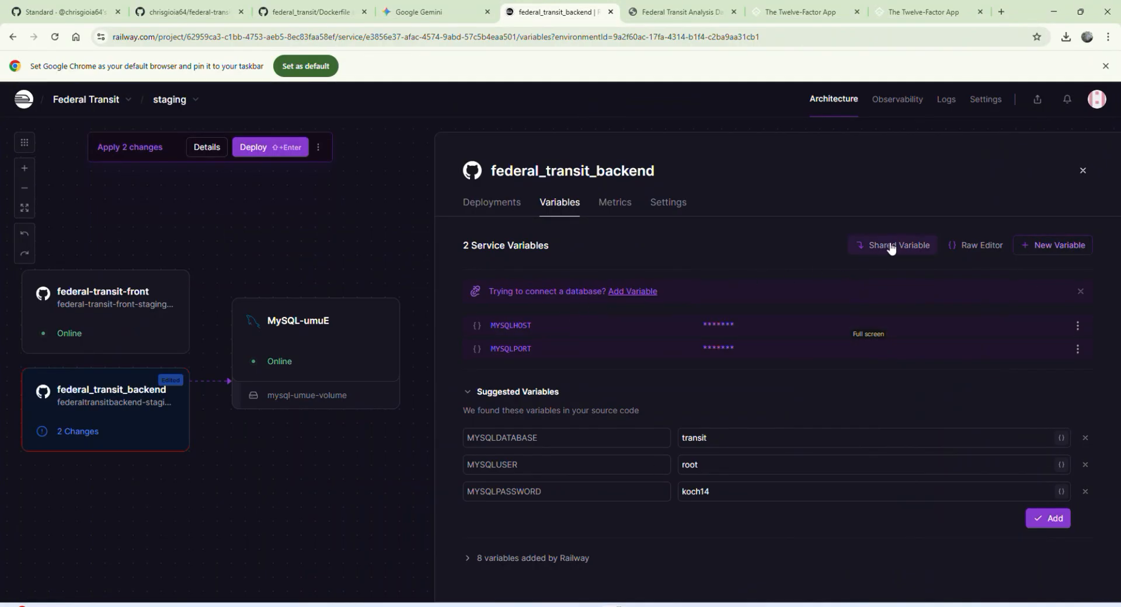
{"action": "left_click", "coordinate": [1053, 245]}
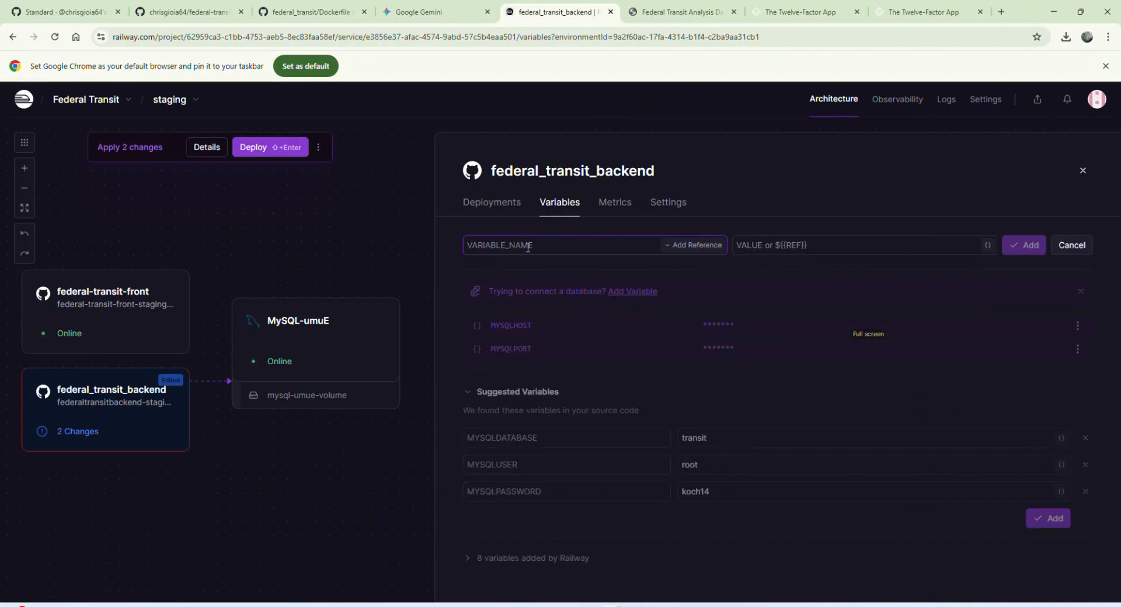
{"action": "left_click", "coordinate": [689, 244]}
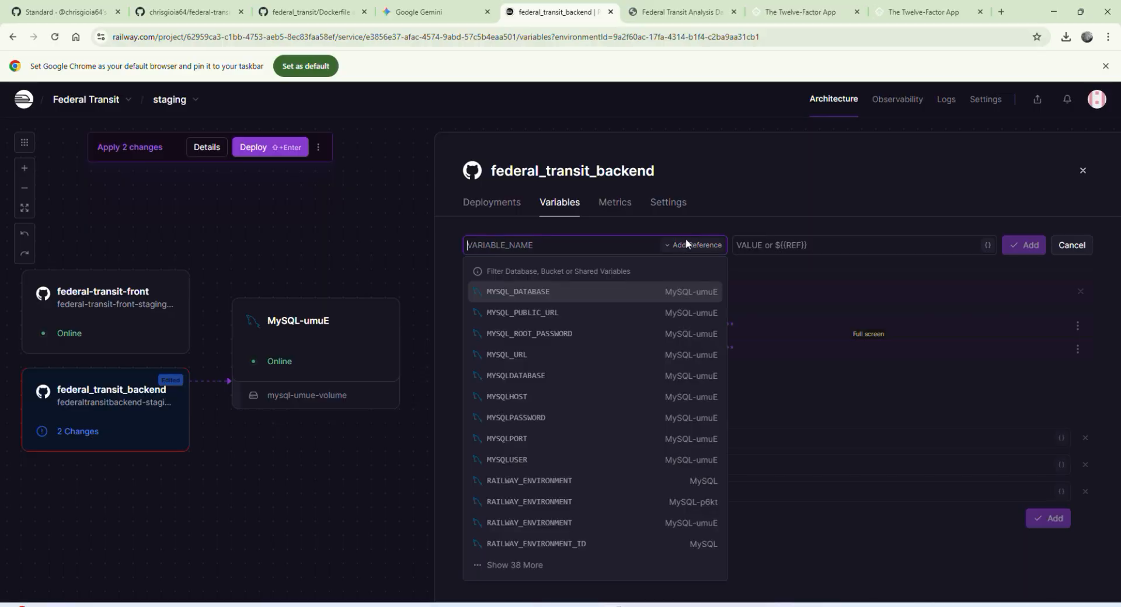
{"action": "left_click", "coordinate": [548, 374]}
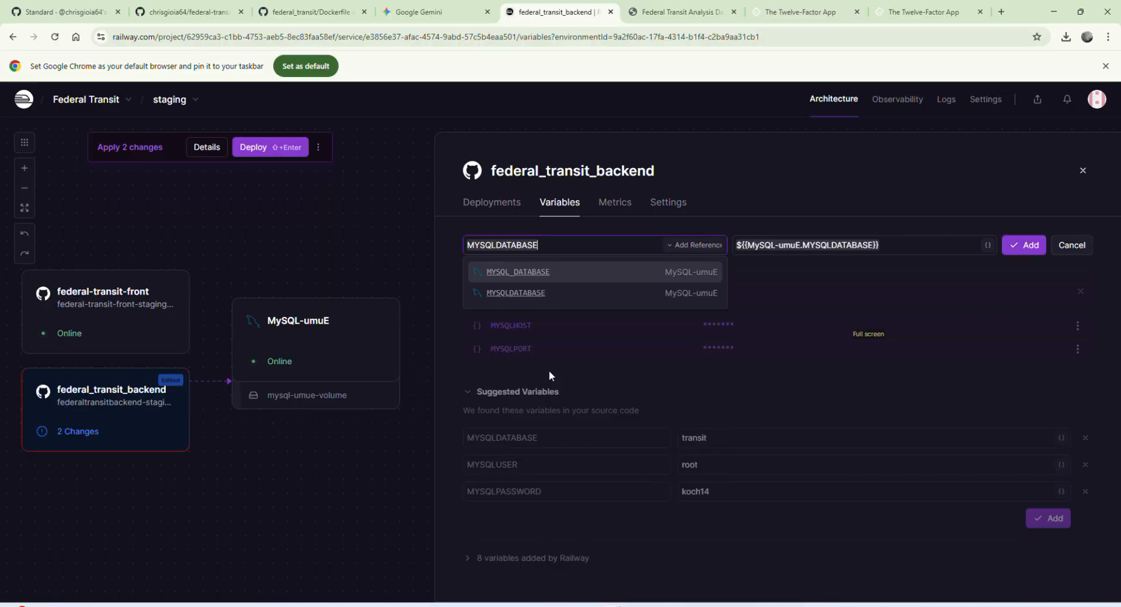
{"action": "left_click", "coordinate": [1019, 245]}
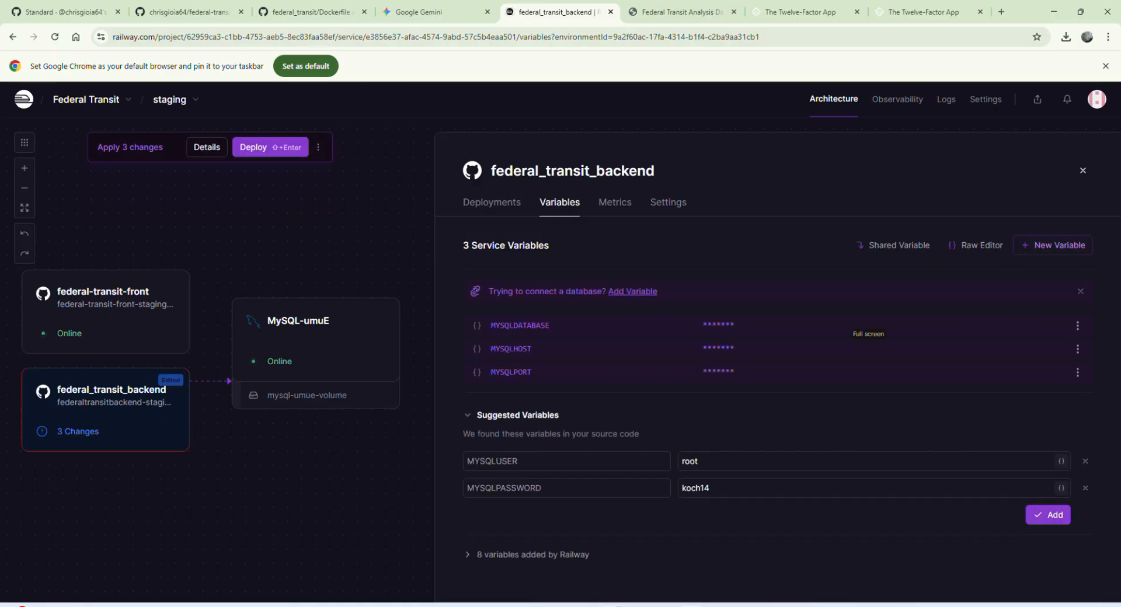
Step: Check the datasource username in application.properties in Cursor, and add a MYSQLUSER variable in Railway that references MySQL-umuE's MYSQLUSER
{"action": "left_click", "coordinate": [691, 605]}
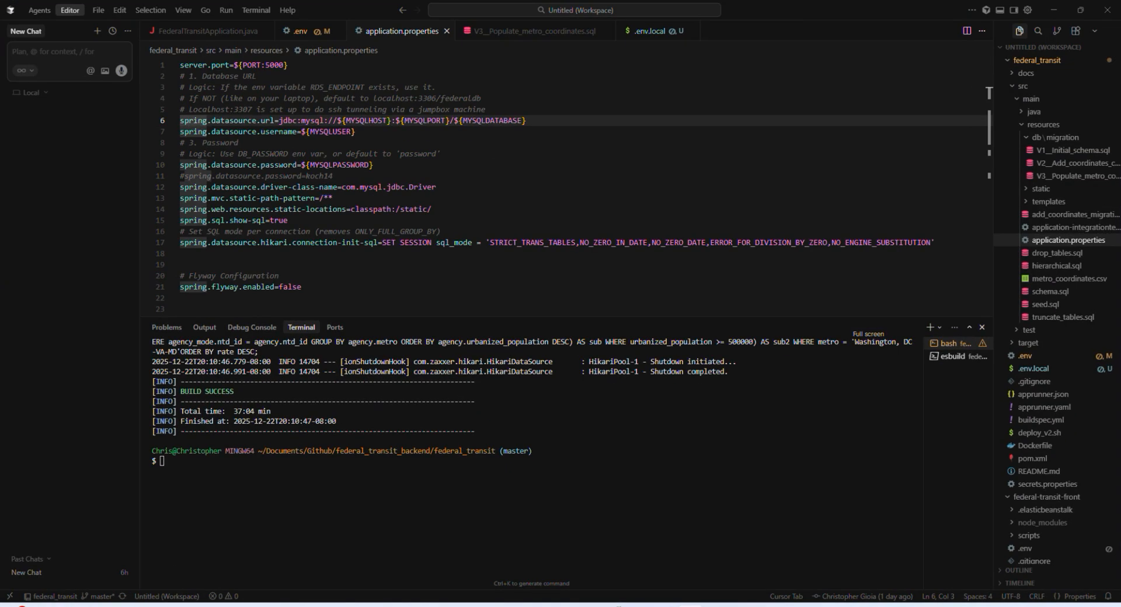
{"action": "left_click", "coordinate": [619, 605]}
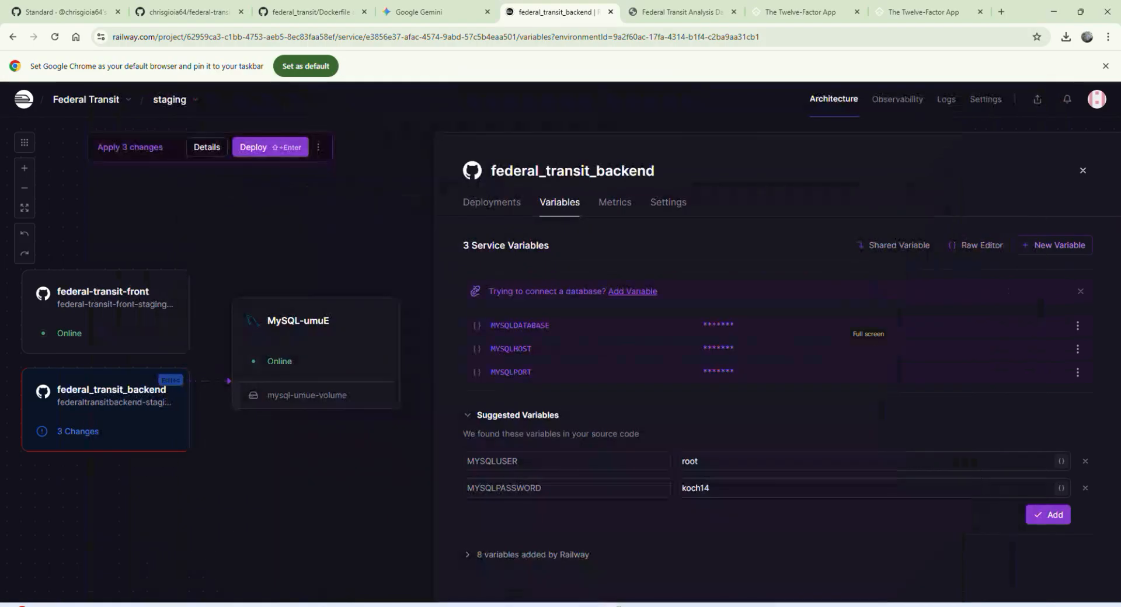
{"action": "left_click", "coordinate": [1032, 250]}
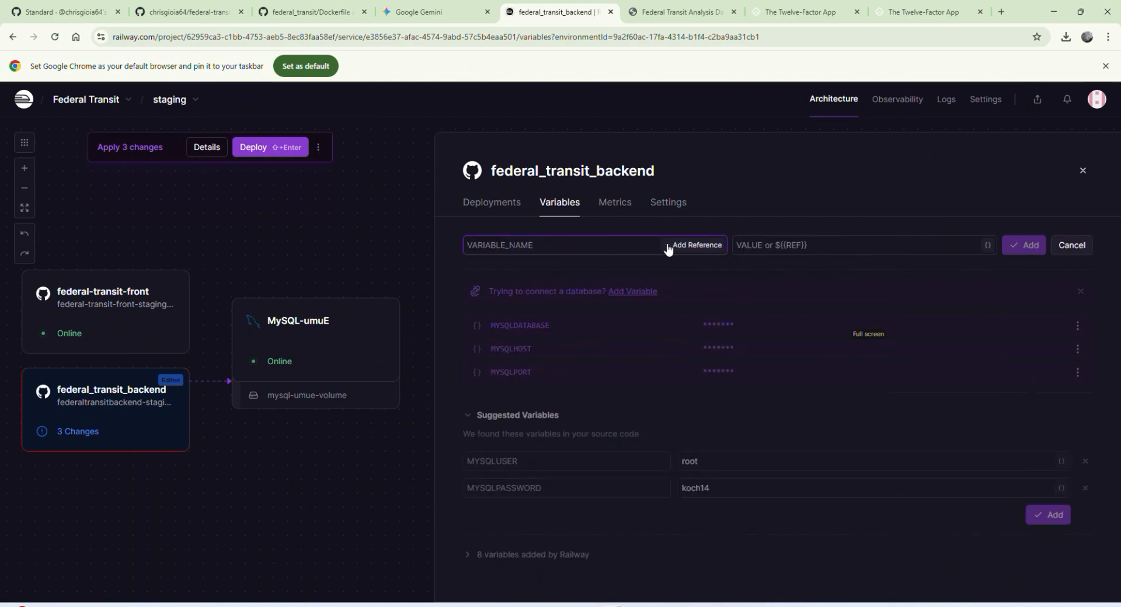
{"action": "left_click", "coordinate": [693, 244]}
{"action": "left_click", "coordinate": [548, 461]}
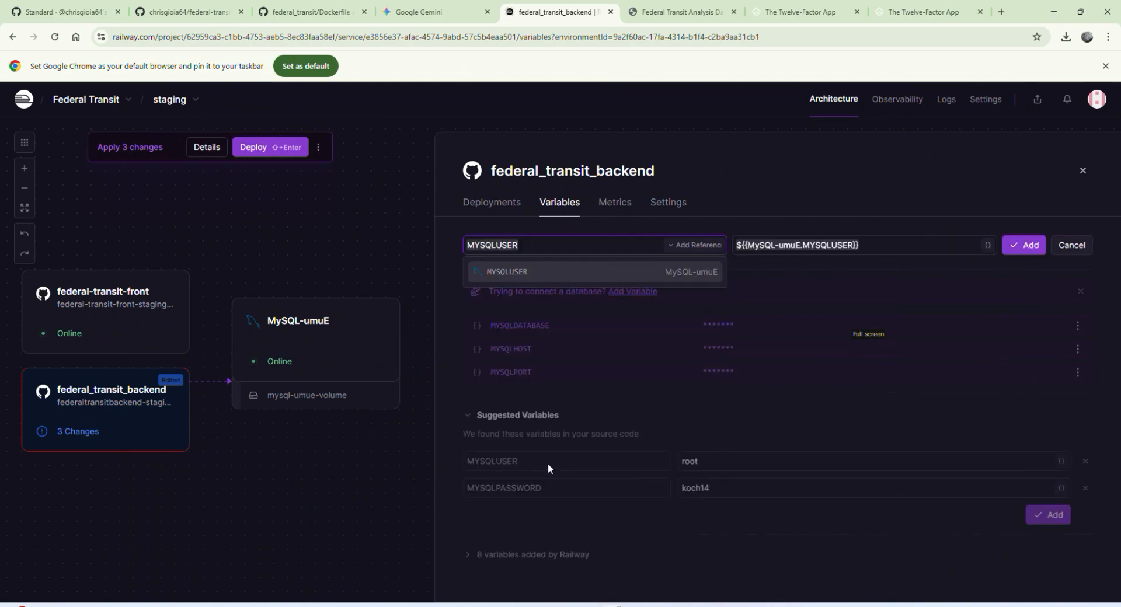
{"action": "left_click", "coordinate": [1022, 247]}
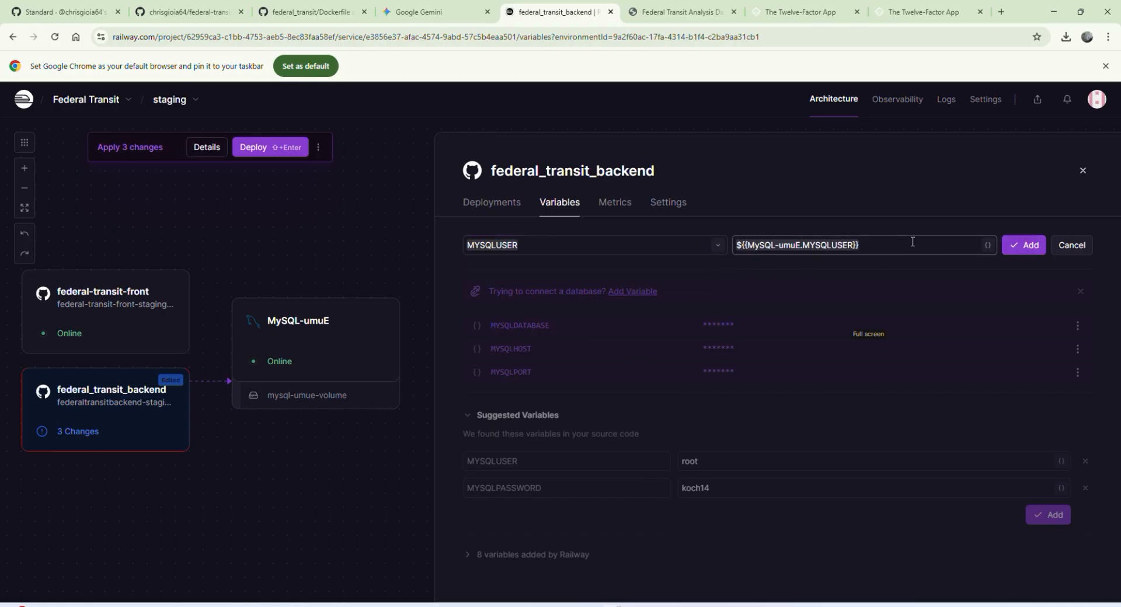
{"action": "left_click", "coordinate": [1023, 246]}
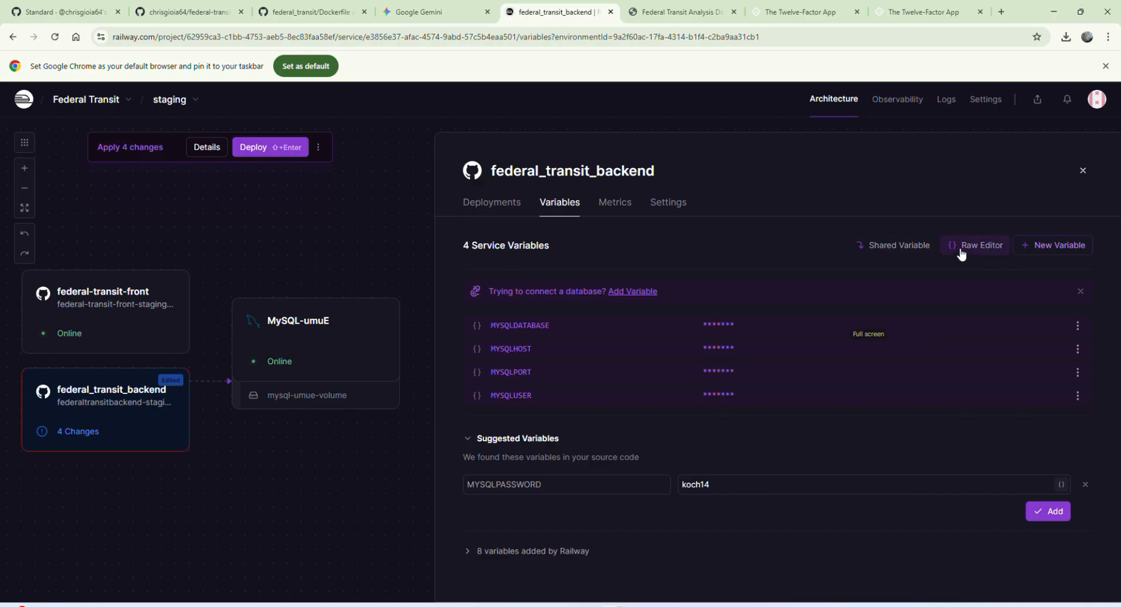
Step: Add a MYSQLPASSWORD variable to federal_transit_backend that references the MySQL-umuE service's MYSQLPASSWORD
{"action": "left_click", "coordinate": [1038, 256]}
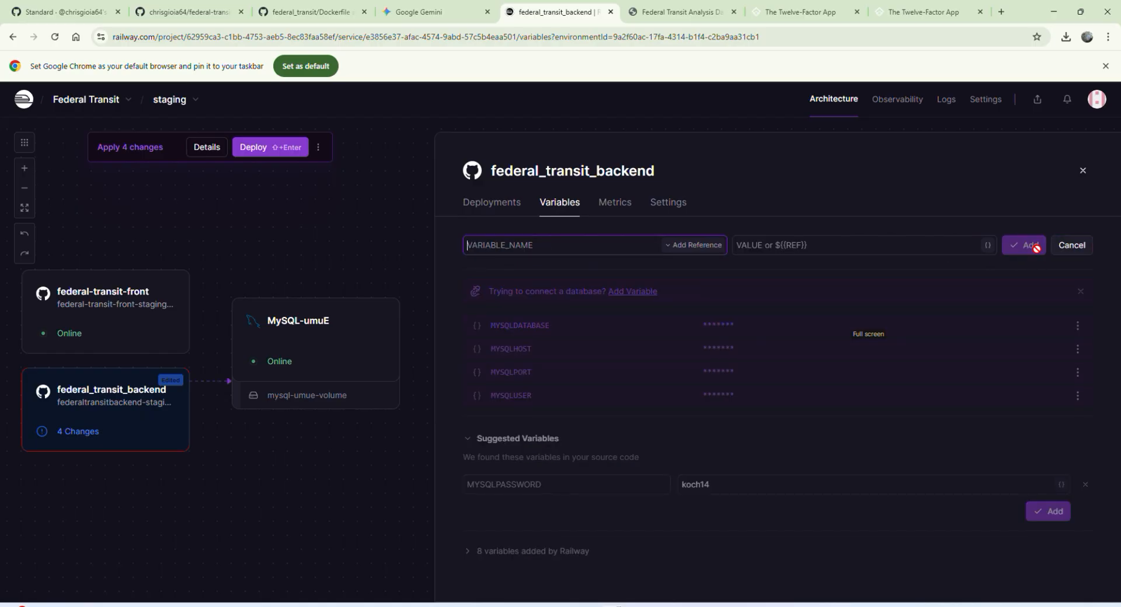
{"action": "left_click", "coordinate": [677, 245]}
{"action": "left_click", "coordinate": [552, 418]}
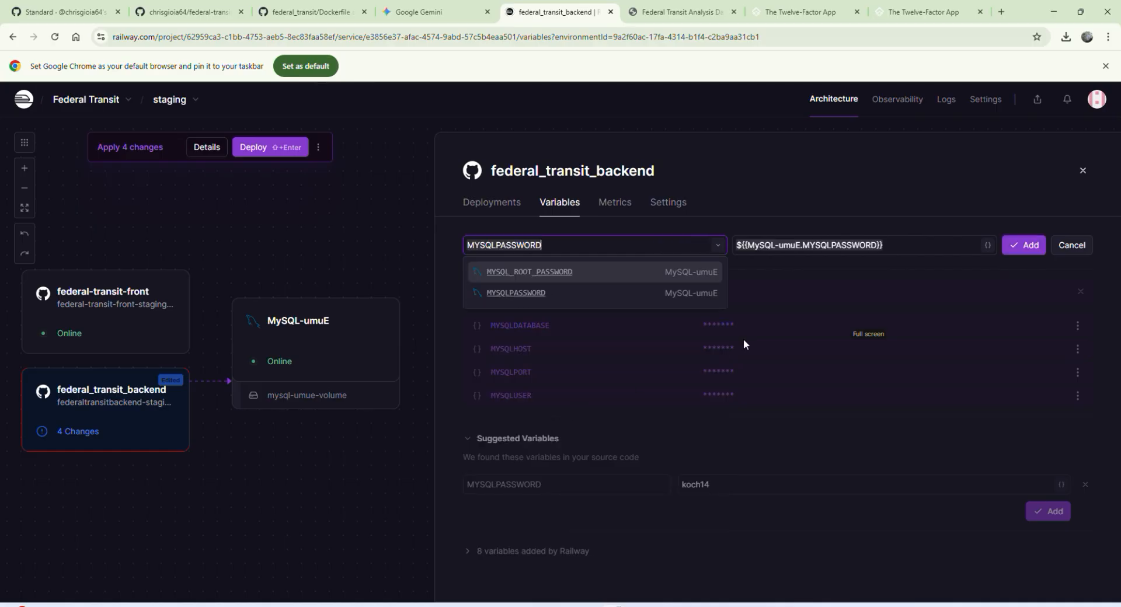
{"action": "left_click", "coordinate": [1024, 245]}
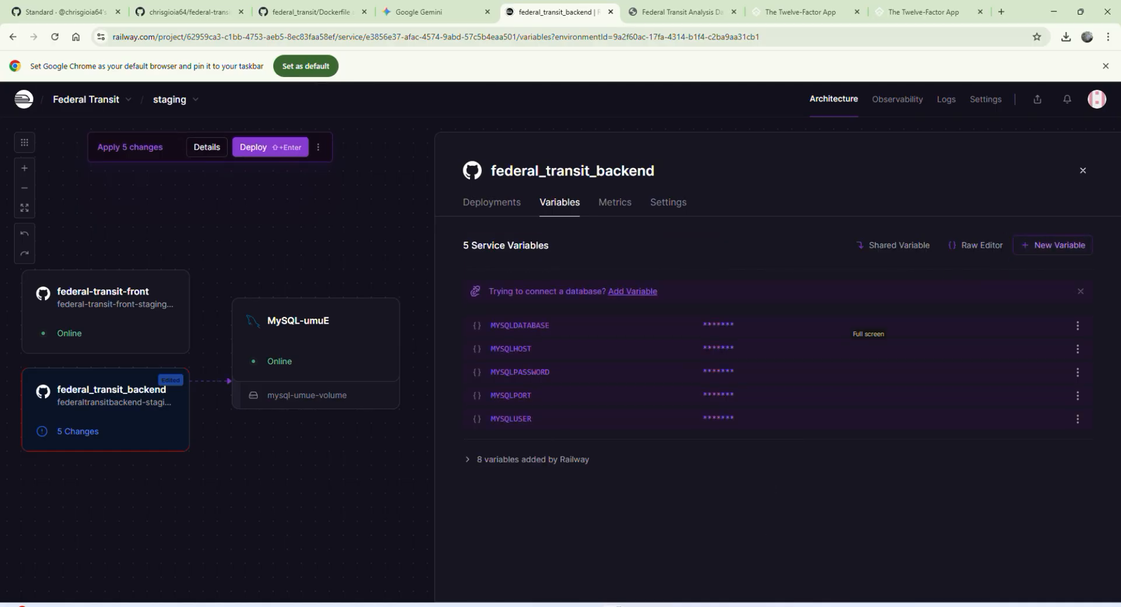
Step: Check the five variables against application.properties in Cursor and deploy the pending federal_transit_backend changes in Railway
{"action": "left_click", "coordinate": [691, 606]}
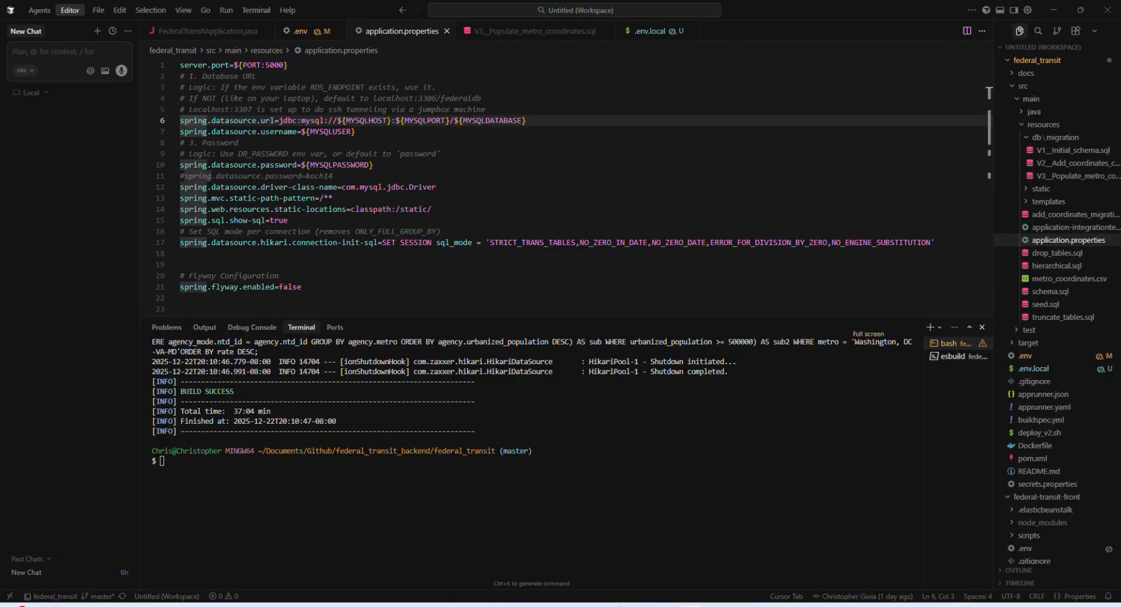
{"action": "left_click", "coordinate": [666, 606]}
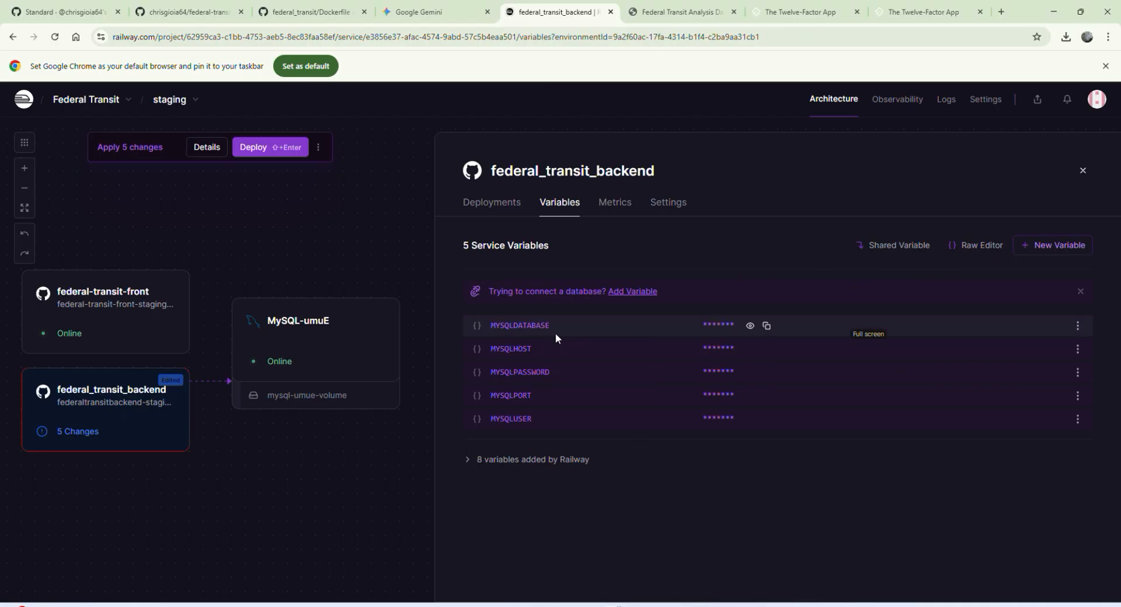
{"action": "left_click", "coordinate": [253, 147]}
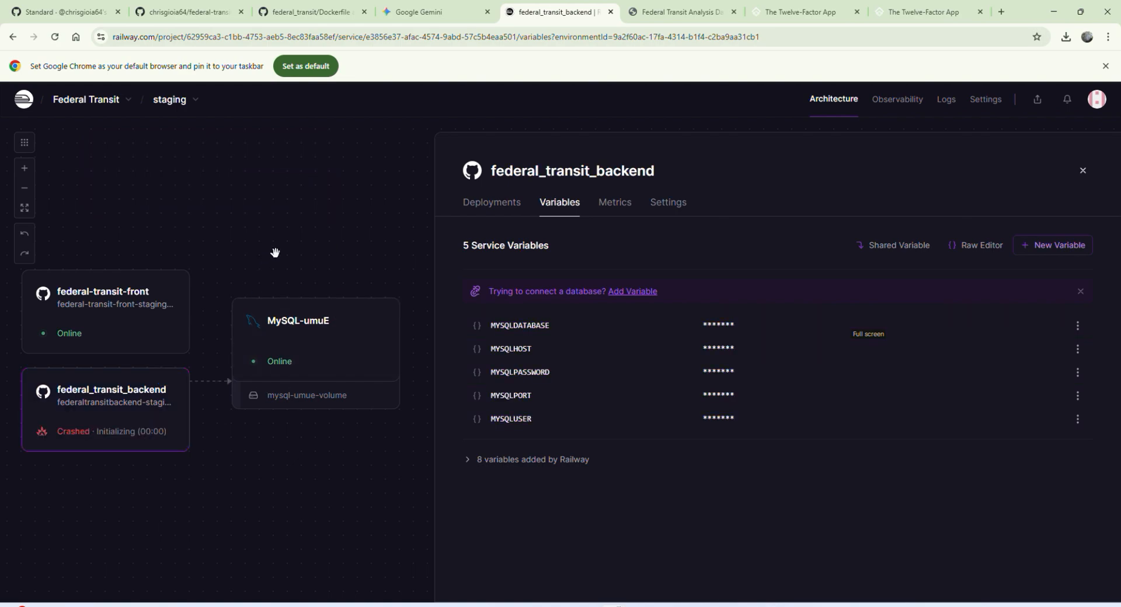
Step: Examine the build logs and deploy logs of the newest federal_transit_backend deployment, reading from container start through Spring Boot application startup
{"action": "left_click", "coordinate": [499, 203]}
{"action": "left_click", "coordinate": [1042, 282]}
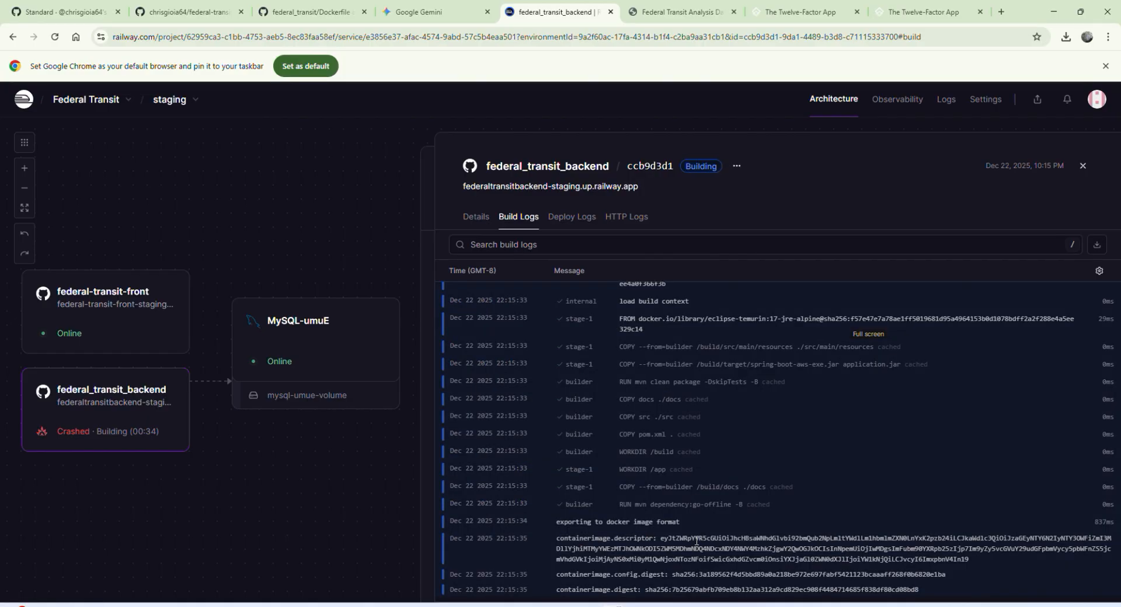
{"action": "left_click", "coordinate": [573, 217]}
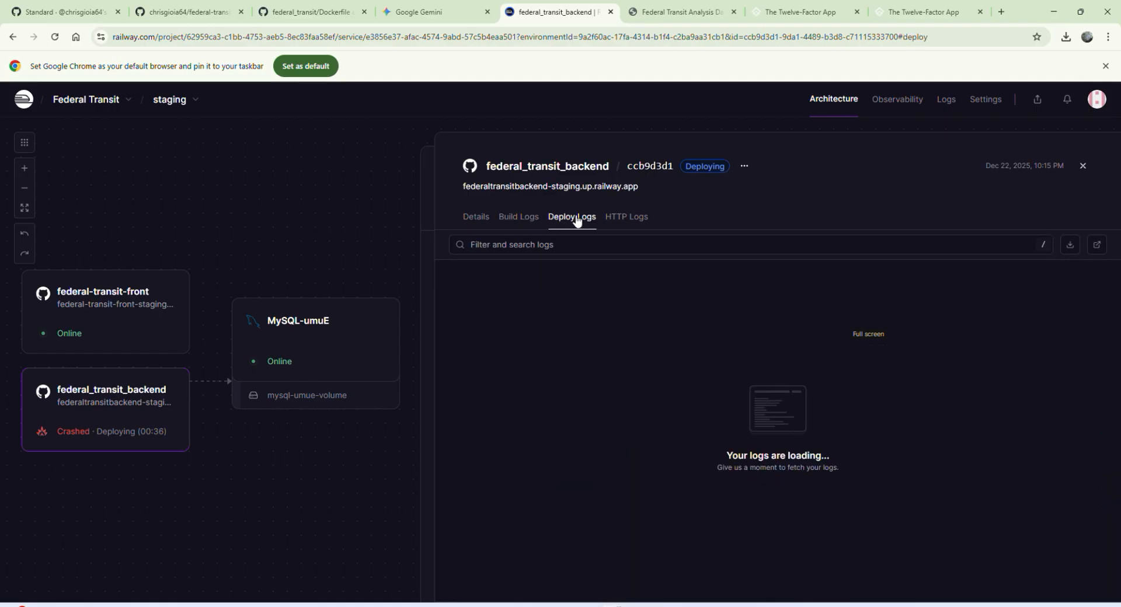
{"action": "left_click", "coordinate": [528, 217]}
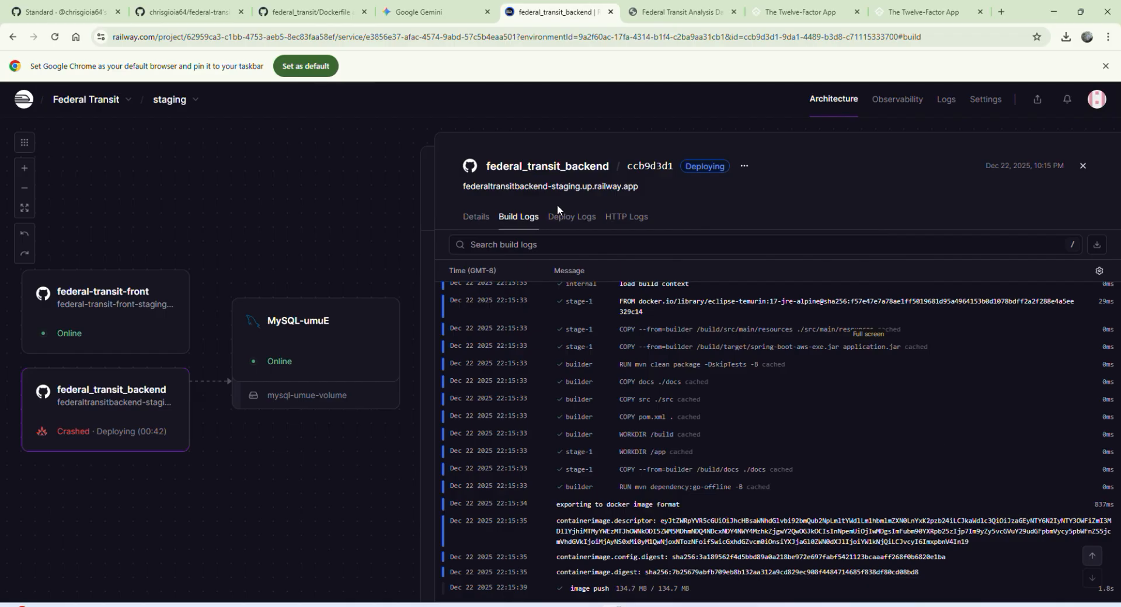
{"action": "left_click", "coordinate": [566, 219]}
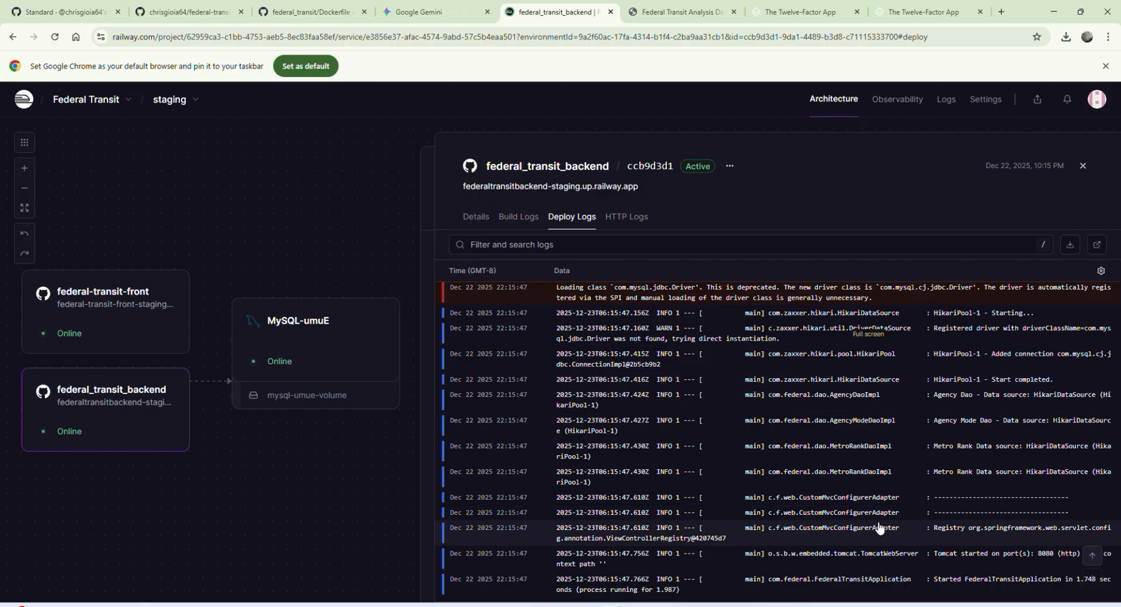
{"action": "scroll", "coordinate": [887, 531], "scroll_direction": "up", "scroll_amount": 2}
{"action": "scroll", "coordinate": [895, 534], "scroll_direction": "up", "scroll_amount": 5}
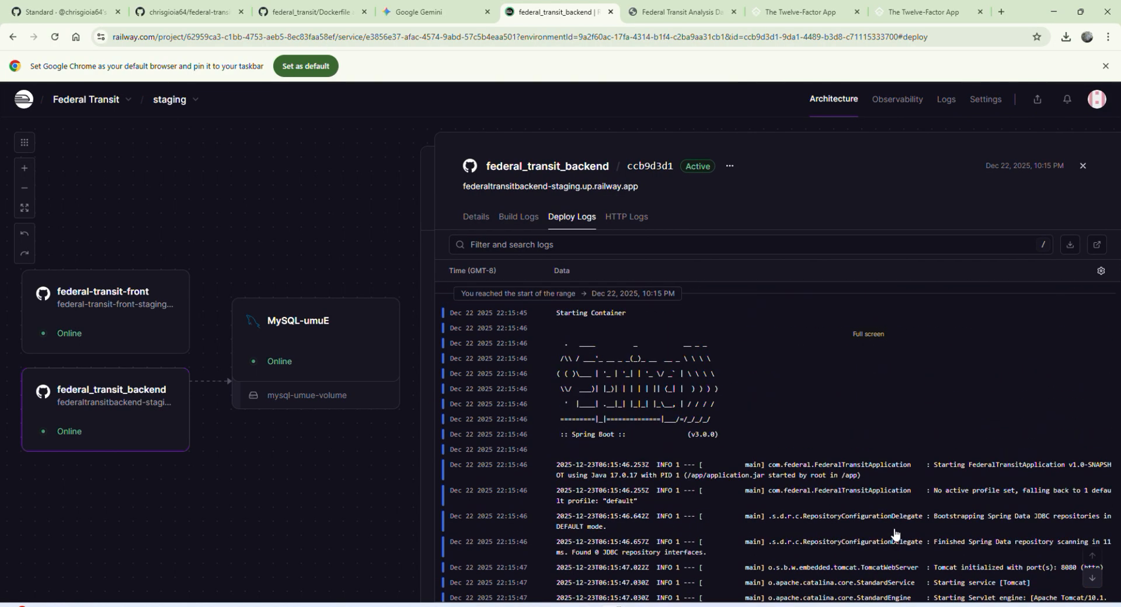
{"action": "scroll", "coordinate": [876, 531], "scroll_direction": "down", "scroll_amount": 7}
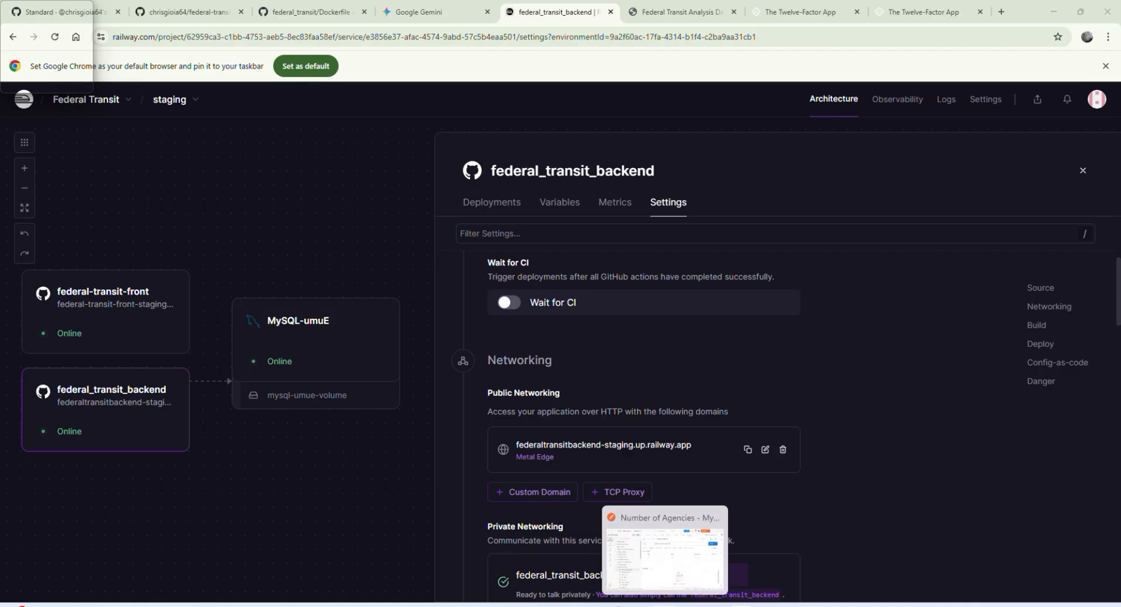
Step: Switch to Postman and look through the Federal Transit API collection's requests
{"action": "left_click", "coordinate": [665, 606]}
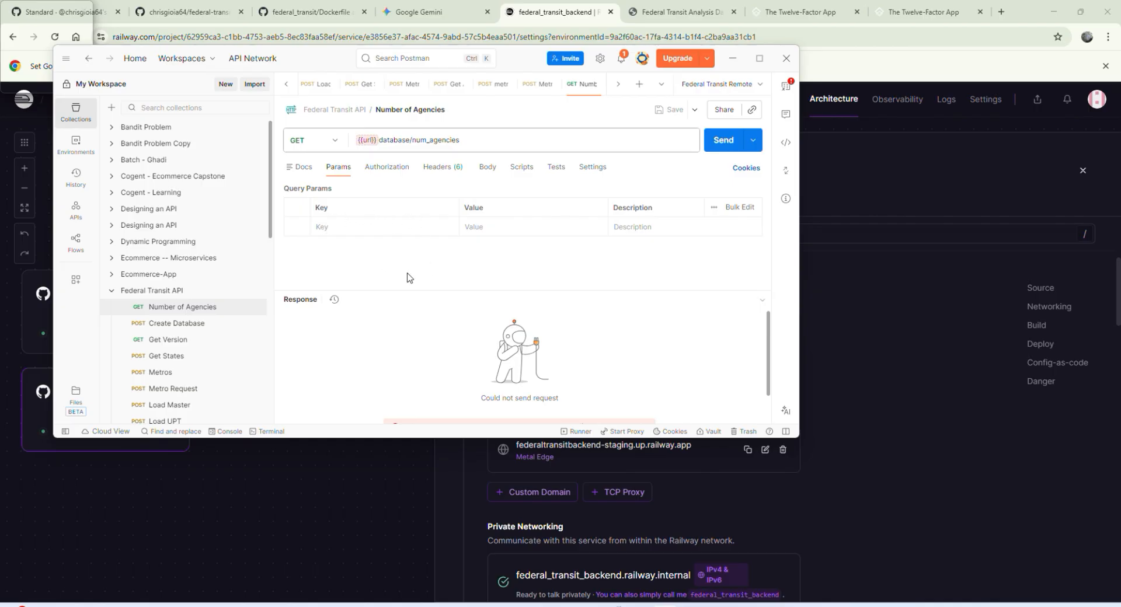
{"action": "scroll", "coordinate": [145, 285], "scroll_direction": "down", "scroll_amount": 1}
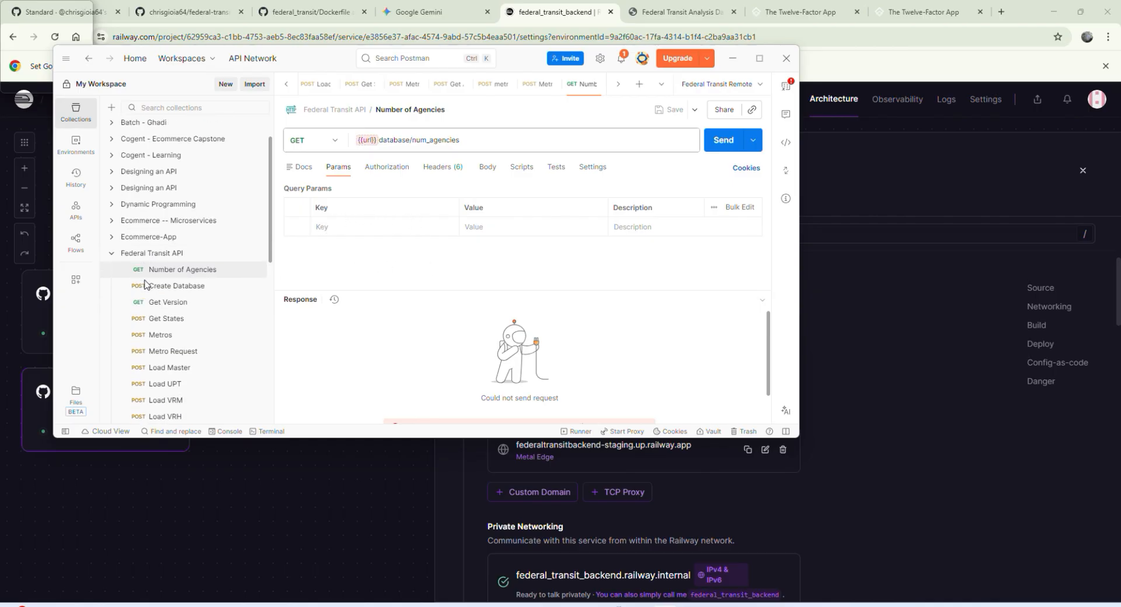
{"action": "scroll", "coordinate": [143, 283], "scroll_direction": "up", "scroll_amount": 1}
{"action": "scroll", "coordinate": [142, 275], "scroll_direction": "down", "scroll_amount": 2}
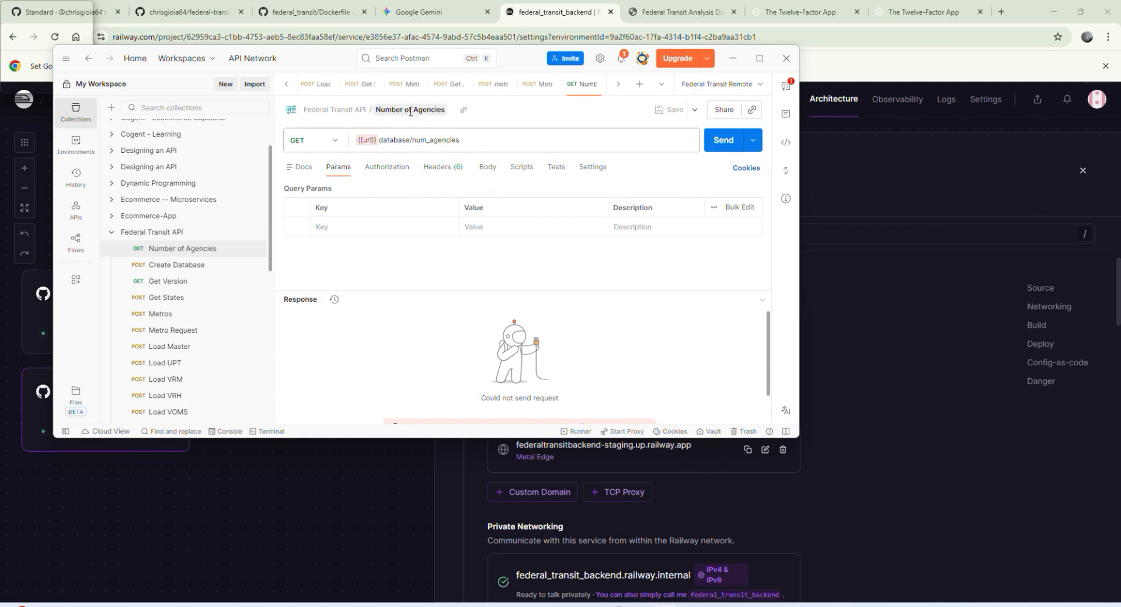
Step: Select Federal Transit Remote as the active environment and open its url variable's value for editing
{"action": "left_click", "coordinate": [367, 141]}
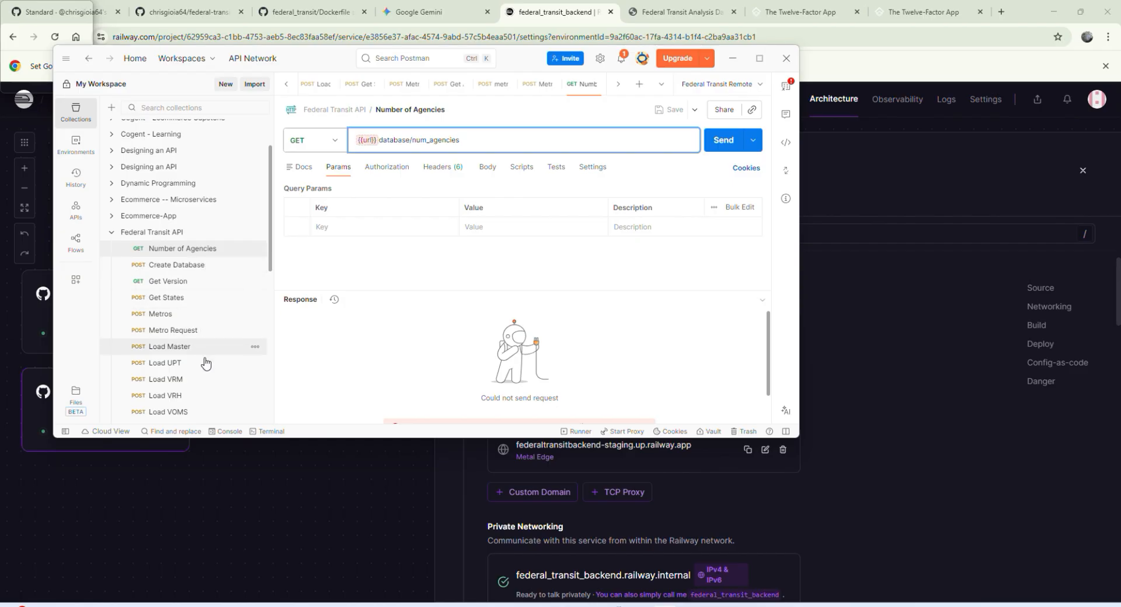
{"action": "mouse_move", "coordinate": [369, 141]}
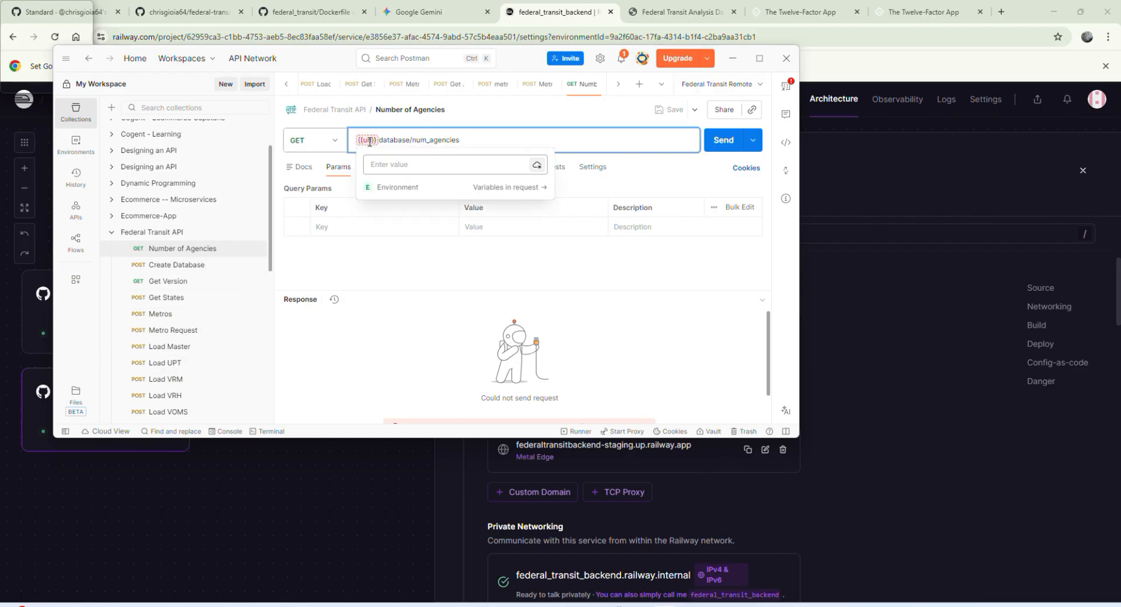
{"action": "left_click", "coordinate": [732, 86]}
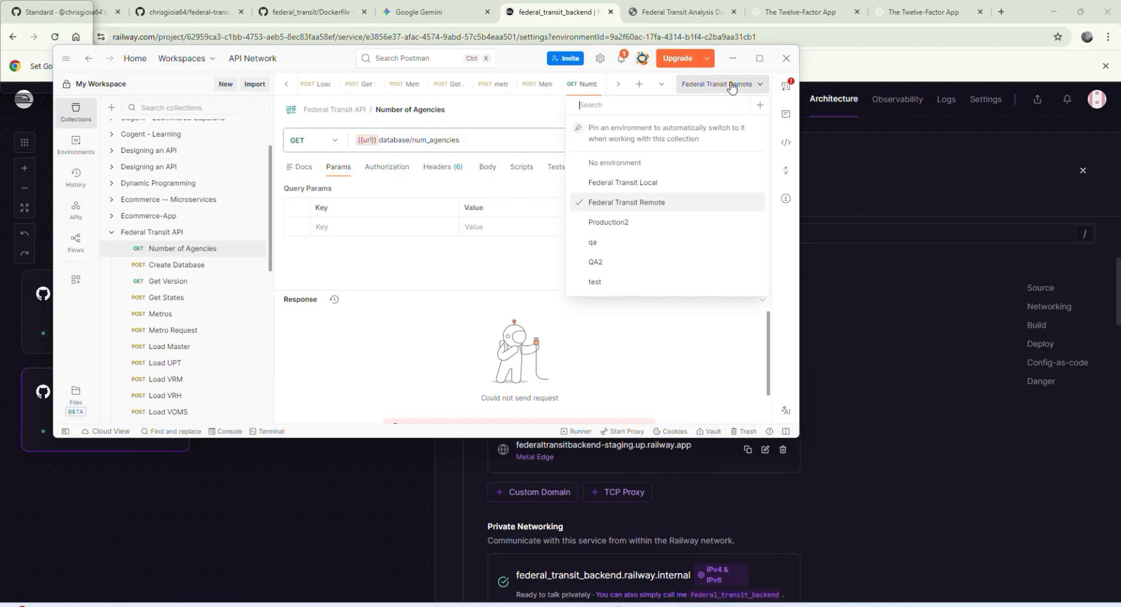
{"action": "left_click", "coordinate": [673, 209]}
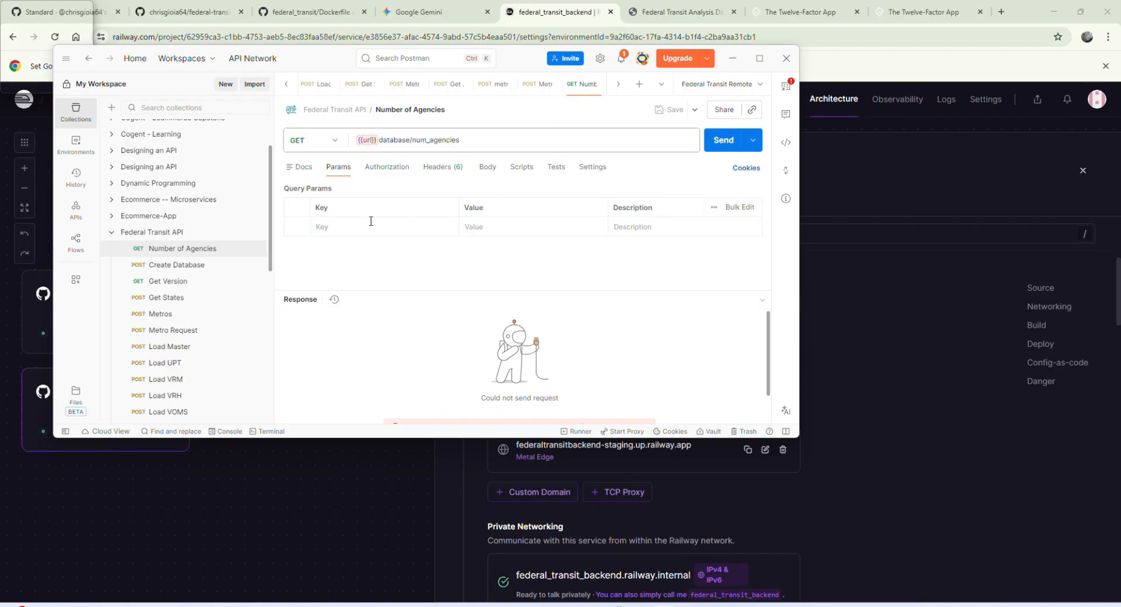
{"action": "left_click", "coordinate": [81, 152]}
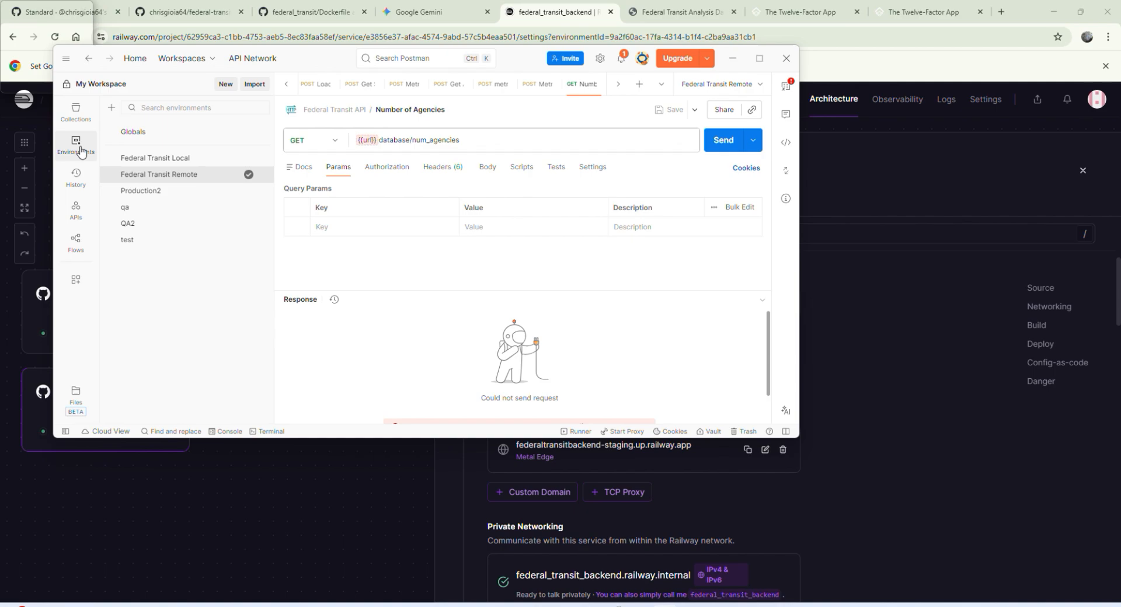
{"action": "left_click", "coordinate": [202, 180]}
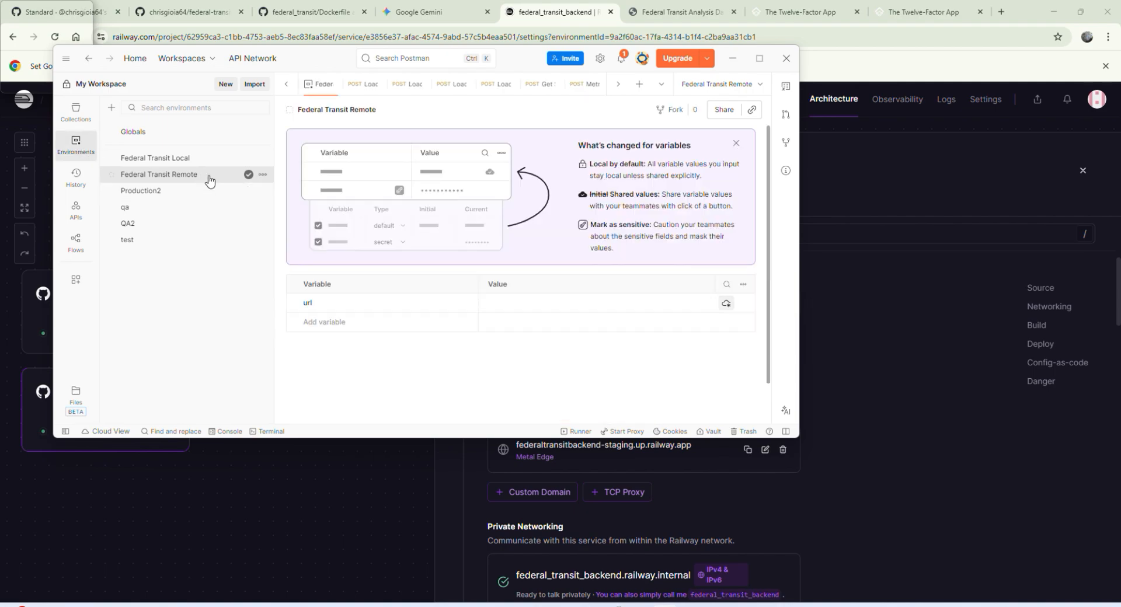
{"action": "left_click", "coordinate": [510, 303]}
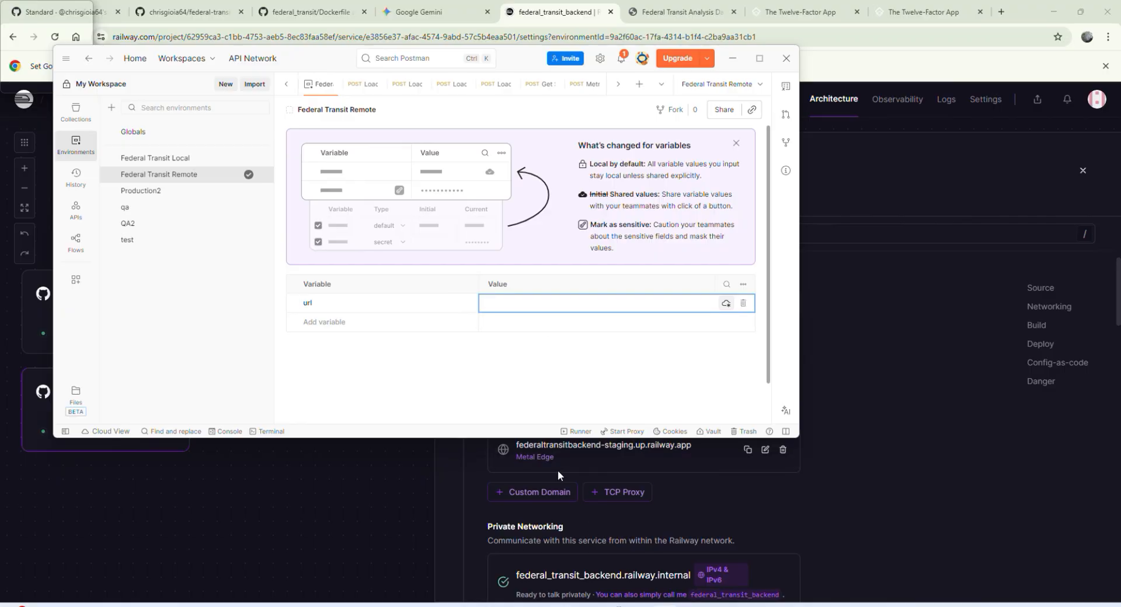
Step: Switch to Railway and copy the public domain of the federal_transit_backend service
{"action": "left_click", "coordinate": [594, 454]}
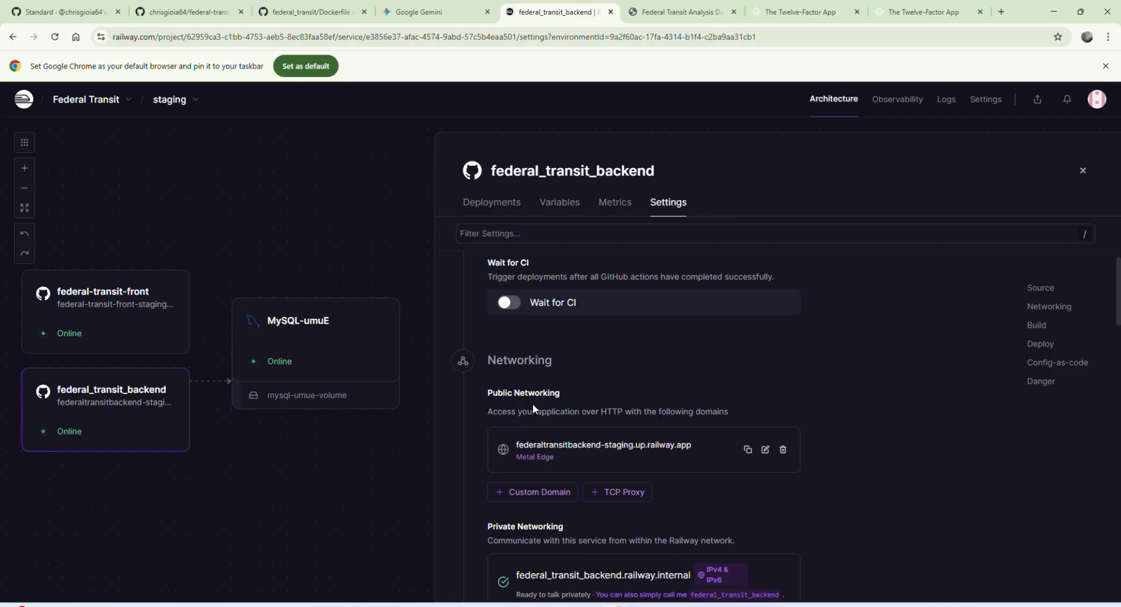
{"action": "scroll", "coordinate": [583, 426], "scroll_direction": "down", "scroll_amount": 2}
{"action": "scroll", "coordinate": [583, 426], "scroll_direction": "up", "scroll_amount": 1}
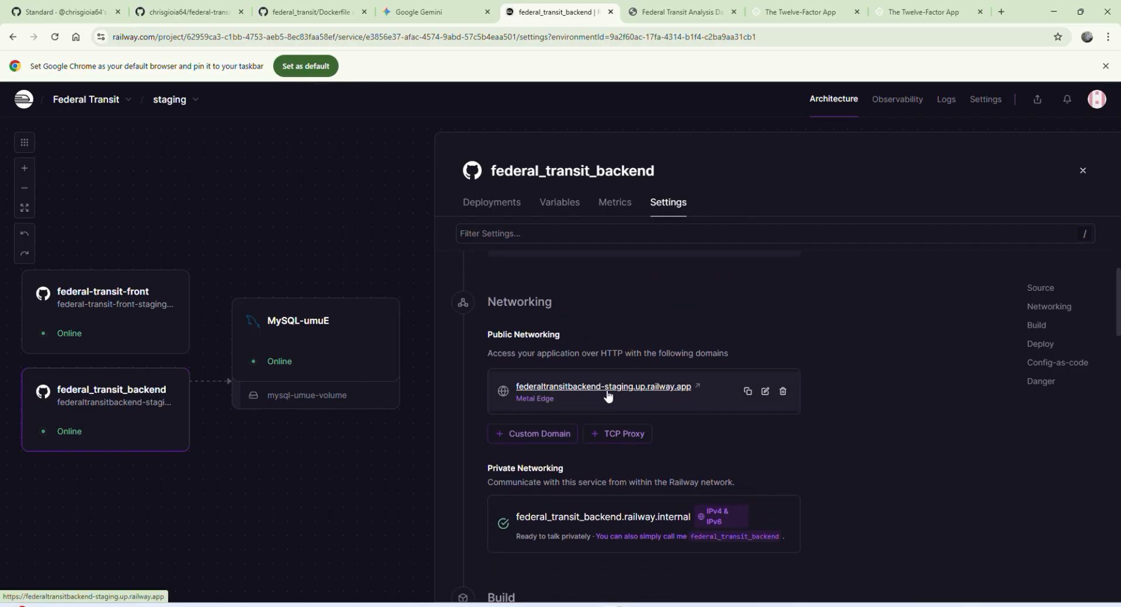
{"action": "left_click", "coordinate": [747, 391]}
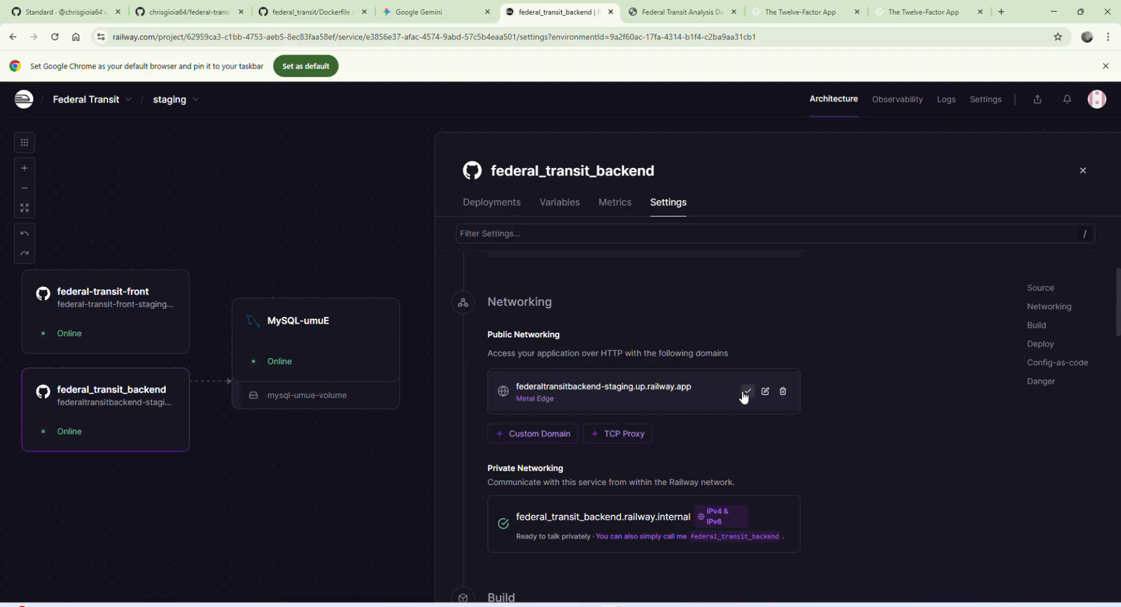
{"action": "key", "text": "alt+Tab"}
{"action": "left_click", "coordinate": [559, 303]}
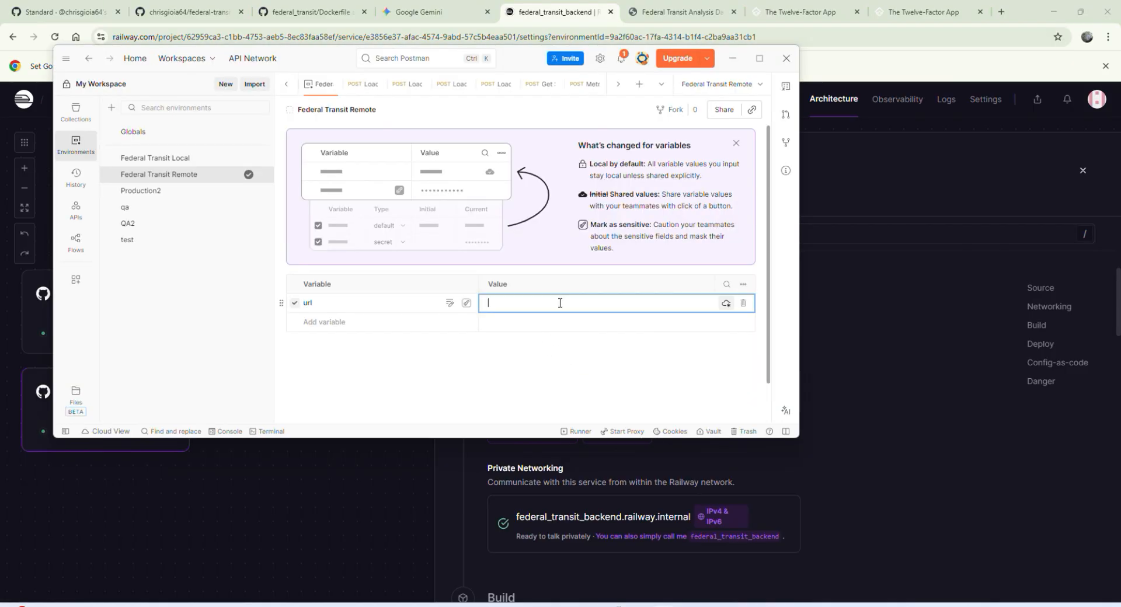
{"action": "key", "text": "ctrl+v"}
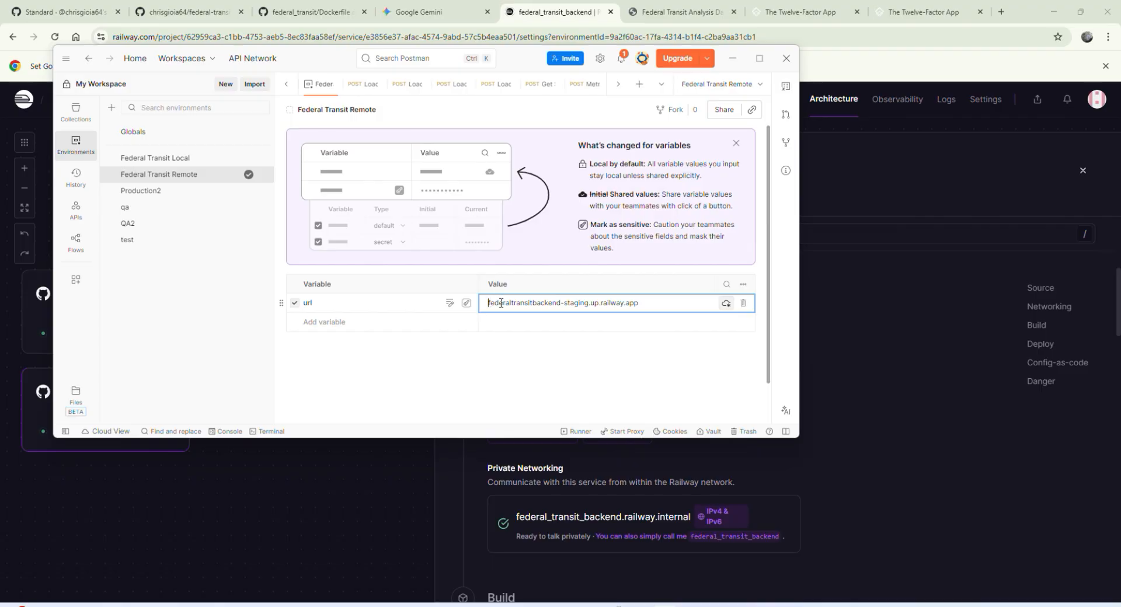
{"action": "type", "text": "http"}
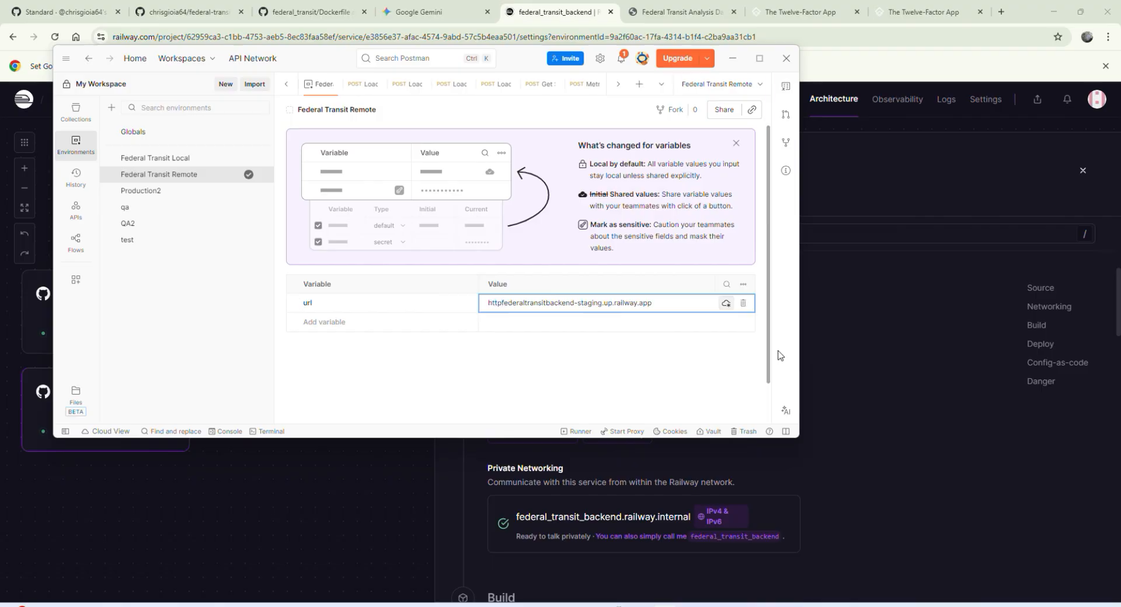
{"action": "type", "text": "://"}
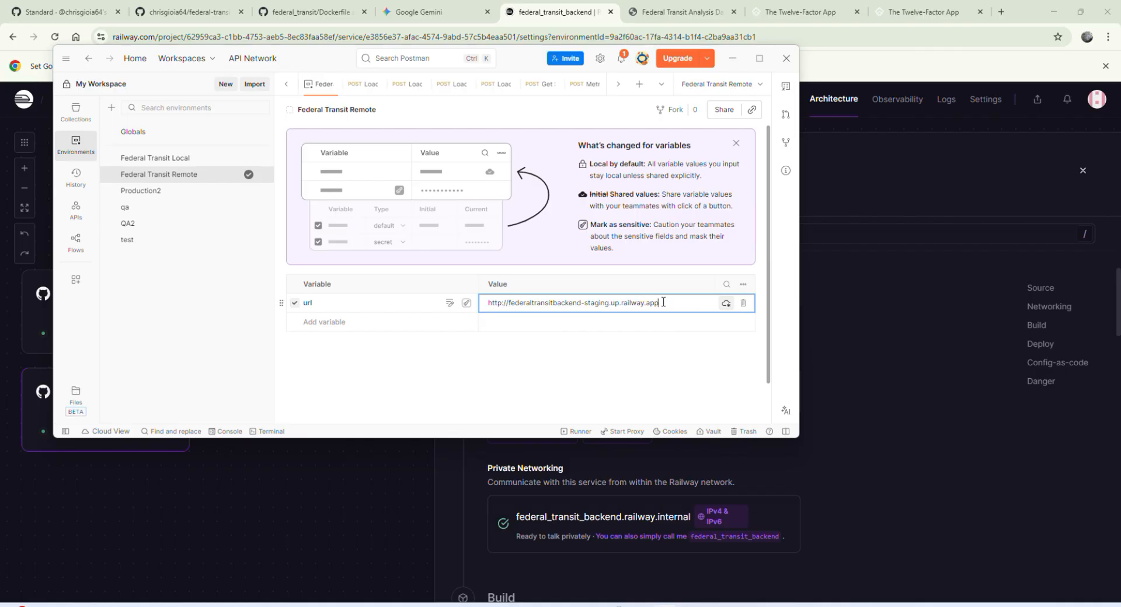
{"action": "key", "text": "ctrl+s"}
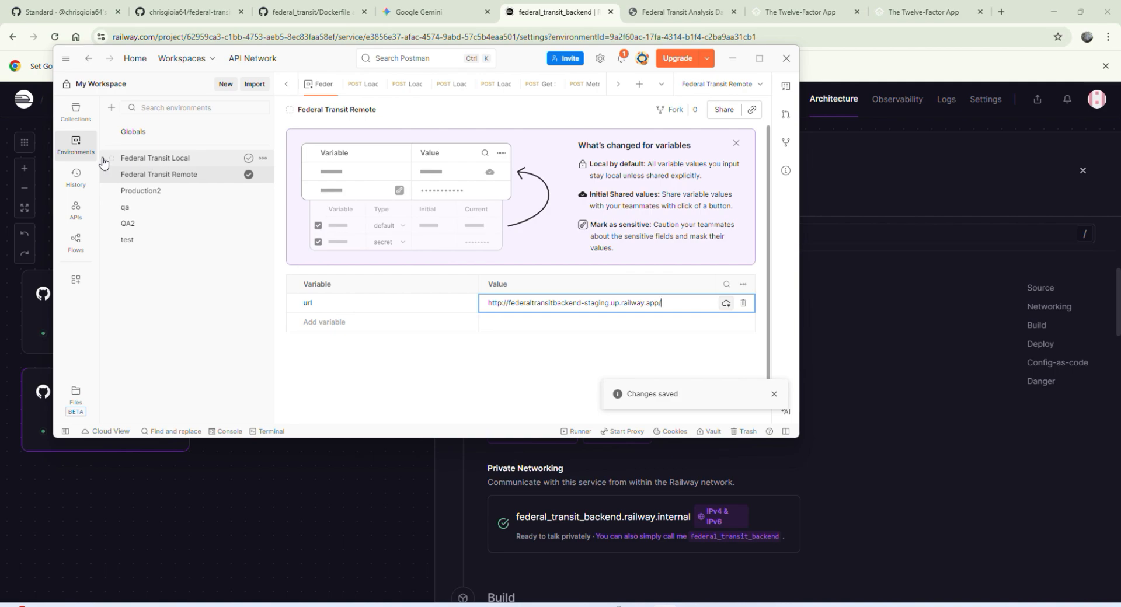
Step: Send the Federal Transit API collection's Number of Agencies request and its Create Database request
{"action": "left_click", "coordinate": [80, 112]}
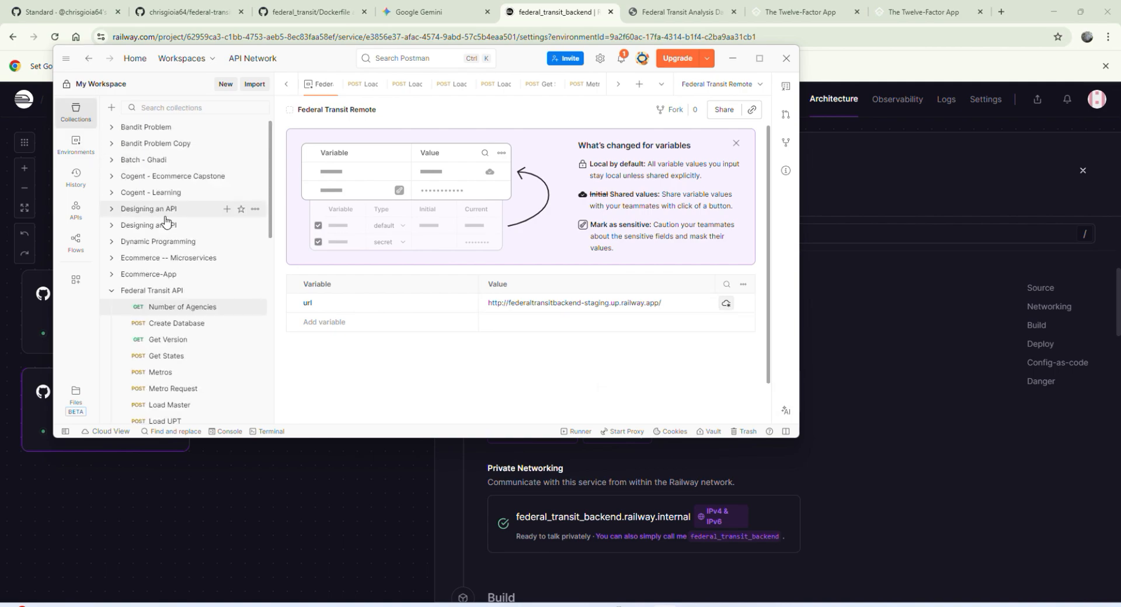
{"action": "left_click", "coordinate": [203, 310]}
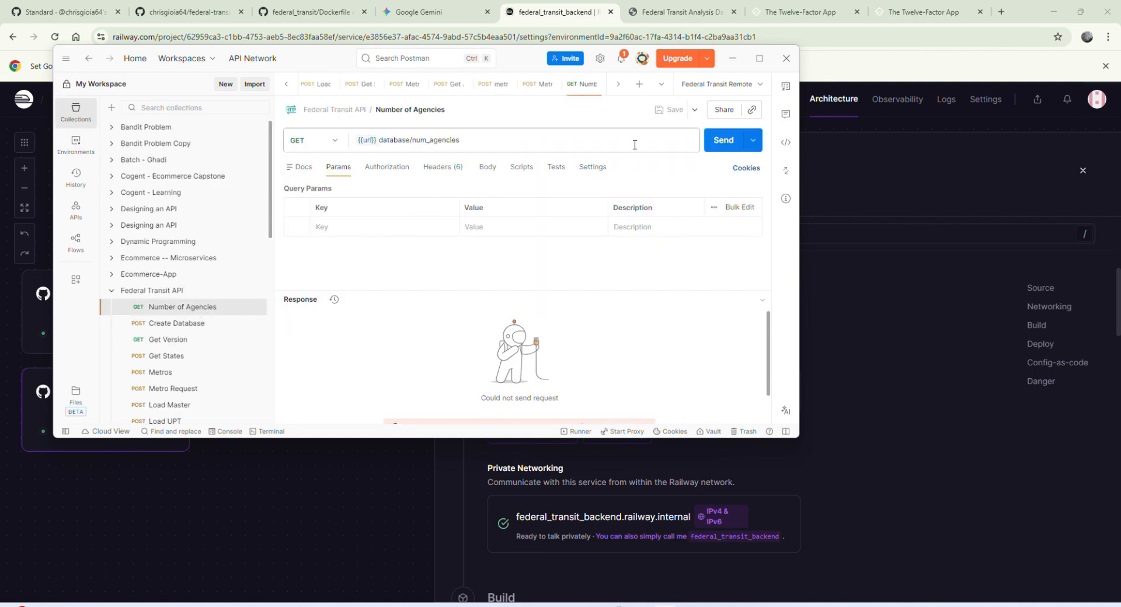
{"action": "left_click", "coordinate": [713, 142]}
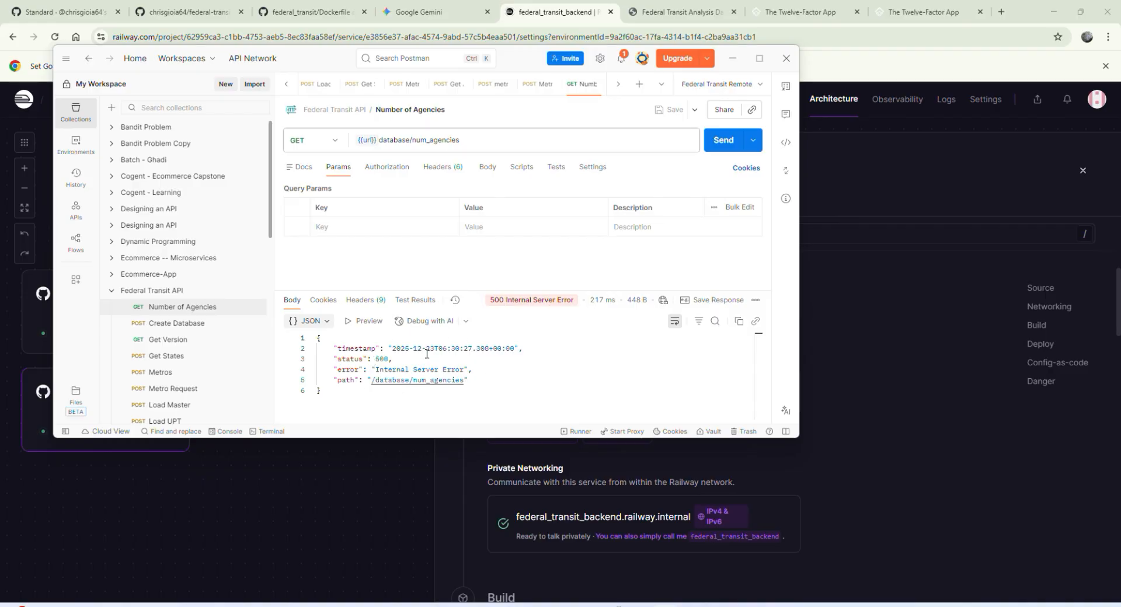
{"action": "left_click", "coordinate": [199, 324]}
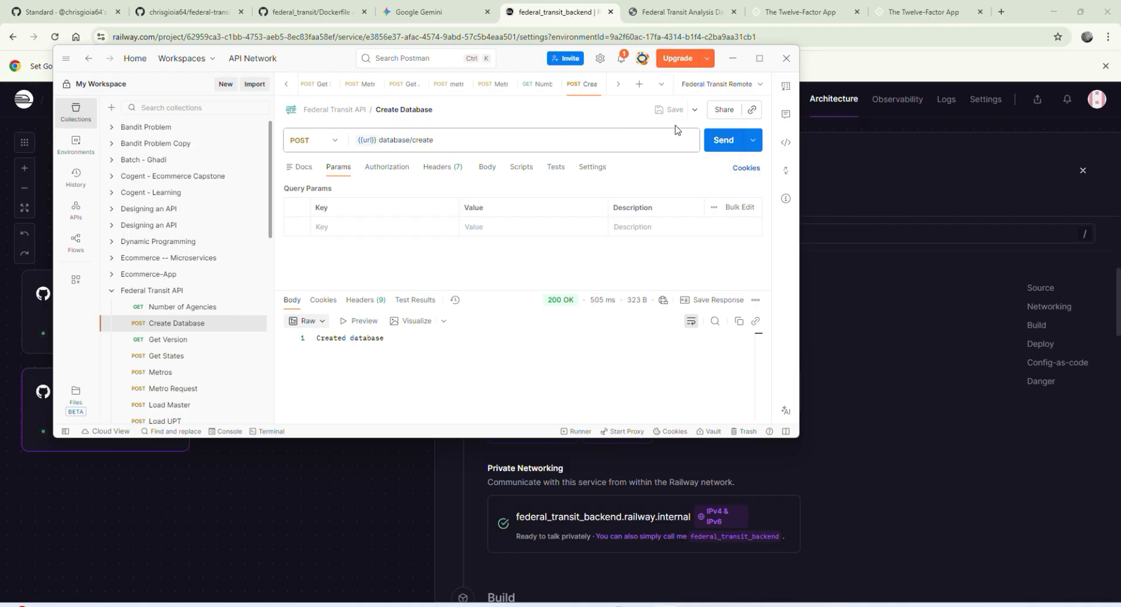
{"action": "left_click", "coordinate": [724, 141]}
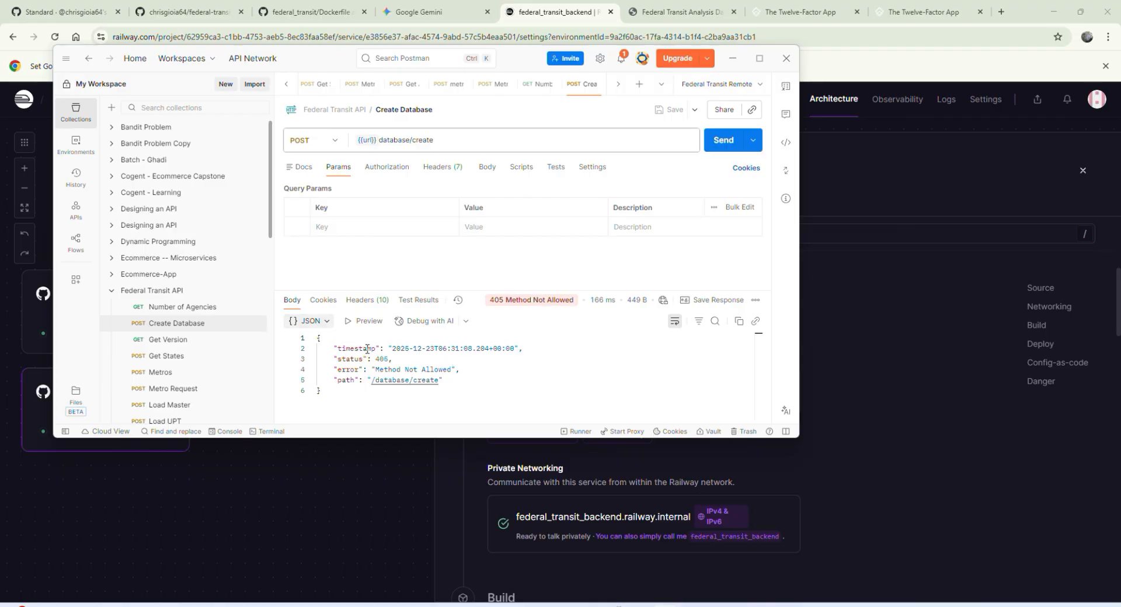
Step: Change the Federal Transit Remote url variable to https//federaltransitbackend-staging.up.railway.app/ and save the environment
{"action": "left_click", "coordinate": [86, 150]}
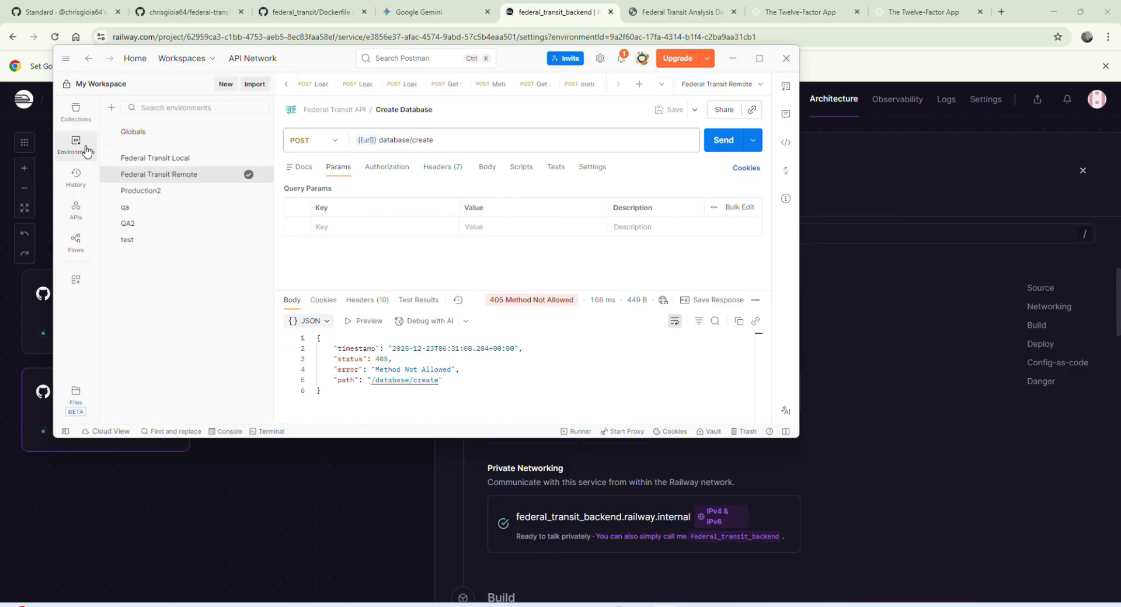
{"action": "left_click", "coordinate": [171, 174]}
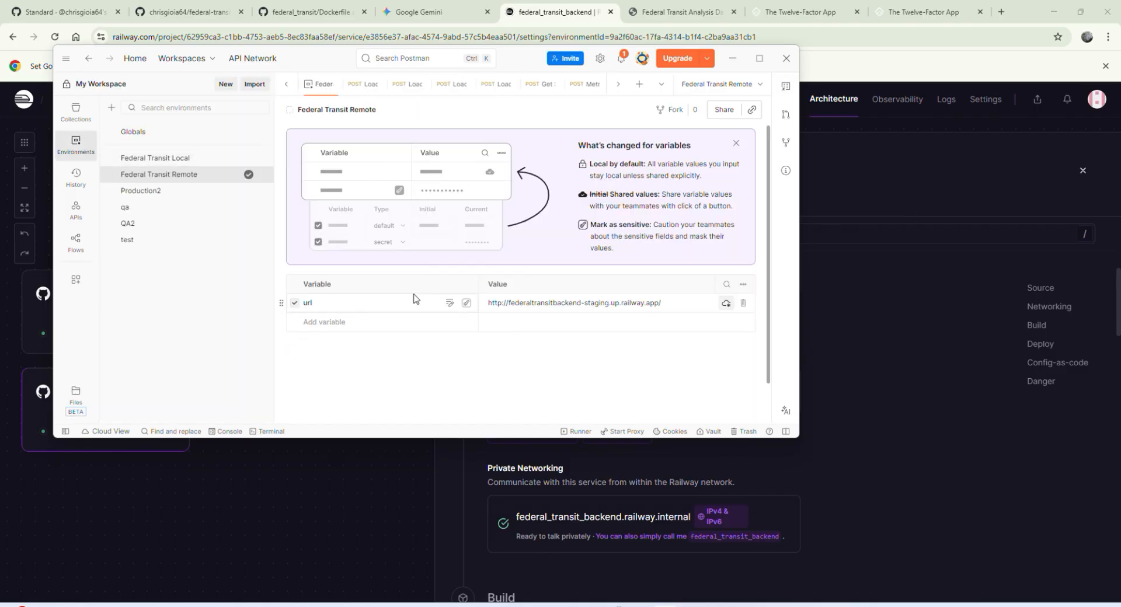
{"action": "left_click", "coordinate": [501, 303]}
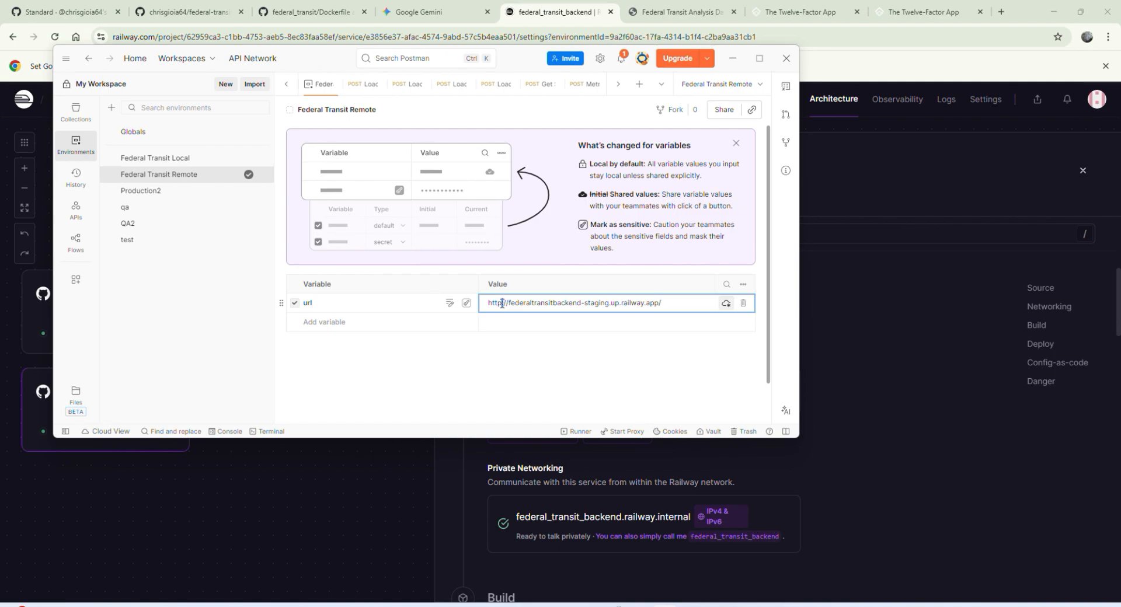
{"action": "key", "text": "BackSpace"}
{"action": "type", "text": "s"}
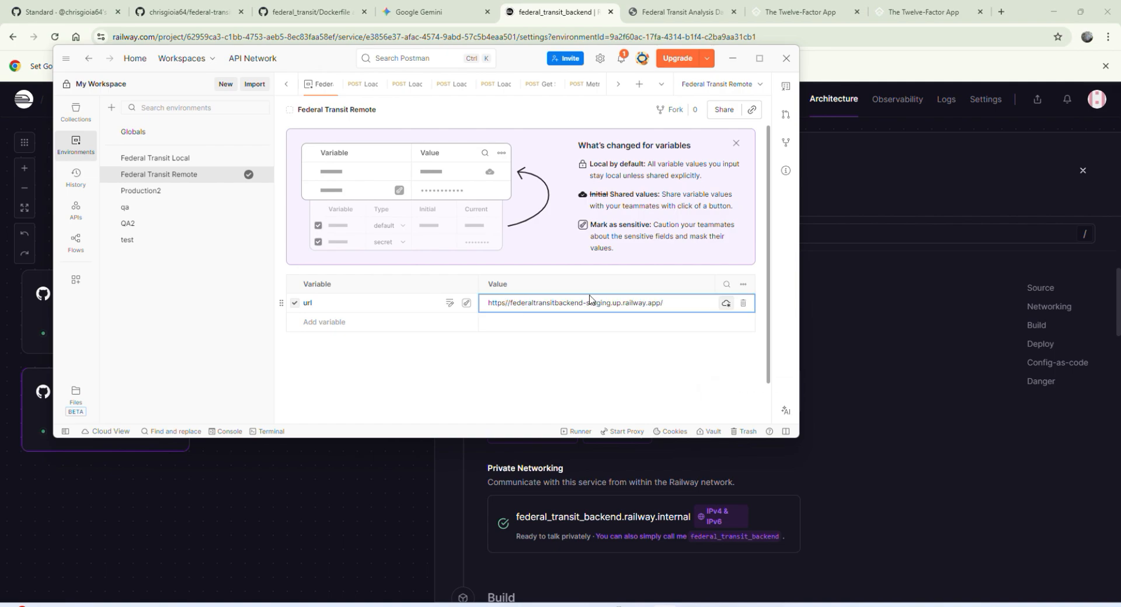
Step: Send the Create Database request twice against the edited url and examine the error in the response
{"action": "left_click", "coordinate": [76, 113]}
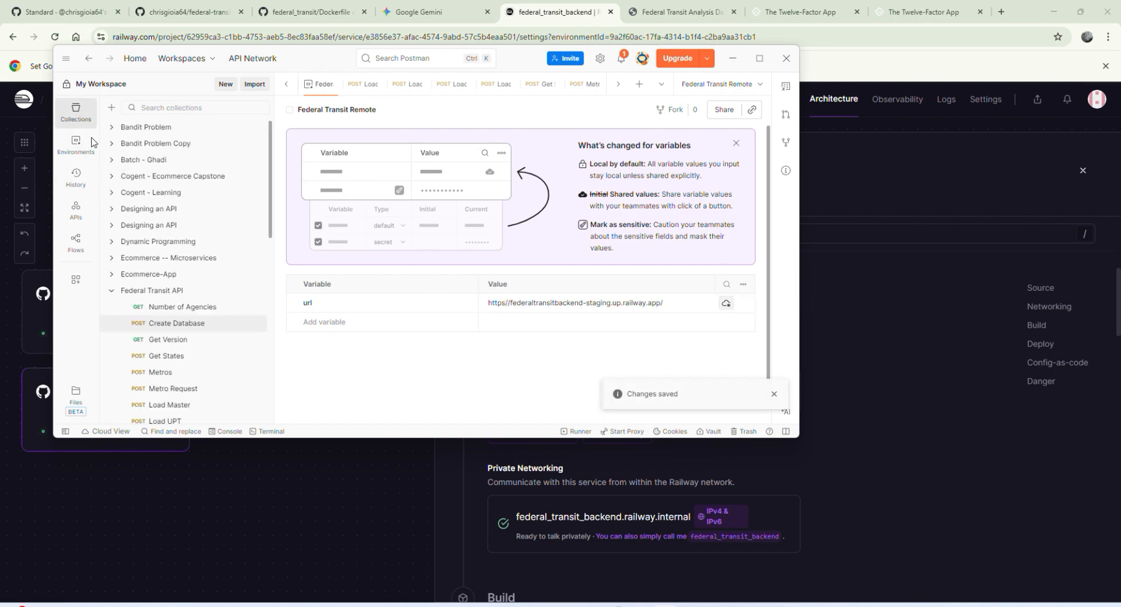
{"action": "left_click", "coordinate": [188, 324]}
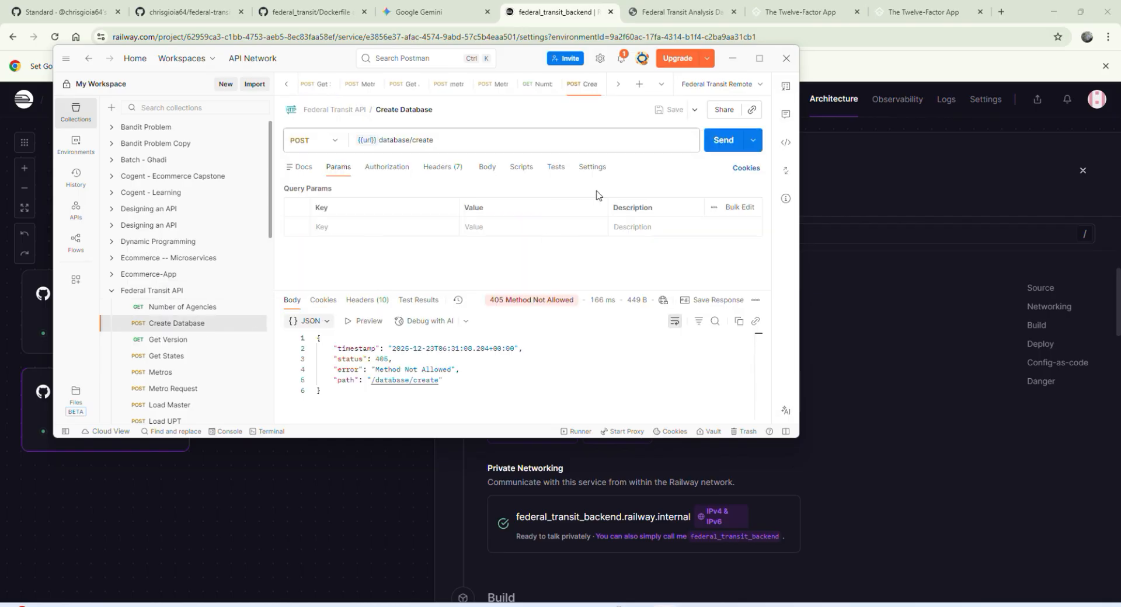
{"action": "left_click", "coordinate": [718, 141]}
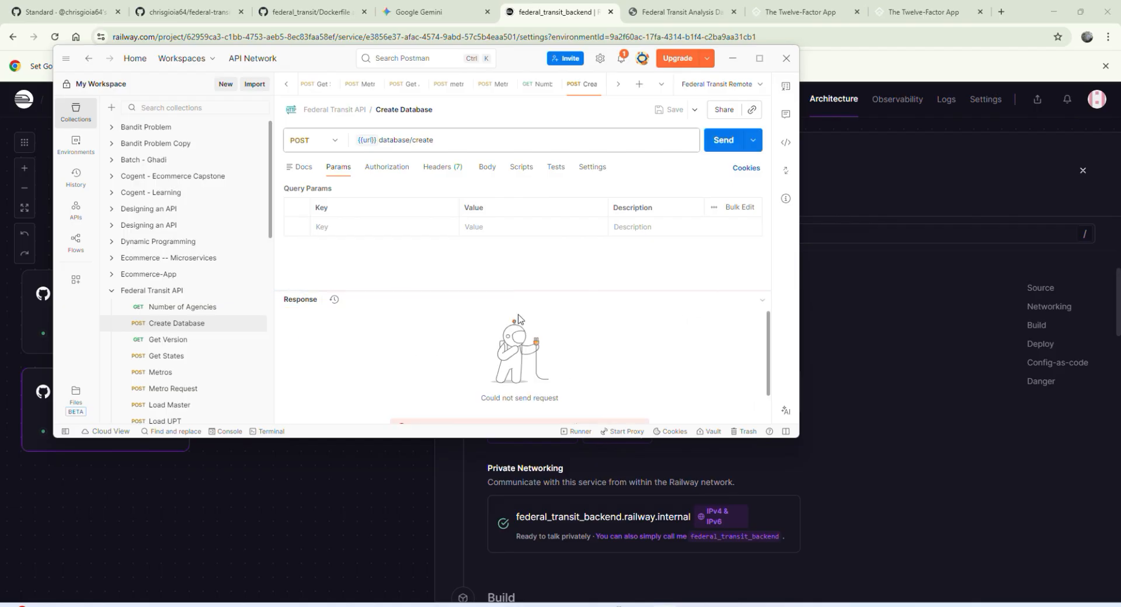
{"action": "scroll", "coordinate": [450, 351], "scroll_direction": "down", "scroll_amount": 1}
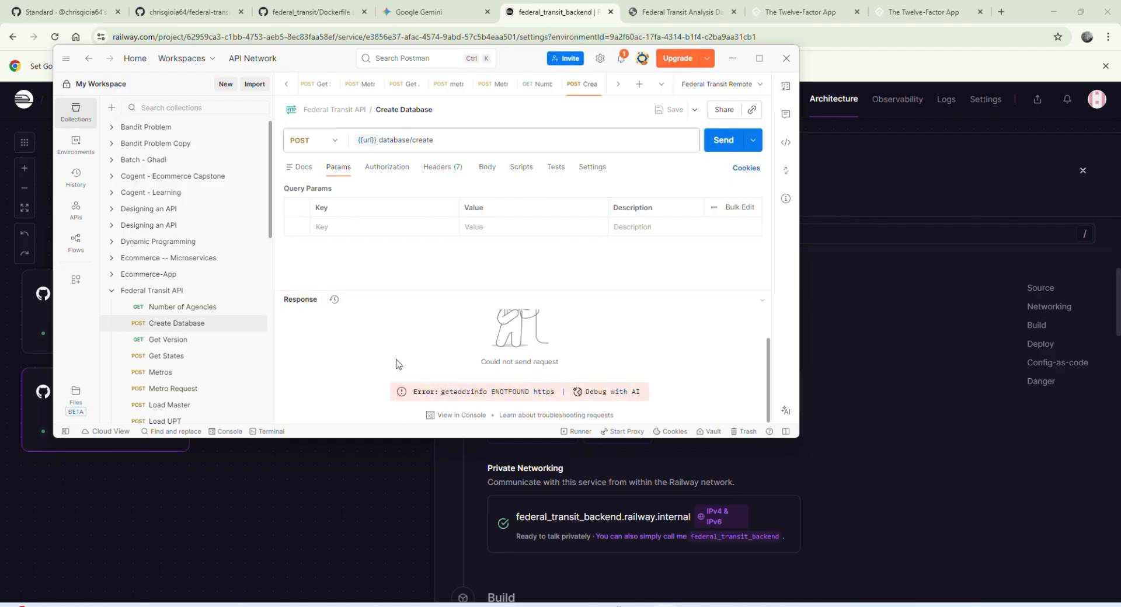
{"action": "scroll", "coordinate": [397, 364], "scroll_direction": "up", "scroll_amount": 1}
{"action": "scroll", "coordinate": [398, 364], "scroll_direction": "down", "scroll_amount": 1}
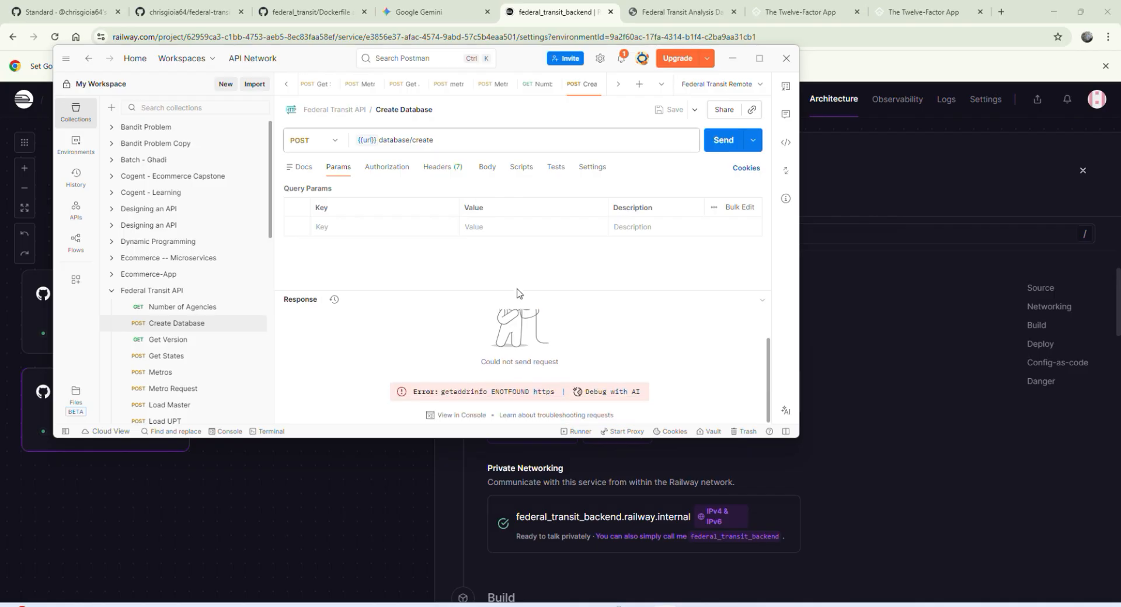
{"action": "left_click", "coordinate": [724, 141]}
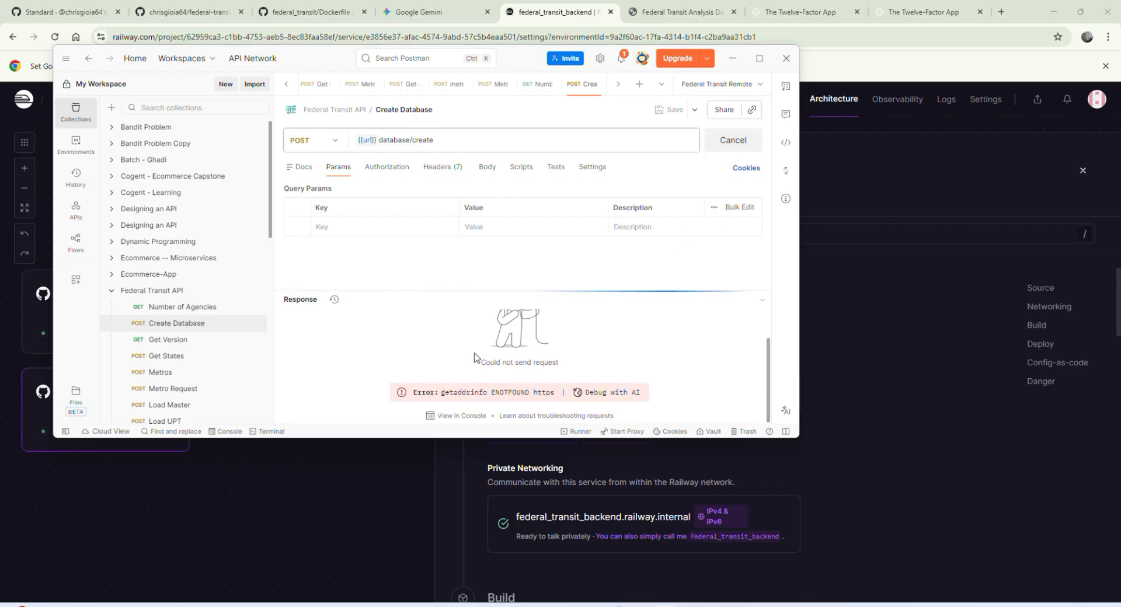
{"action": "scroll", "coordinate": [366, 359], "scroll_direction": "up", "scroll_amount": 1}
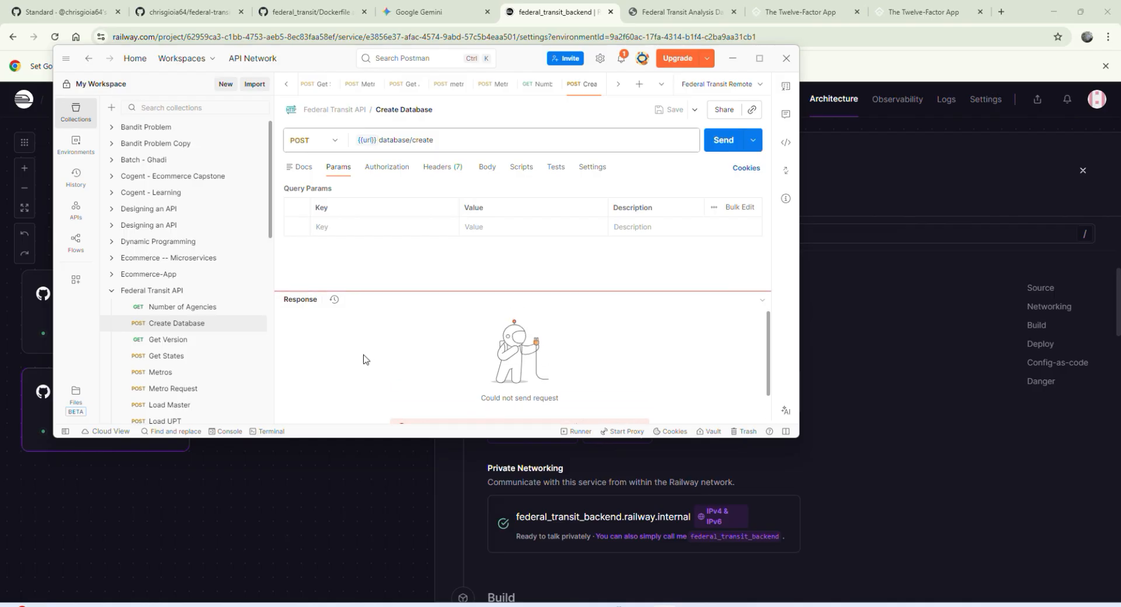
{"action": "scroll", "coordinate": [366, 359], "scroll_direction": "down", "scroll_amount": 1}
{"action": "scroll", "coordinate": [366, 360], "scroll_direction": "up", "scroll_amount": 1}
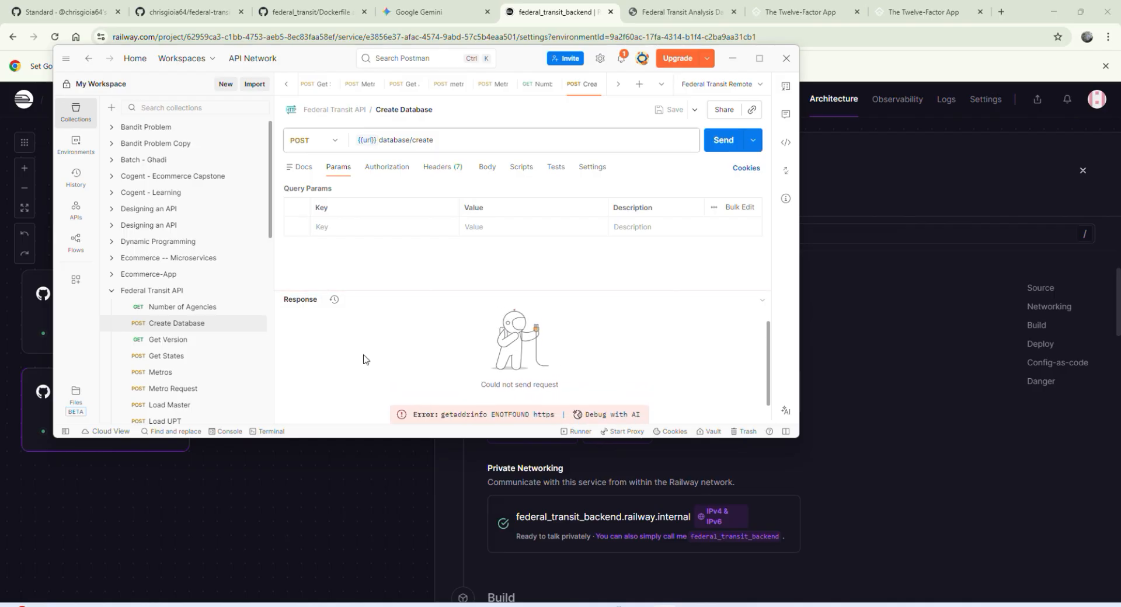
{"action": "scroll", "coordinate": [363, 359], "scroll_direction": "down", "scroll_amount": 1}
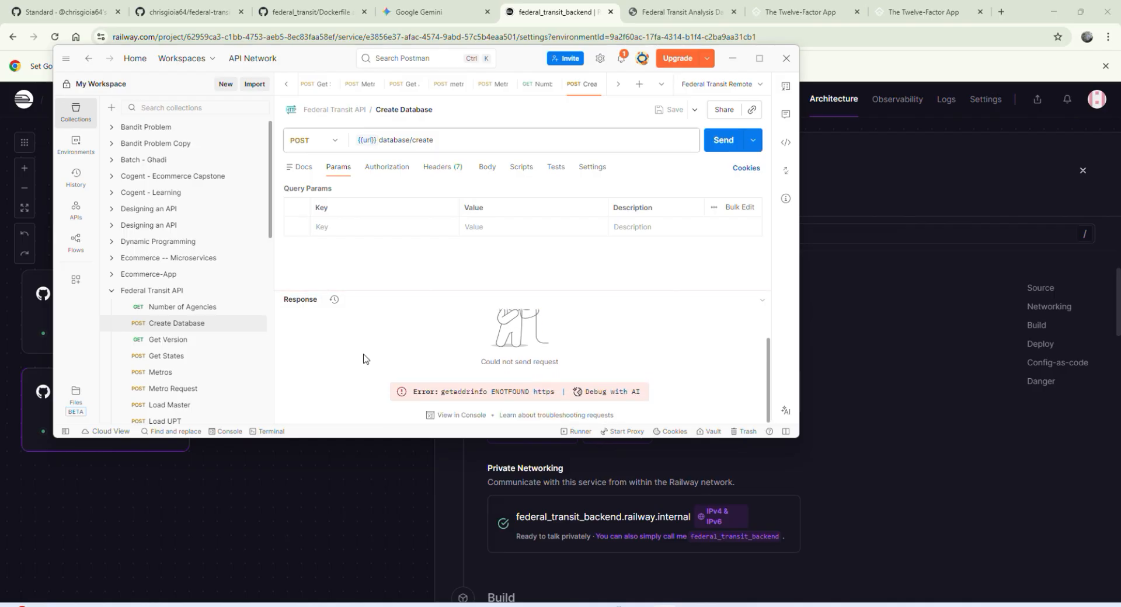
{"action": "left_click", "coordinate": [76, 144]}
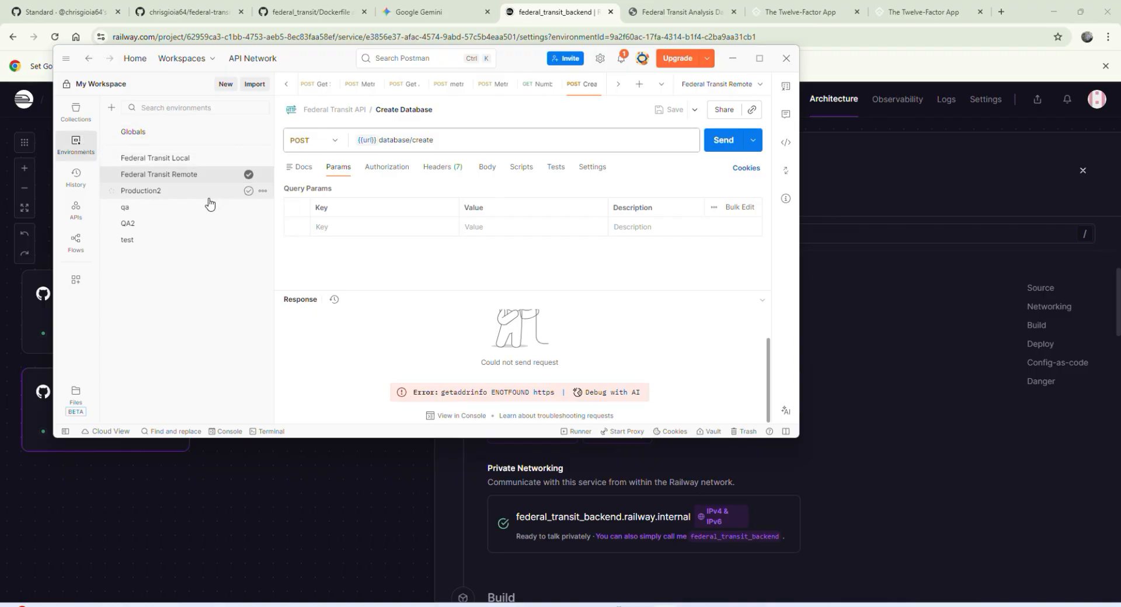
{"action": "left_click", "coordinate": [185, 175]}
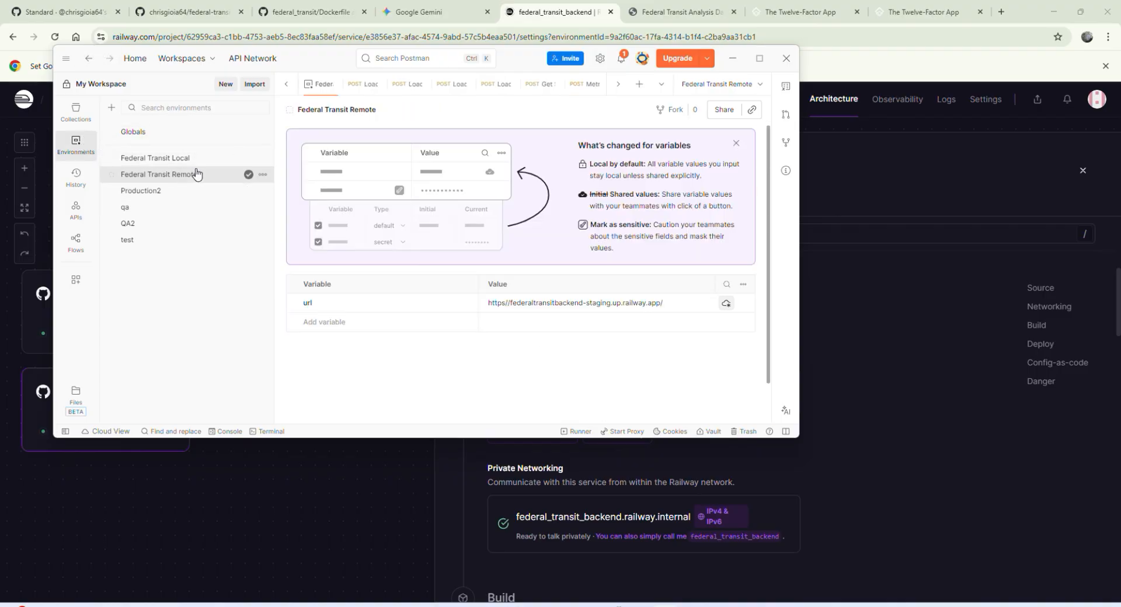
{"action": "left_click", "coordinate": [657, 301]}
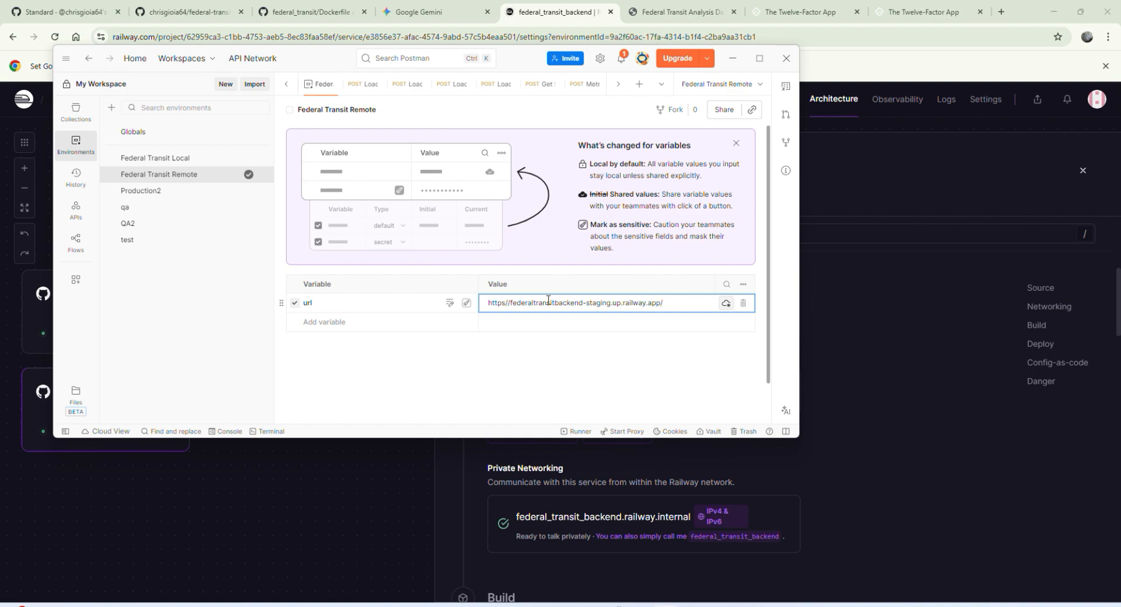
{"action": "left_click", "coordinate": [506, 302]}
{"action": "type", "text": ":"}
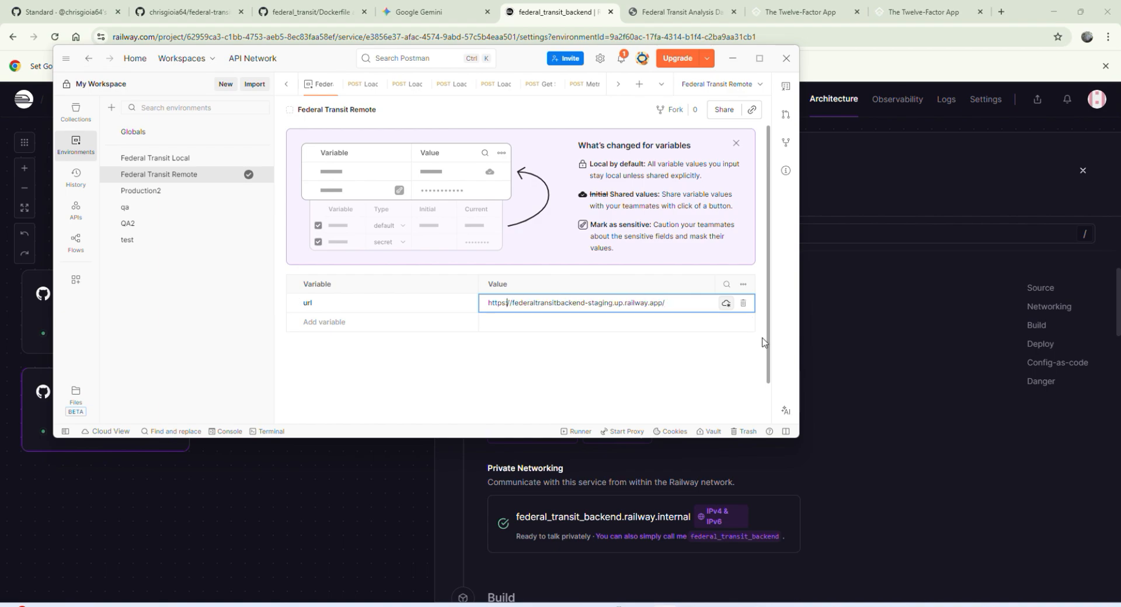
{"action": "key", "text": "ctrl+s"}
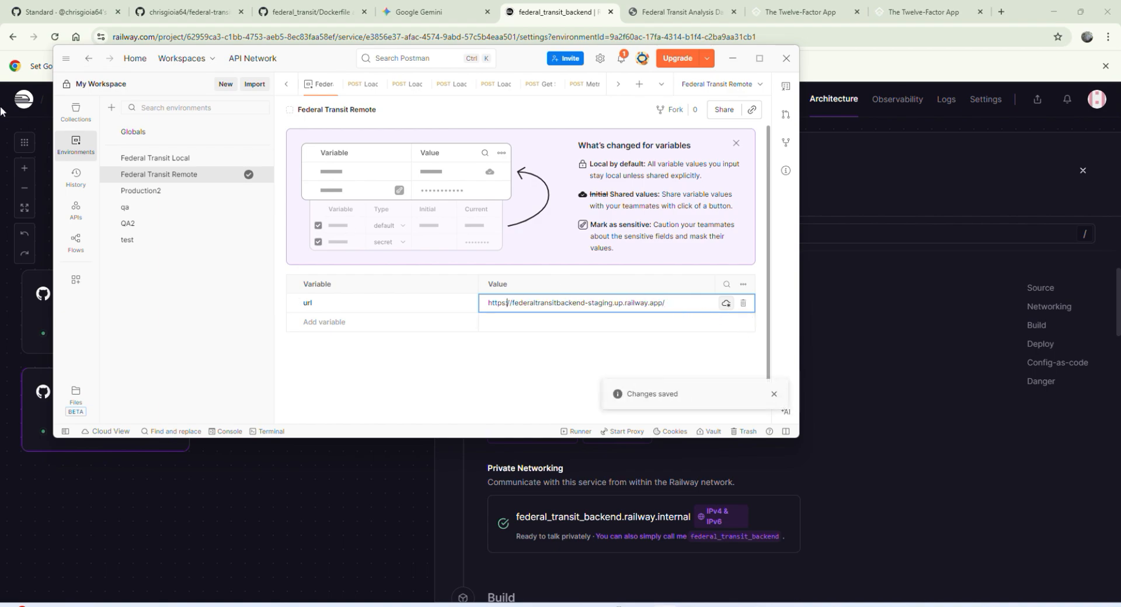
Step: Send the Federal Transit API collection's Create Database request against the corrected url
{"action": "left_click", "coordinate": [69, 112]}
{"action": "left_click", "coordinate": [73, 111]}
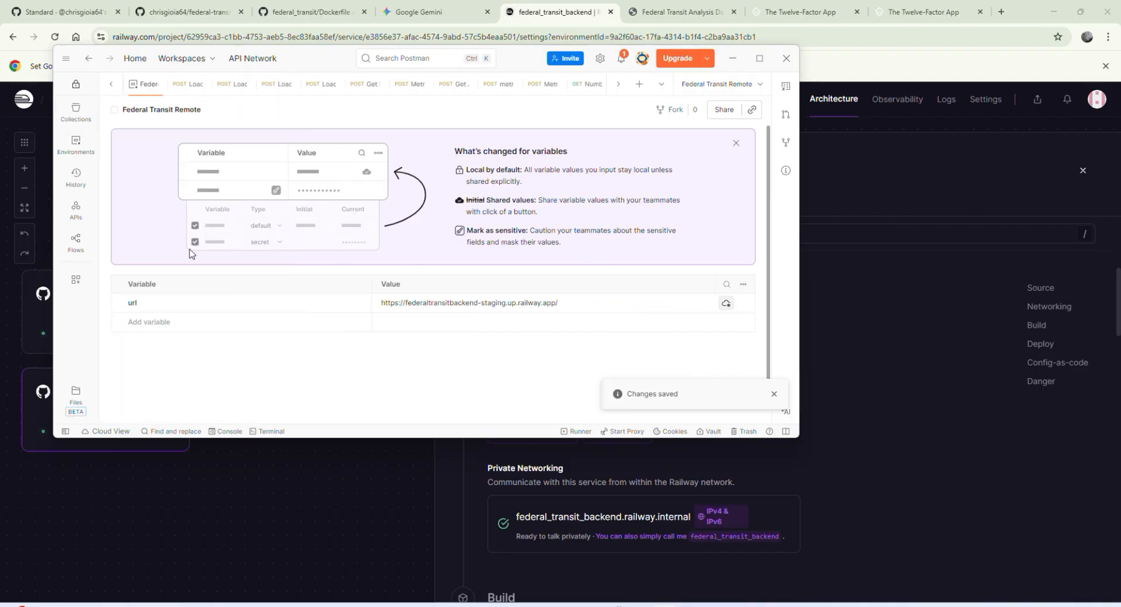
{"action": "left_click", "coordinate": [75, 112]}
{"action": "left_click", "coordinate": [192, 325]}
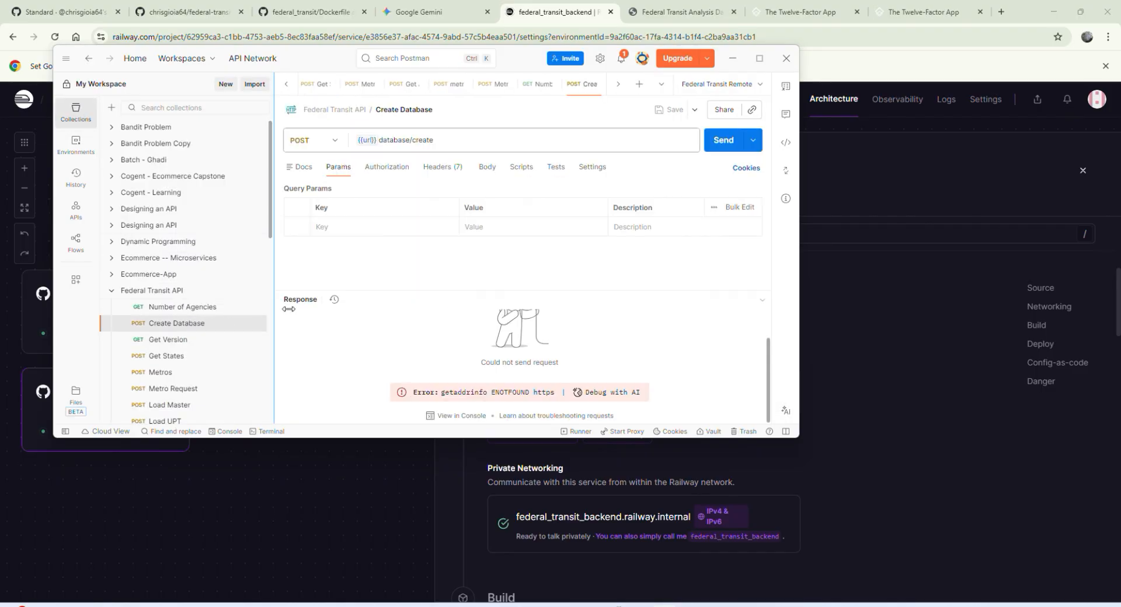
{"action": "left_click", "coordinate": [733, 141]}
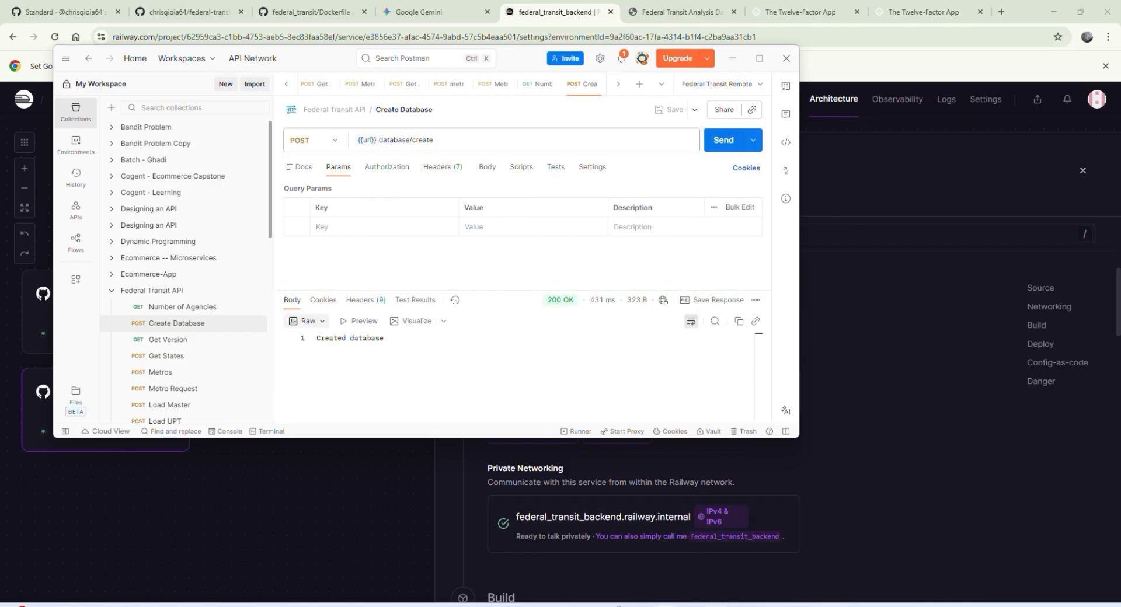
Step: Switch to MySQL Workbench, list the railway schema's tables, and examine the columns of the agency and agency_mode tables
{"action": "left_click", "coordinate": [717, 606]}
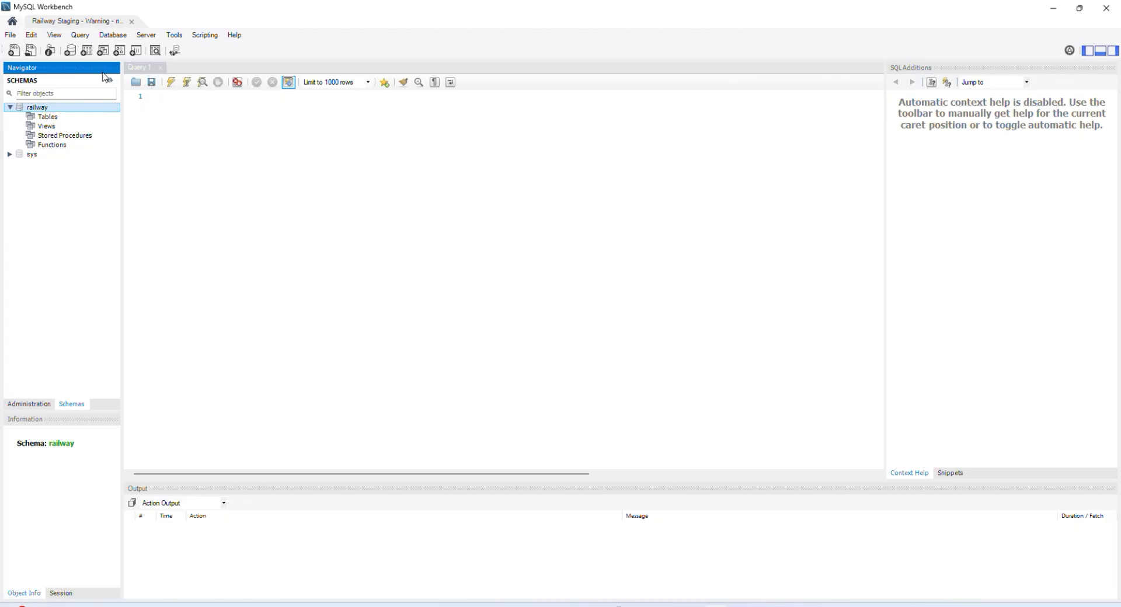
{"action": "left_click", "coordinate": [18, 118]}
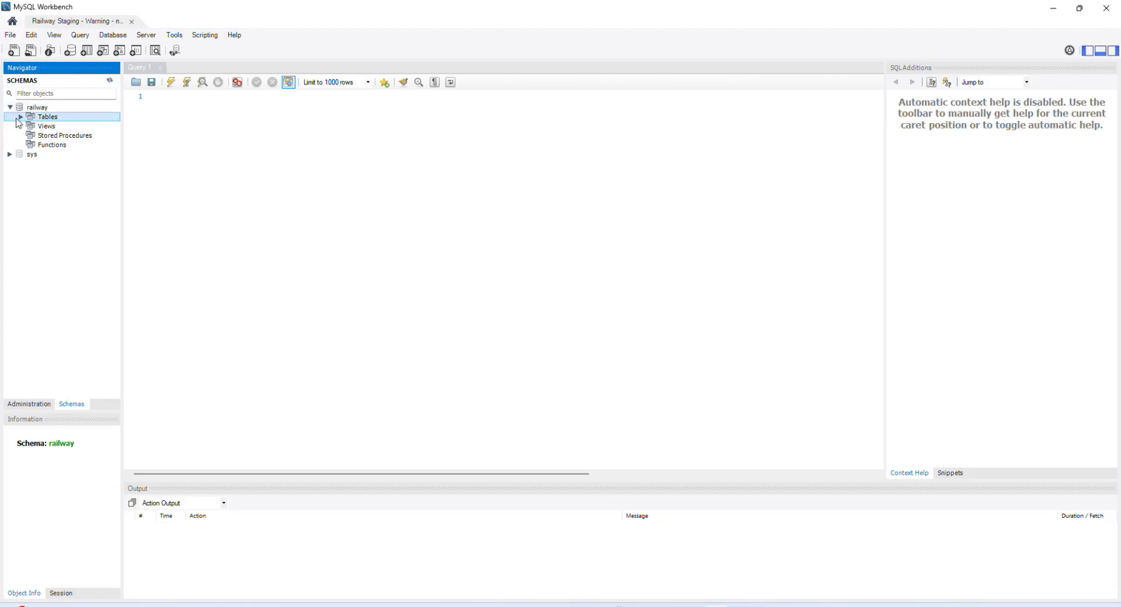
{"action": "left_click", "coordinate": [20, 117]}
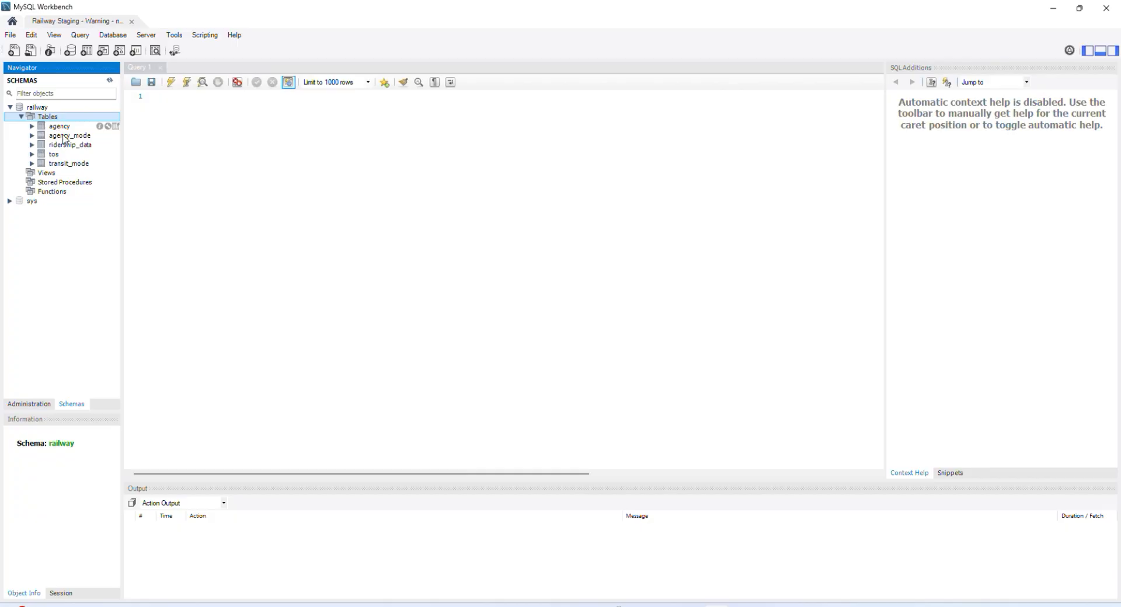
{"action": "key", "text": "Down"}
{"action": "key", "text": "Down"}
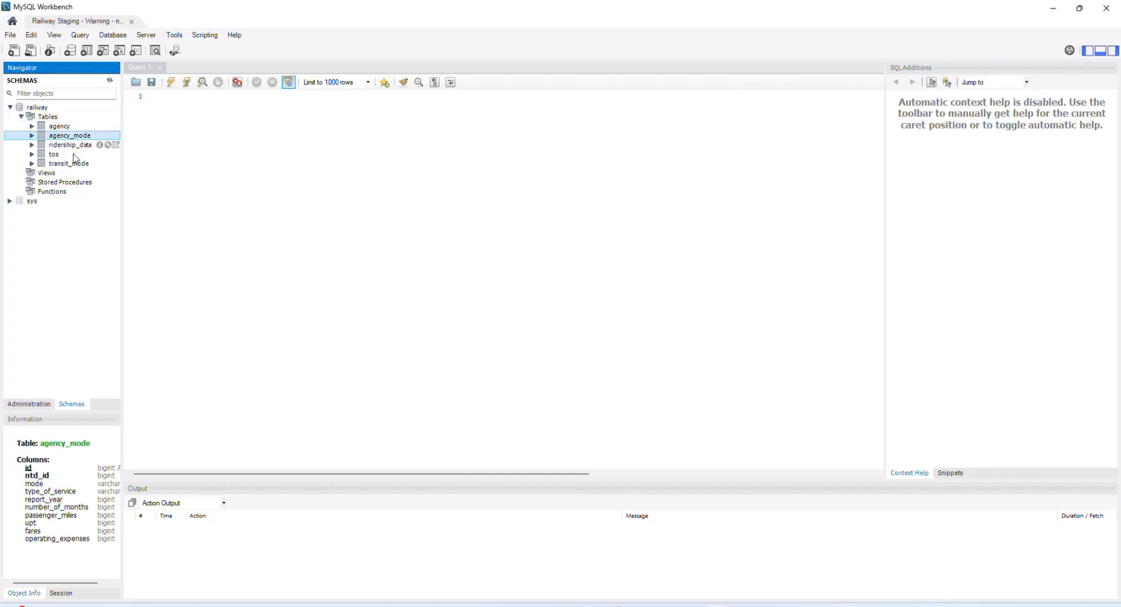
{"action": "key", "text": "Down"}
{"action": "left_click", "coordinate": [69, 126]}
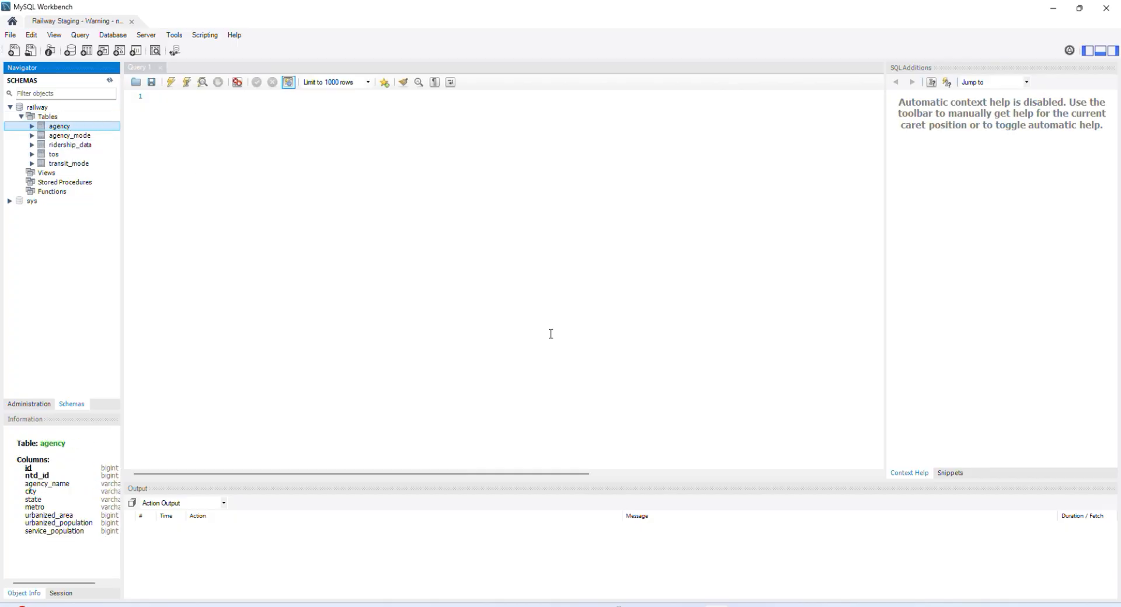
Step: Return to Postman and send the Federal Transit API collection's Load Master request
{"action": "mouse_move", "coordinate": [691, 606]}
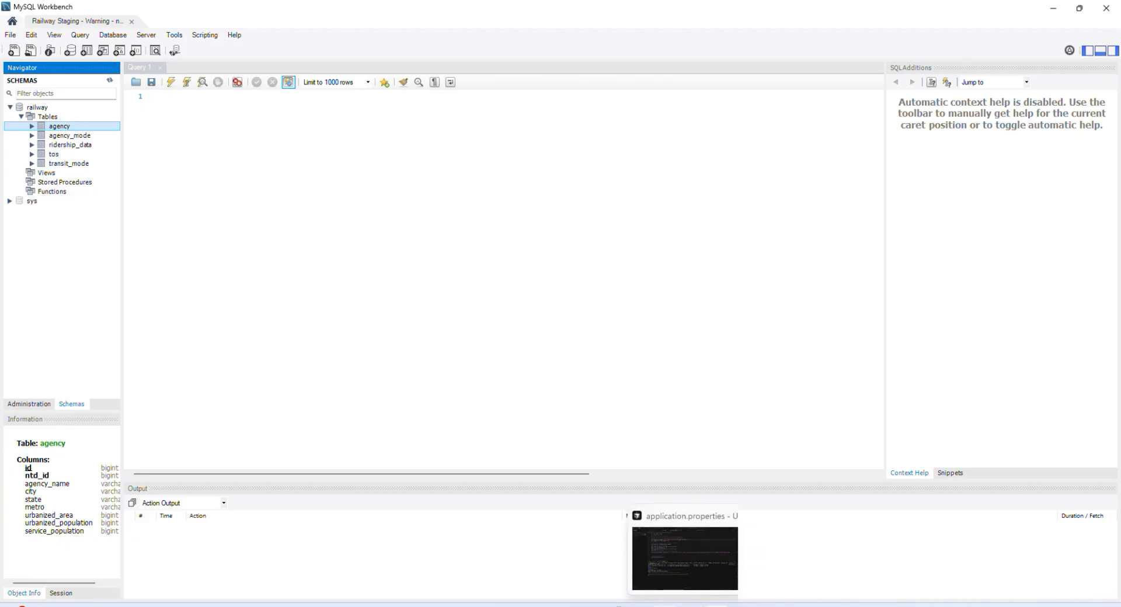
{"action": "left_click", "coordinate": [664, 605]}
{"action": "scroll", "coordinate": [175, 307], "scroll_direction": "down", "scroll_amount": 2}
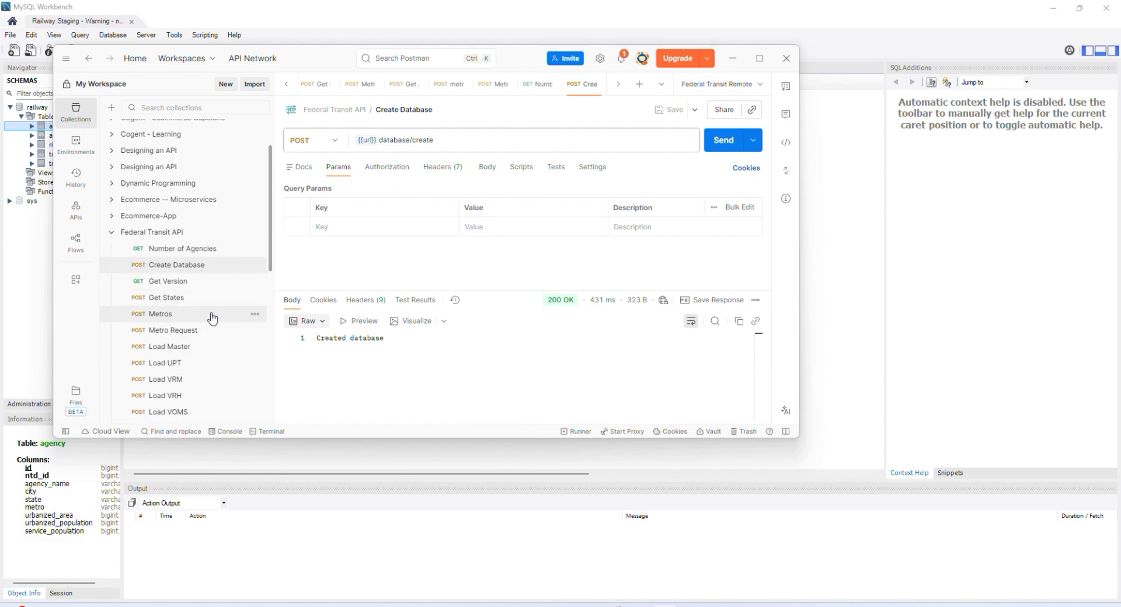
{"action": "left_click", "coordinate": [213, 349]}
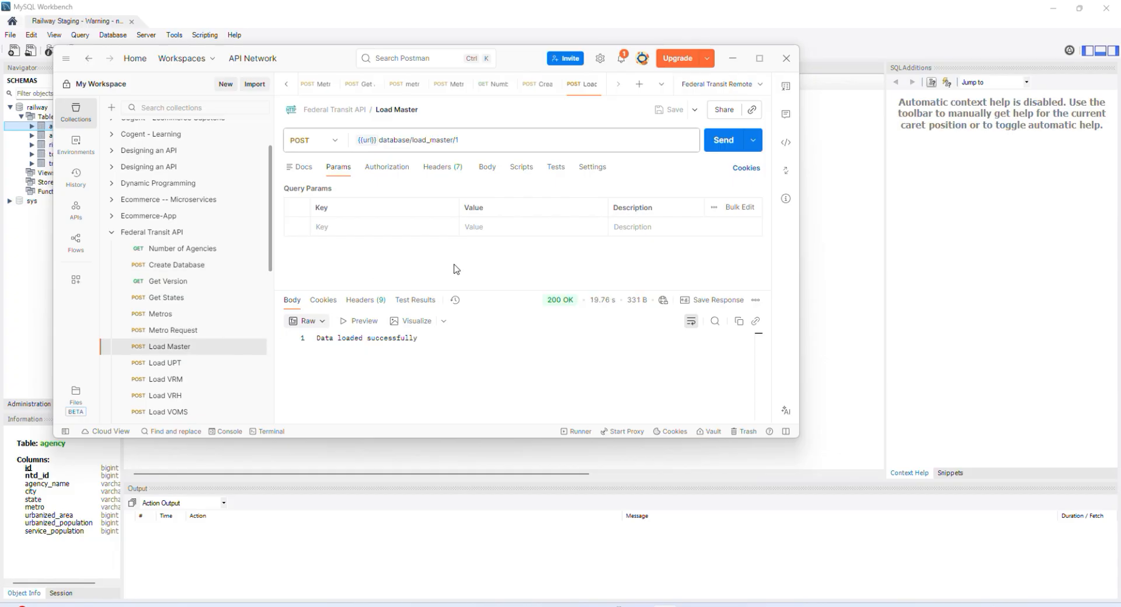
{"action": "left_click", "coordinate": [724, 142]}
Step: In MySQL Workbench, query all rows of the railway.agency table and look through the loaded records
{"action": "left_click", "coordinate": [44, 127]}
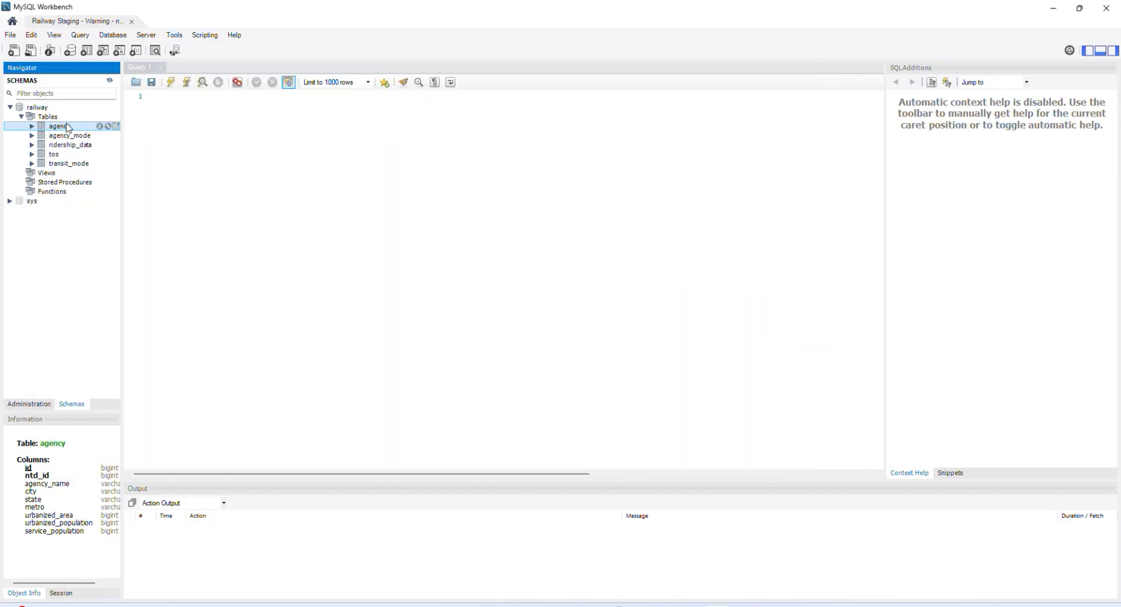
{"action": "left_click", "coordinate": [116, 126]}
{"action": "scroll", "coordinate": [514, 326], "scroll_direction": "down", "scroll_amount": 4}
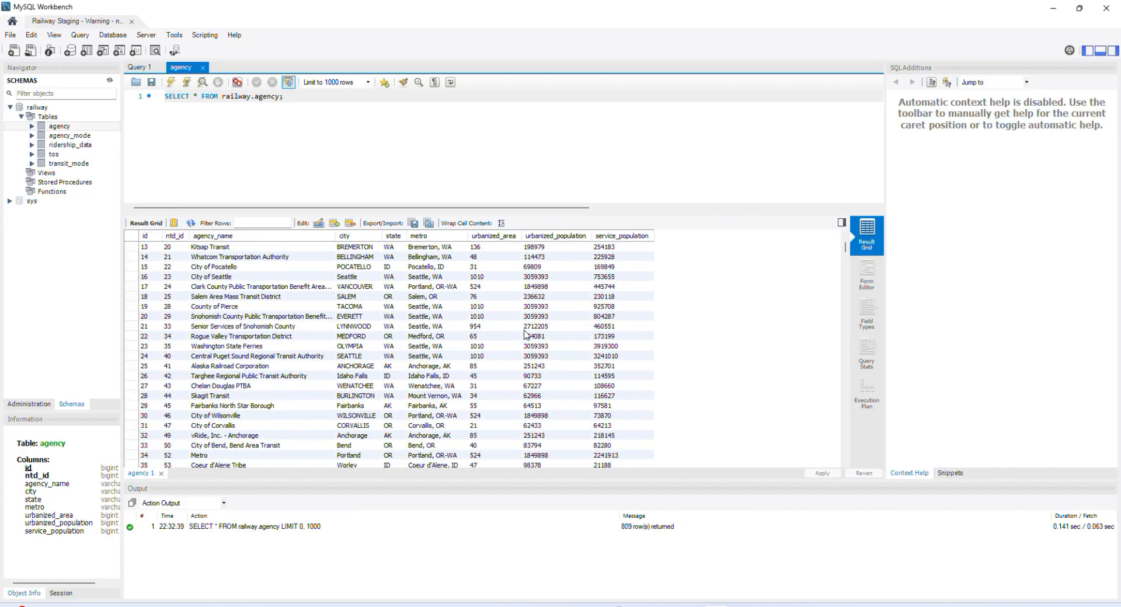
{"action": "scroll", "coordinate": [525, 334], "scroll_direction": "up", "scroll_amount": 4}
Step: Back in Postman, send the Federal Transit API collection's Load UPT request
{"action": "key", "text": "alt+Tab"}
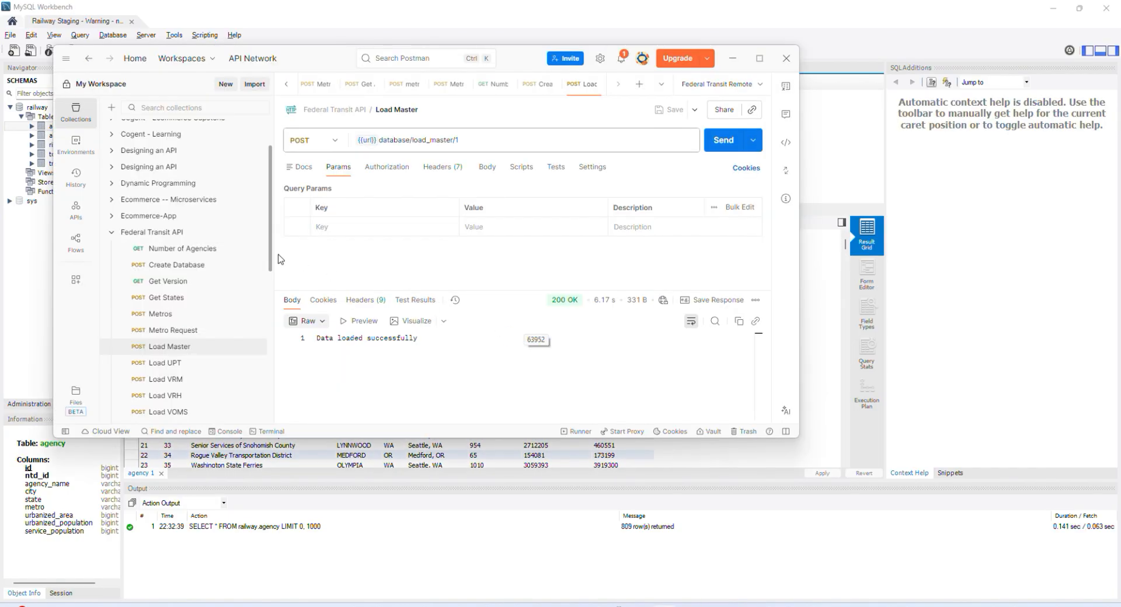
{"action": "left_click", "coordinate": [191, 370]}
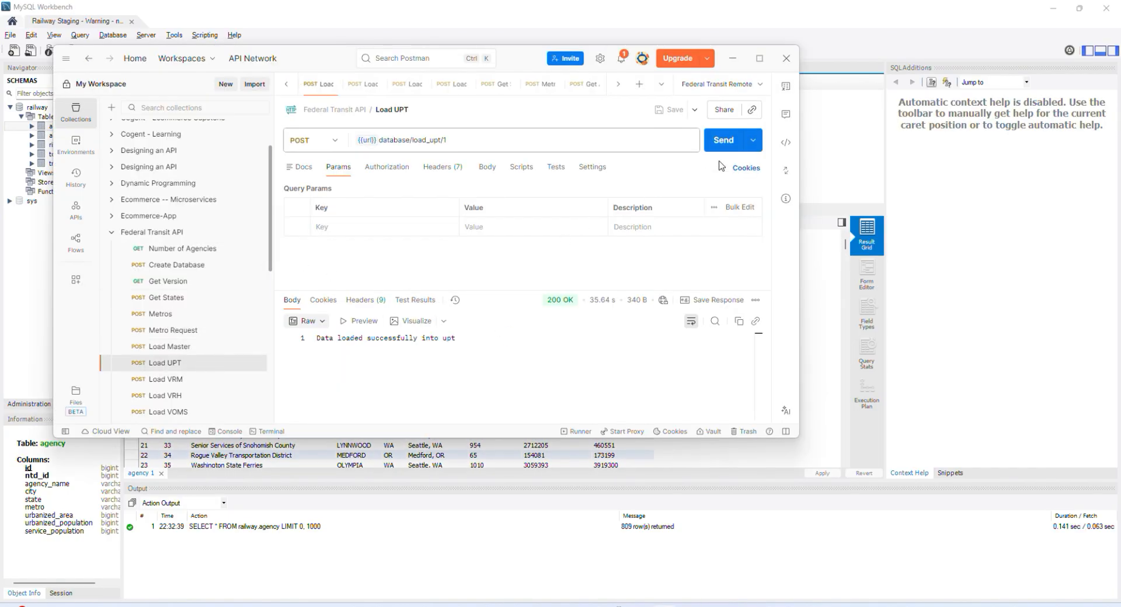
{"action": "left_click", "coordinate": [722, 142]}
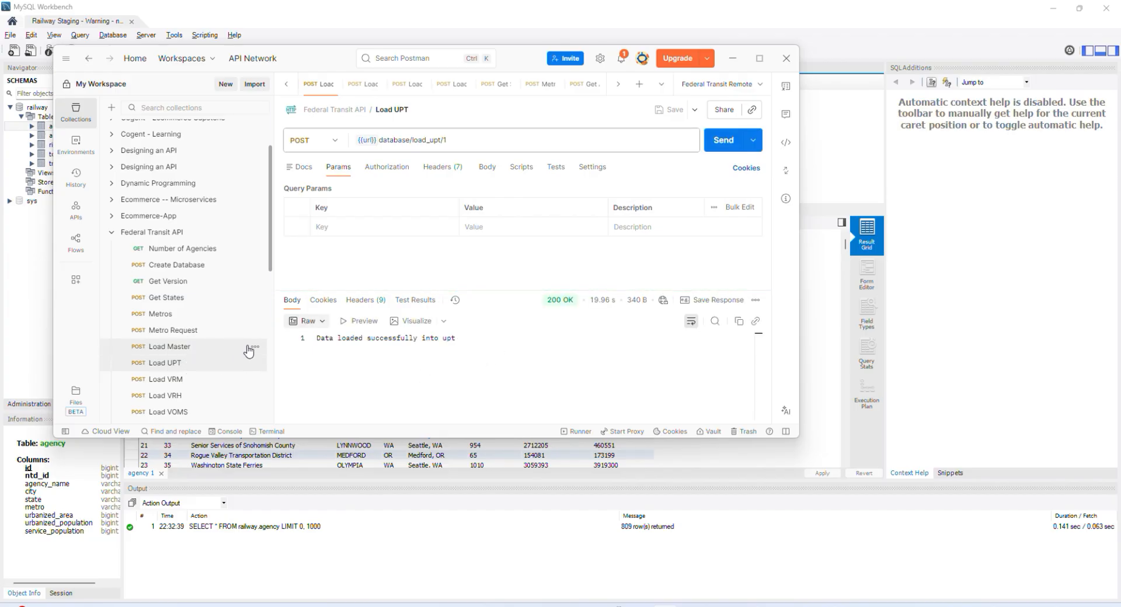
Step: Return to MySQL Workbench and select the agency table in the railway schema
{"action": "left_click", "coordinate": [44, 257]}
{"action": "left_click", "coordinate": [86, 127]}
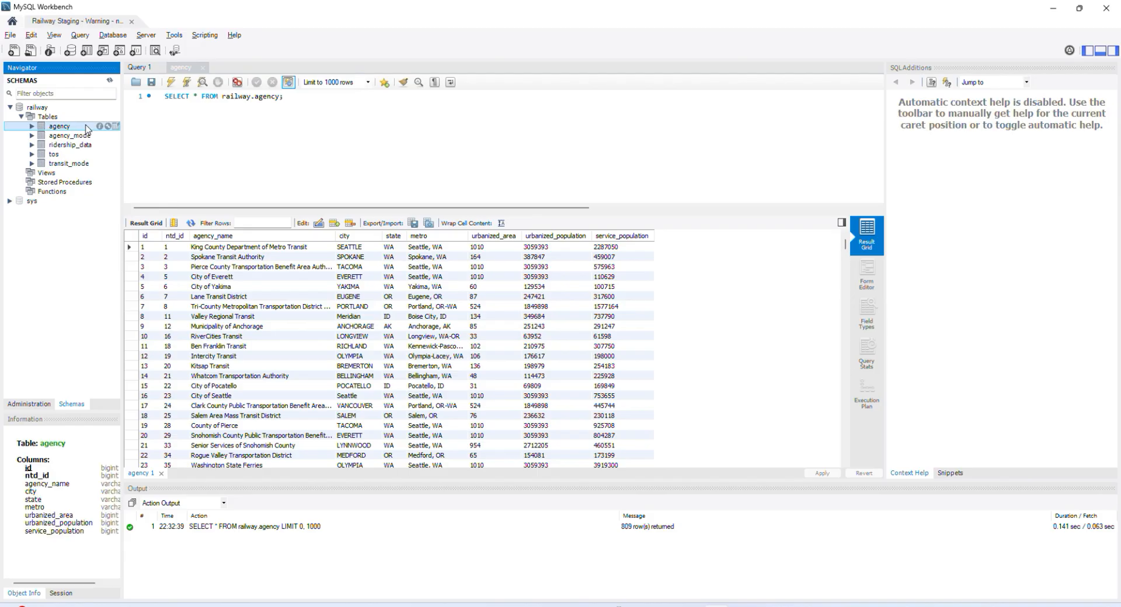
{"action": "left_click", "coordinate": [692, 587]}
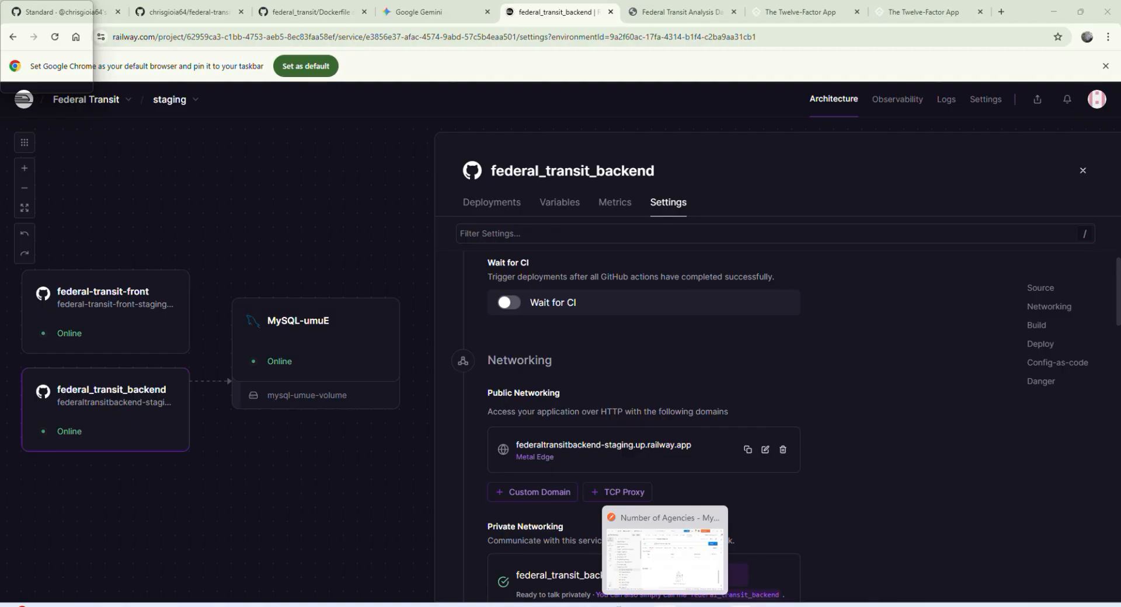
Step: In Postman, look through the Federal Transit API requests and inspect the url variable used by the Number of Agencies request
{"action": "left_click", "coordinate": [664, 606]}
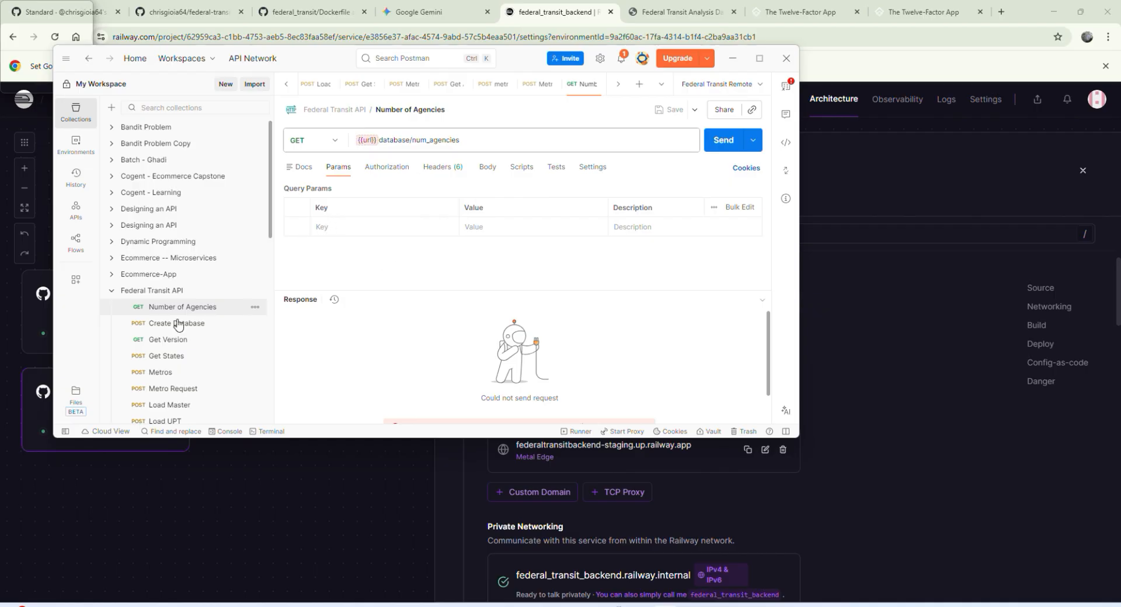
{"action": "scroll", "coordinate": [146, 287], "scroll_direction": "down", "scroll_amount": 1}
{"action": "scroll", "coordinate": [145, 283], "scroll_direction": "up", "scroll_amount": 1}
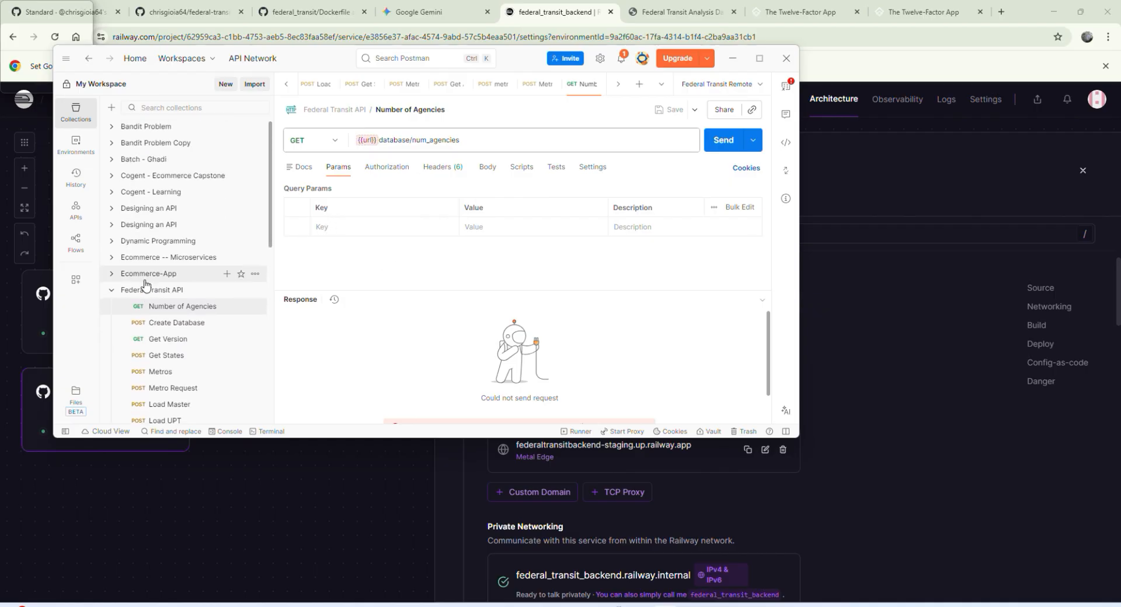
{"action": "scroll", "coordinate": [146, 285], "scroll_direction": "down", "scroll_amount": 1}
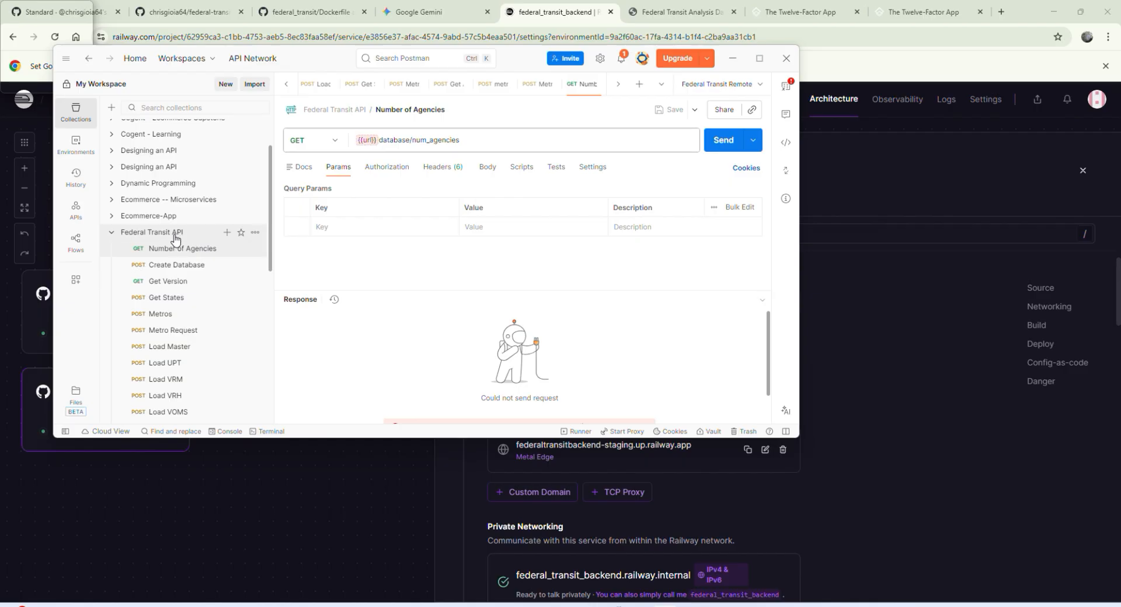
{"action": "left_click", "coordinate": [366, 140]}
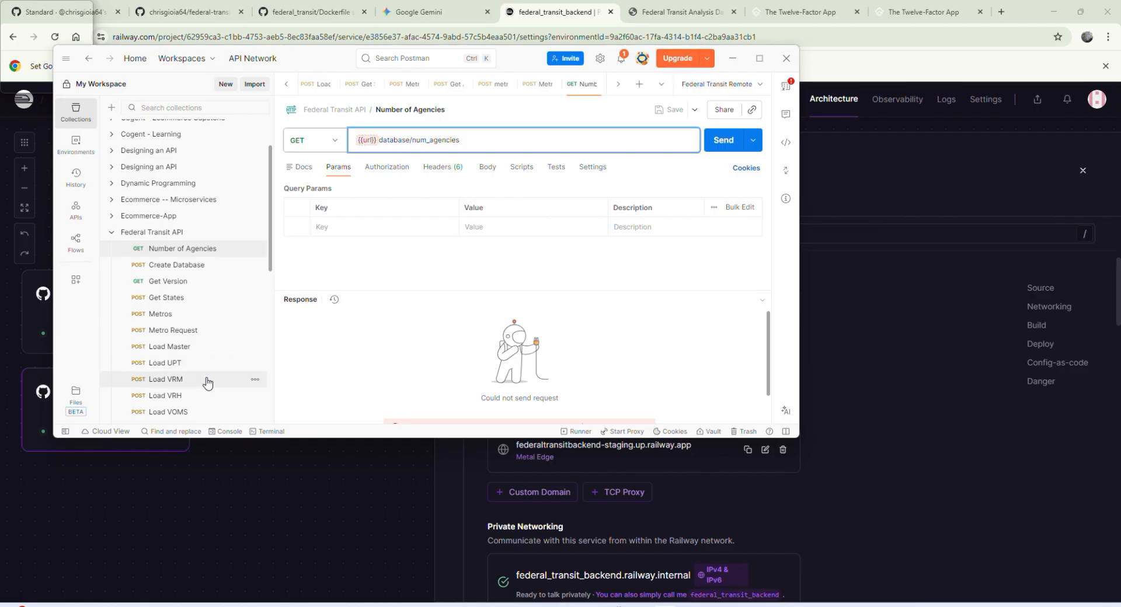
{"action": "mouse_move", "coordinate": [369, 142]}
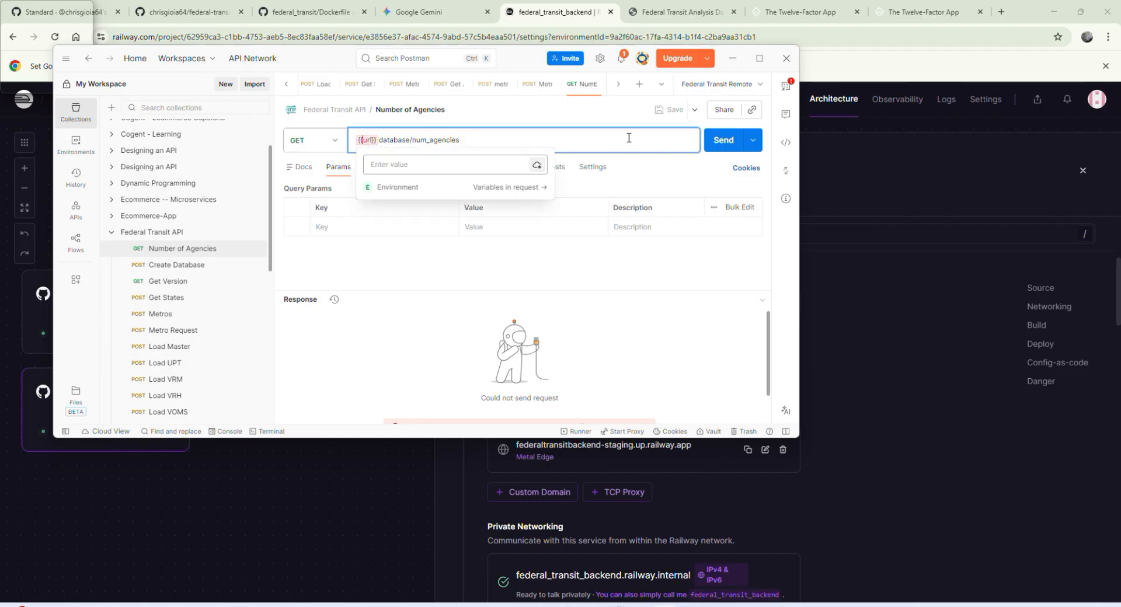
Step: Select Federal Transit Remote as the active environment and open its url variable's value for editing
{"action": "left_click", "coordinate": [733, 87]}
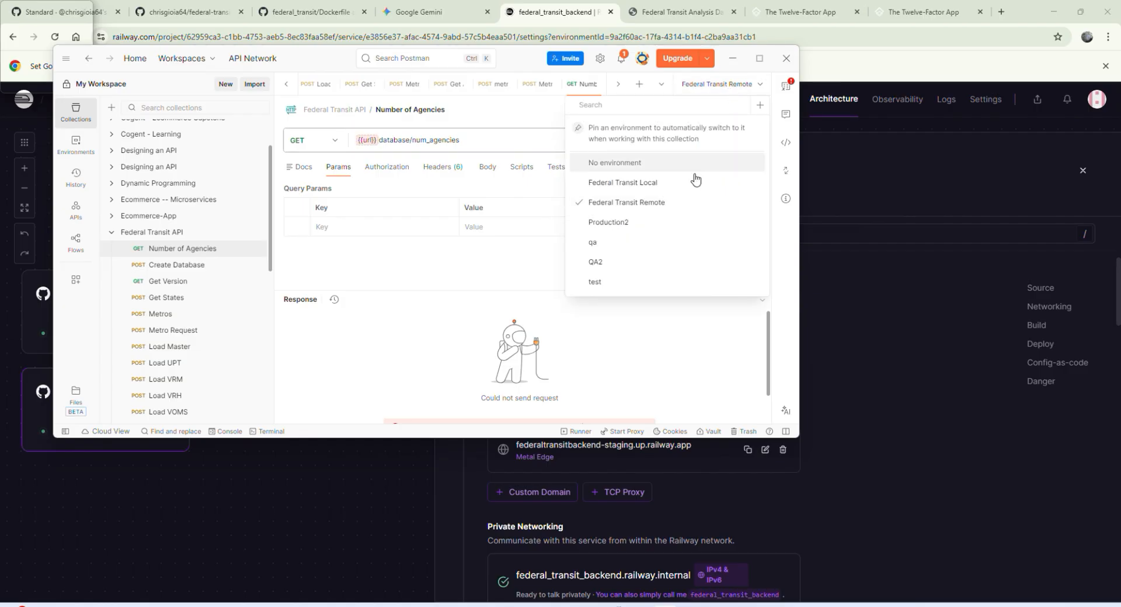
{"action": "left_click", "coordinate": [673, 208]}
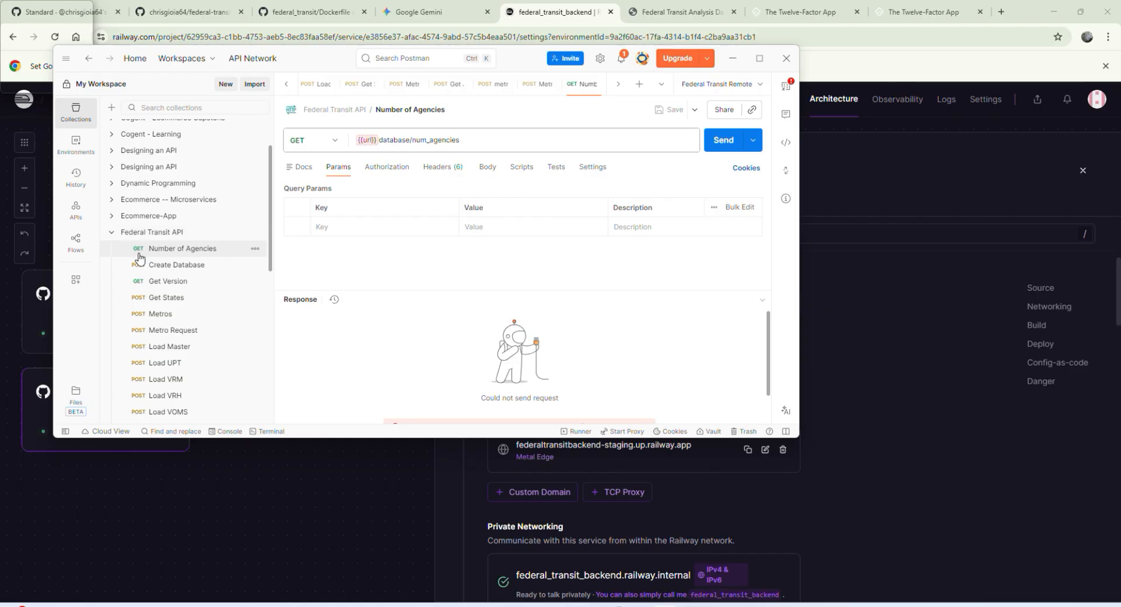
{"action": "left_click", "coordinate": [80, 150]}
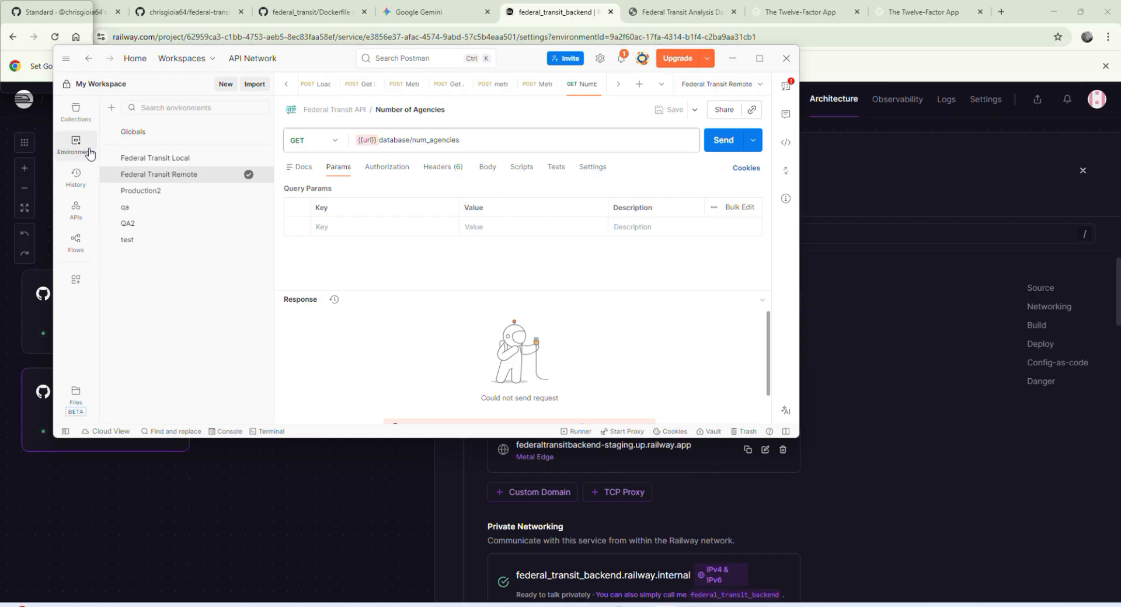
{"action": "left_click", "coordinate": [204, 178]}
{"action": "left_click", "coordinate": [508, 303]}
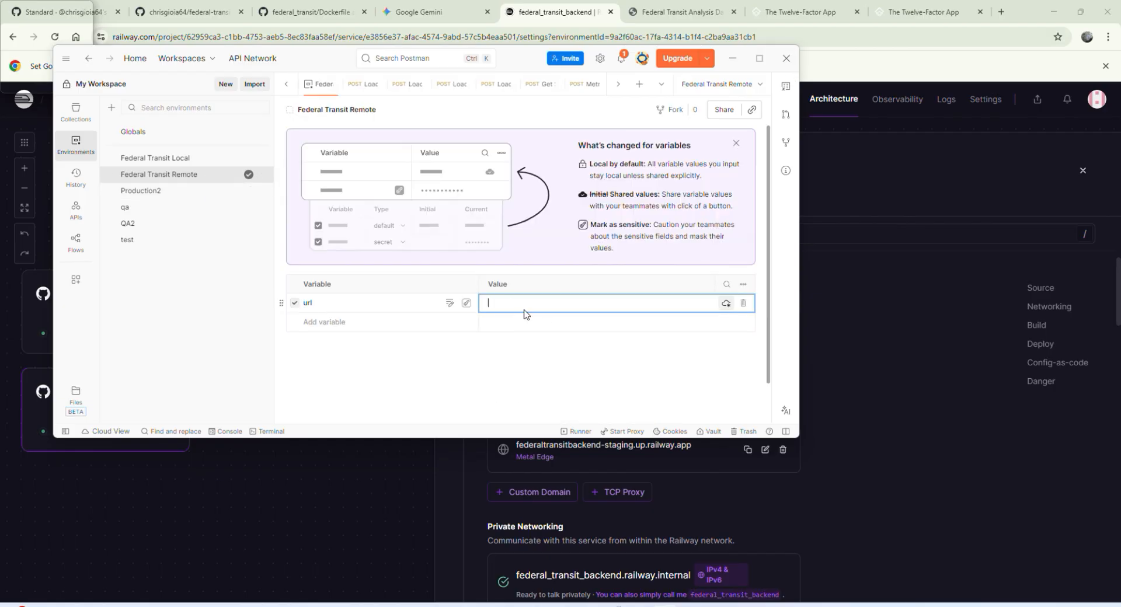
Step: Switch to Railway in the browser and copy federal_transit_backend's public networking domain
{"action": "left_click", "coordinate": [594, 454]}
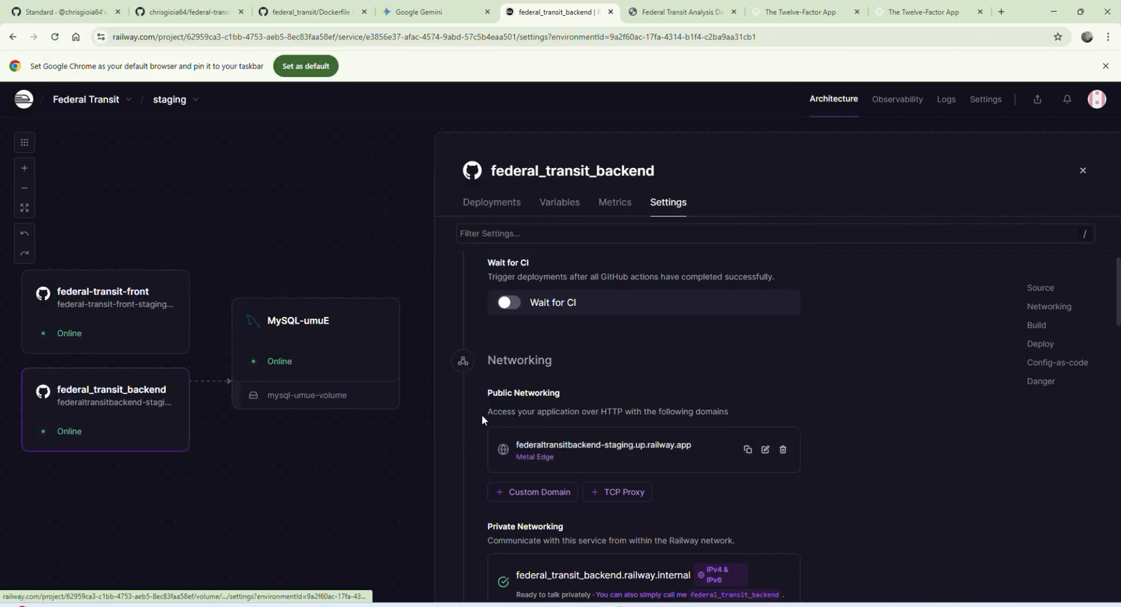
{"action": "scroll", "coordinate": [583, 433], "scroll_direction": "down", "scroll_amount": 2}
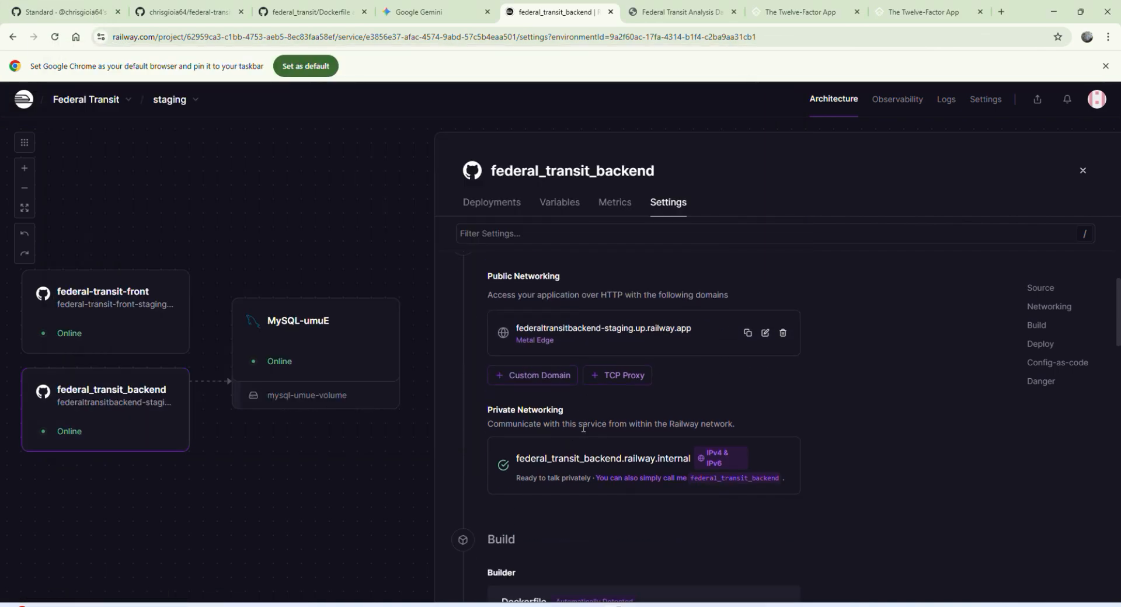
{"action": "scroll", "coordinate": [578, 432], "scroll_direction": "up", "scroll_amount": 1}
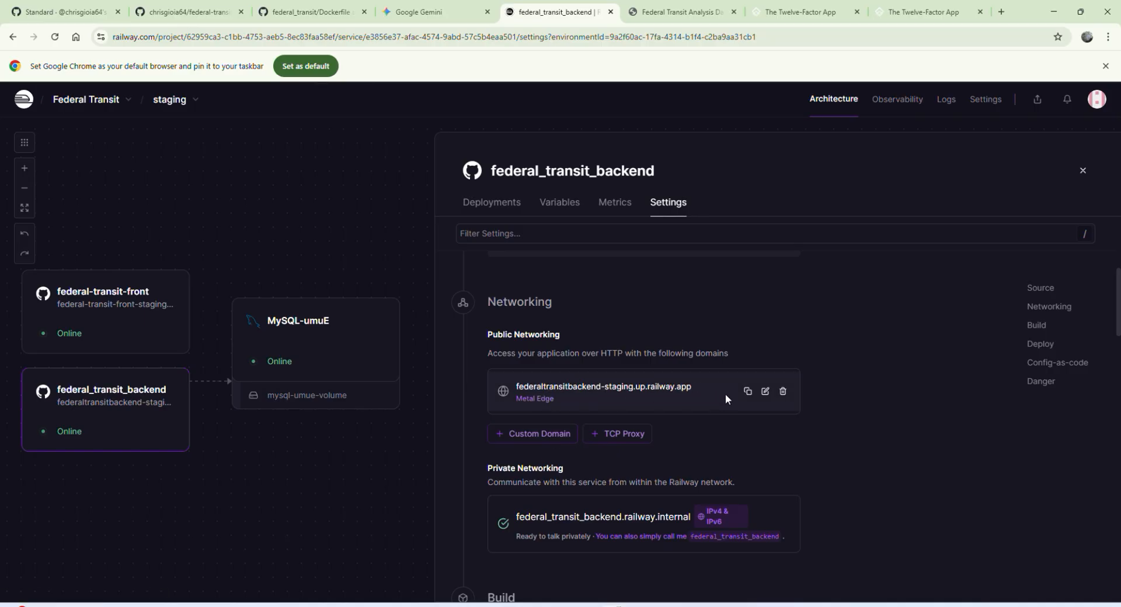
{"action": "key", "text": "alt+Tab"}
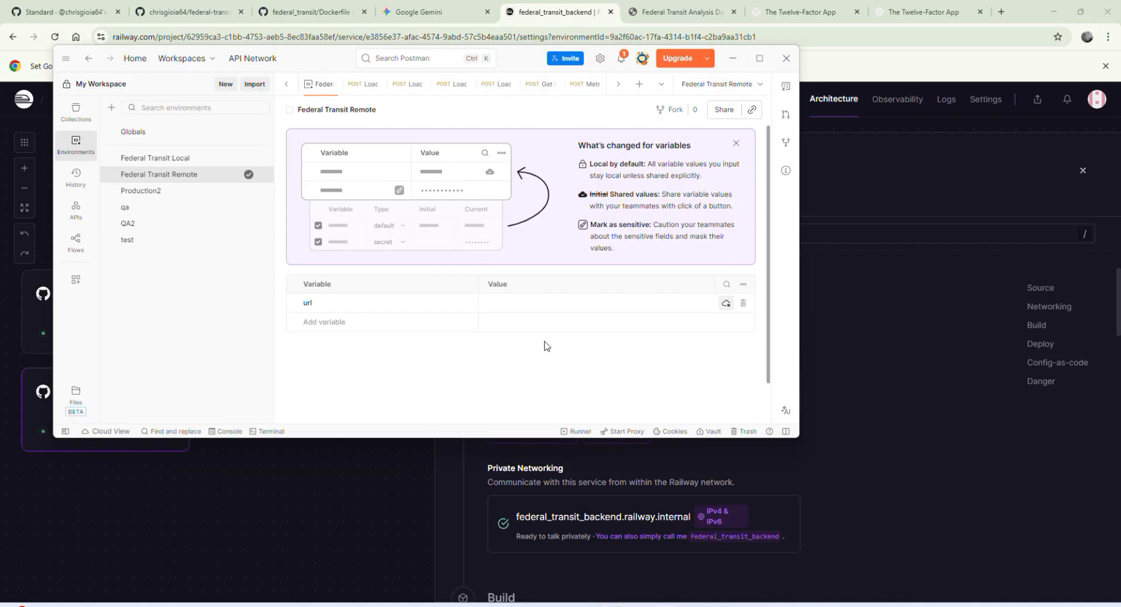
{"action": "left_click", "coordinate": [560, 304]}
{"action": "type", "text": "federaltransitbackend-staging.up.railway.app"}
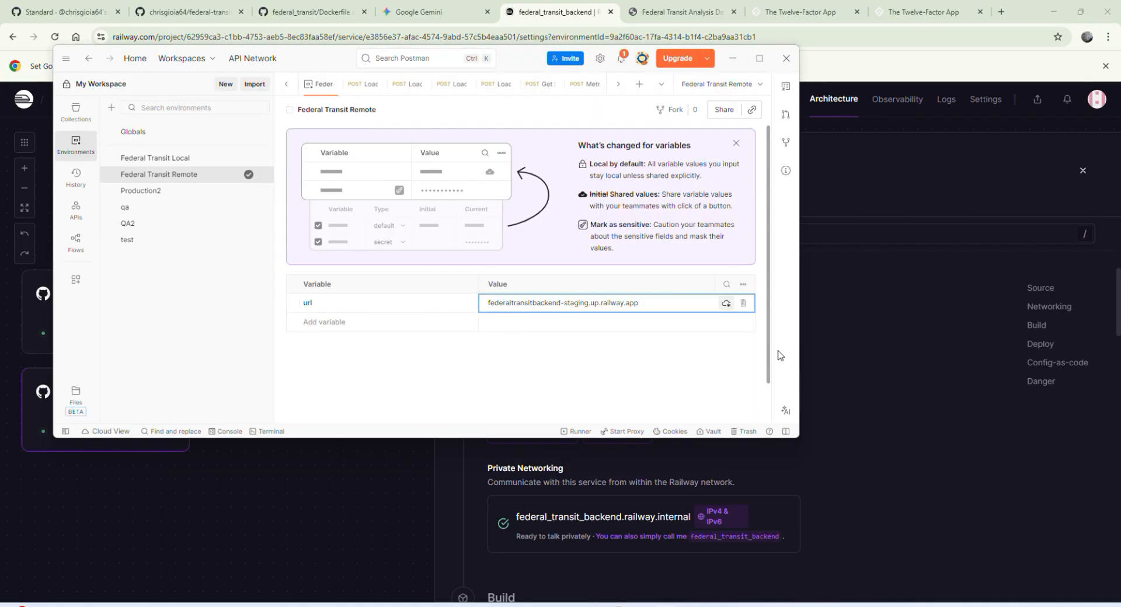
{"action": "key", "text": "Home"}
{"action": "type", "text": "http"}
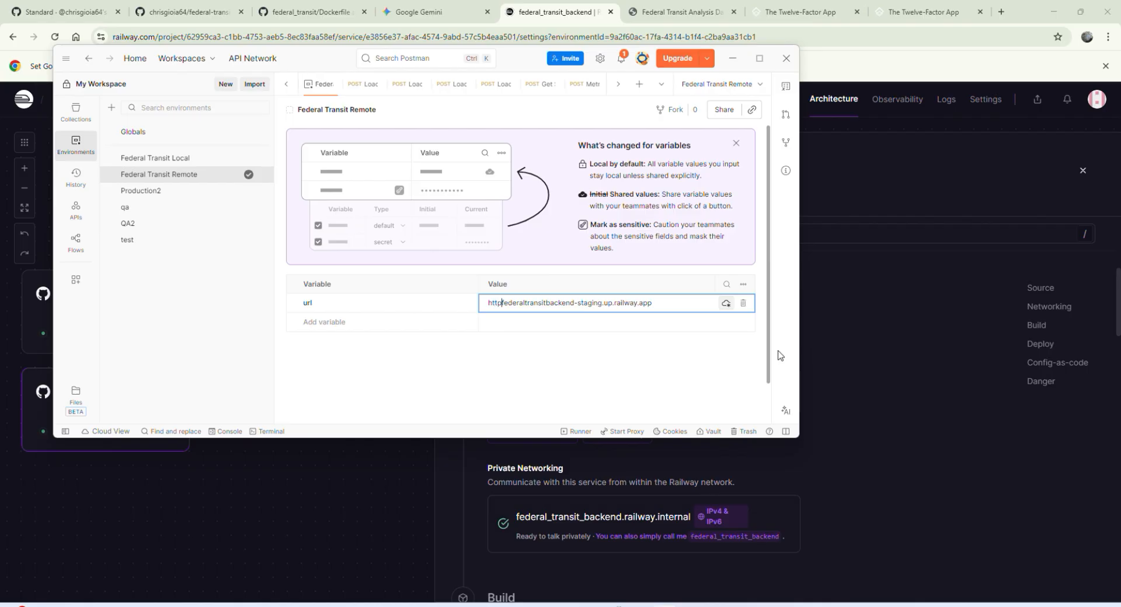
{"action": "type", "text": "://"}
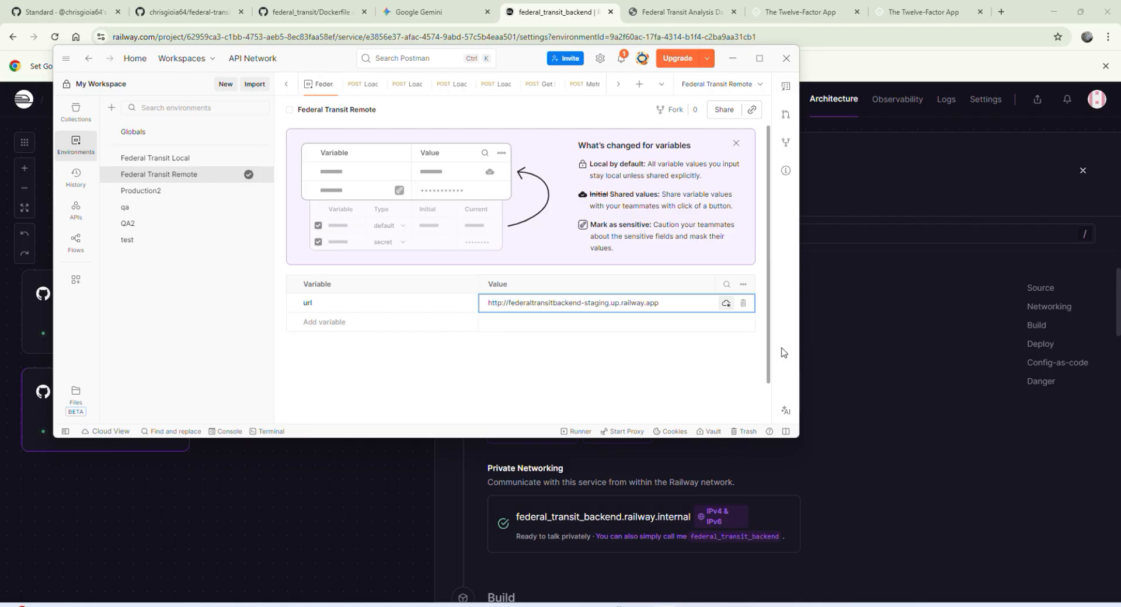
{"action": "left_click", "coordinate": [664, 302]}
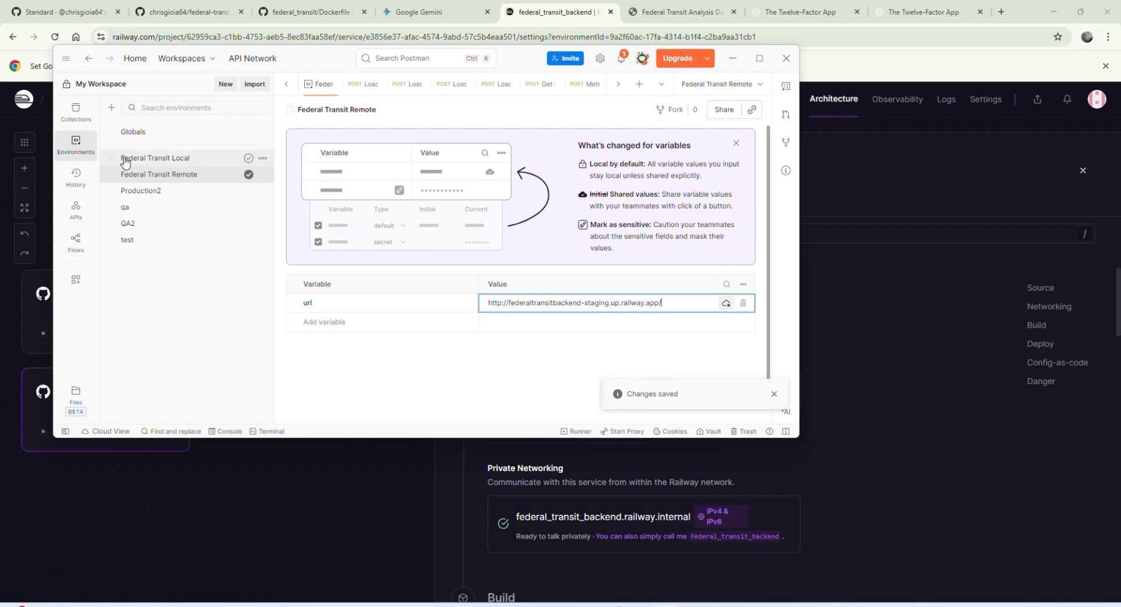
Step: Open the Number of Agencies request in the Federal Transit API collection and send it
{"action": "left_click", "coordinate": [75, 111]}
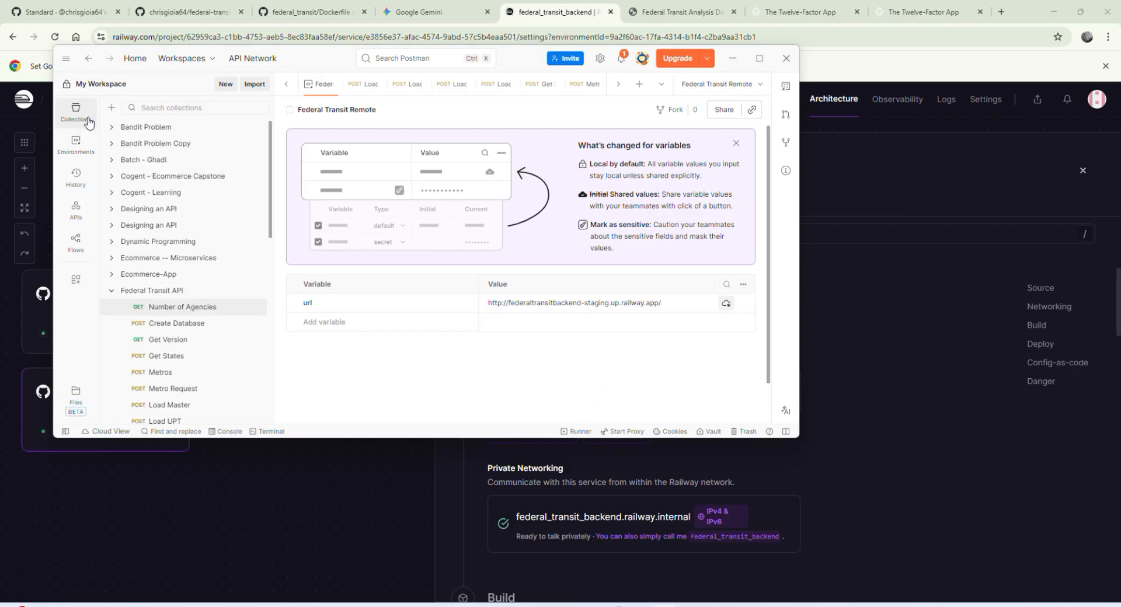
{"action": "left_click", "coordinate": [204, 315]}
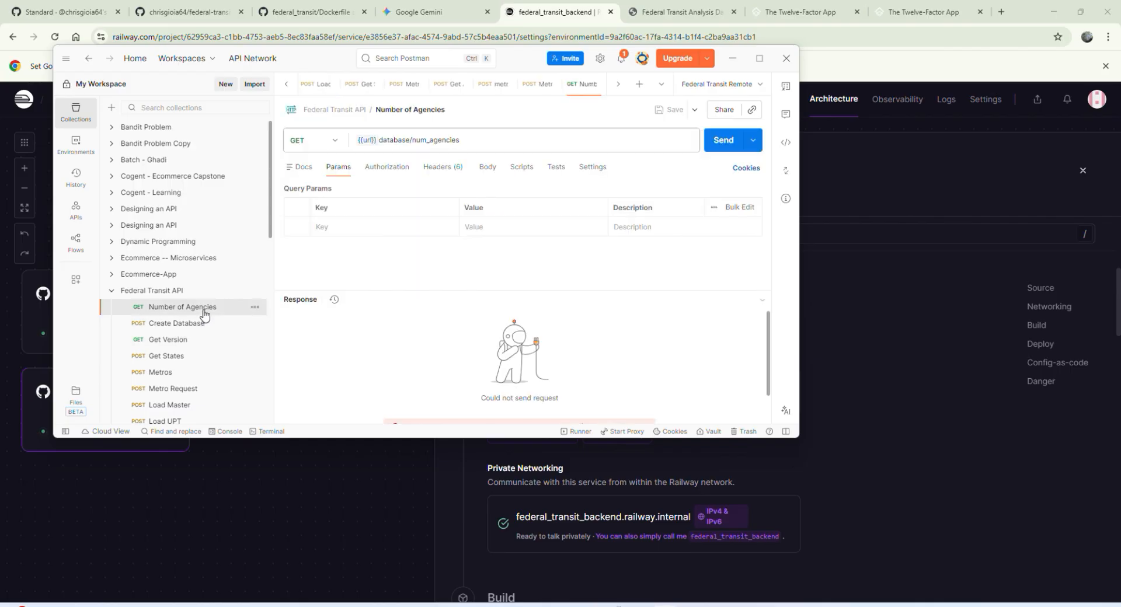
{"action": "left_click", "coordinate": [716, 143]}
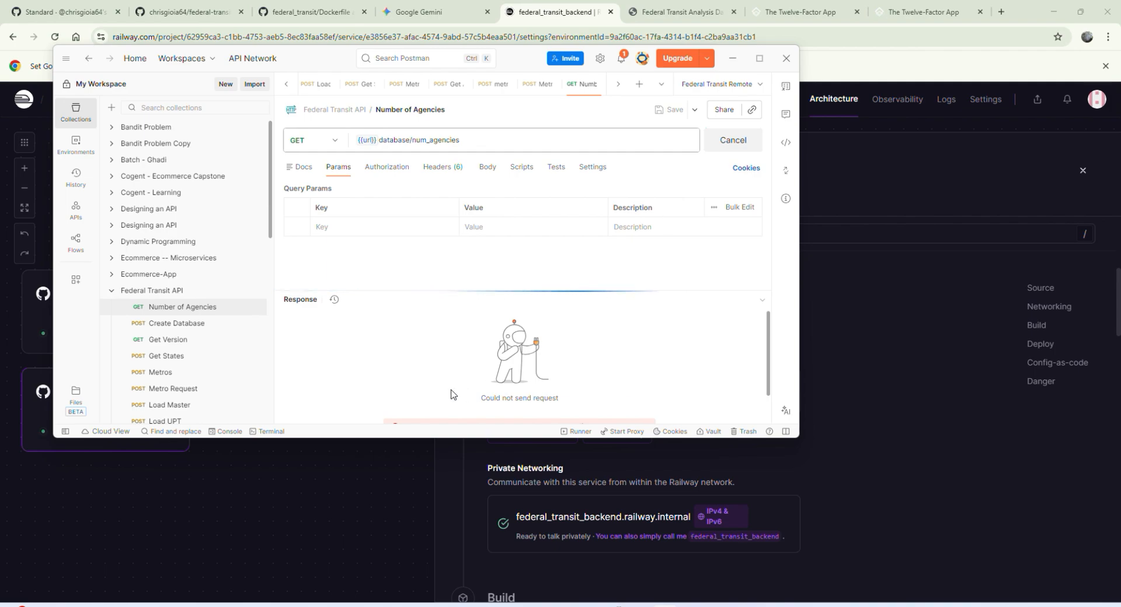
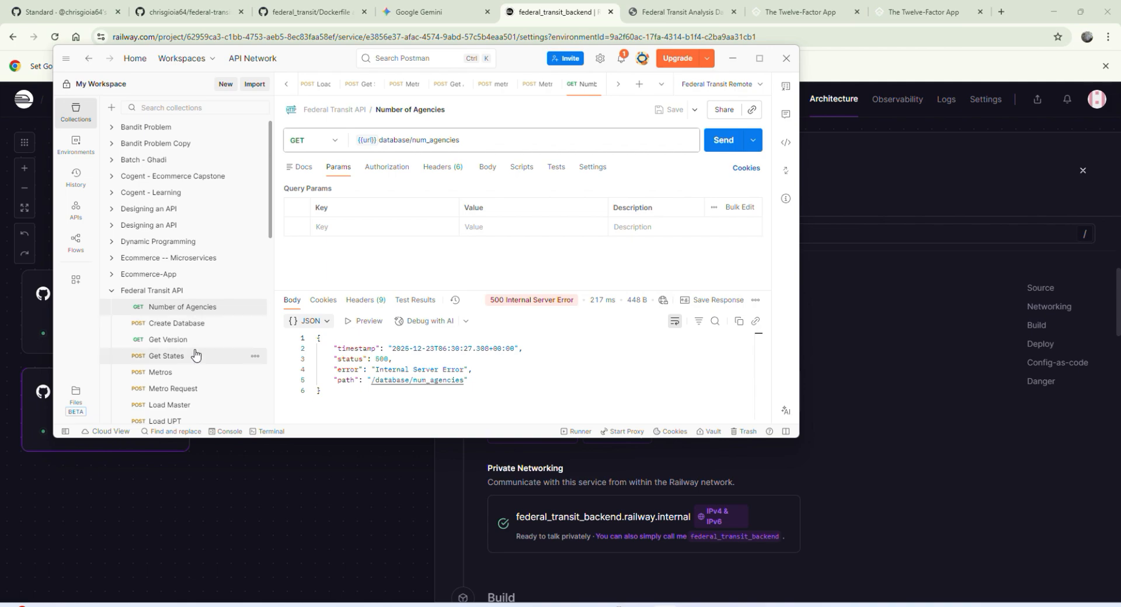
Step: Try to create the database by sending the Create Database request from the Federal Transit API collection
{"action": "left_click", "coordinate": [200, 324]}
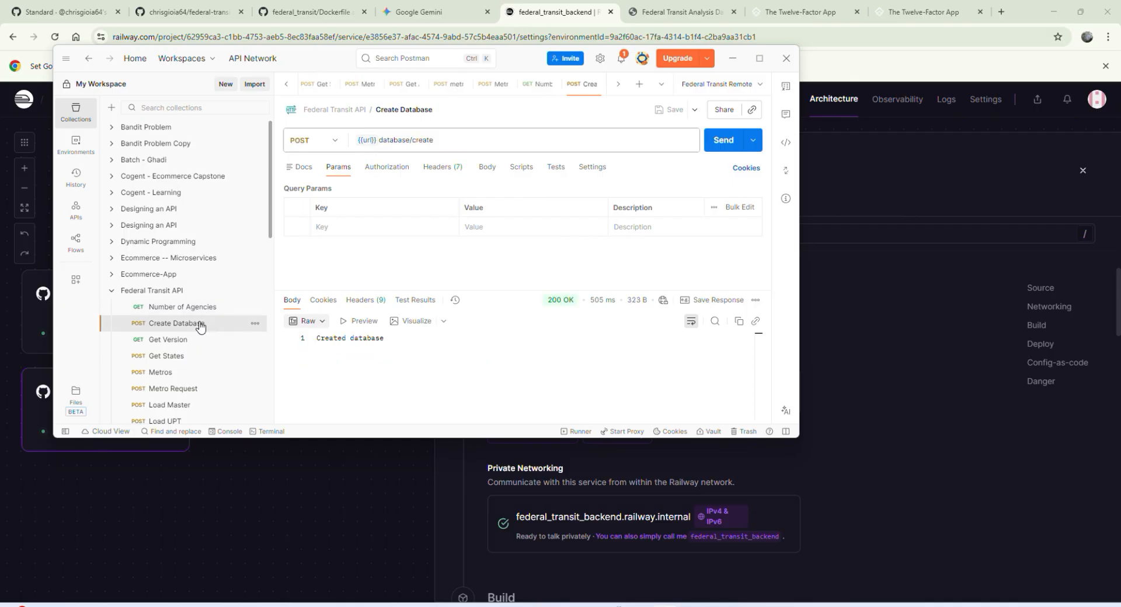
{"action": "left_click", "coordinate": [725, 140]}
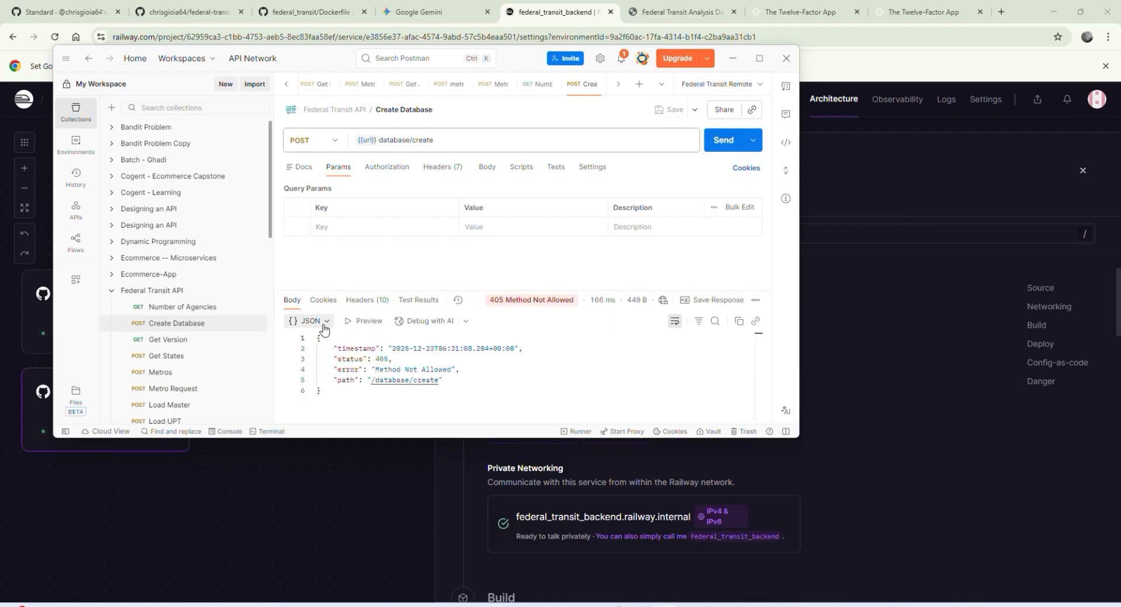
Step: Change the Federal Transit Remote environment's url variable to https//federaltransitbackend-staging.up.railway.app/ and save it
{"action": "left_click", "coordinate": [81, 148]}
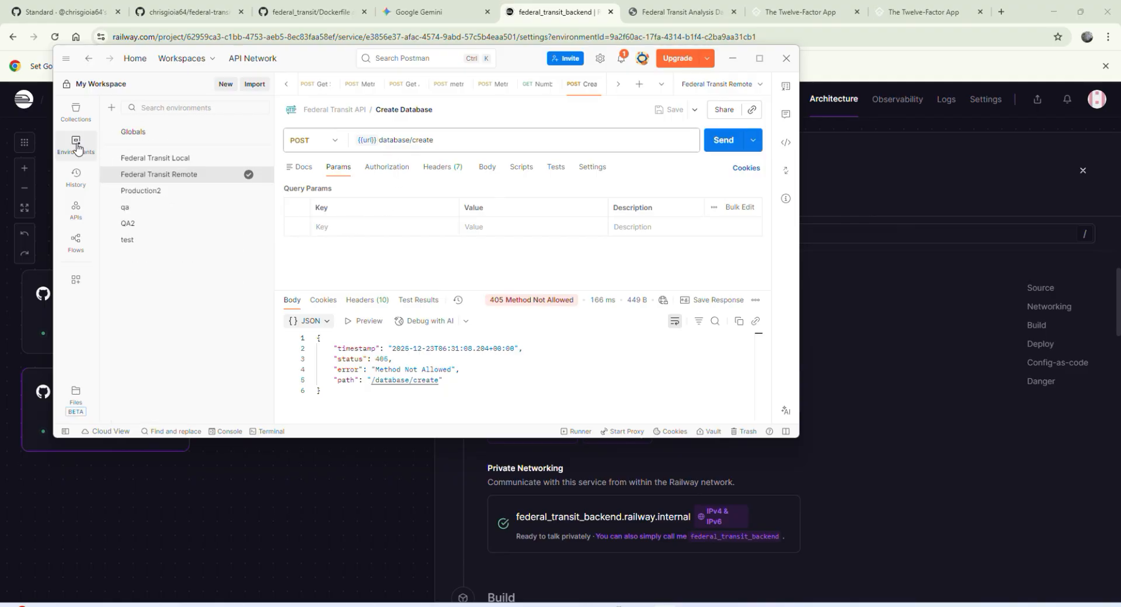
{"action": "left_click", "coordinate": [85, 150]}
{"action": "left_click", "coordinate": [86, 151]}
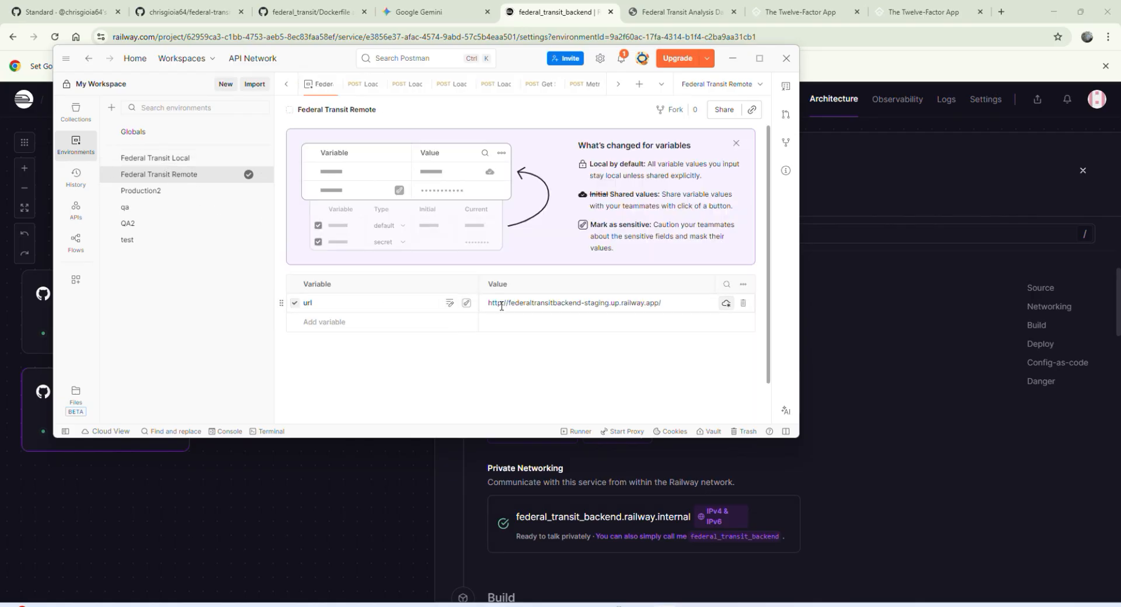
{"action": "left_click", "coordinate": [503, 305]}
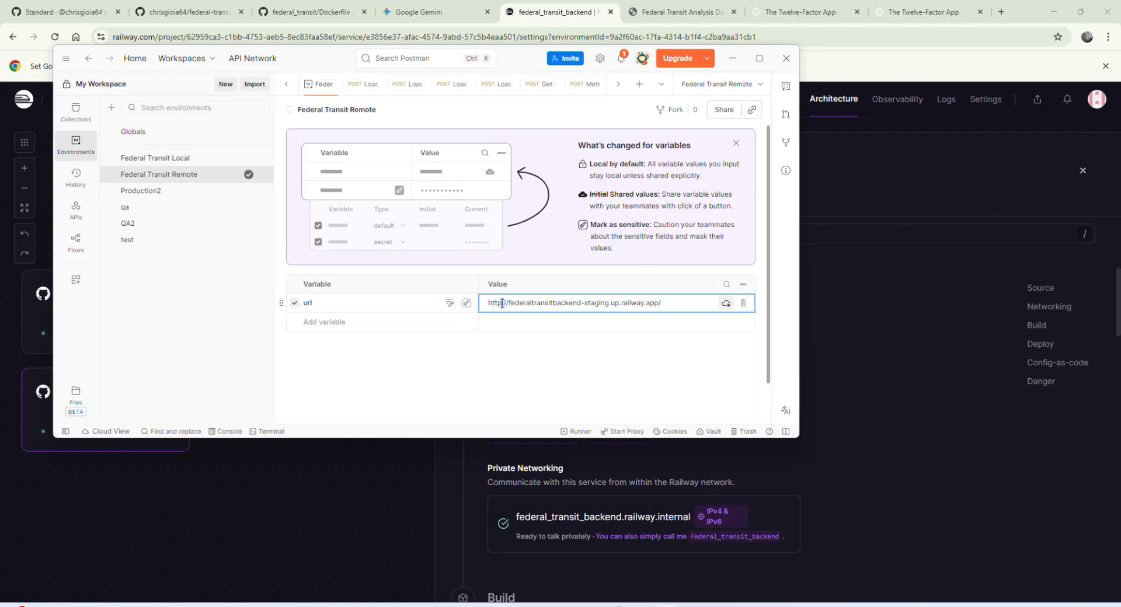
{"action": "type", "text": "s"}
{"action": "key", "text": "ctrl+s"}
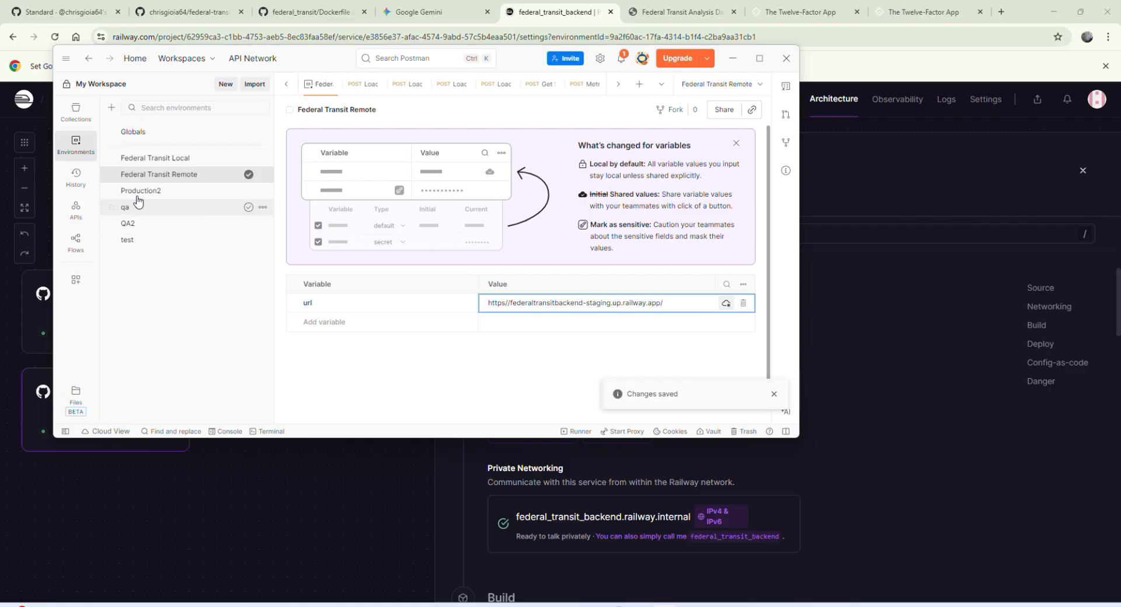
Step: Try the Create Database request again with the edited url, read its response details and resend it
{"action": "left_click", "coordinate": [75, 114]}
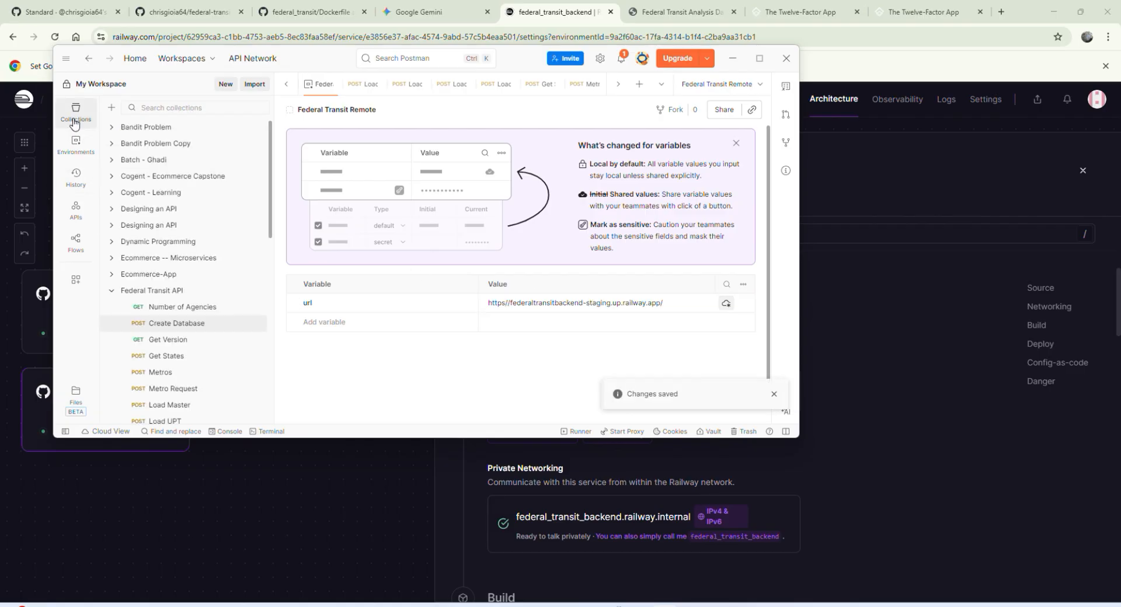
{"action": "left_click", "coordinate": [198, 327]}
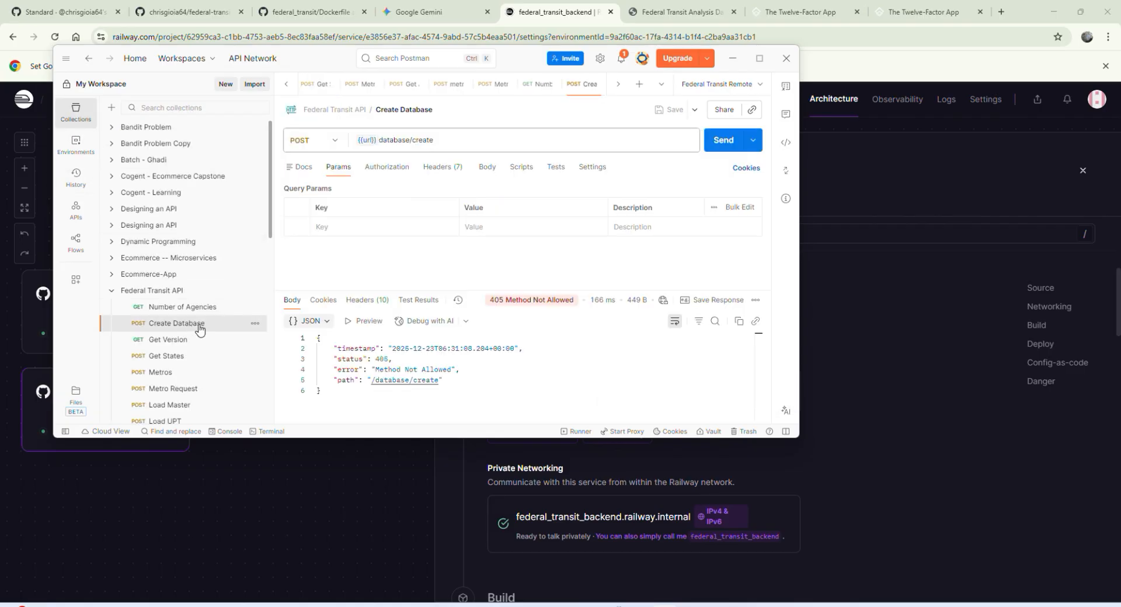
{"action": "left_click", "coordinate": [721, 146]}
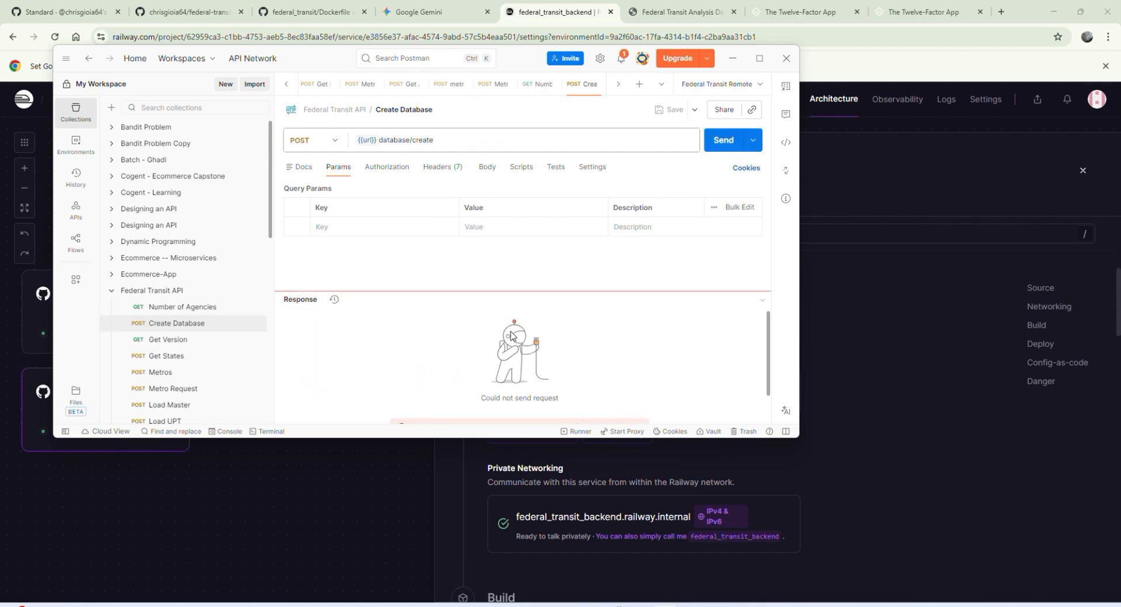
{"action": "scroll", "coordinate": [452, 354], "scroll_direction": "down", "scroll_amount": 1}
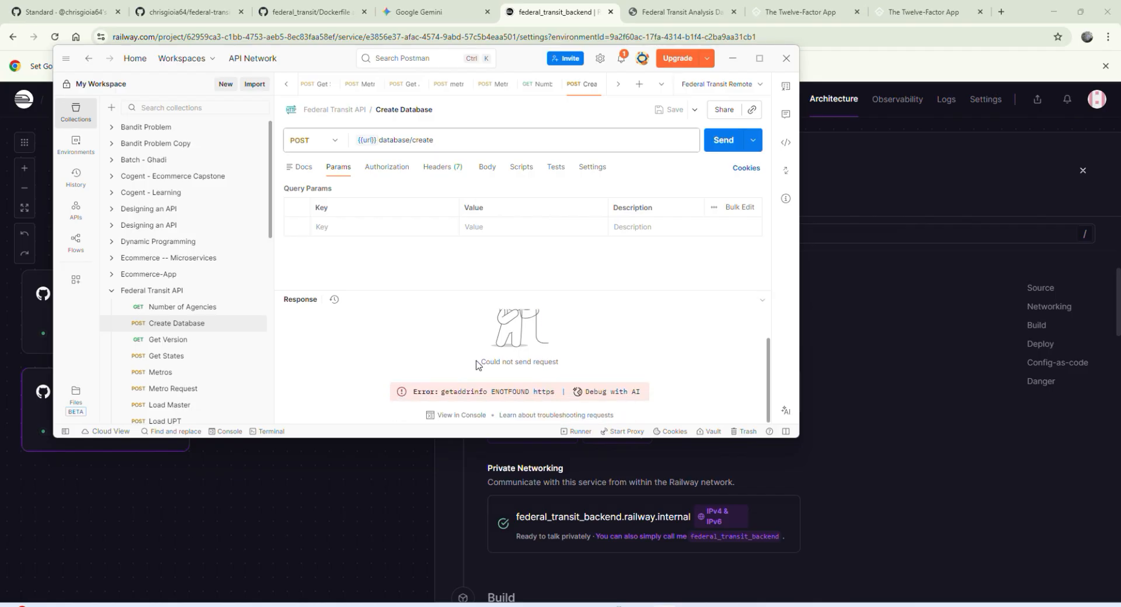
{"action": "scroll", "coordinate": [396, 362], "scroll_direction": "up", "scroll_amount": 1}
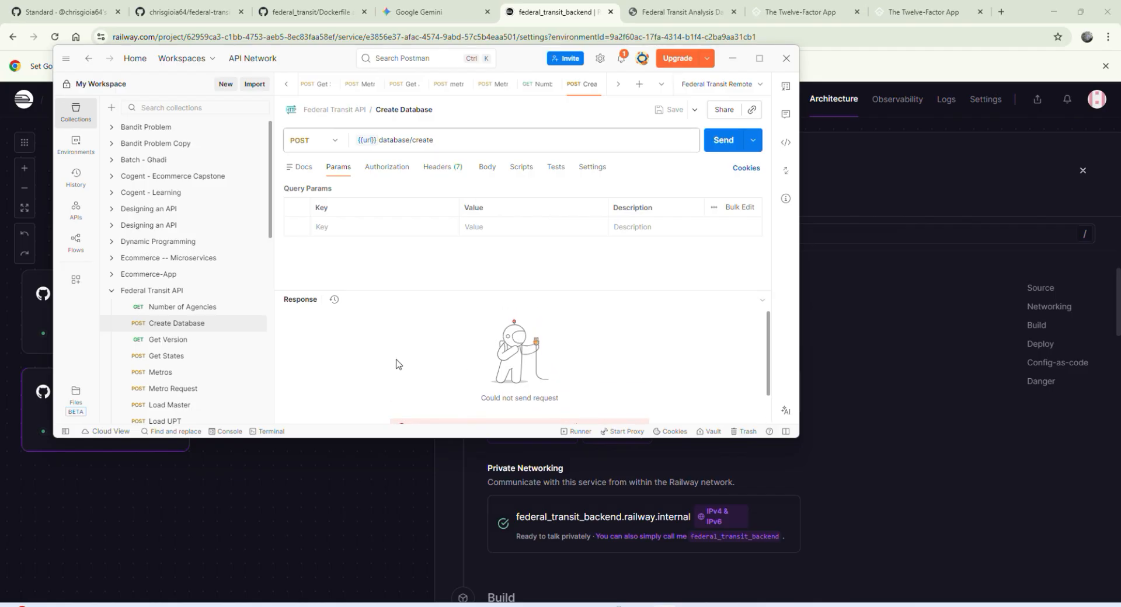
{"action": "scroll", "coordinate": [395, 362], "scroll_direction": "down", "scroll_amount": 1}
{"action": "left_click", "coordinate": [726, 140]}
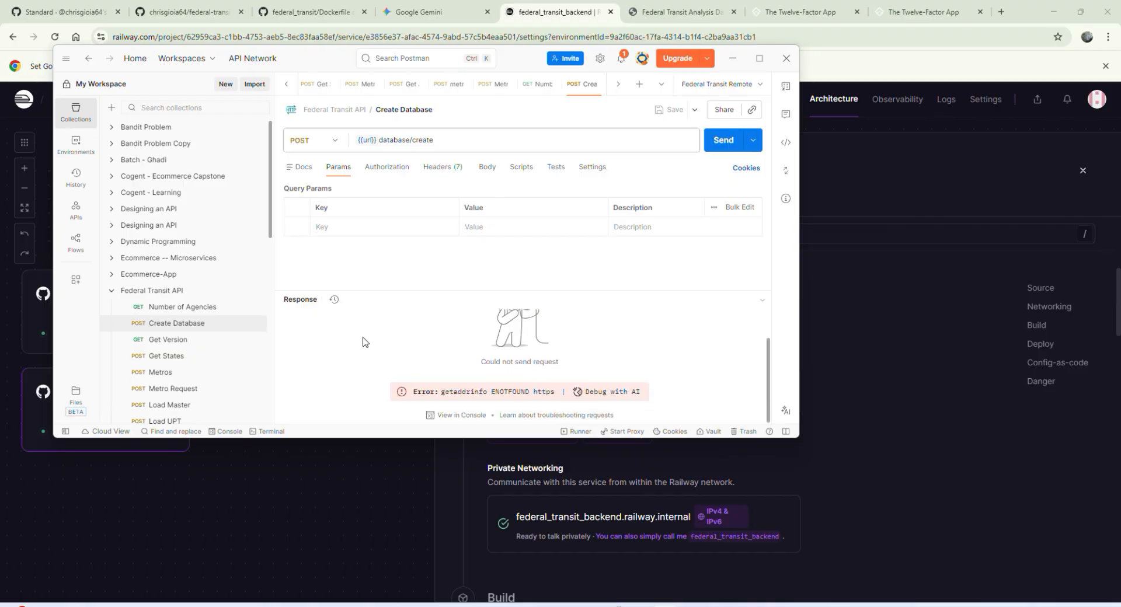
{"action": "left_click", "coordinate": [80, 143]}
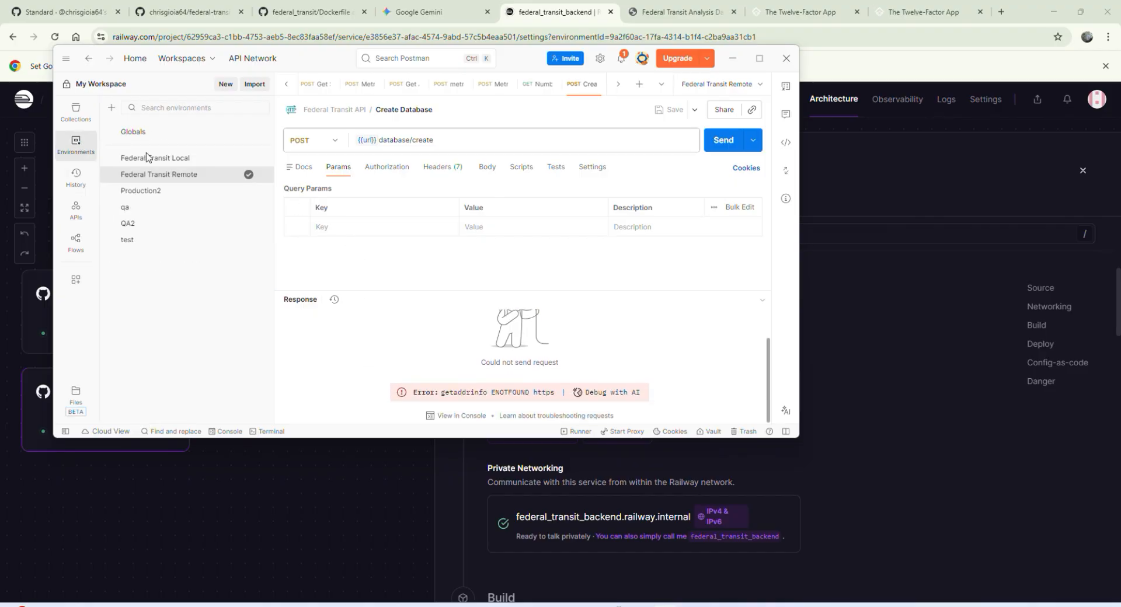
{"action": "left_click", "coordinate": [185, 176]}
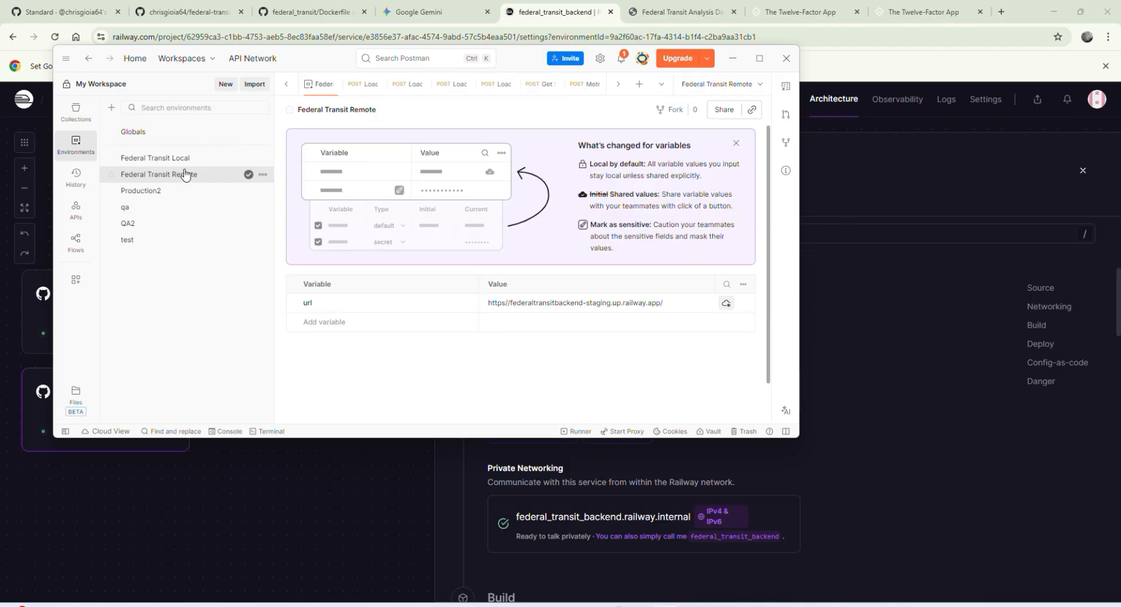
{"action": "left_click", "coordinate": [658, 300]}
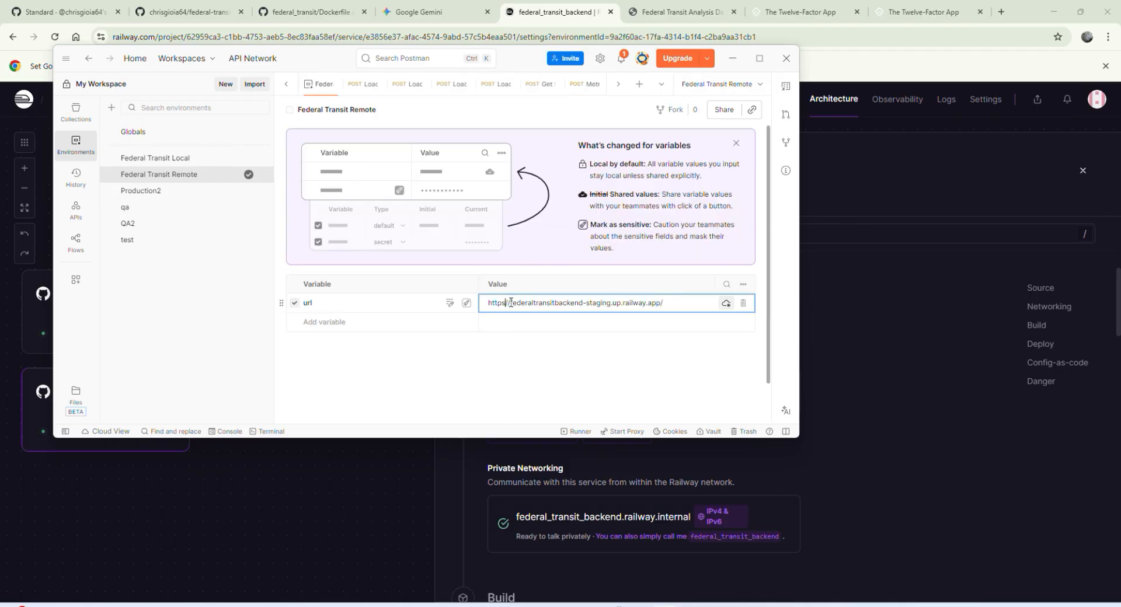
{"action": "type", "text": ":"}
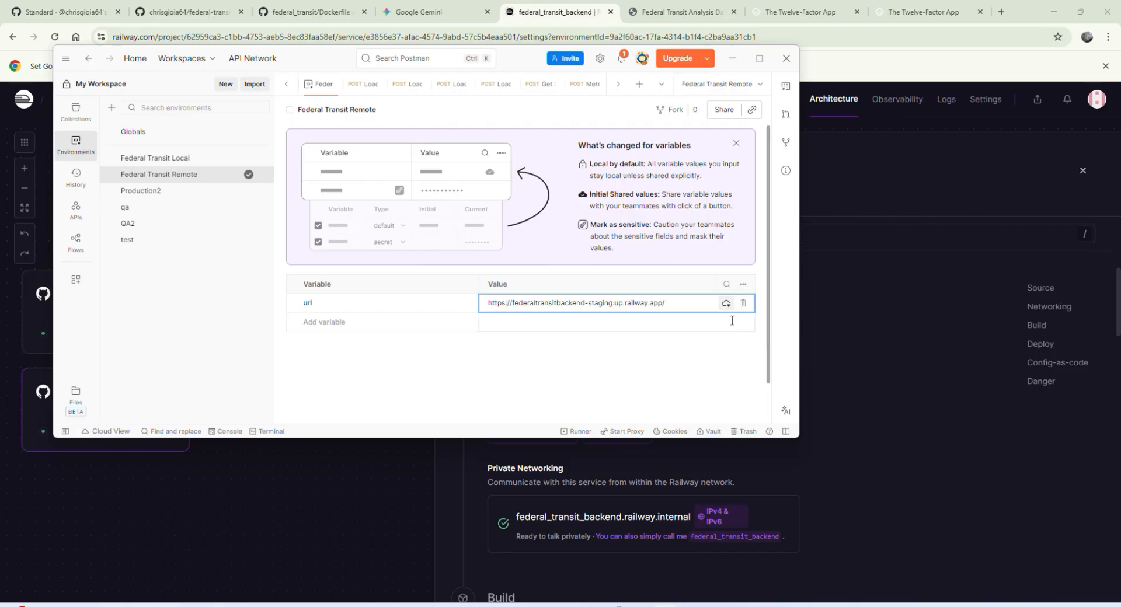
{"action": "key", "text": "ctrl+s"}
Step: Reopen the Create Database request in the Federal Transit API collection and send it with the corrected url
{"action": "left_click", "coordinate": [75, 111]}
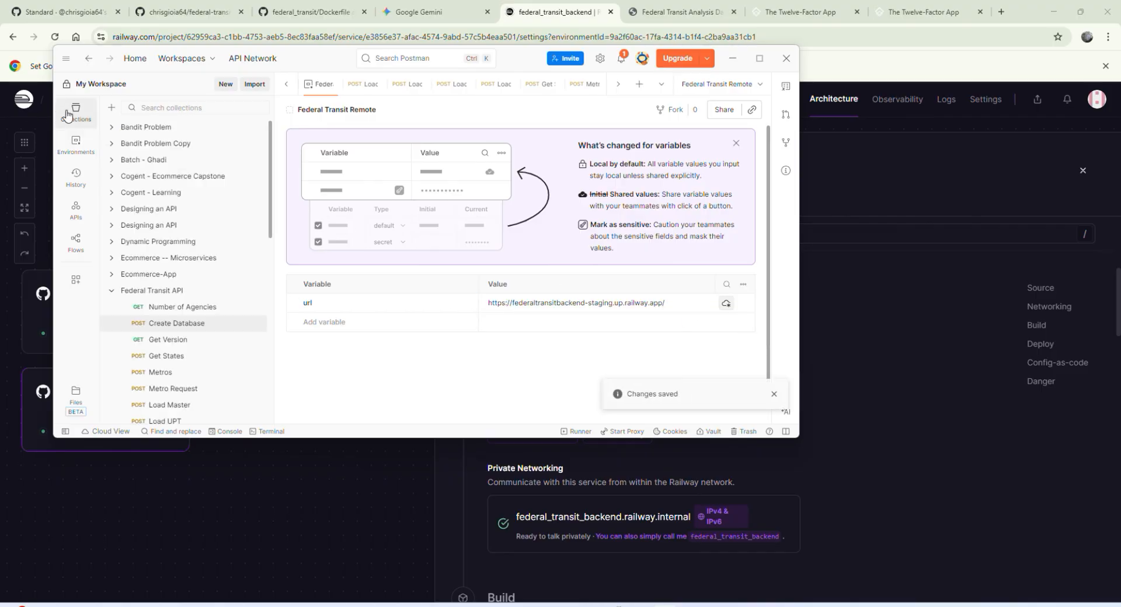
{"action": "left_click", "coordinate": [74, 111]}
{"action": "left_click", "coordinate": [75, 111]}
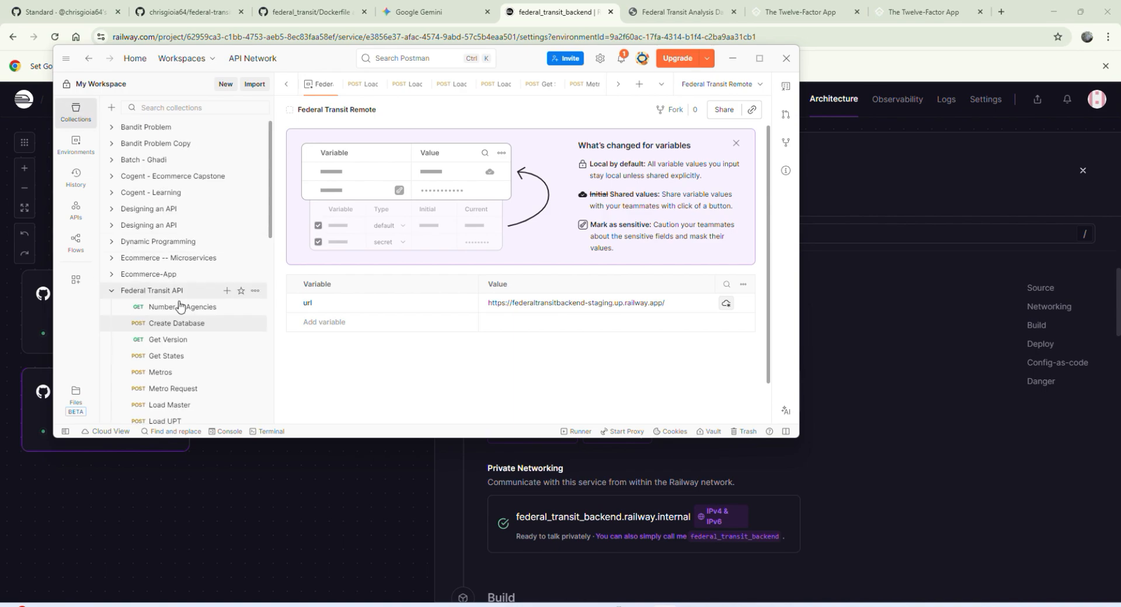
{"action": "left_click", "coordinate": [195, 324]}
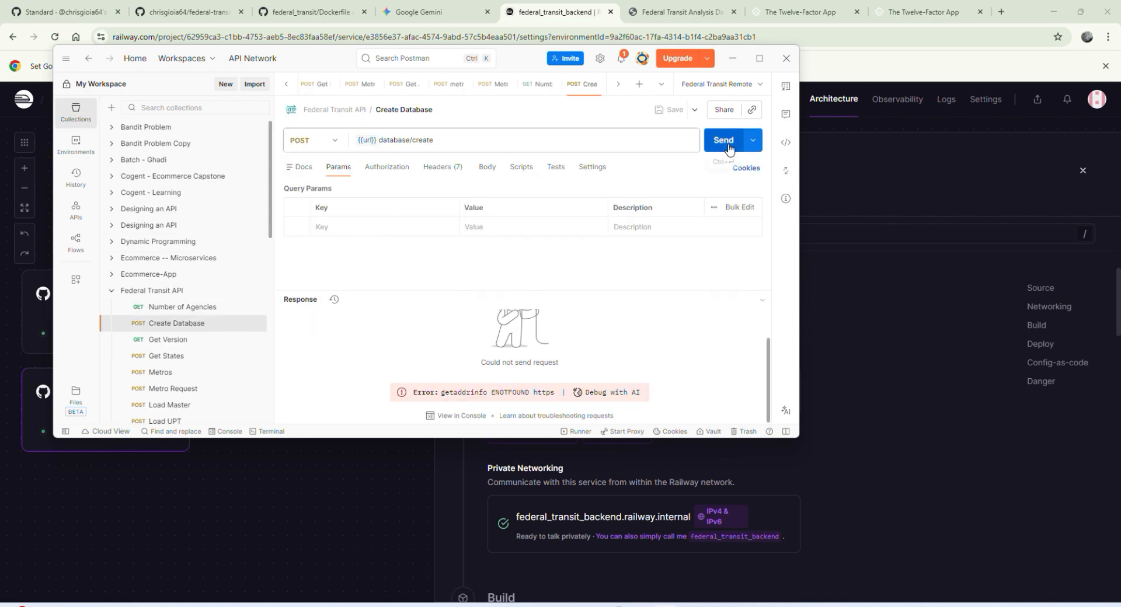
{"action": "left_click", "coordinate": [723, 141]}
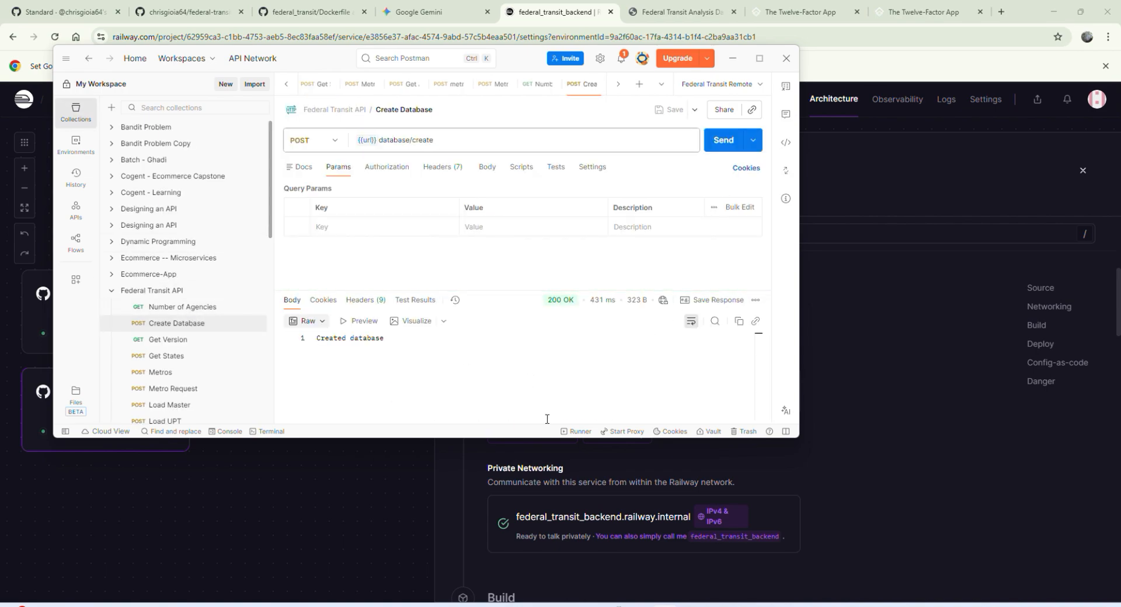
Step: Switch to MySQL Workbench, refresh the schemas and examine the railway schema's tables, including the agency and ridership_data columns
{"action": "left_click", "coordinate": [717, 606]}
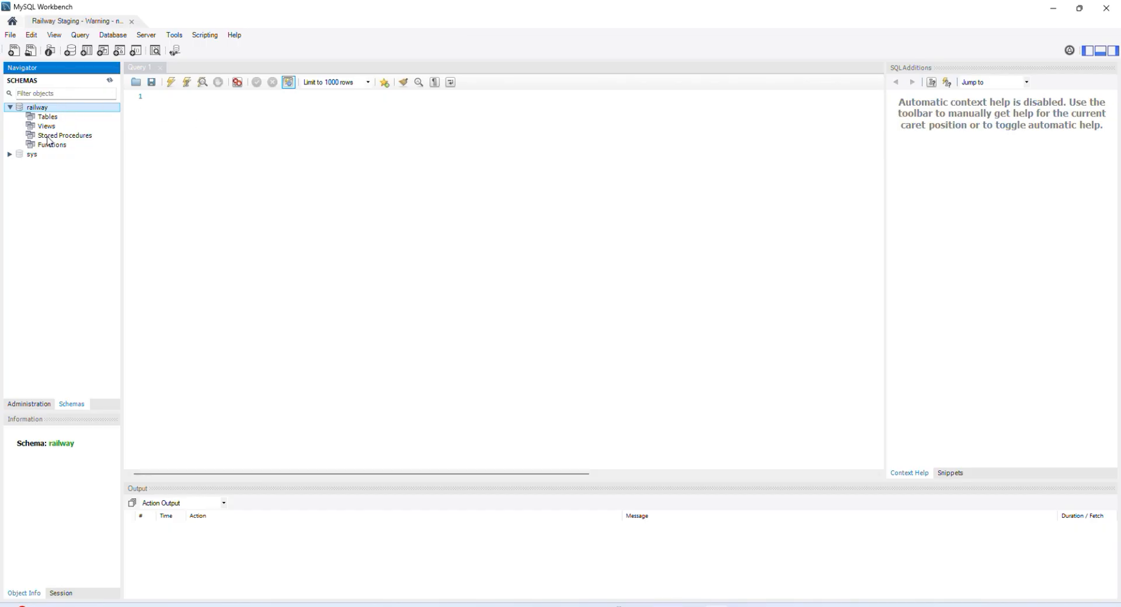
{"action": "left_click", "coordinate": [109, 82]}
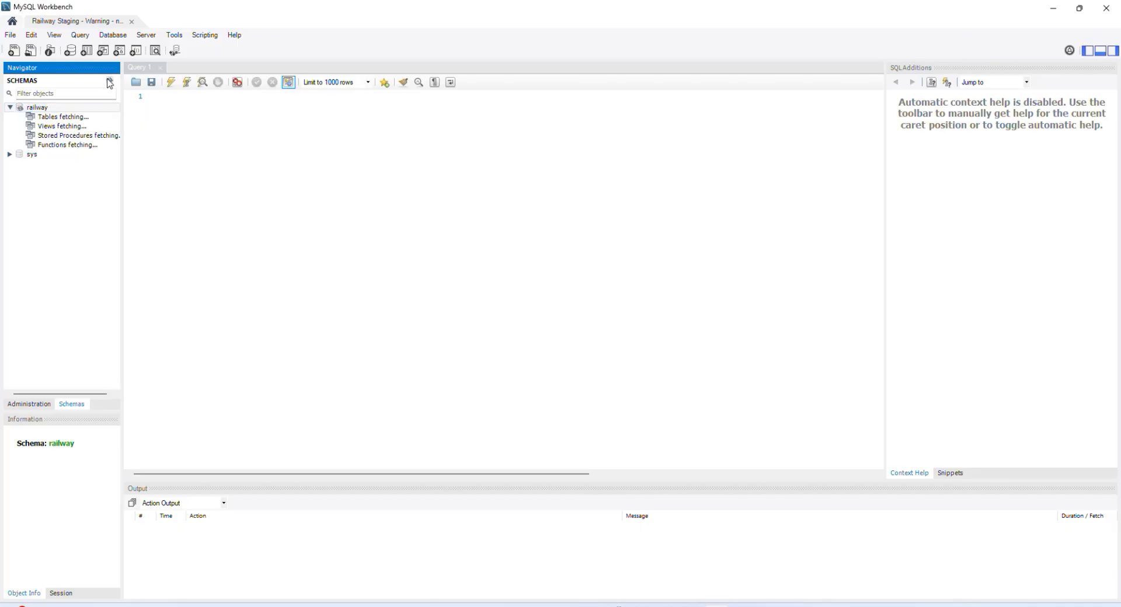
{"action": "left_click", "coordinate": [21, 117]}
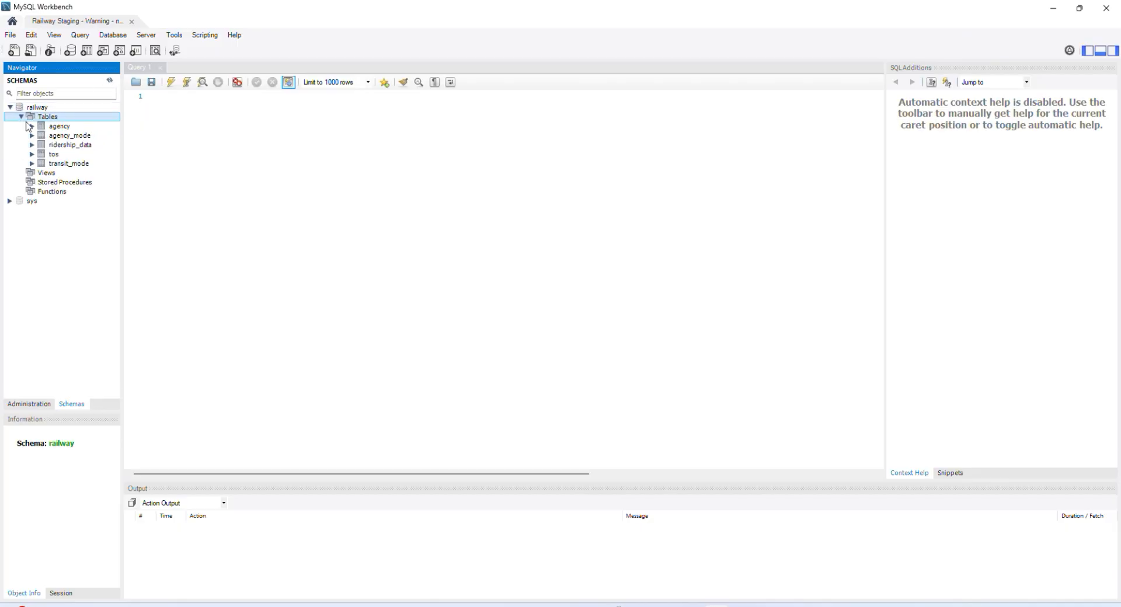
{"action": "left_click", "coordinate": [58, 135]}
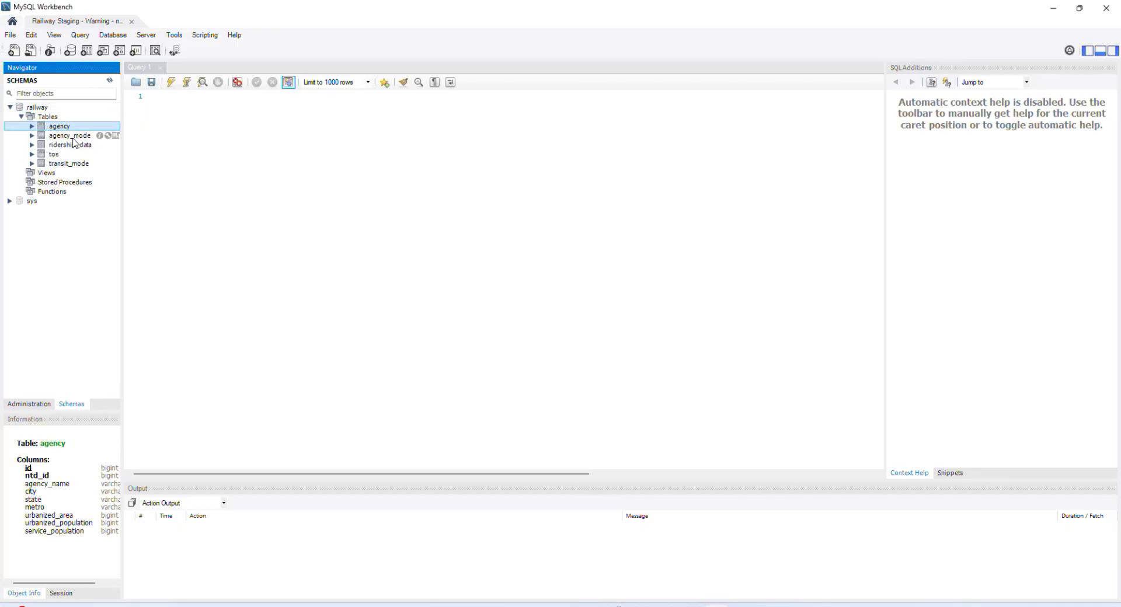
{"action": "left_click", "coordinate": [73, 145]}
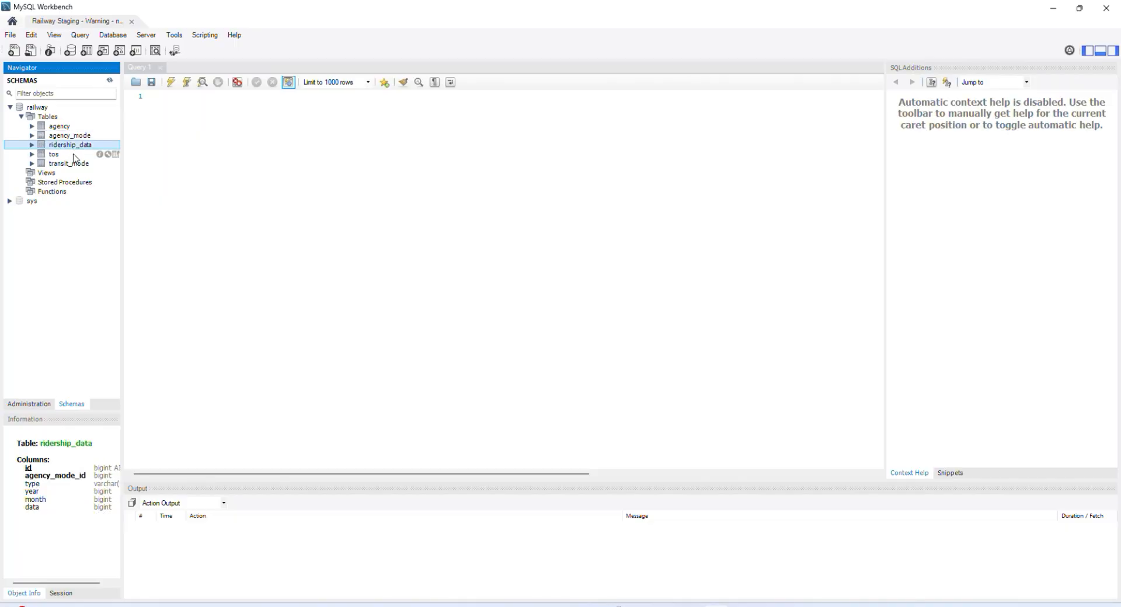
{"action": "left_click", "coordinate": [75, 126]}
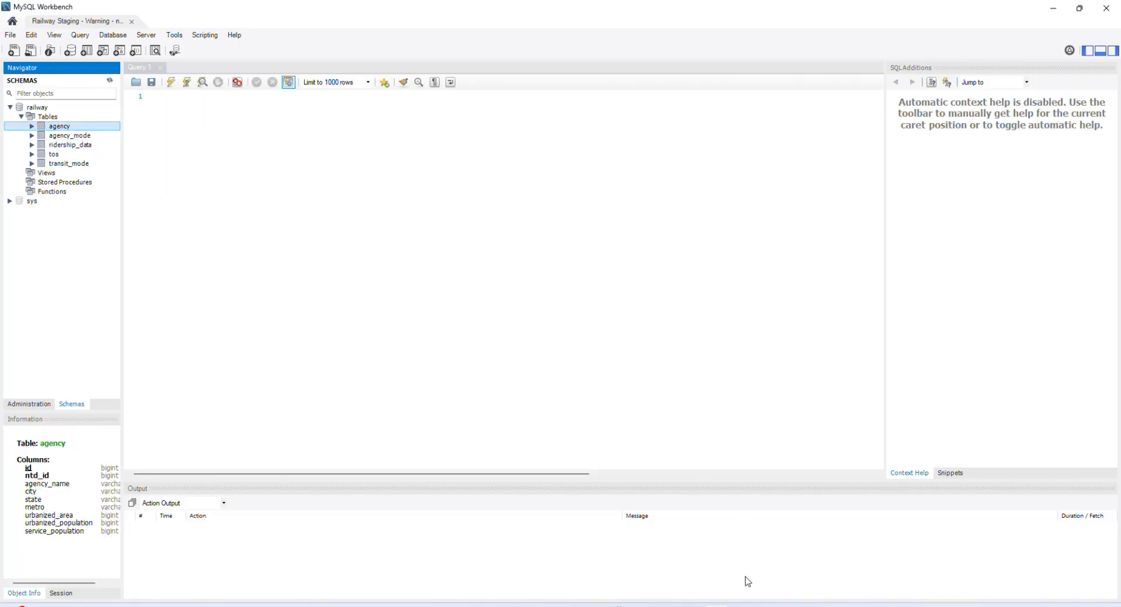
Step: Switch back to Postman, open the Load Master request in the Federal Transit API collection and send it
{"action": "mouse_move", "coordinate": [691, 606]}
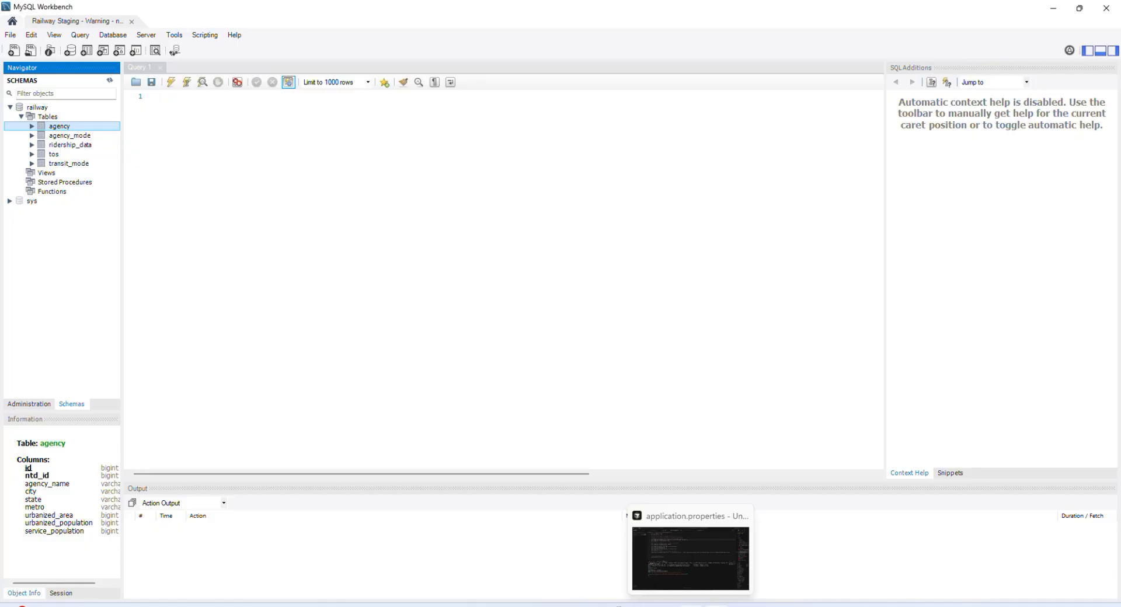
{"action": "left_click", "coordinate": [717, 605]}
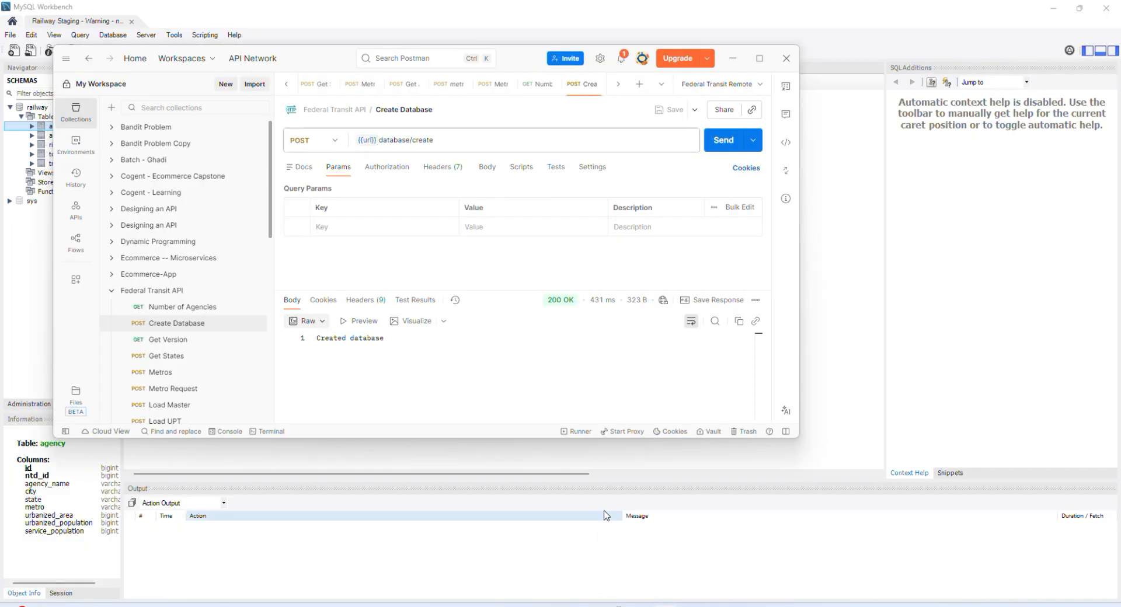
{"action": "scroll", "coordinate": [202, 305], "scroll_direction": "down", "scroll_amount": 2}
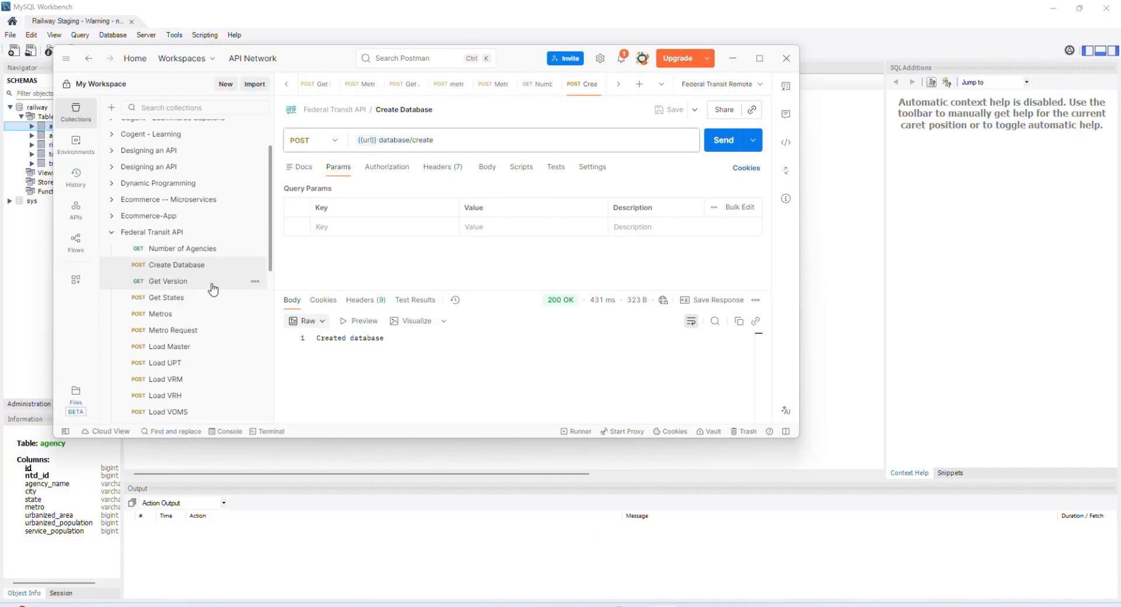
{"action": "left_click", "coordinate": [216, 348]}
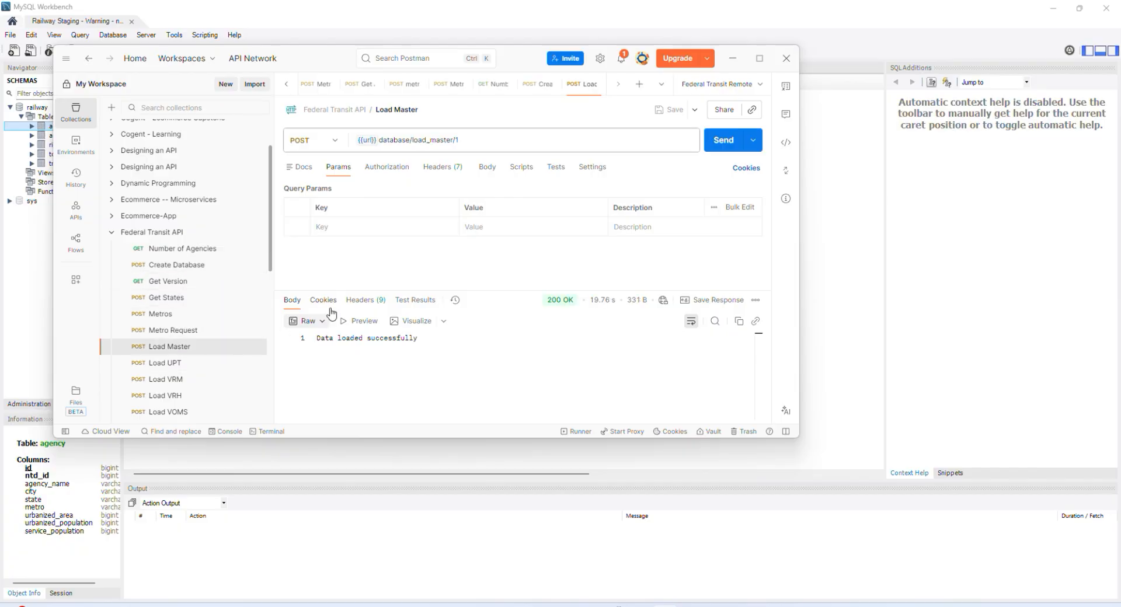
{"action": "left_click", "coordinate": [723, 145]}
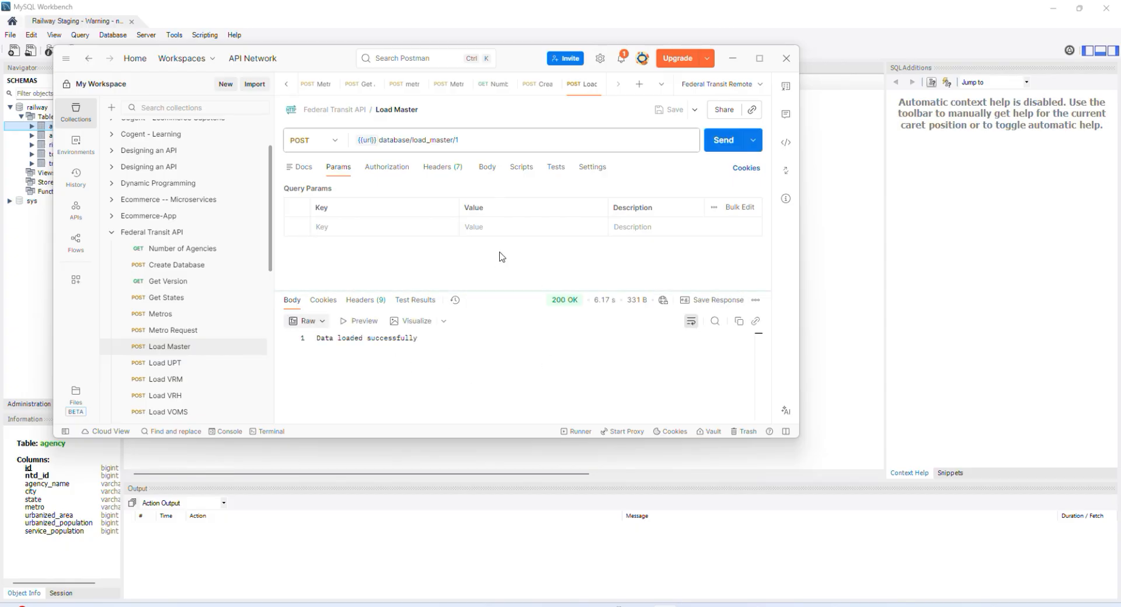
Step: In MySQL Workbench, query all rows of the railway schema's agency table and look through the loaded data
{"action": "left_click", "coordinate": [44, 127]}
{"action": "left_click", "coordinate": [115, 127]}
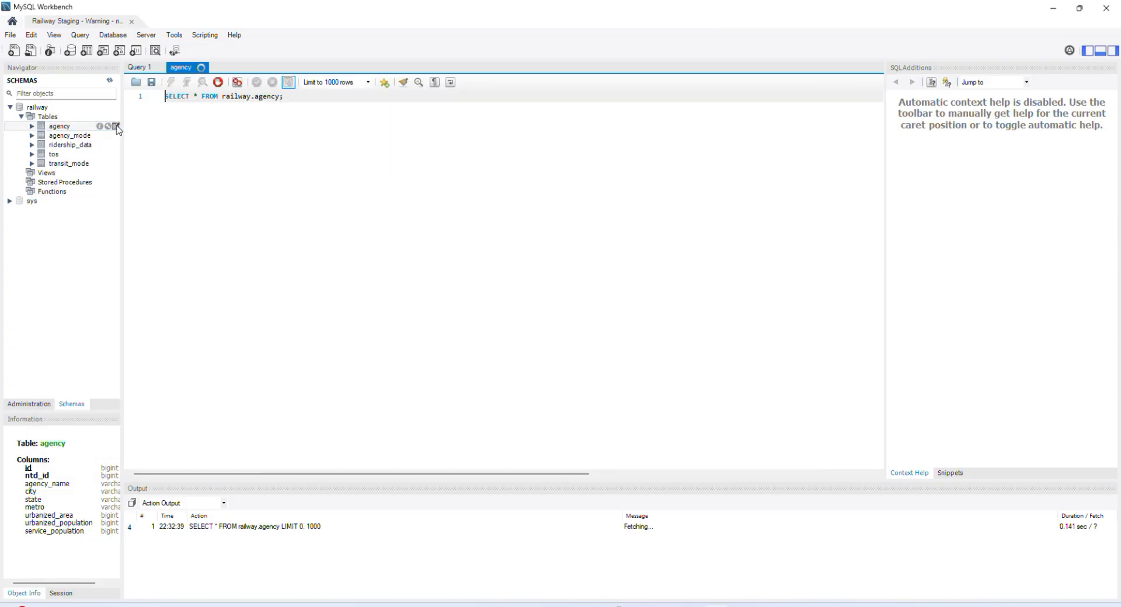
{"action": "scroll", "coordinate": [525, 334], "scroll_direction": "down", "scroll_amount": 1}
{"action": "scroll", "coordinate": [526, 334], "scroll_direction": "up", "scroll_amount": 1}
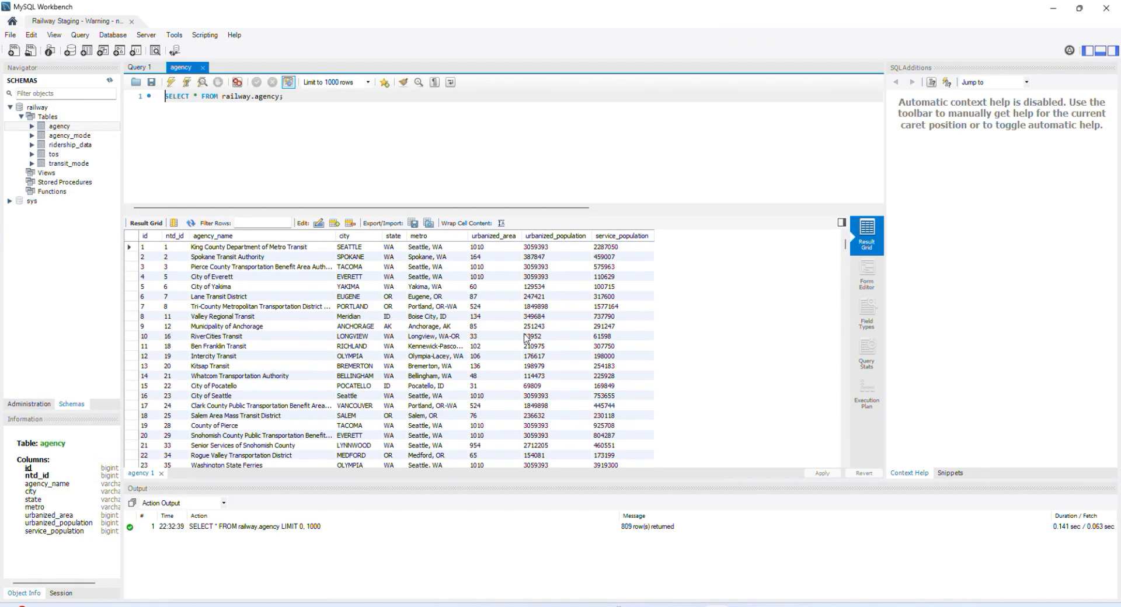
Step: Switch to Postman, open the Load UPT request in the Federal Transit API collection and send it
{"action": "key", "text": "alt+Tab"}
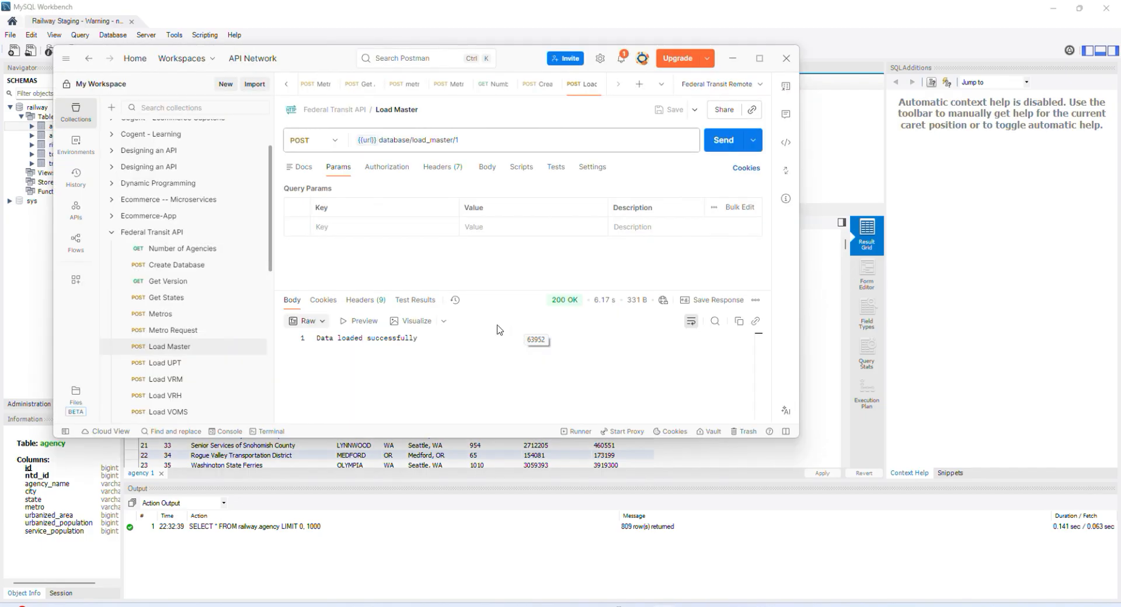
{"action": "left_click", "coordinate": [188, 365]}
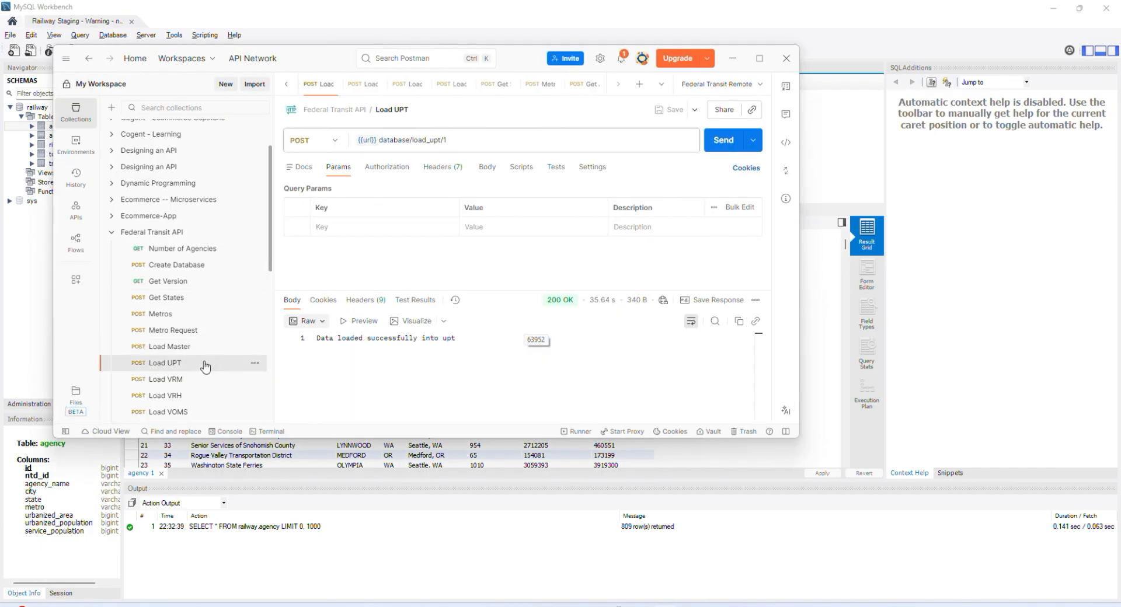
{"action": "left_click", "coordinate": [723, 141]}
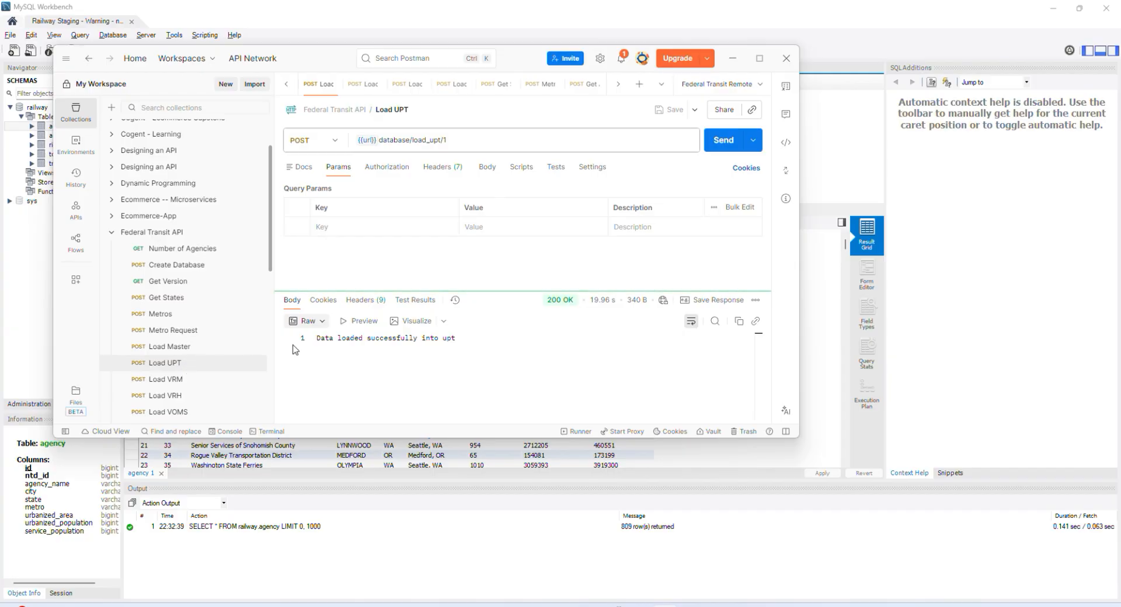
{"action": "left_click", "coordinate": [35, 254]}
{"action": "left_click", "coordinate": [86, 128]}
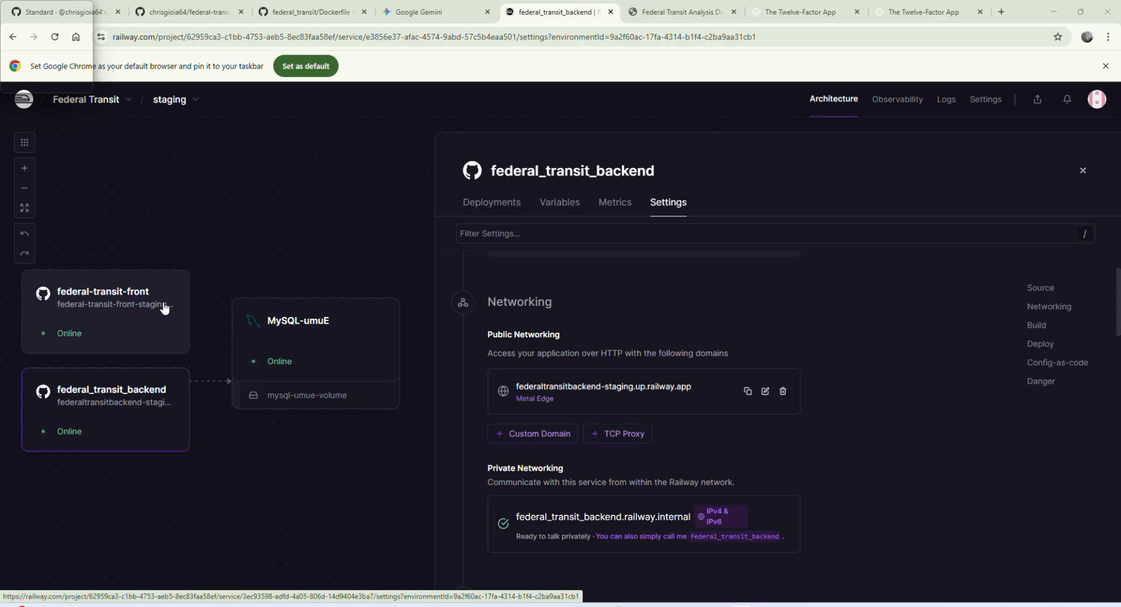
Step: In the federal-transit-front service's Railway networking settings, copy the public domain and open federal-transit-front-staging.up.railway.app in a new browser tab
{"action": "left_click", "coordinate": [136, 333]}
{"action": "scroll", "coordinate": [703, 414], "scroll_direction": "down", "scroll_amount": 2}
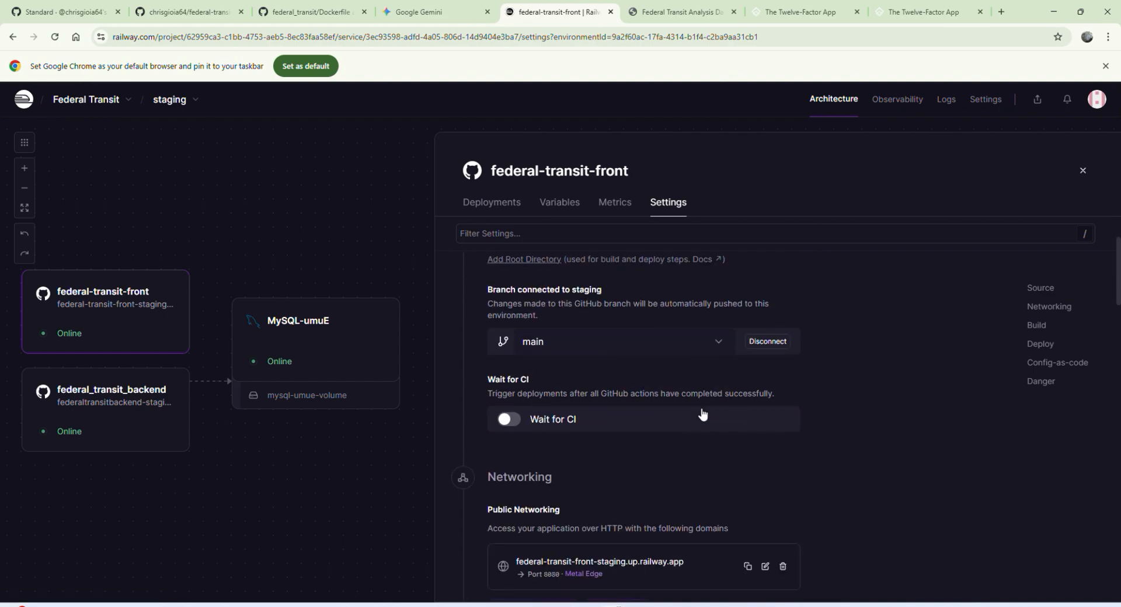
{"action": "scroll", "coordinate": [703, 414], "scroll_direction": "down", "scroll_amount": 4}
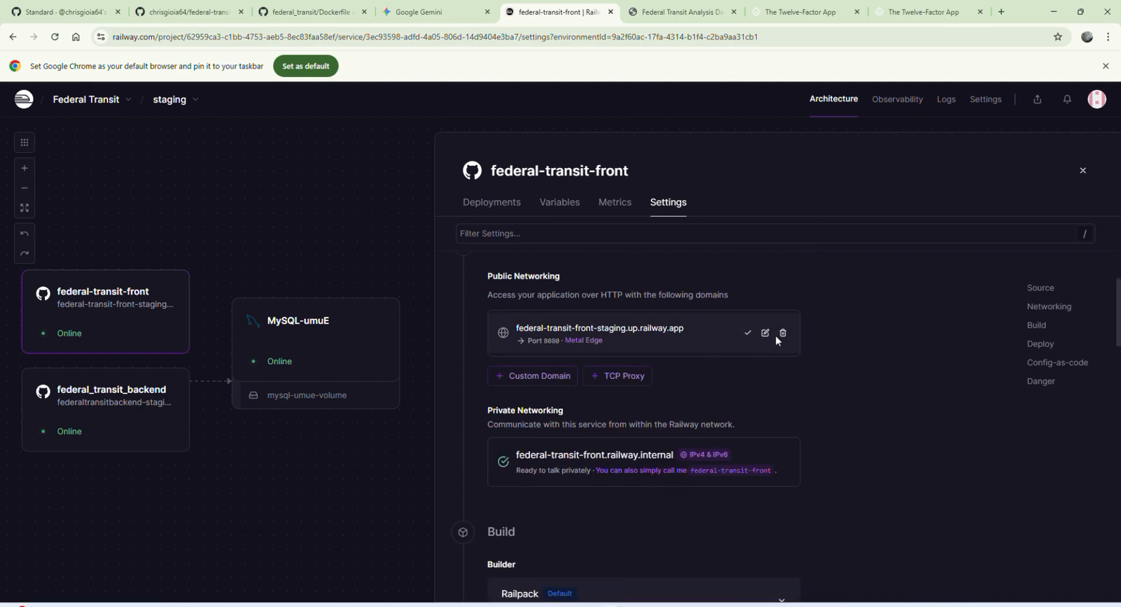
{"action": "key", "text": "ctrl+t"}
{"action": "type", "text": "federal-transit-front-staging.up.railway.app"}
{"action": "key", "text": "Return"}
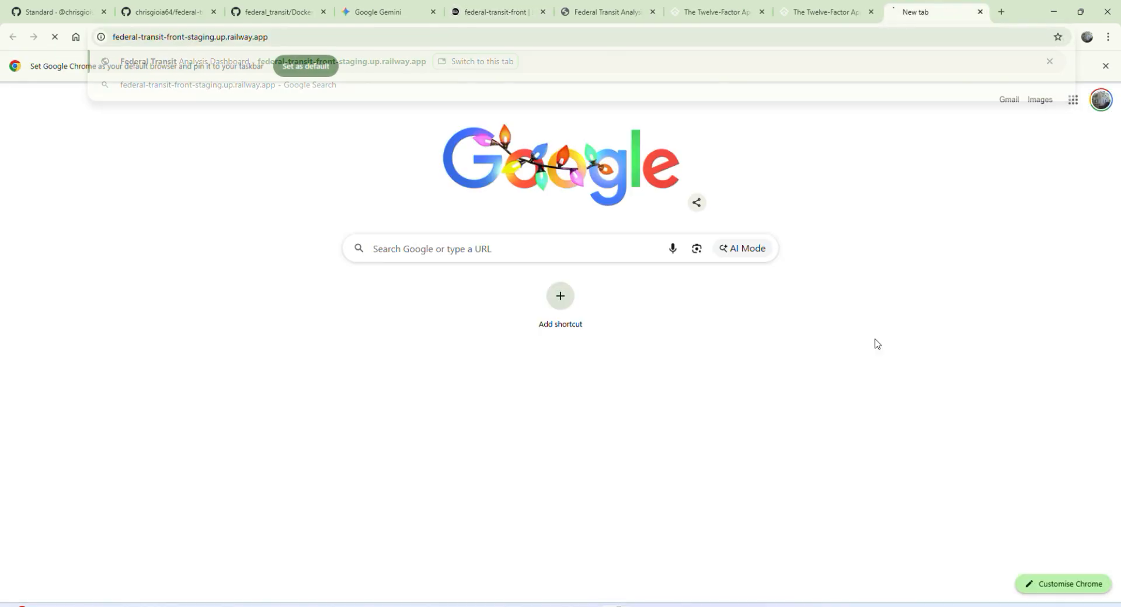
Step: Open the developer tools' network view, adjust its height and reload the Federal Transit Analysis page to record its requests
{"action": "key", "text": "F12"}
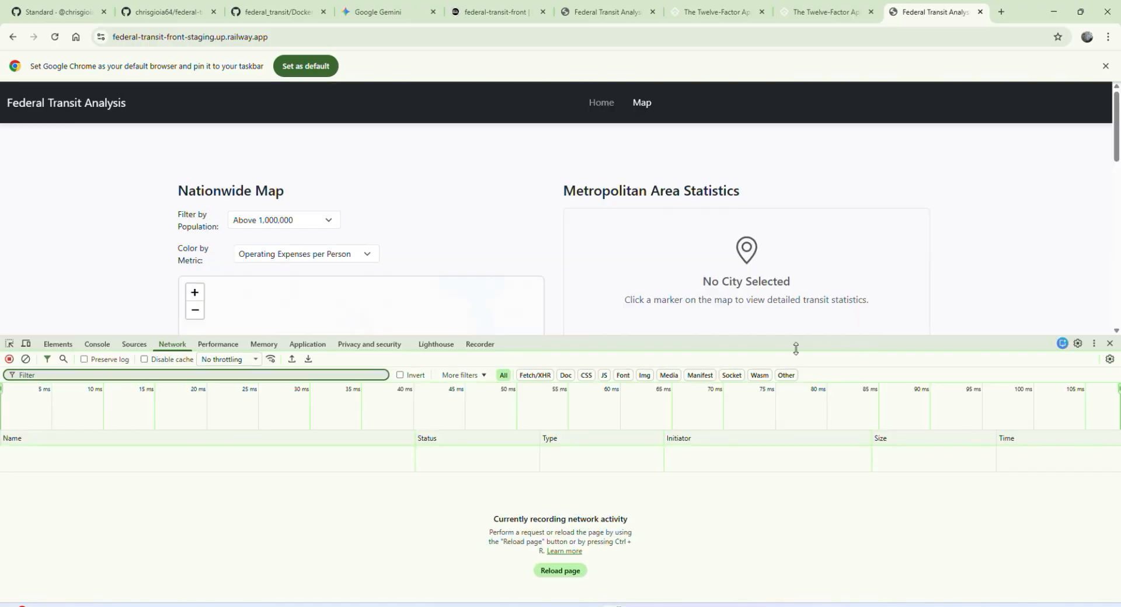
{"action": "left_click_drag", "start_coordinate": [627, 338], "coordinate": [625, 441]}
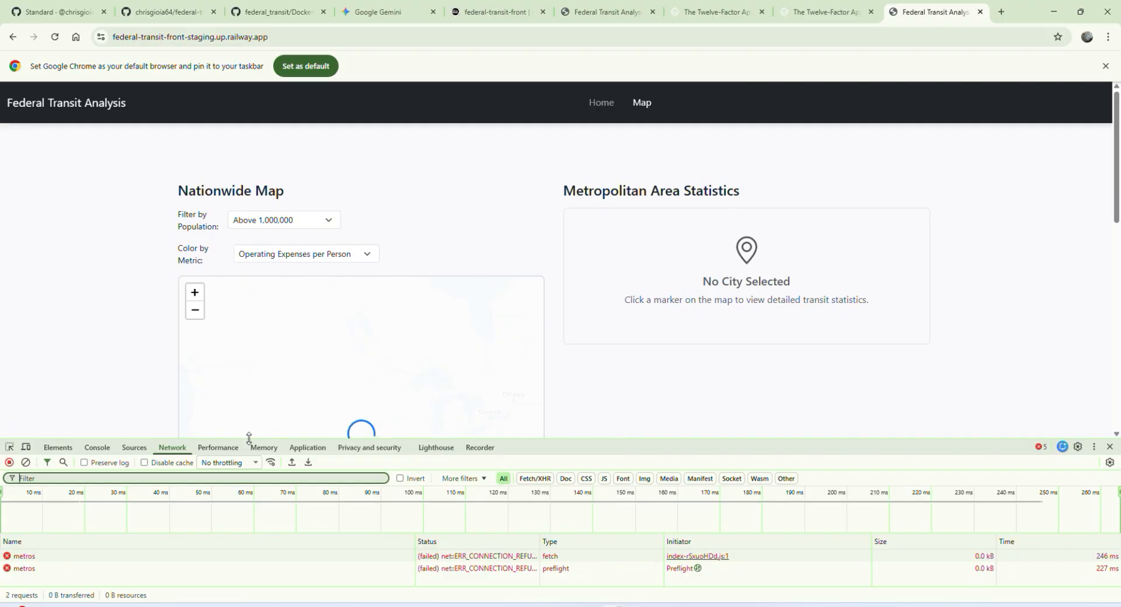
{"action": "left_click_drag", "start_coordinate": [245, 440], "coordinate": [252, 363]}
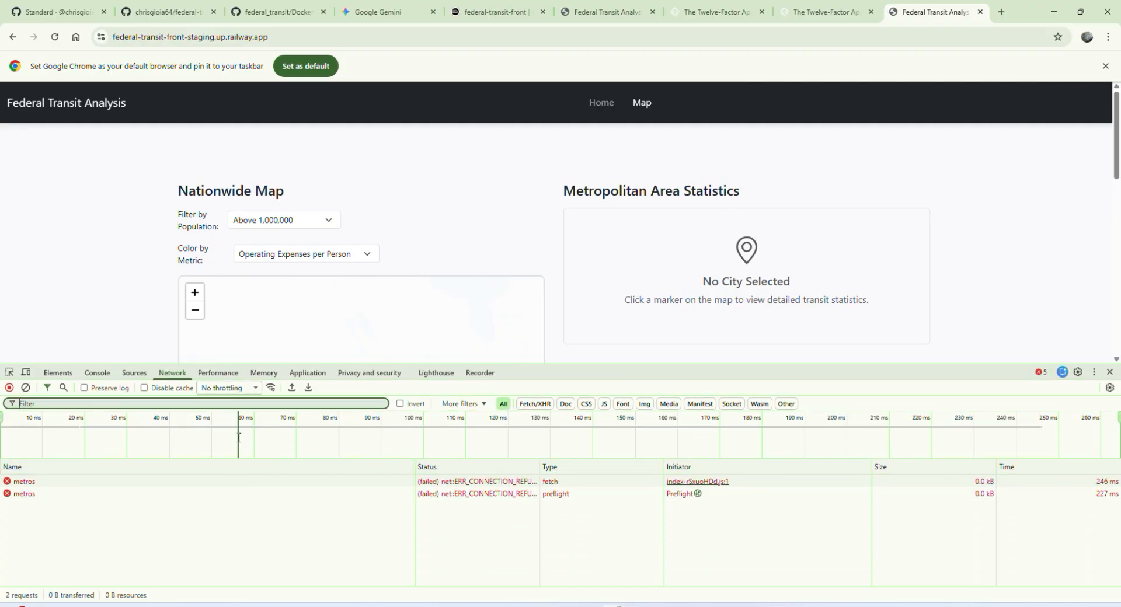
{"action": "key", "text": "F5"}
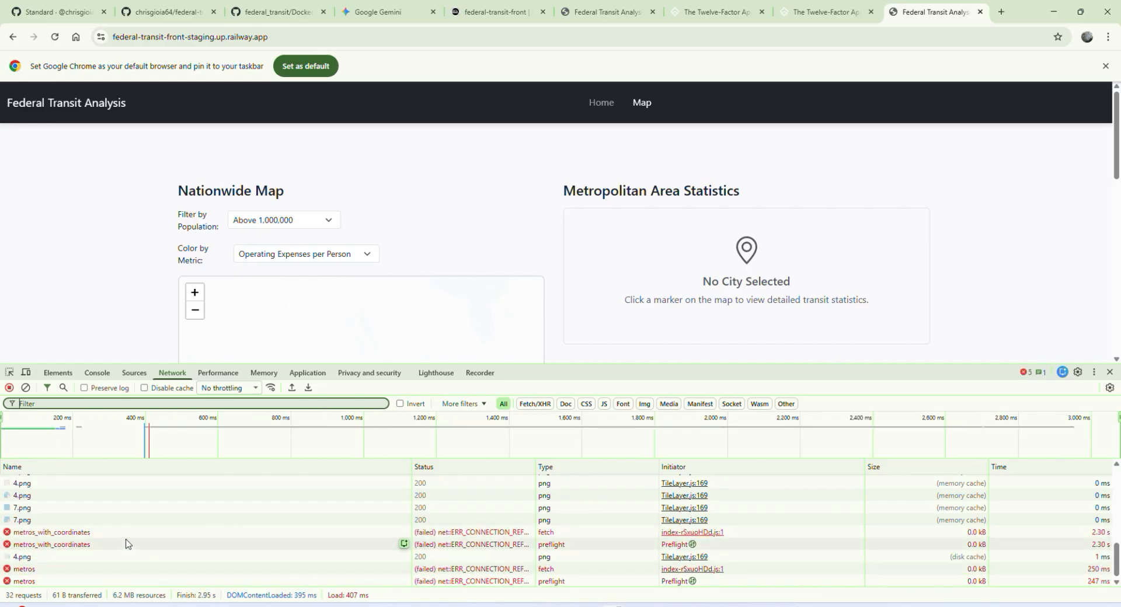
Step: Examine the failed metros_with_coordinates request's headers, especially the host part of its request URL
{"action": "left_click", "coordinate": [131, 532]}
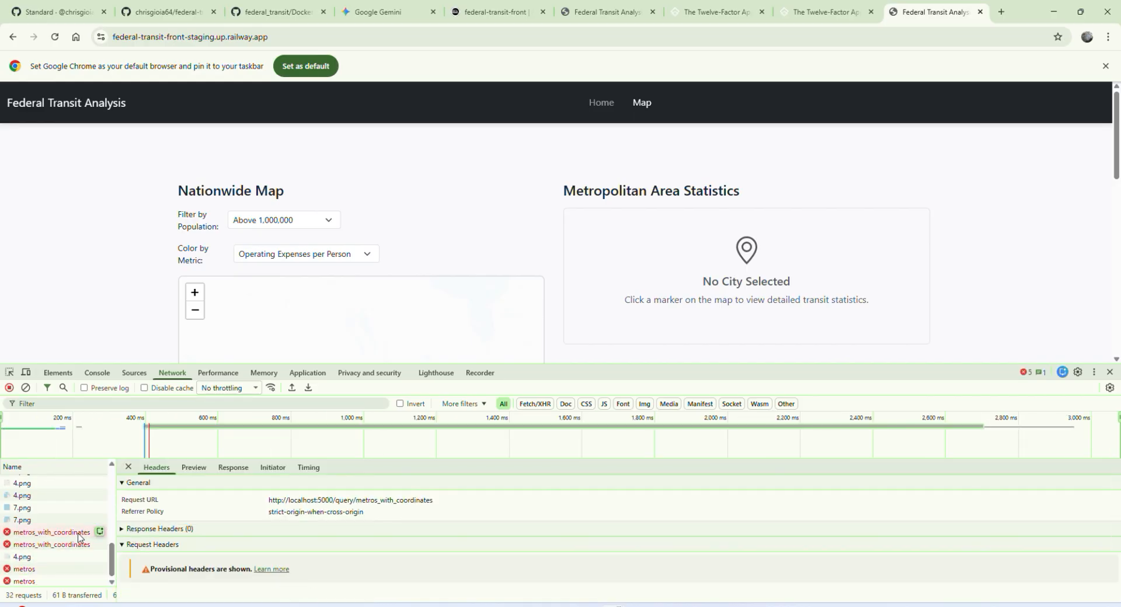
{"action": "scroll", "coordinate": [368, 547], "scroll_direction": "down", "scroll_amount": 1}
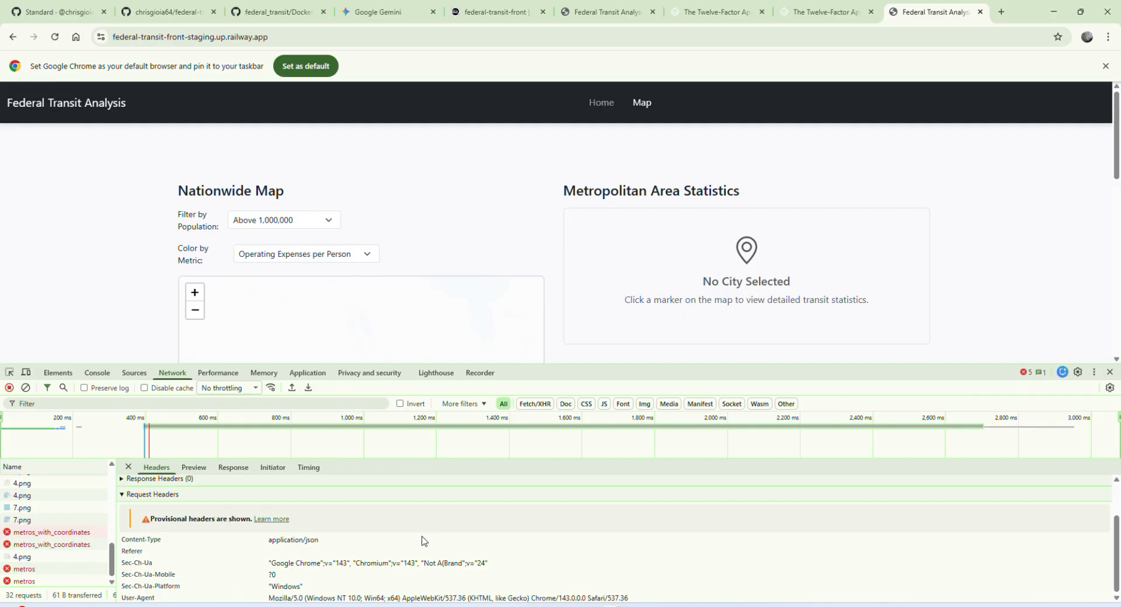
{"action": "left_click", "coordinate": [122, 480]}
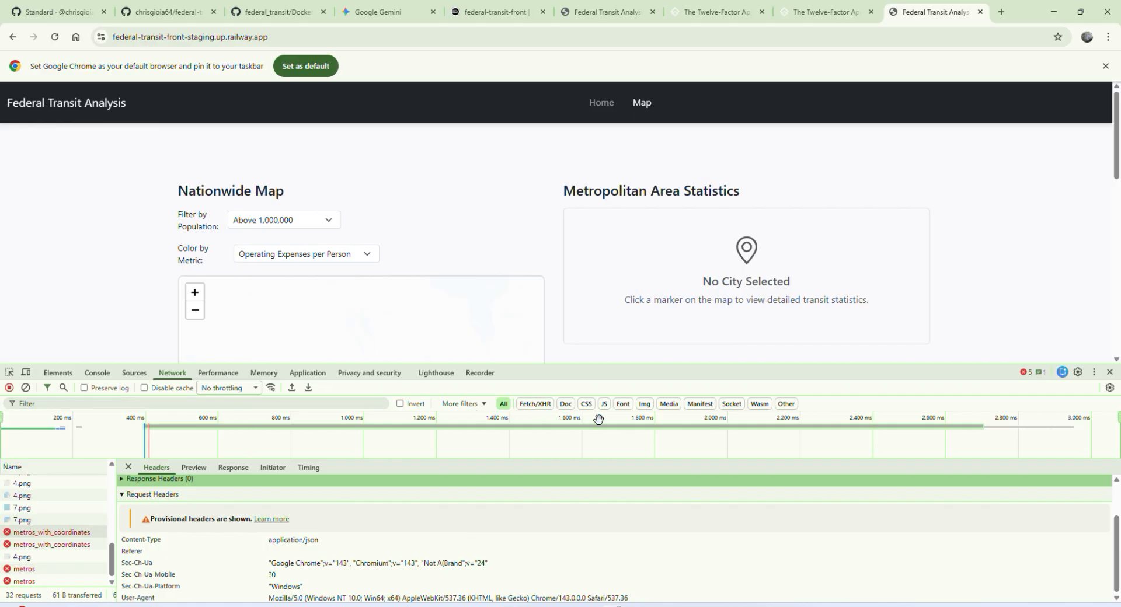
{"action": "scroll", "coordinate": [47, 511], "scroll_direction": "up", "scroll_amount": 5}
{"action": "scroll", "coordinate": [48, 511], "scroll_direction": "down", "scroll_amount": 5}
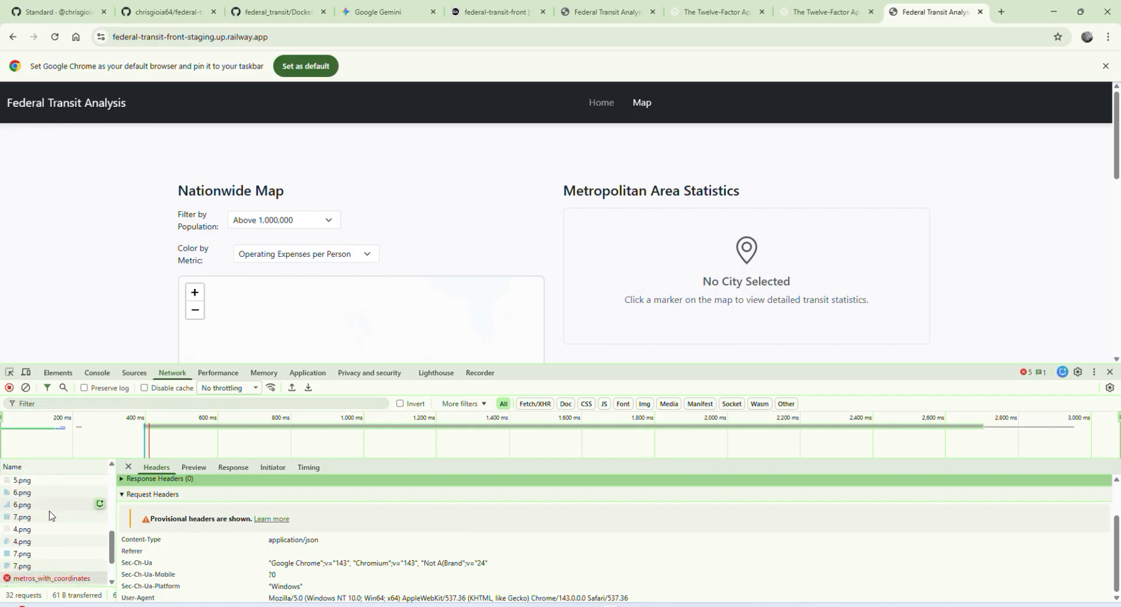
{"action": "right_click", "coordinate": [68, 538]}
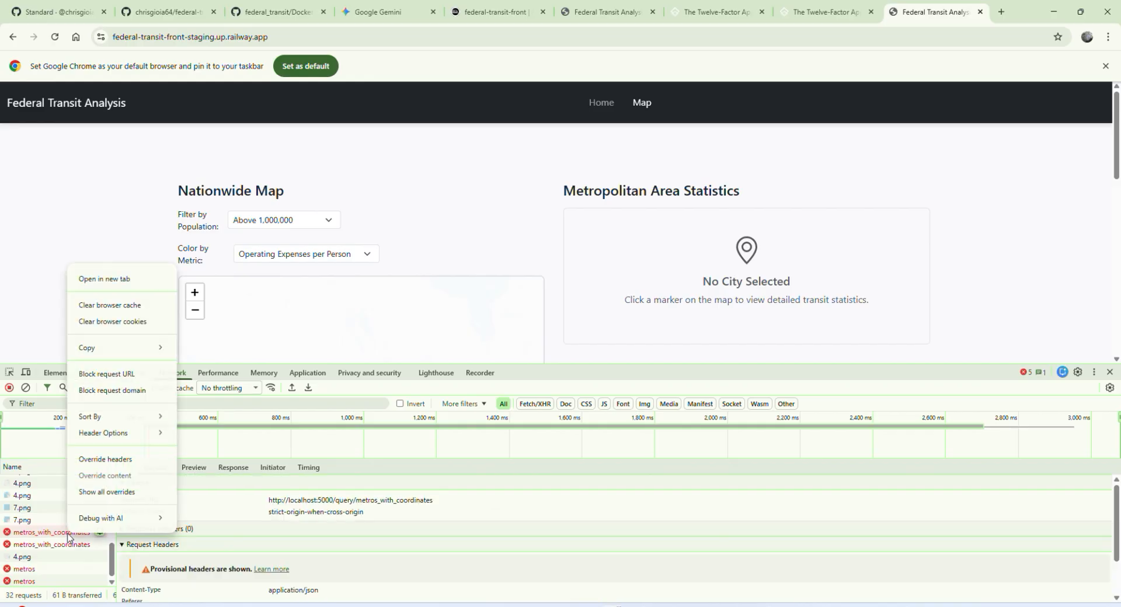
{"action": "key", "text": "Escape"}
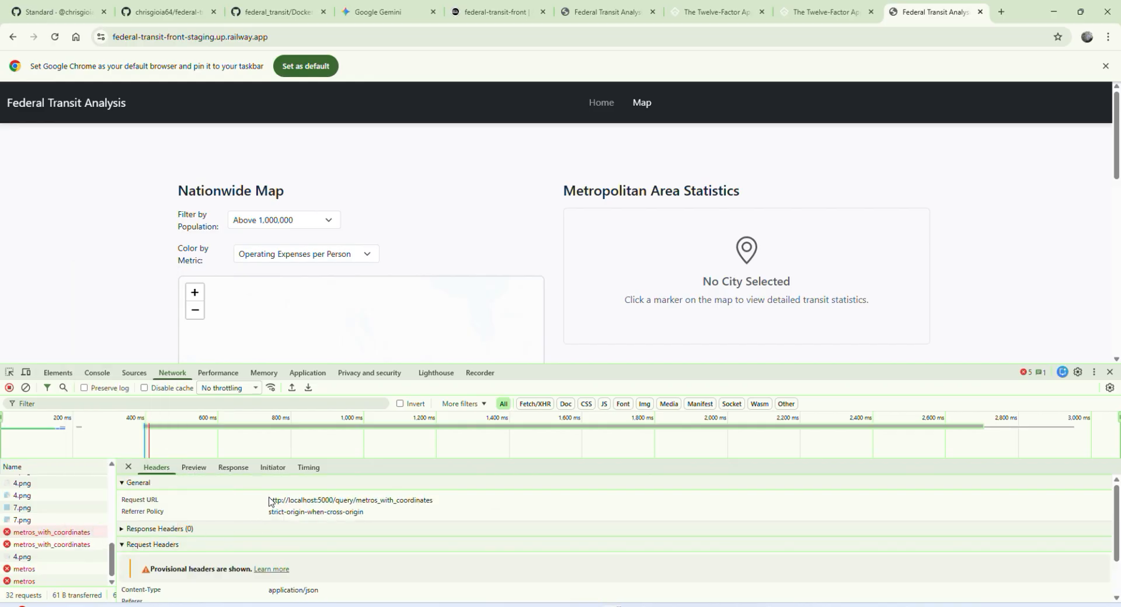
{"action": "left_click_drag", "start_coordinate": [270, 500], "coordinate": [334, 502]}
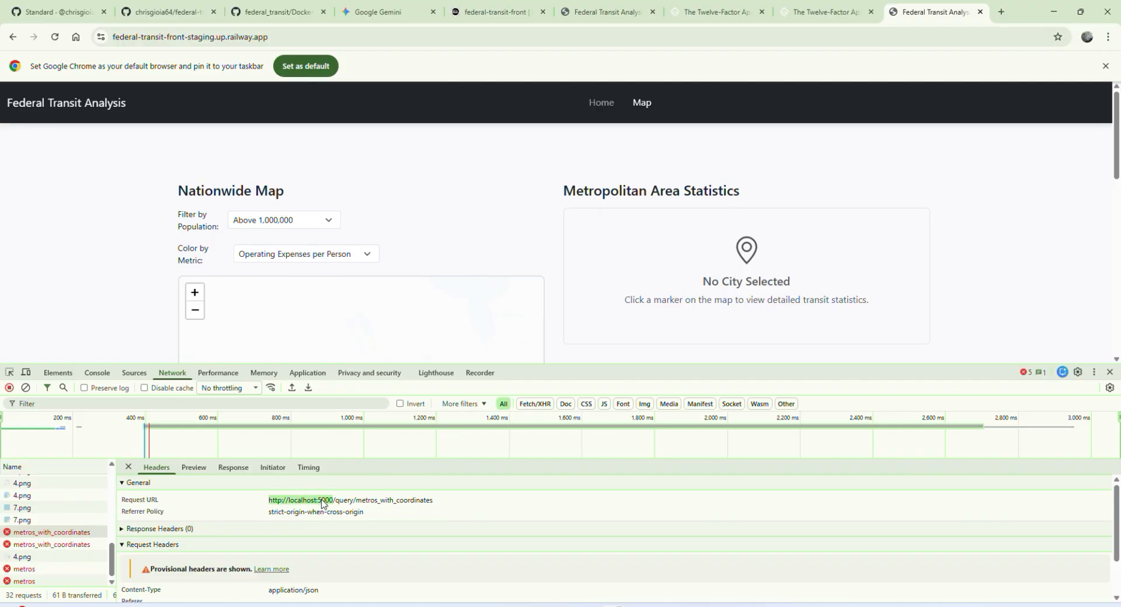
{"action": "left_click", "coordinate": [322, 503]}
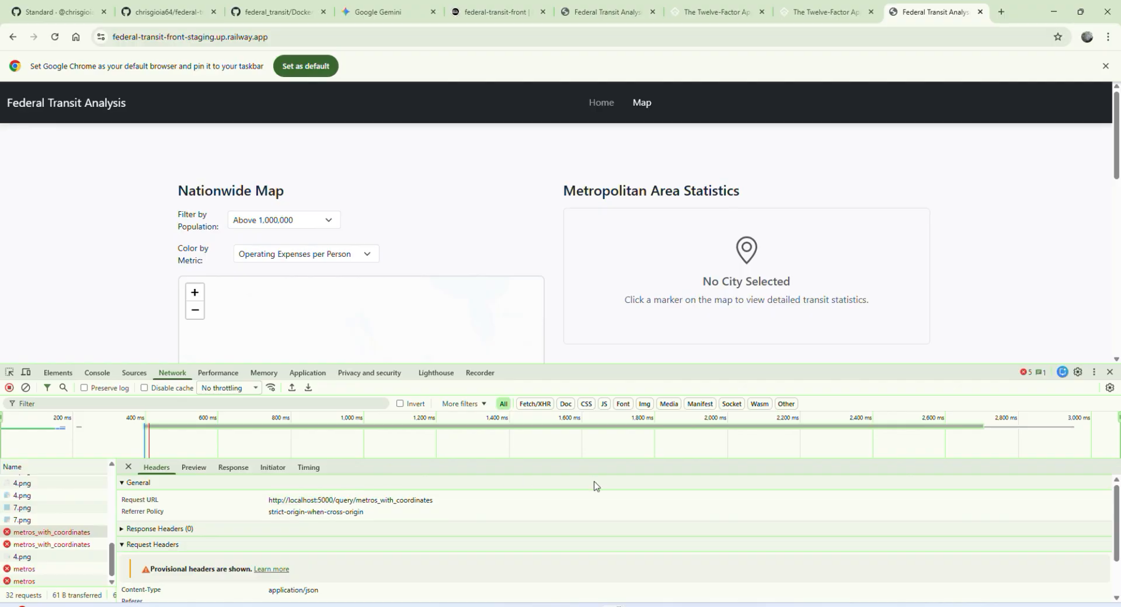
Step: Switch to Cursor, collapse the federal_transit folder, keep federal-transit-front expanded and highlight the MYSQLHOST variable in application.properties
{"action": "mouse_move", "coordinate": [691, 606]}
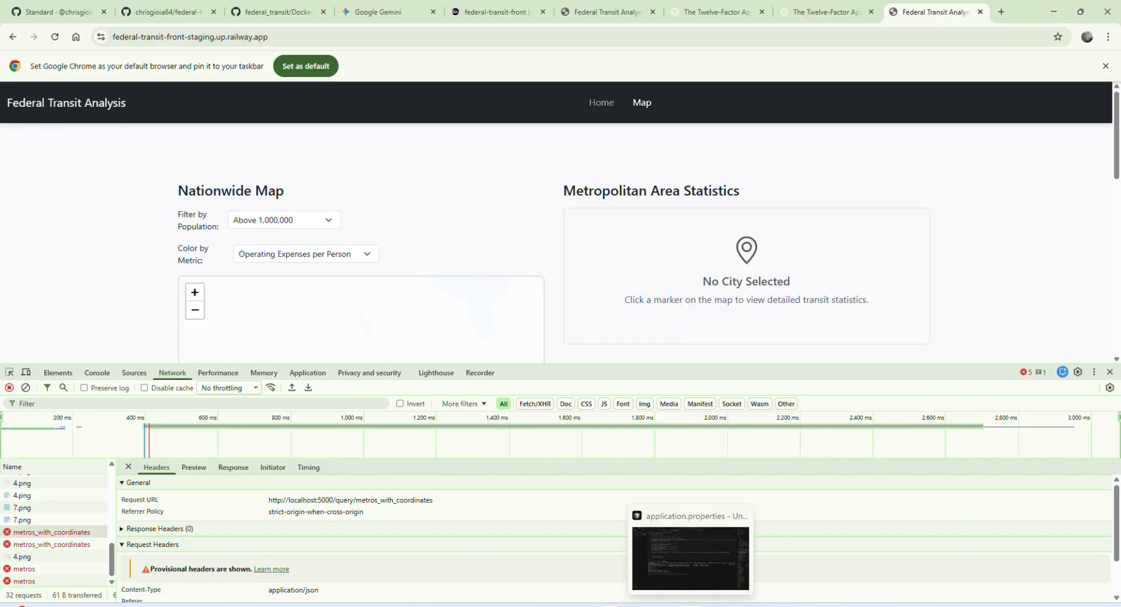
{"action": "left_click", "coordinate": [691, 559]}
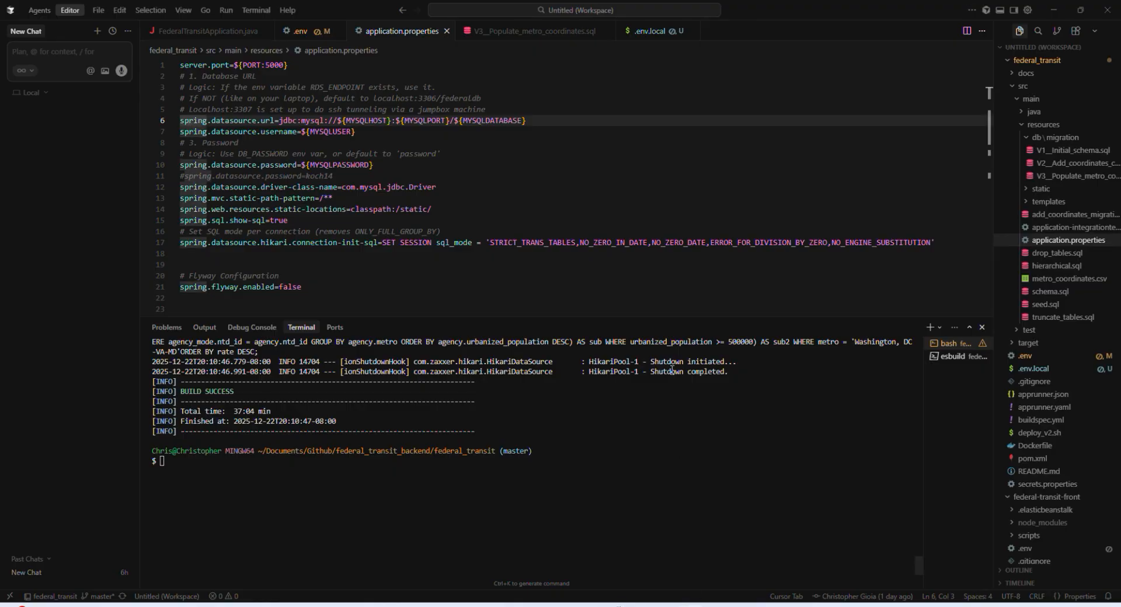
{"action": "left_click", "coordinate": [1015, 62]}
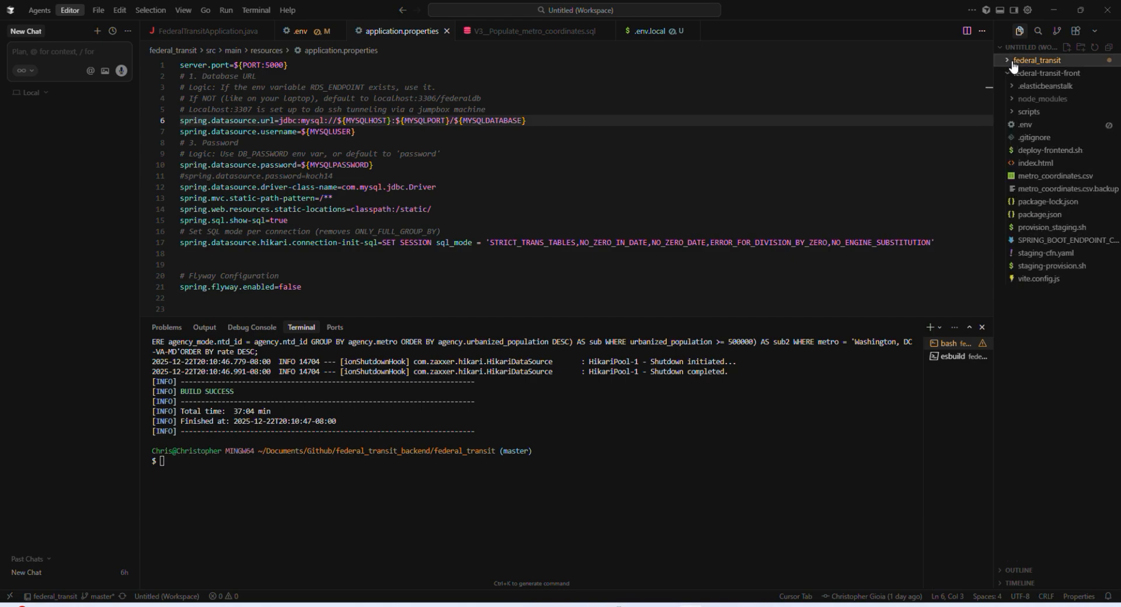
{"action": "left_click", "coordinate": [1037, 74]}
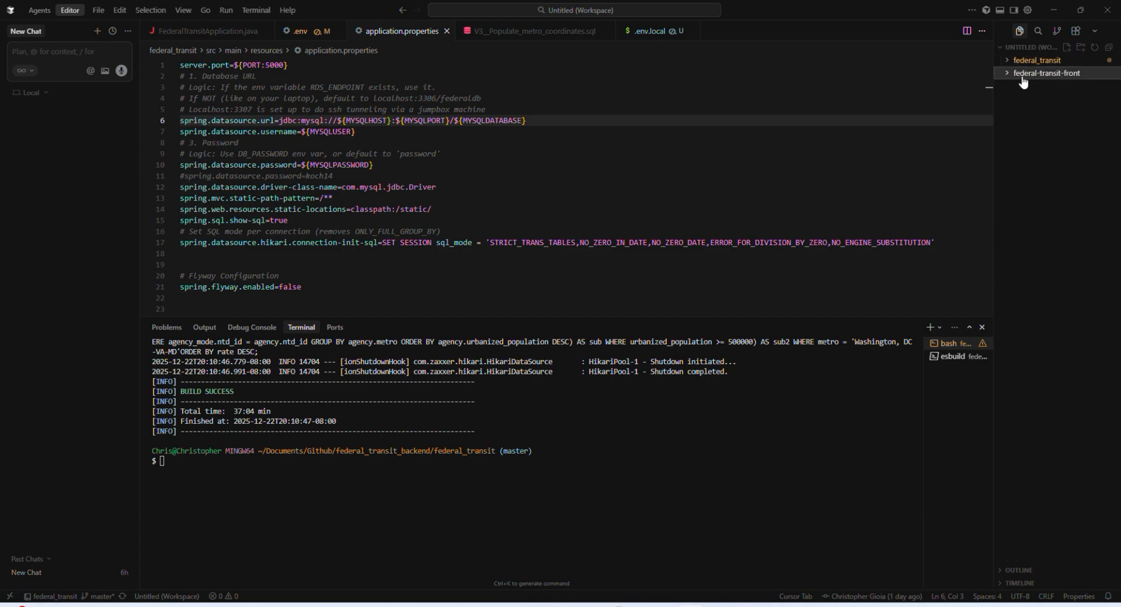
{"action": "left_click", "coordinate": [1011, 75]}
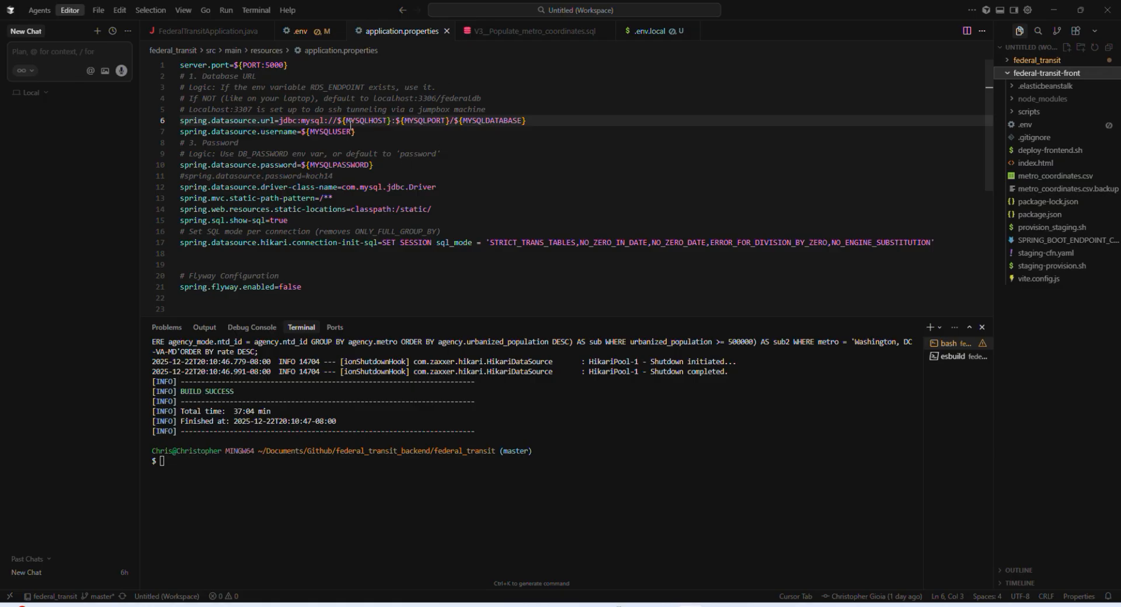
{"action": "left_click_drag", "start_coordinate": [345, 122], "coordinate": [388, 121]}
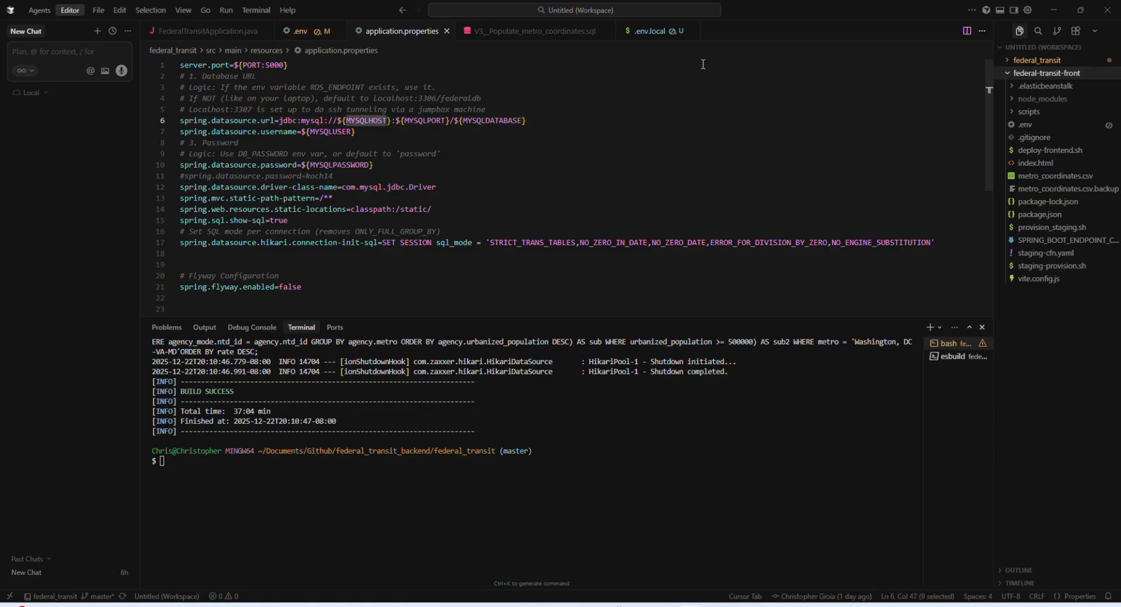
Step: Close all open editors and open the .env file in the federal-transit-front folder
{"action": "right_click", "coordinate": [404, 31]}
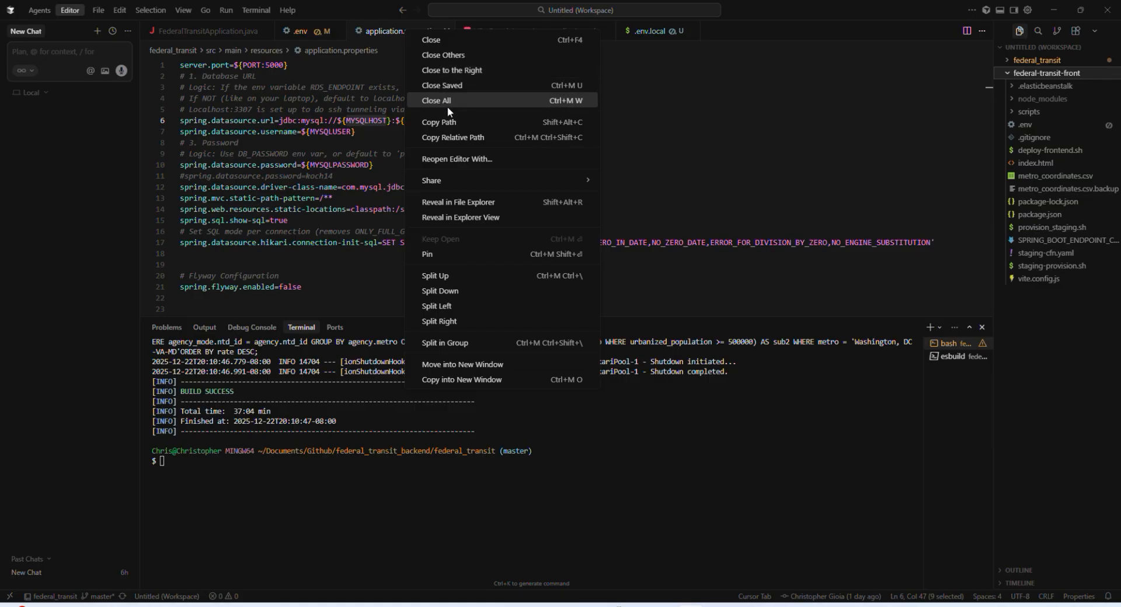
{"action": "left_click", "coordinate": [447, 100]}
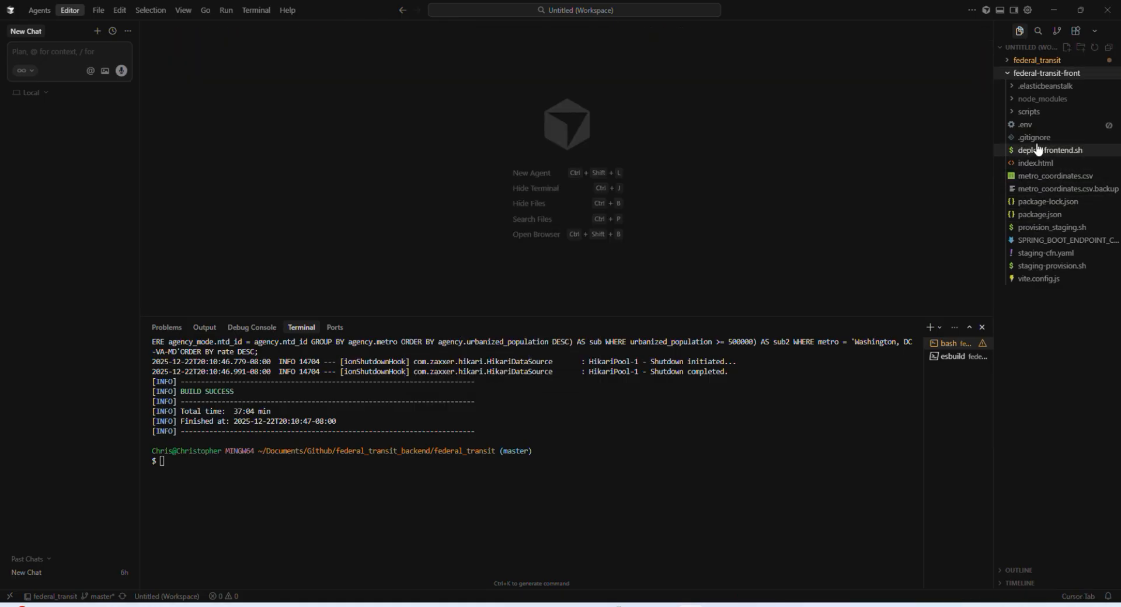
{"action": "left_click", "coordinate": [1026, 125]}
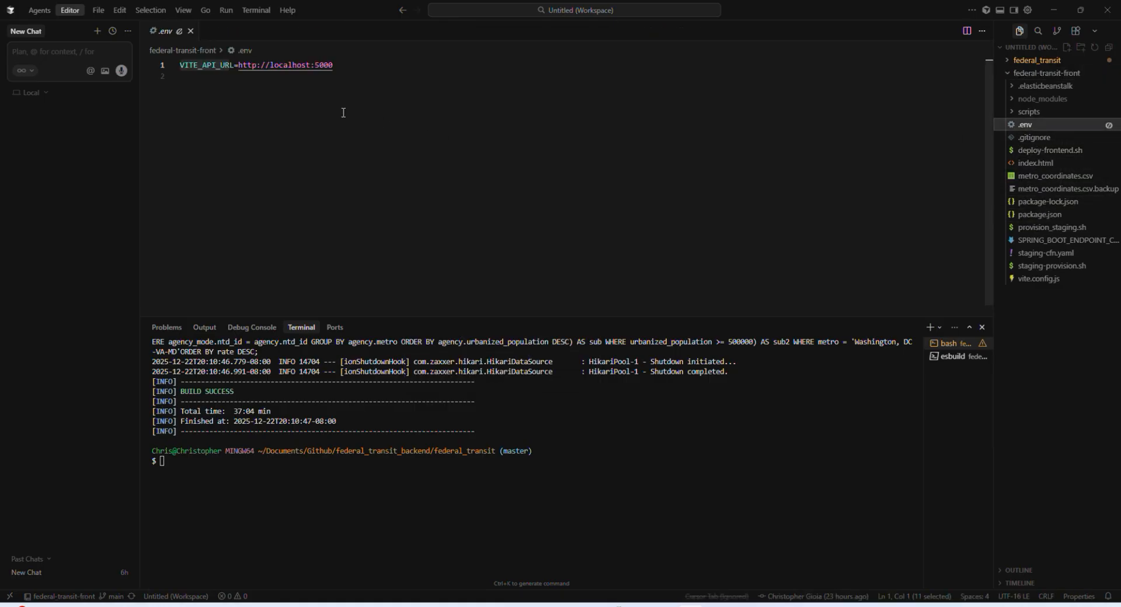
Step: Examine the VITE_API_URL line in the .env file and undo the stray character inserted before it
{"action": "left_click_drag", "start_coordinate": [181, 63], "coordinate": [234, 63]}
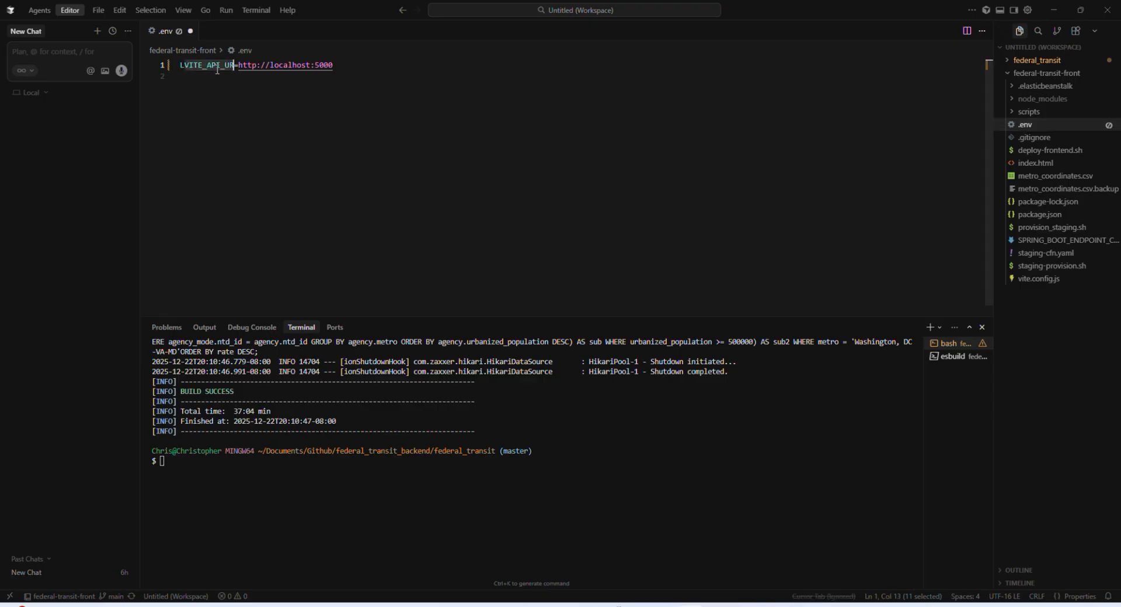
{"action": "key", "text": "ctrl+z"}
{"action": "left_click", "coordinate": [216, 77]}
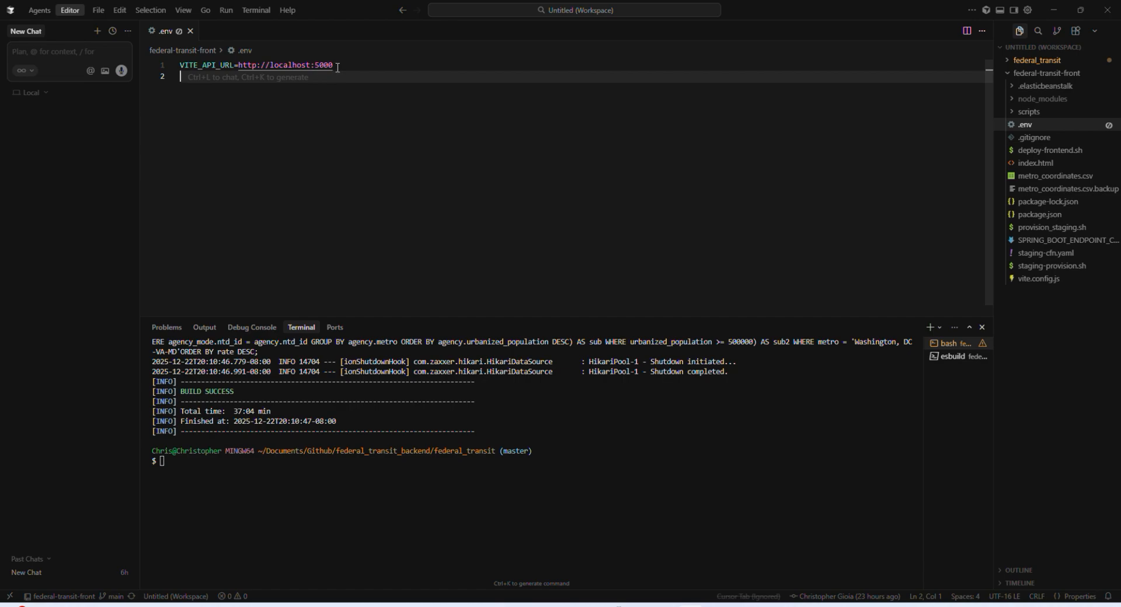
{"action": "left_click_drag", "start_coordinate": [338, 67], "coordinate": [178, 66]}
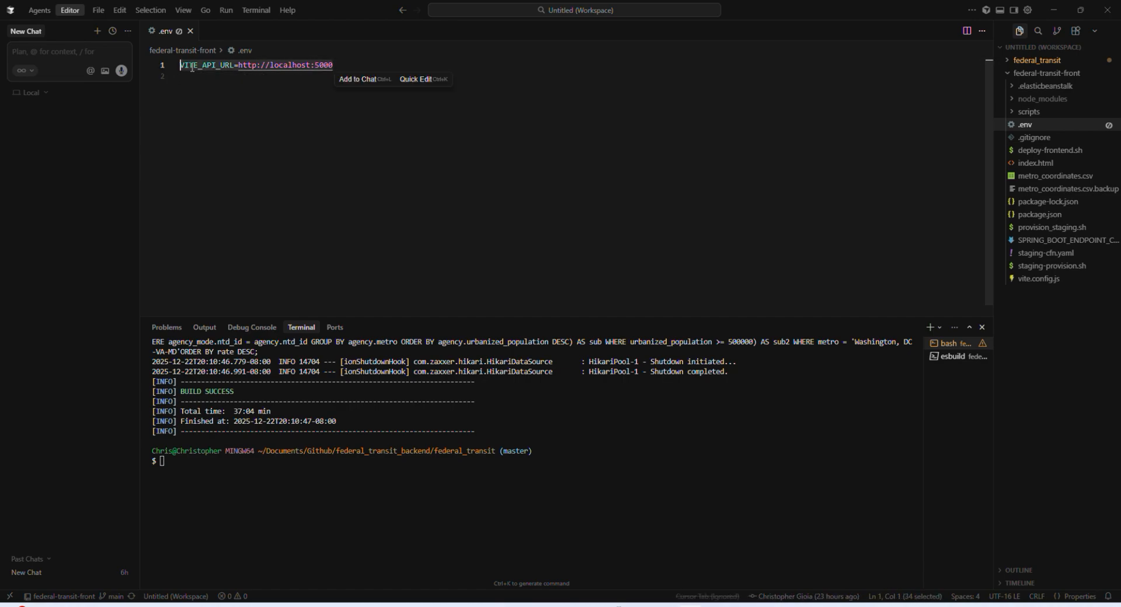
{"action": "left_click", "coordinate": [340, 66]}
{"action": "left_click_drag", "start_coordinate": [340, 66], "coordinate": [179, 65]}
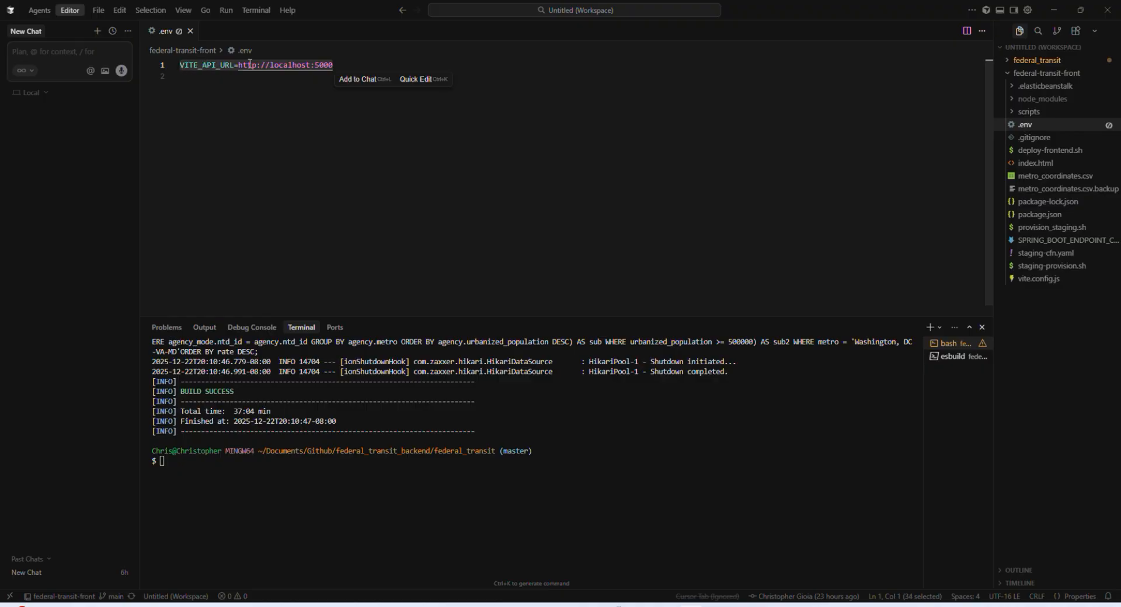
{"action": "left_click", "coordinate": [348, 67]}
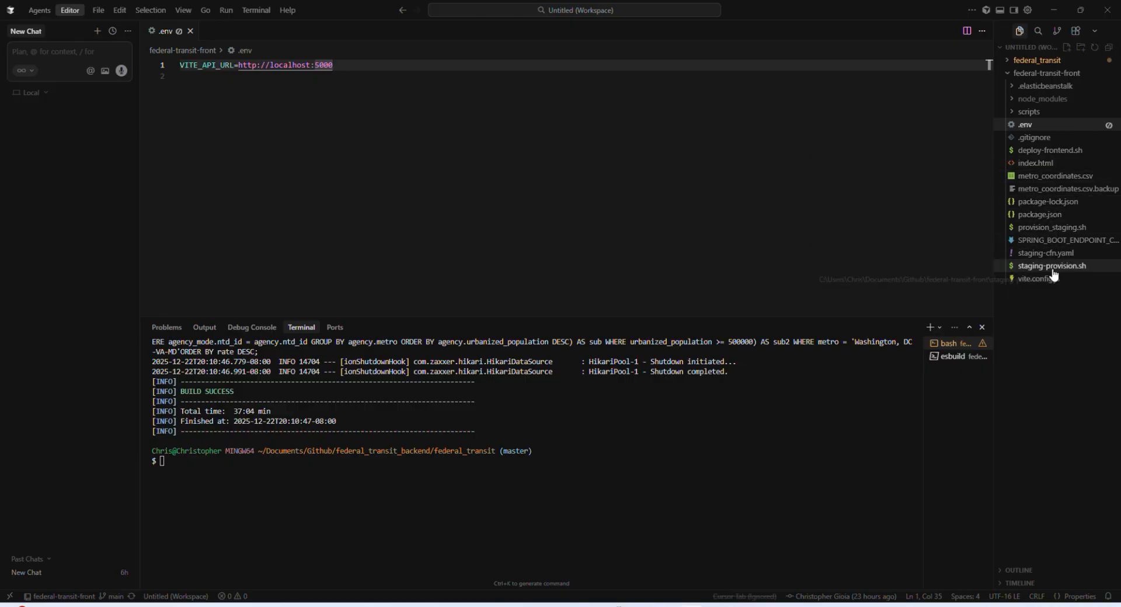
Step: Look through federal-transit-front's package.json, return to the .env file and select the VITE_API_URL line
{"action": "left_click", "coordinate": [1027, 216]}
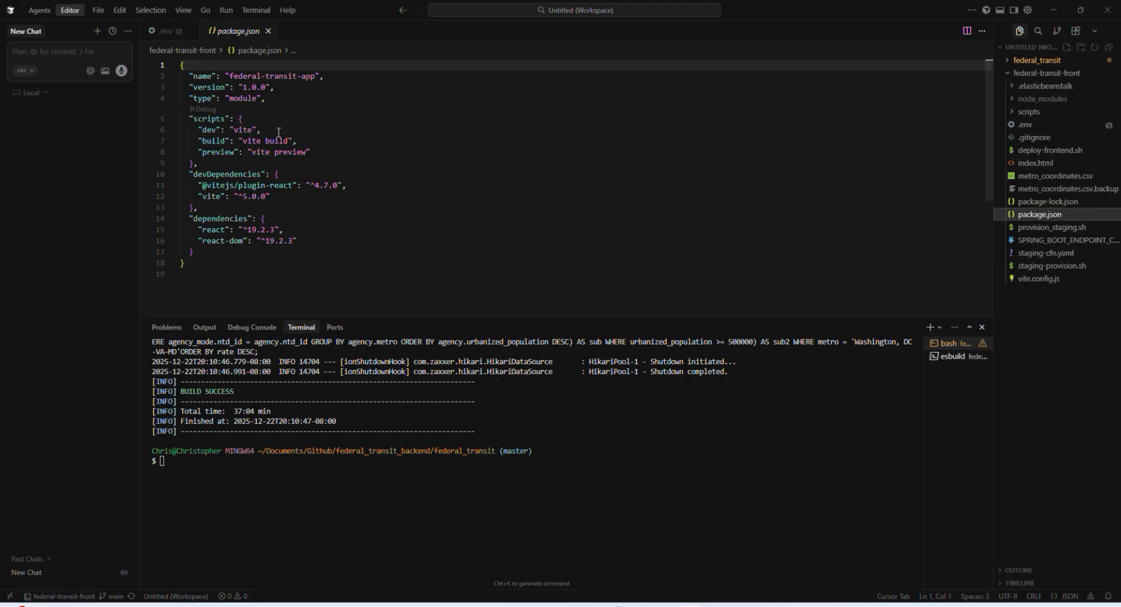
{"action": "left_click", "coordinate": [164, 31]}
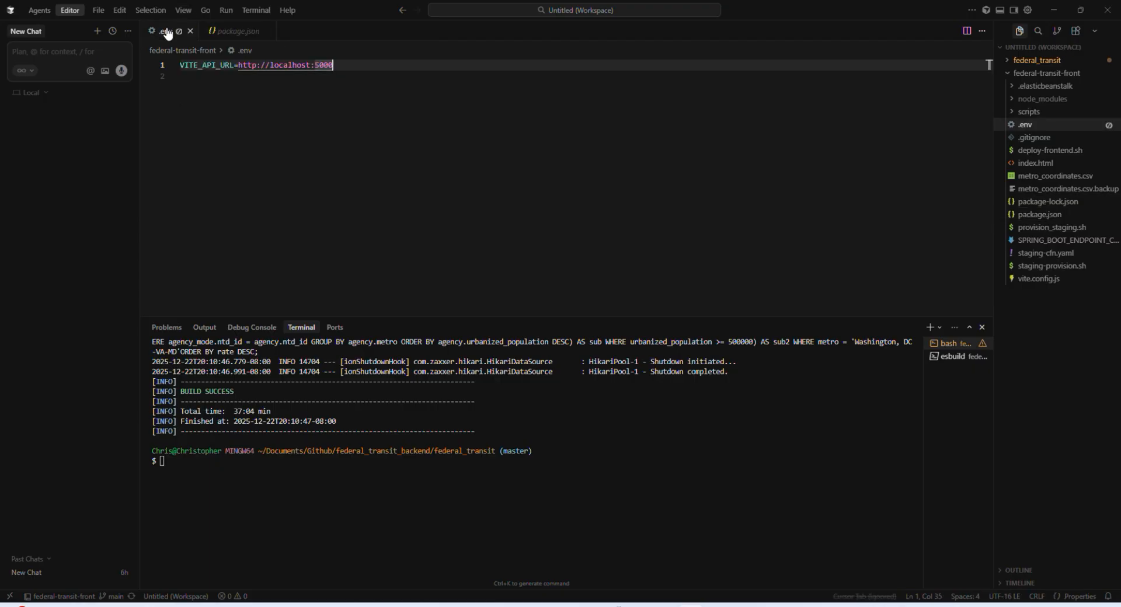
{"action": "left_click_drag", "start_coordinate": [350, 67], "coordinate": [211, 59]}
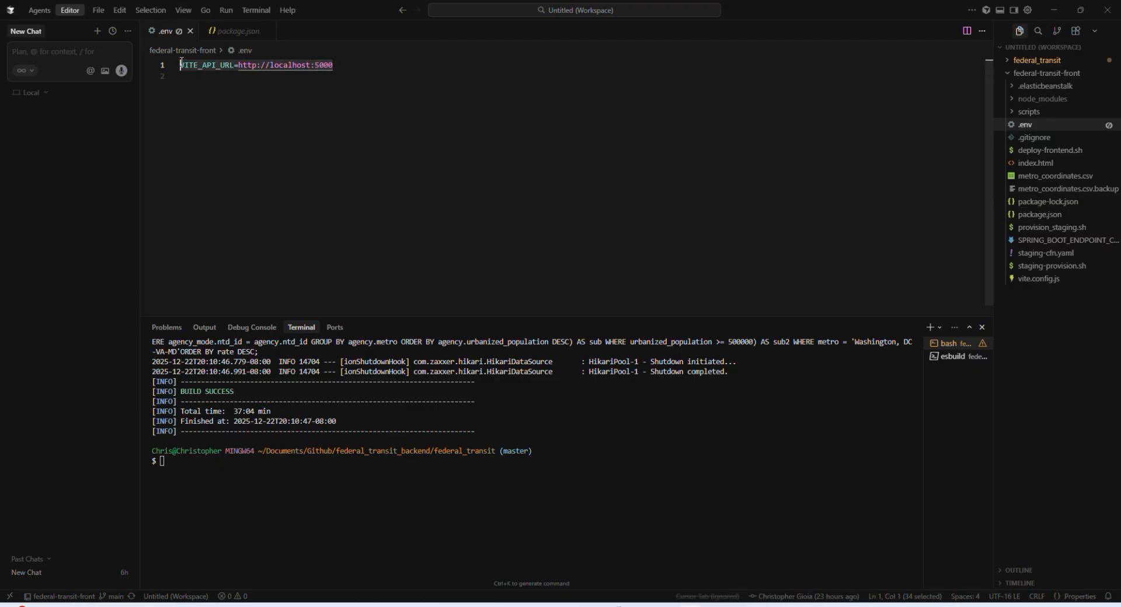
Step: Review the scripts in federal-transit-front's package.json and switch to the Railway staging project in Chrome
{"action": "left_click", "coordinate": [237, 31]}
{"action": "left_click", "coordinate": [378, 174]}
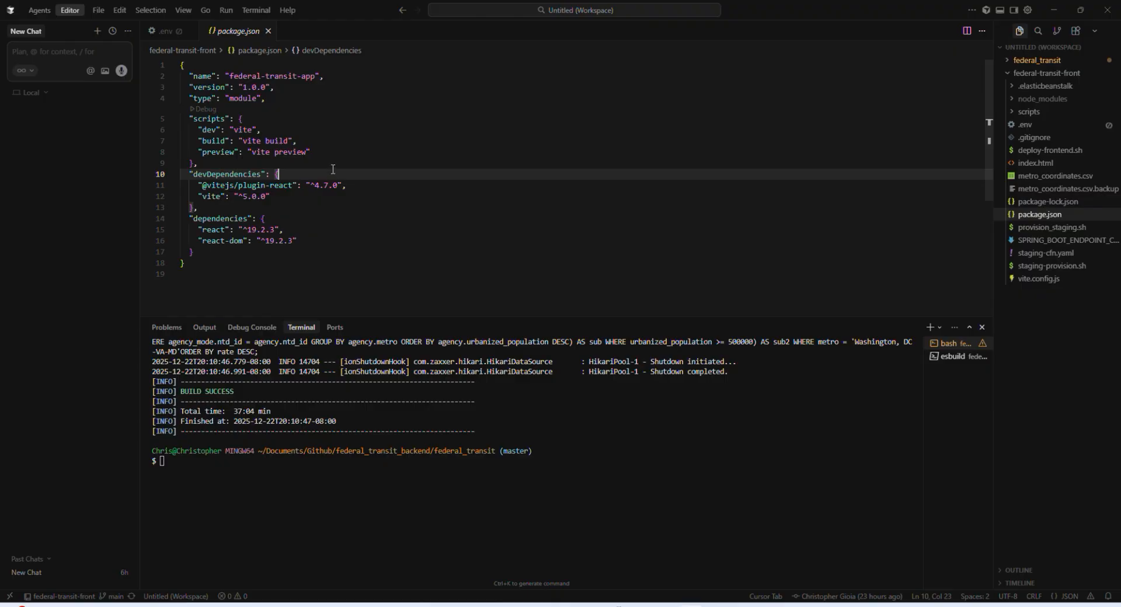
{"action": "mouse_move", "coordinate": [614, 606]}
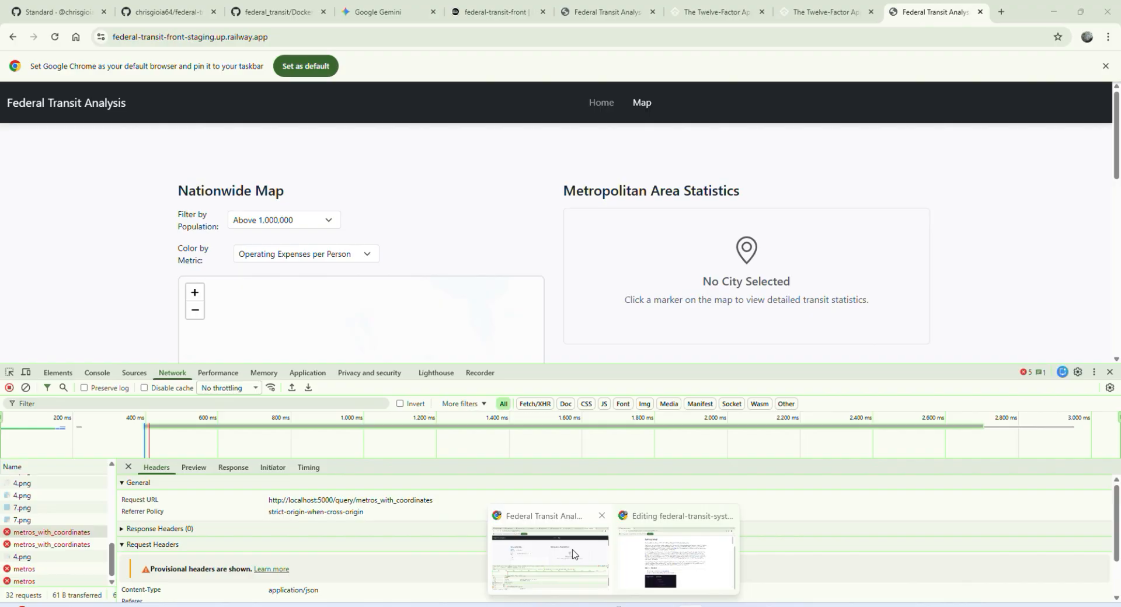
{"action": "left_click", "coordinate": [572, 553]}
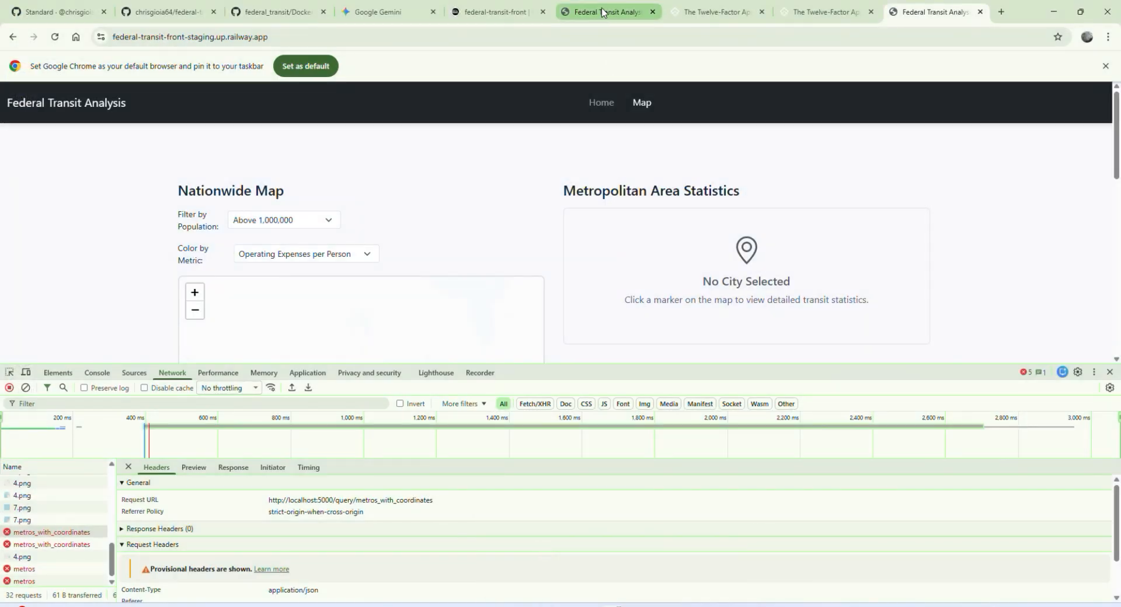
{"action": "left_click", "coordinate": [495, 12]}
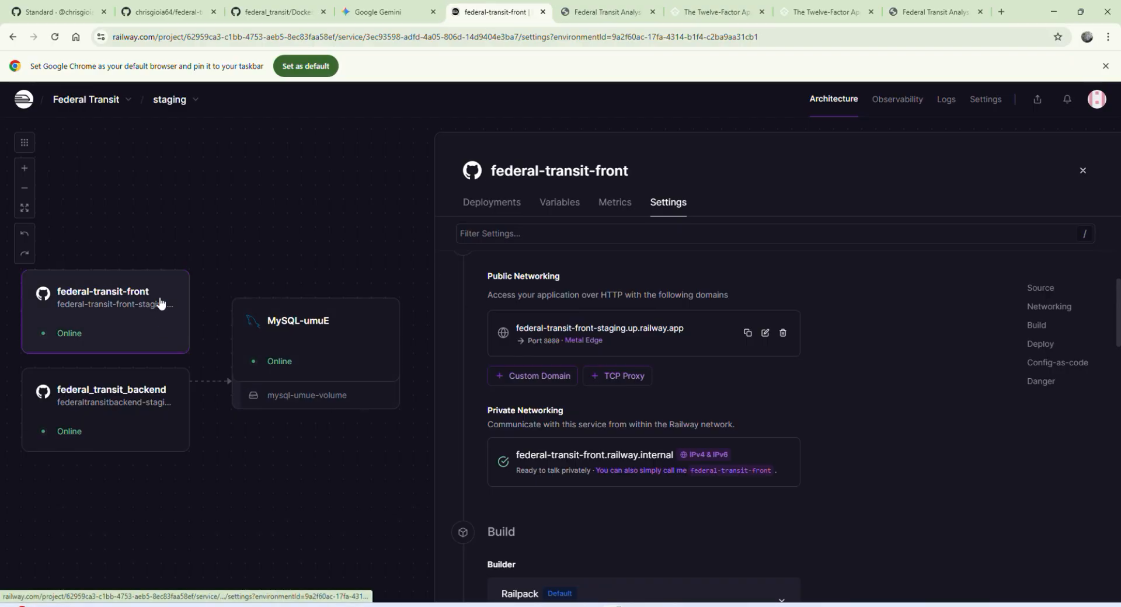
{"action": "left_click", "coordinate": [559, 202]}
{"action": "left_click", "coordinate": [1043, 245]}
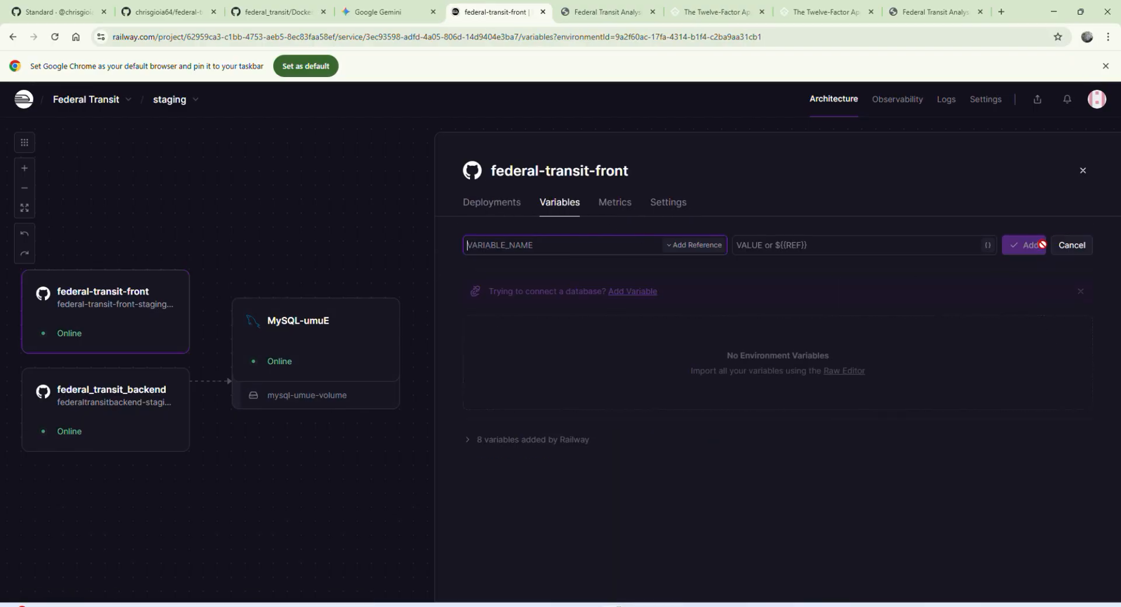
{"action": "type", "text": "VITE_API_URL"}
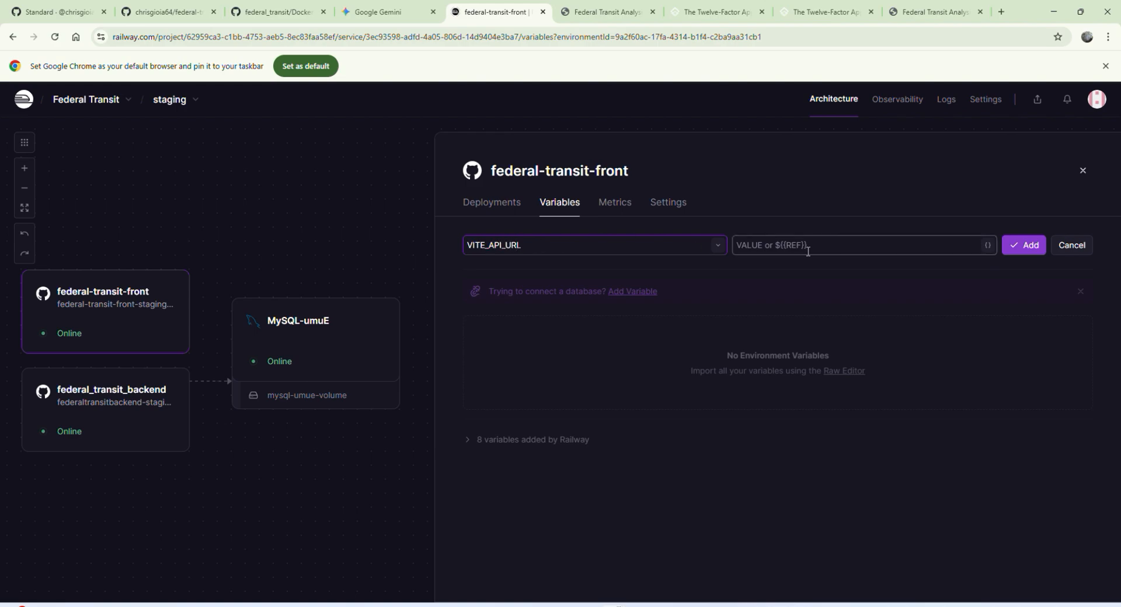
Step: Reveal and copy the RAILWAY_PUBLIC_DOMAIN value from the federal_transit_backend service's variables
{"action": "left_click", "coordinate": [119, 408]}
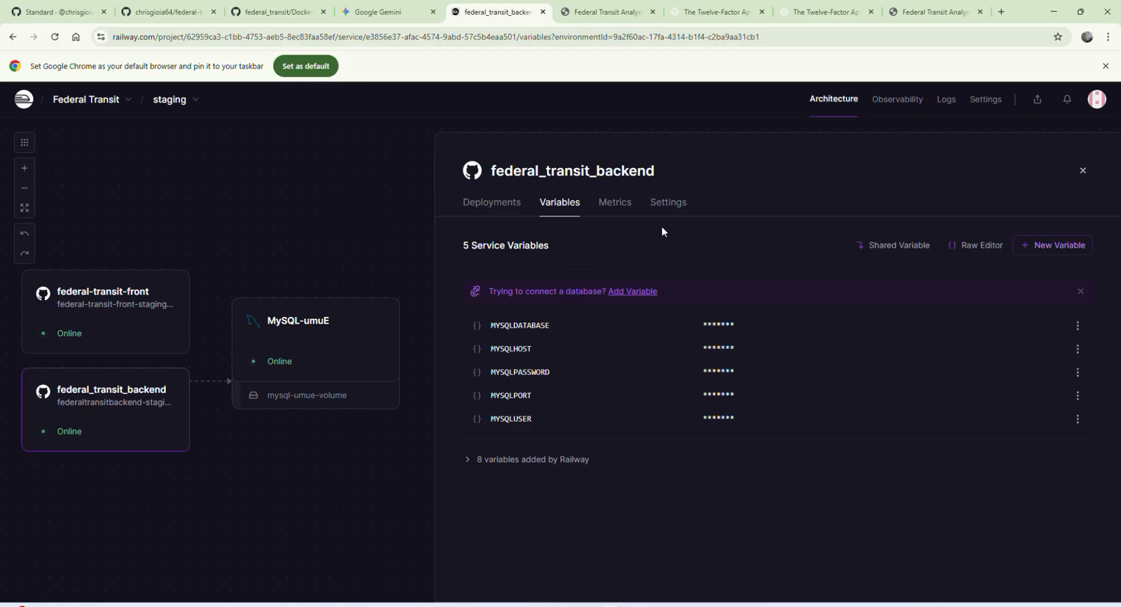
{"action": "left_click", "coordinate": [670, 210]}
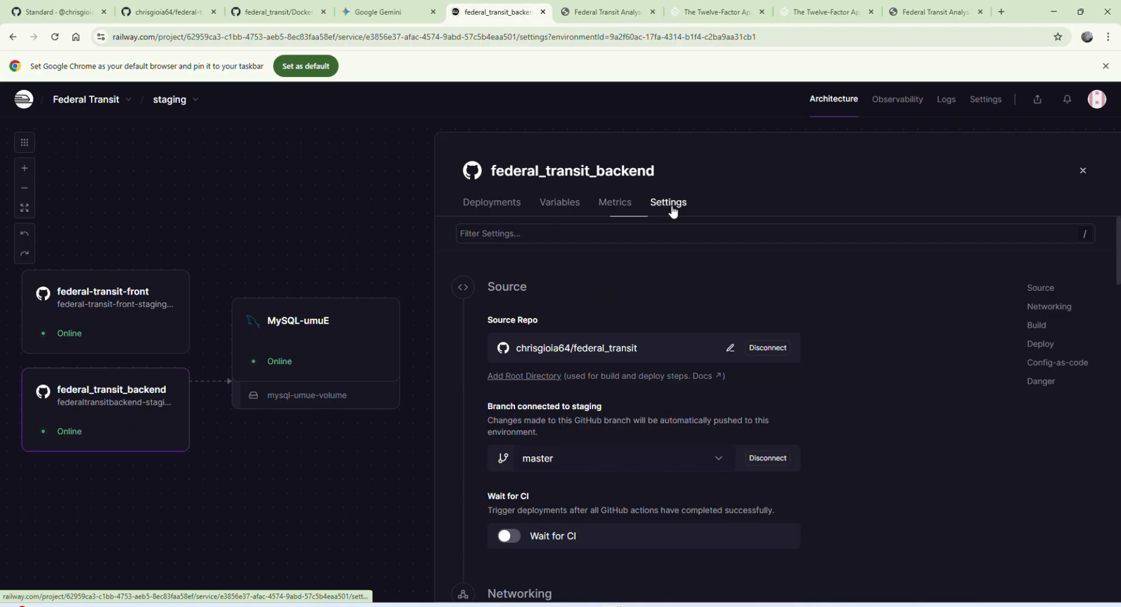
{"action": "left_click", "coordinate": [564, 207]}
{"action": "left_click", "coordinate": [468, 461]}
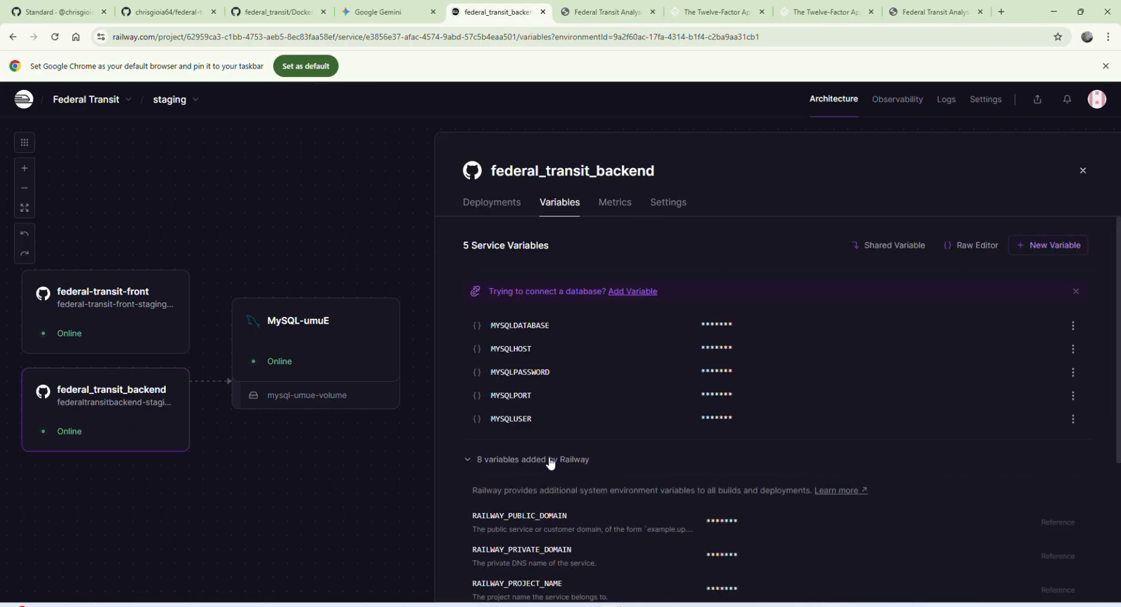
{"action": "scroll", "coordinate": [560, 438], "scroll_direction": "down", "scroll_amount": 2}
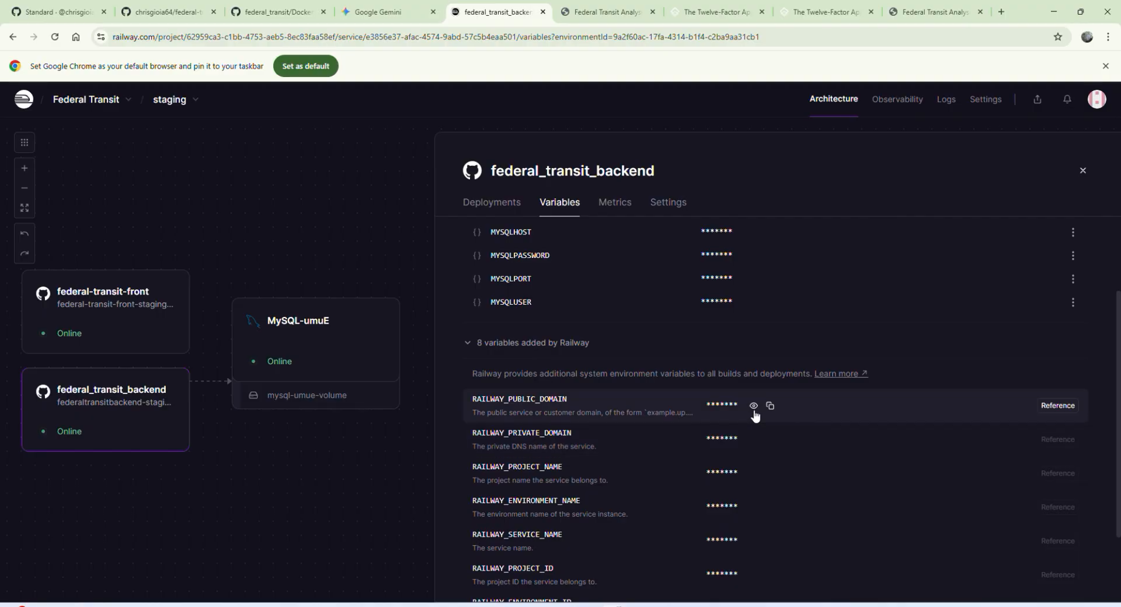
{"action": "left_click", "coordinate": [754, 406]}
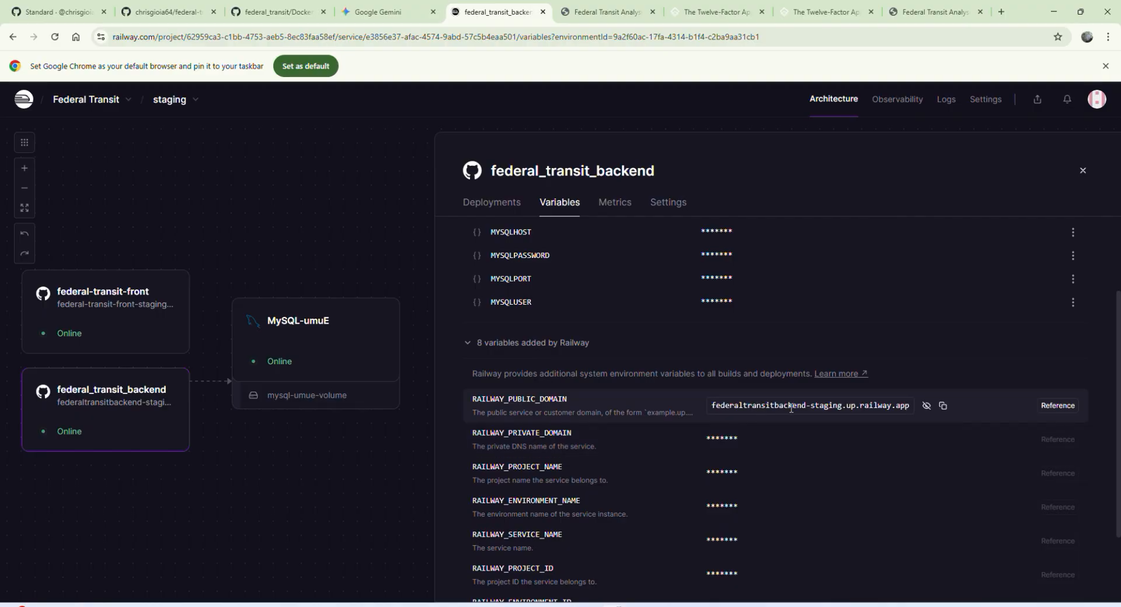
{"action": "left_click", "coordinate": [943, 405]}
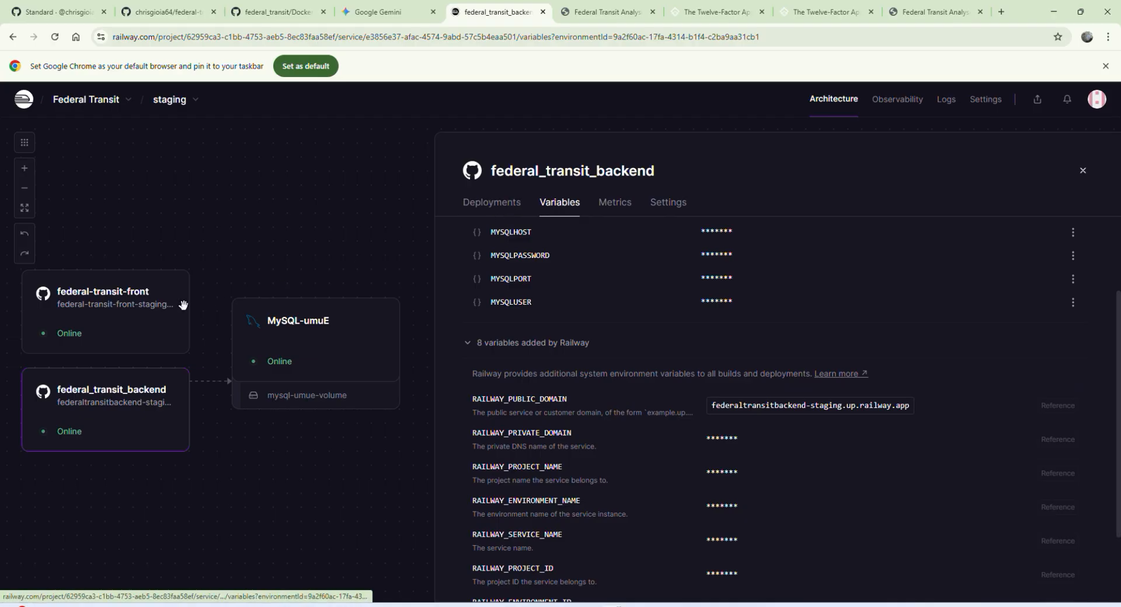
{"action": "left_click", "coordinate": [156, 314]}
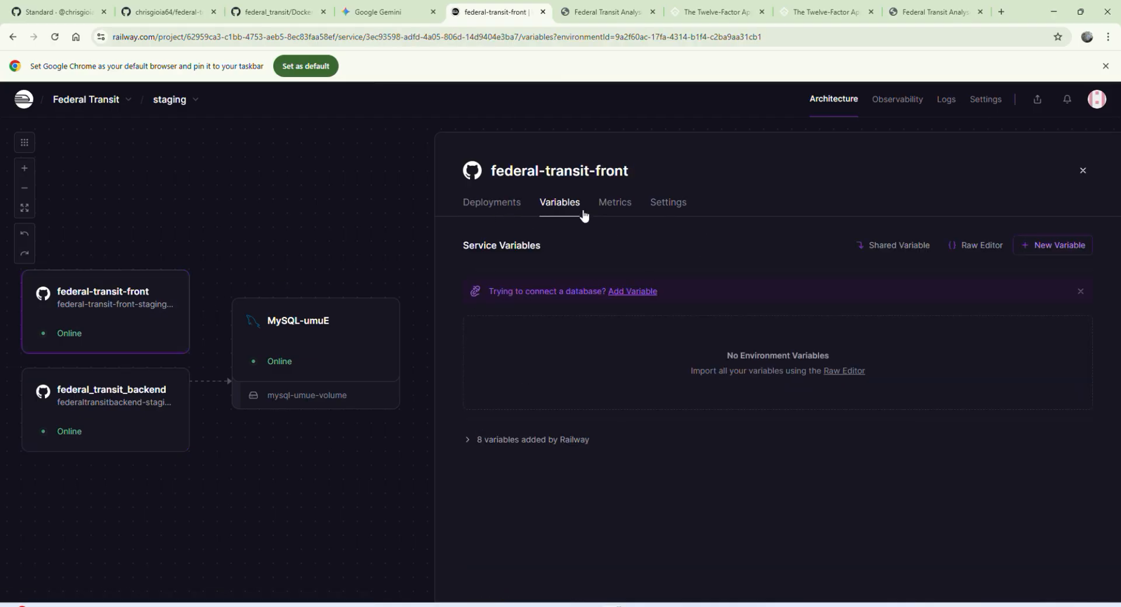
{"action": "left_click", "coordinate": [1021, 251]}
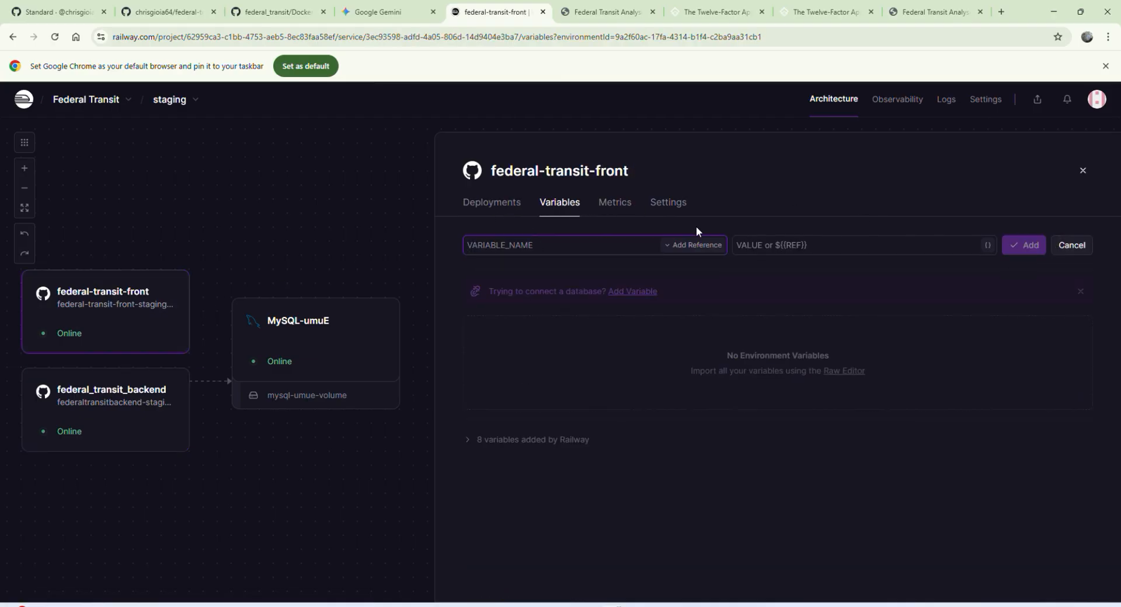
{"action": "type", "text": "VITE_API"}
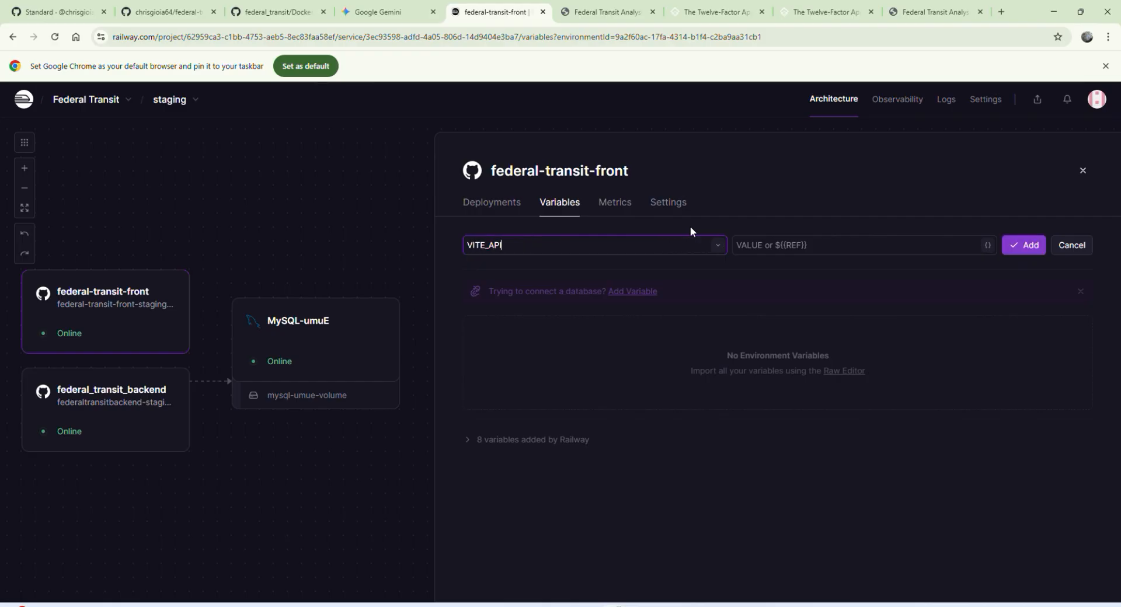
{"action": "type", "text": "_URL"}
{"action": "left_click", "coordinate": [776, 239]}
{"action": "key", "text": "ctrl+v"}
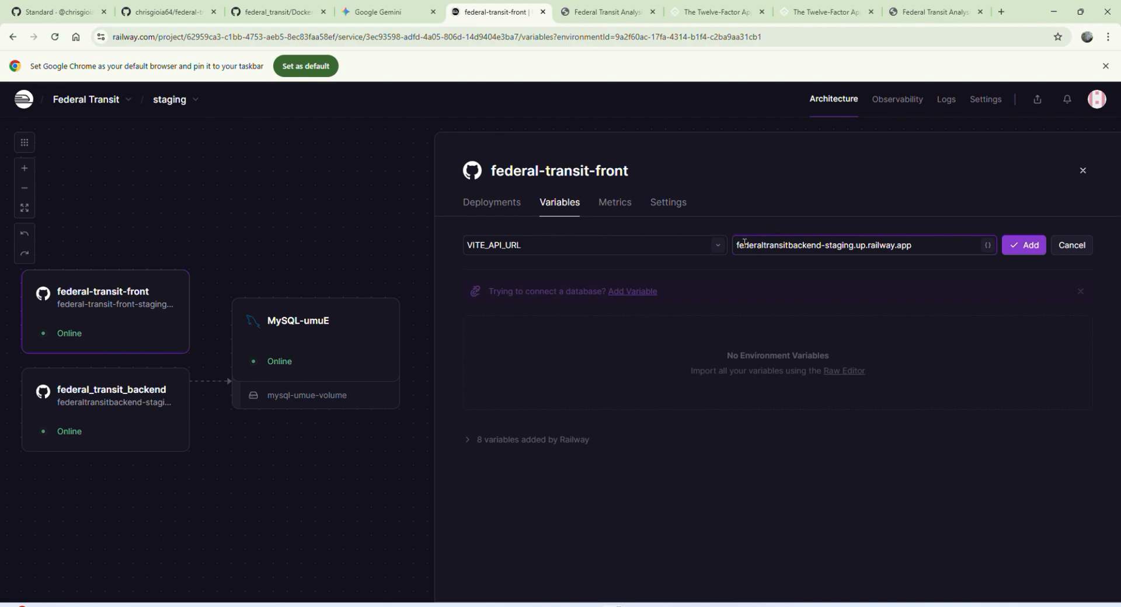
{"action": "type", "text": "https"}
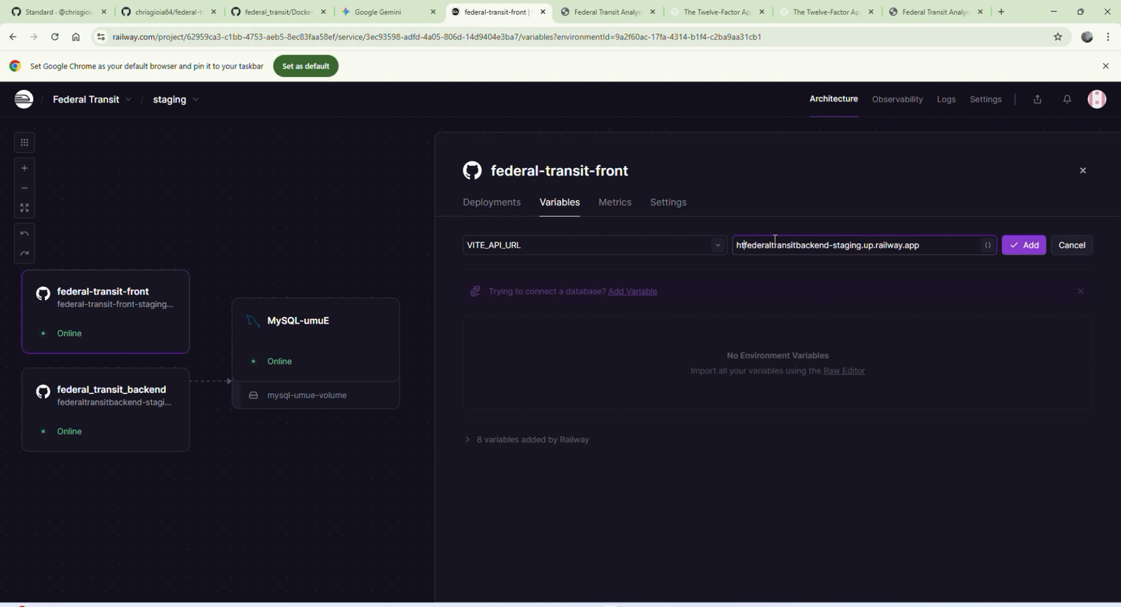
{"action": "type", "text": "://"}
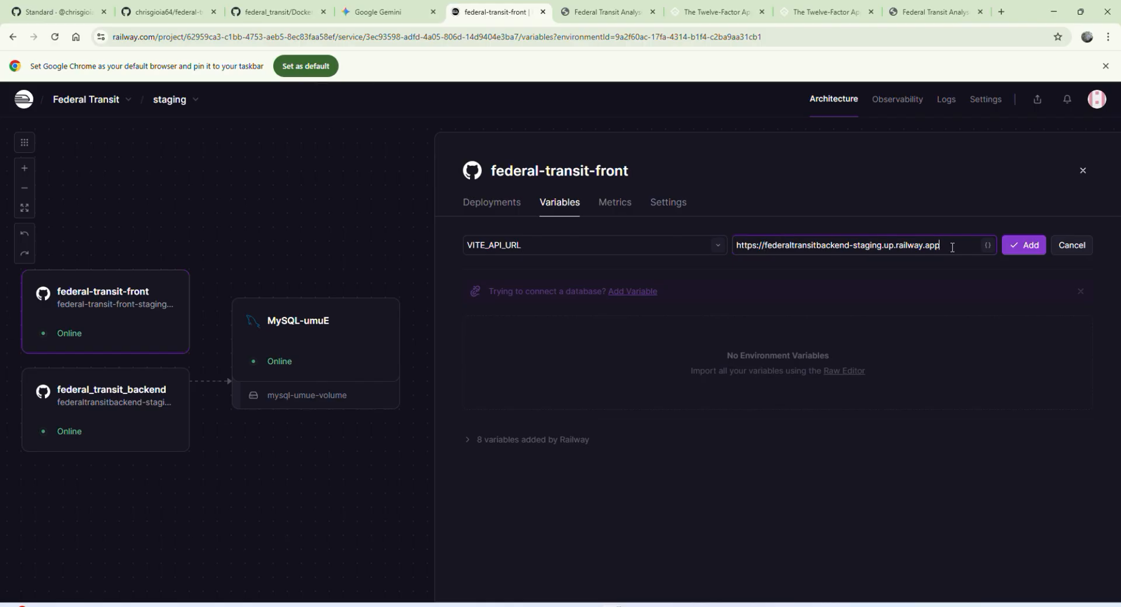
{"action": "left_click", "coordinate": [1023, 245]}
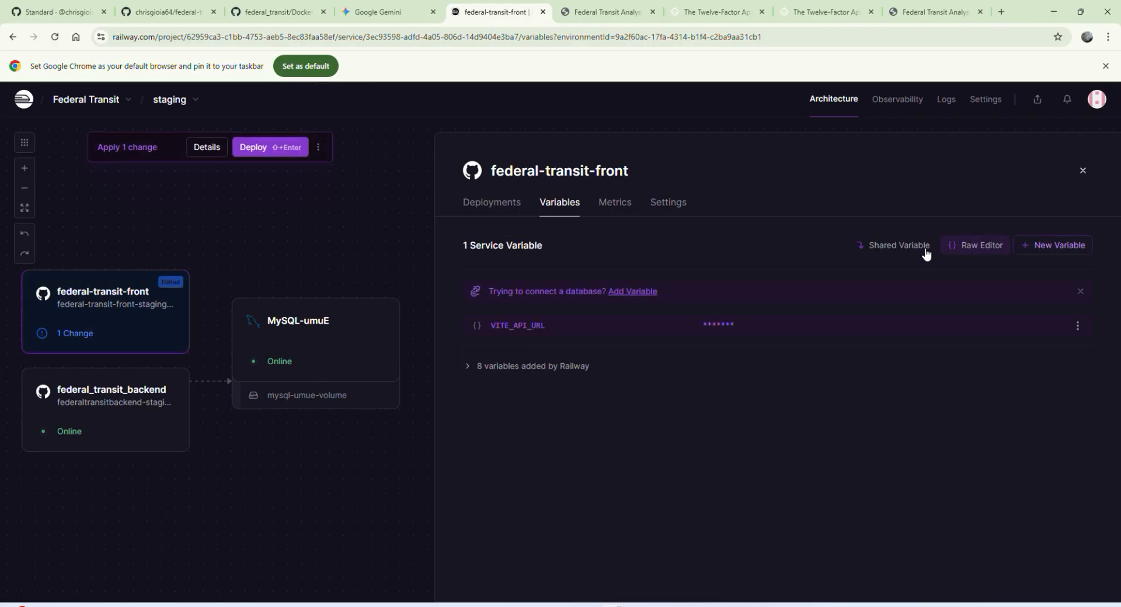
Step: Set the federal-transit-front service's custom build command to npm run build
{"action": "left_click", "coordinate": [658, 205]}
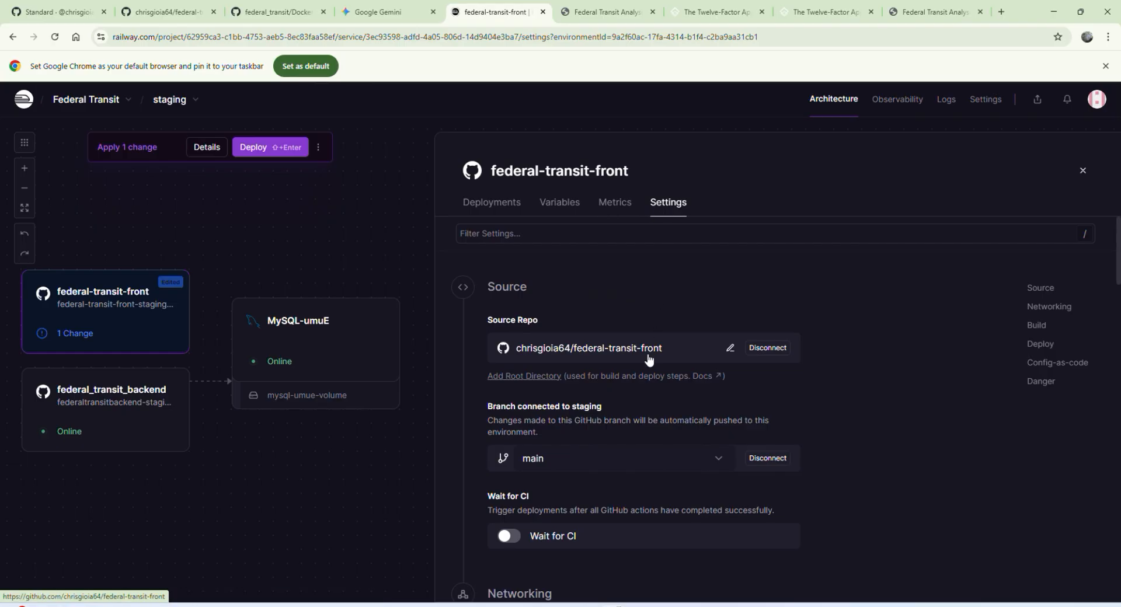
{"action": "scroll", "coordinate": [647, 354], "scroll_direction": "down", "scroll_amount": 4}
{"action": "scroll", "coordinate": [646, 354], "scroll_direction": "down", "scroll_amount": 10}
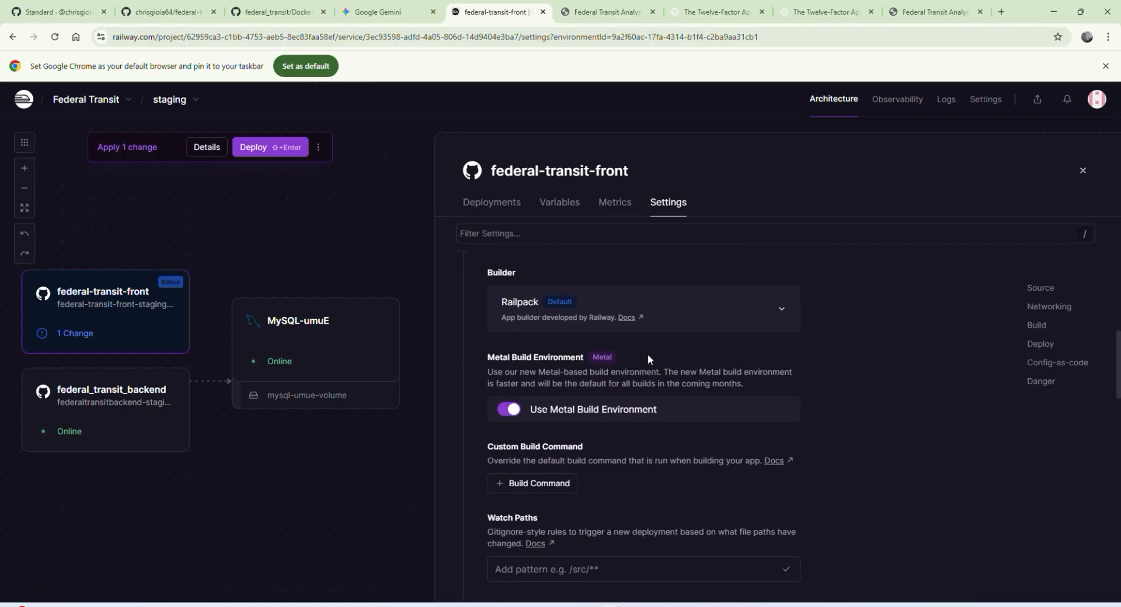
{"action": "scroll", "coordinate": [646, 355], "scroll_direction": "down", "scroll_amount": 1}
{"action": "left_click", "coordinate": [563, 366]}
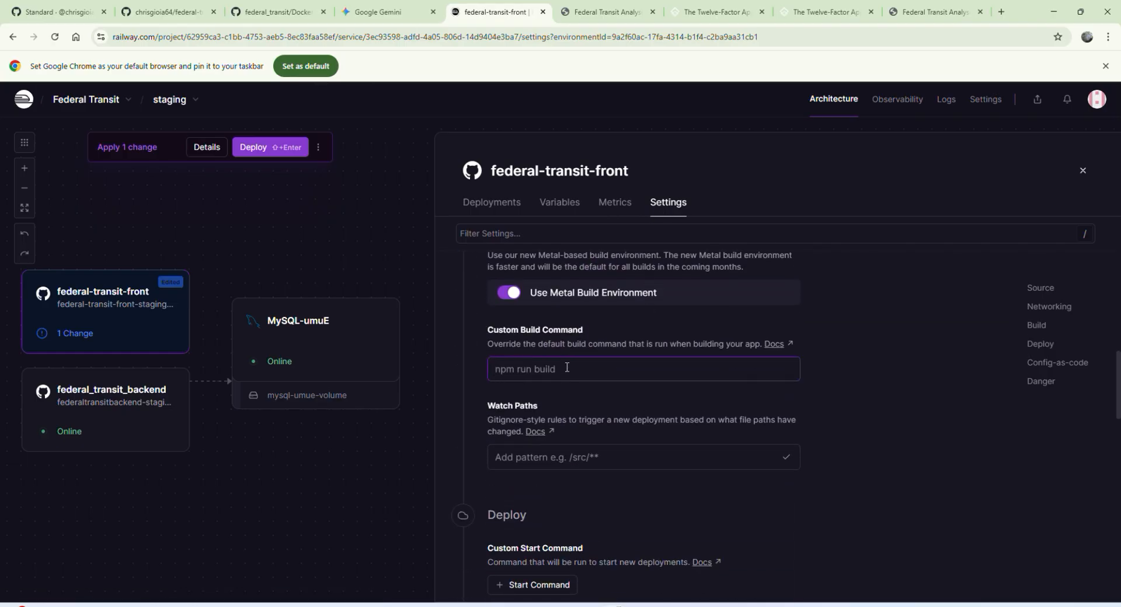
{"action": "type", "text": "npm run "}
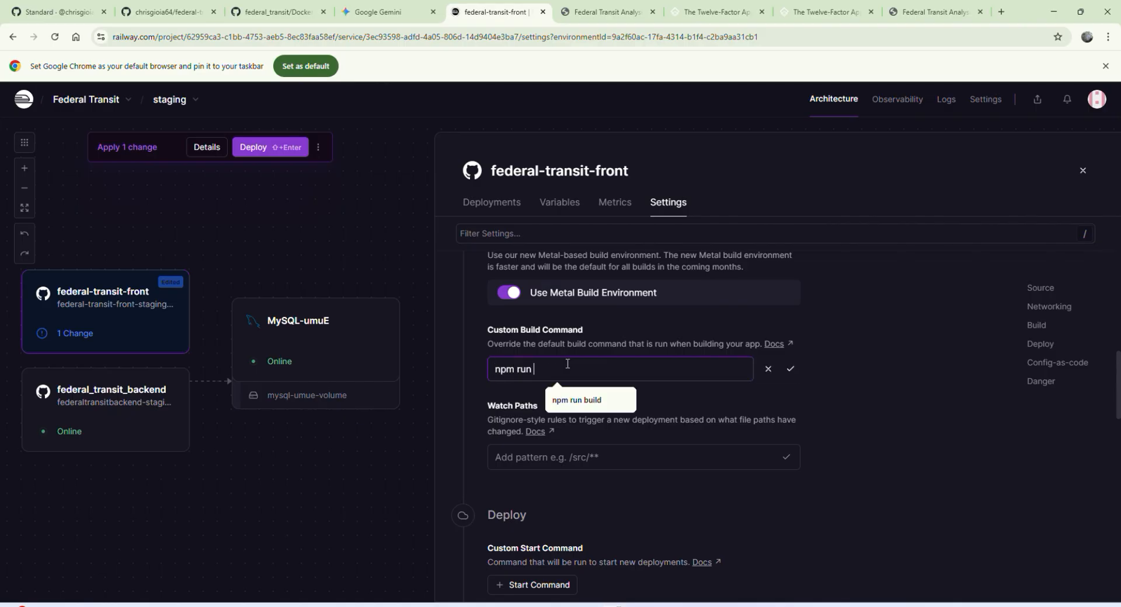
{"action": "type", "text": "build"}
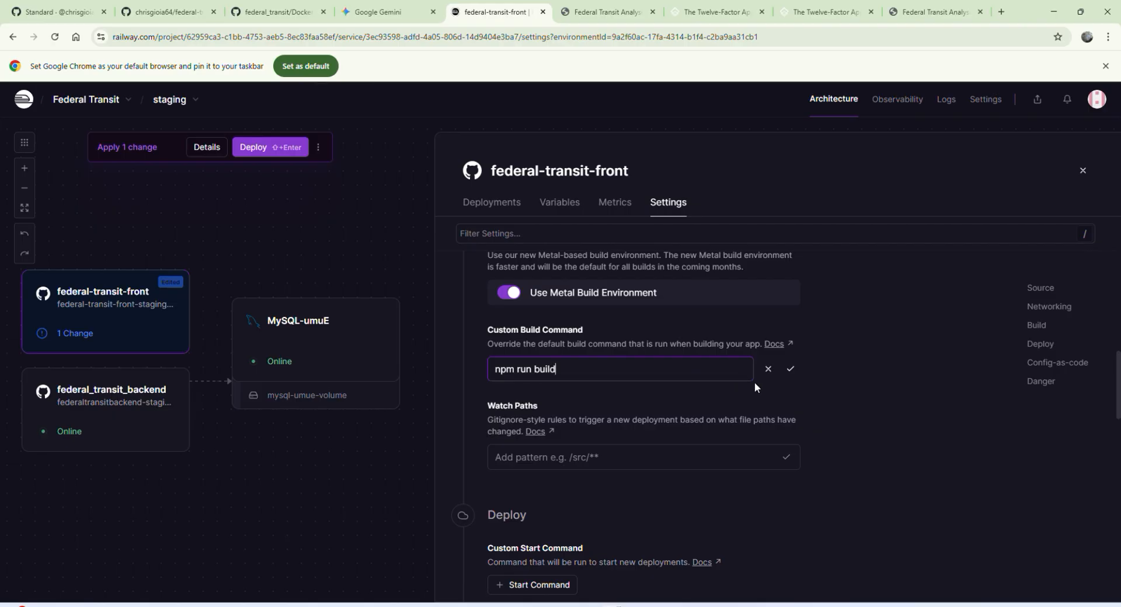
{"action": "left_click", "coordinate": [798, 370]}
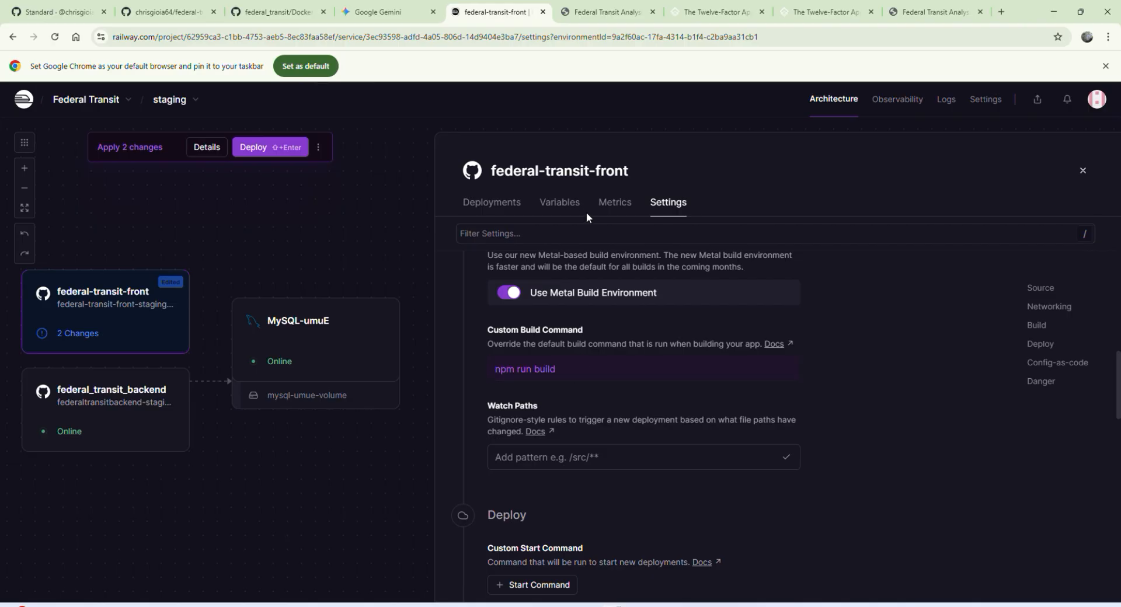
Step: Review federal-transit-front's variables and settings, and deploy the pending changes to staging
{"action": "left_click", "coordinate": [562, 203]}
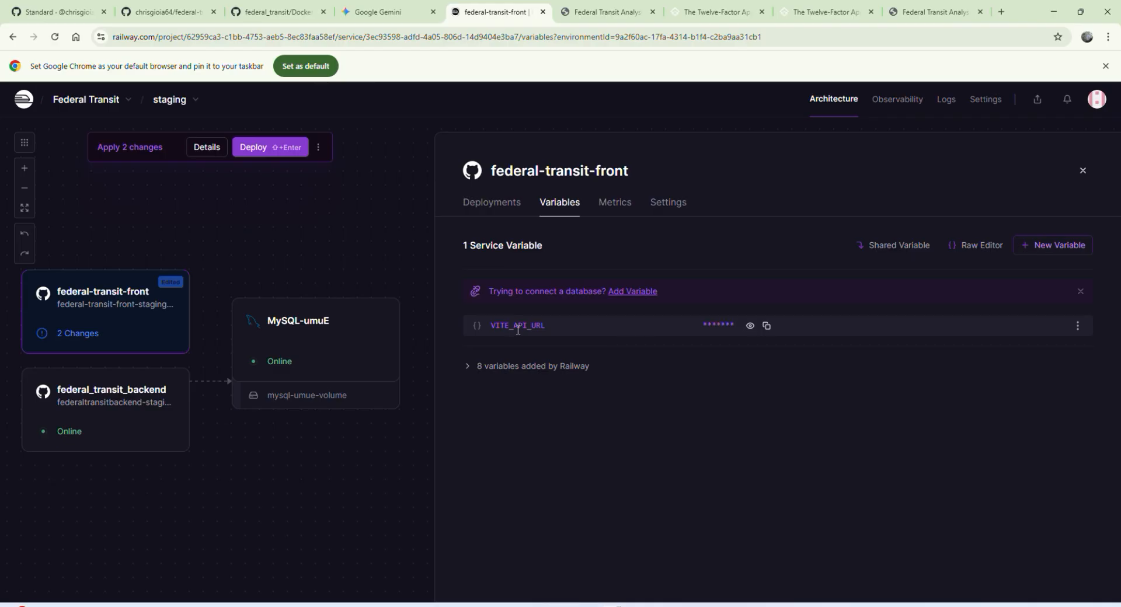
{"action": "left_click", "coordinate": [664, 204]}
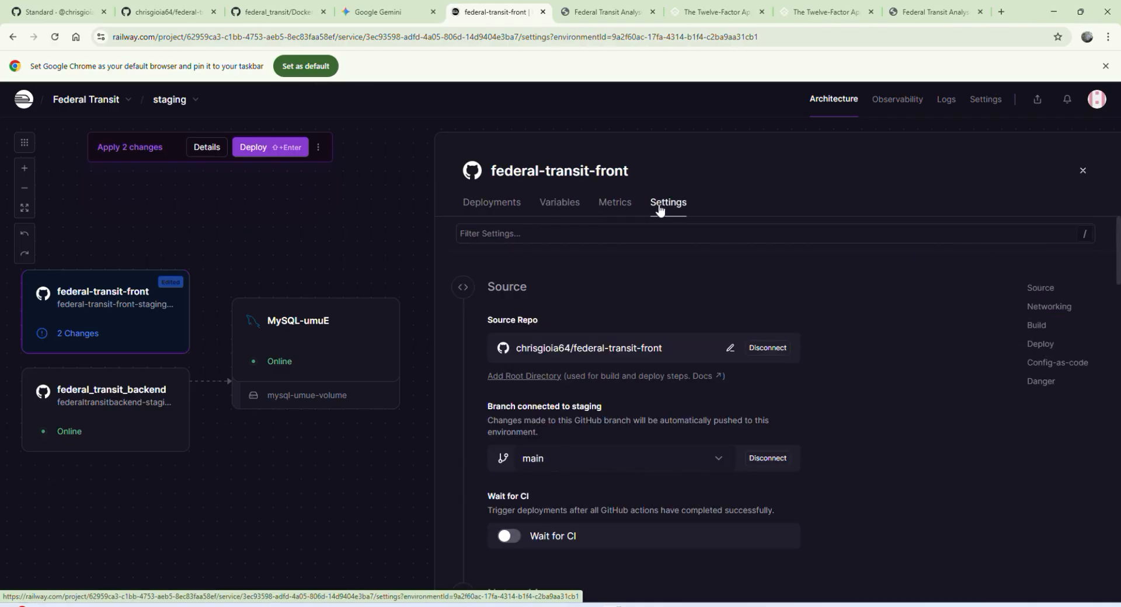
{"action": "left_click", "coordinate": [551, 206]}
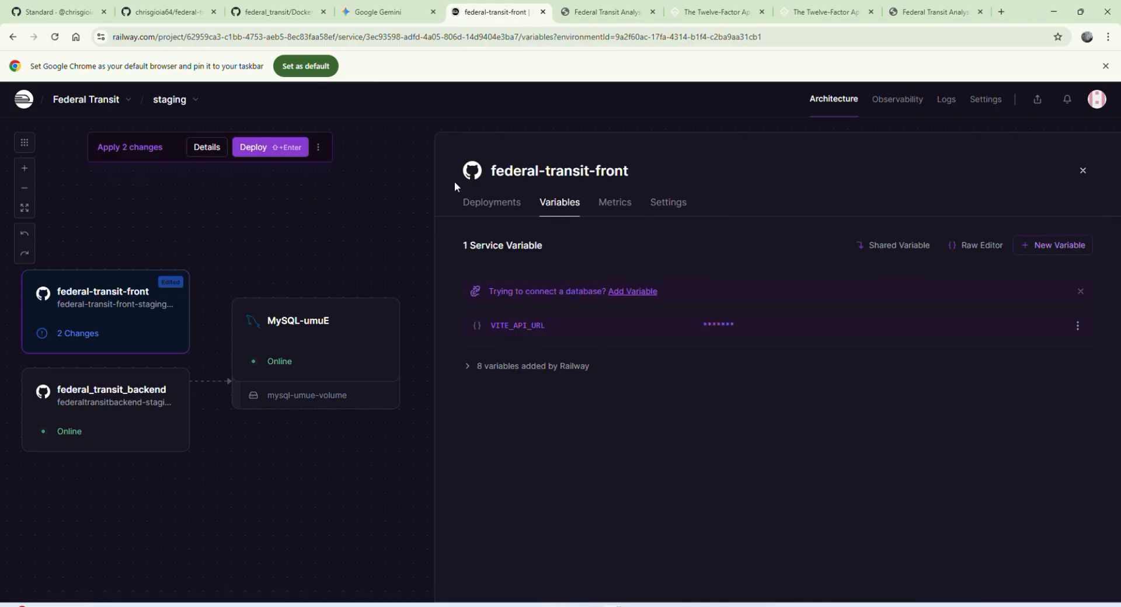
{"action": "left_click", "coordinate": [284, 146]}
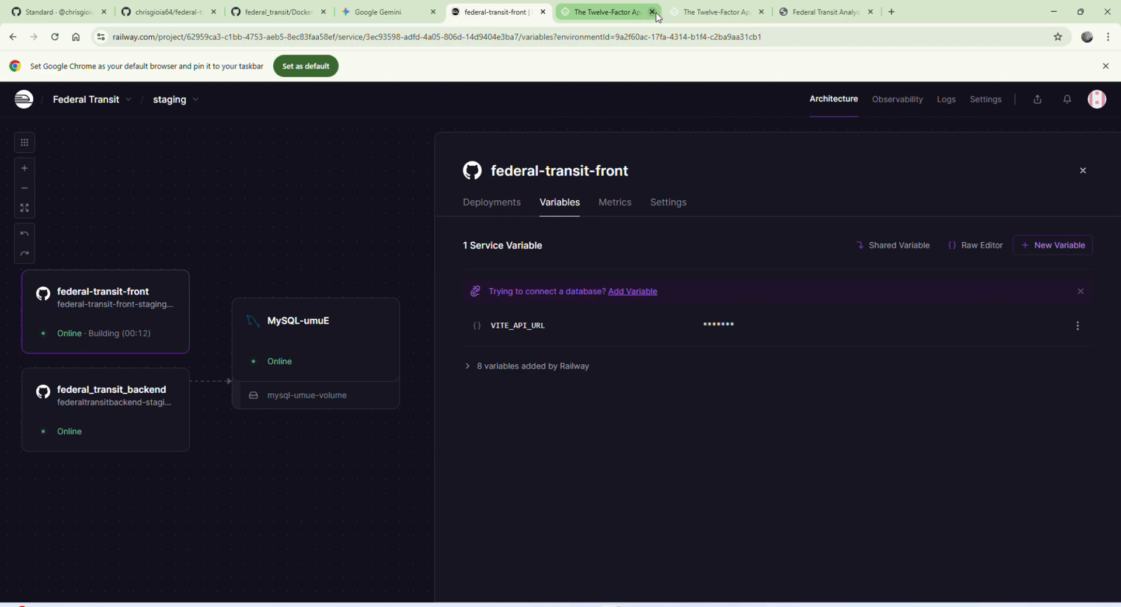
Step: Replace the old dashboard tab with a new one at federal-transit-front-staging.up.railway.app, placed beside the Railway tab, and return to Railway
{"action": "left_click", "coordinate": [652, 12]}
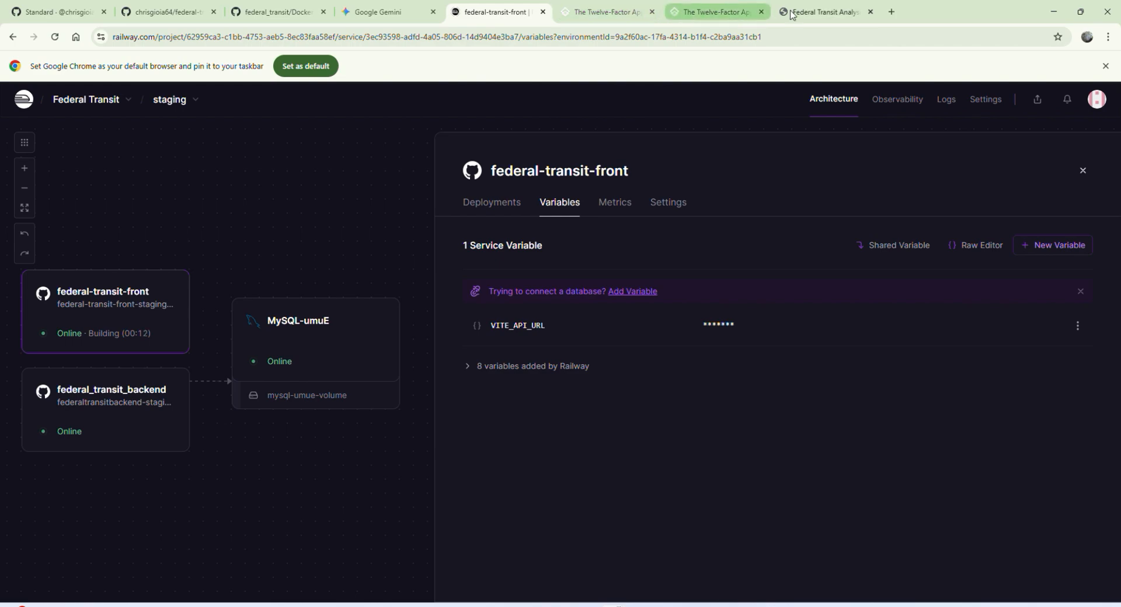
{"action": "left_click", "coordinate": [669, 203]}
{"action": "scroll", "coordinate": [668, 386], "scroll_direction": "down", "scroll_amount": 3}
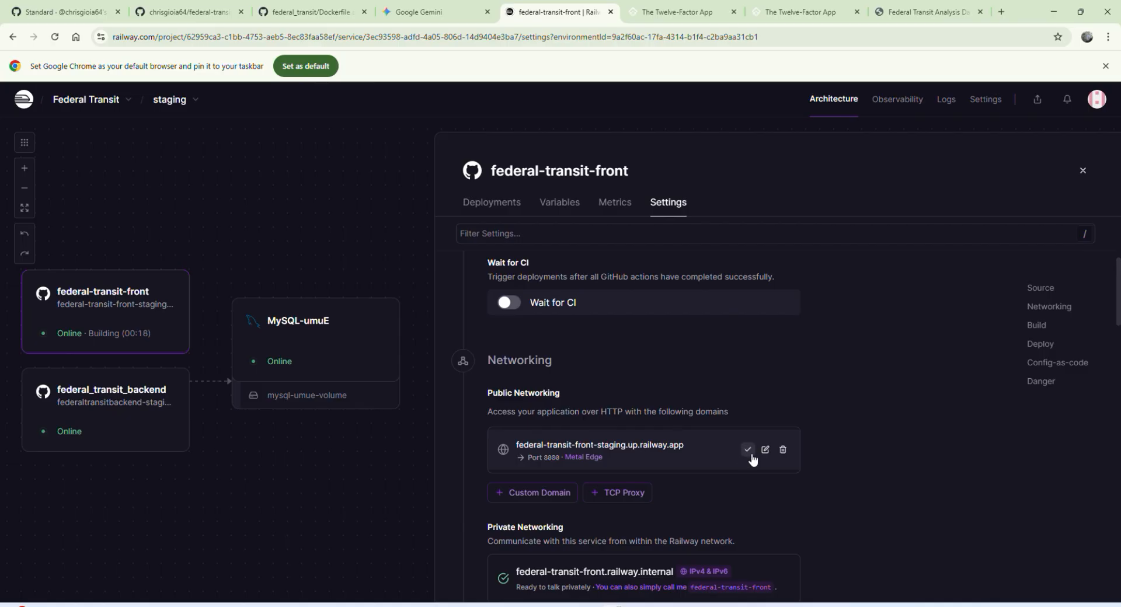
{"action": "key", "text": "ctrl+t"}
{"action": "type", "text": "federal-transit-front-staging.up.railway.app"}
{"action": "key", "text": "Return"}
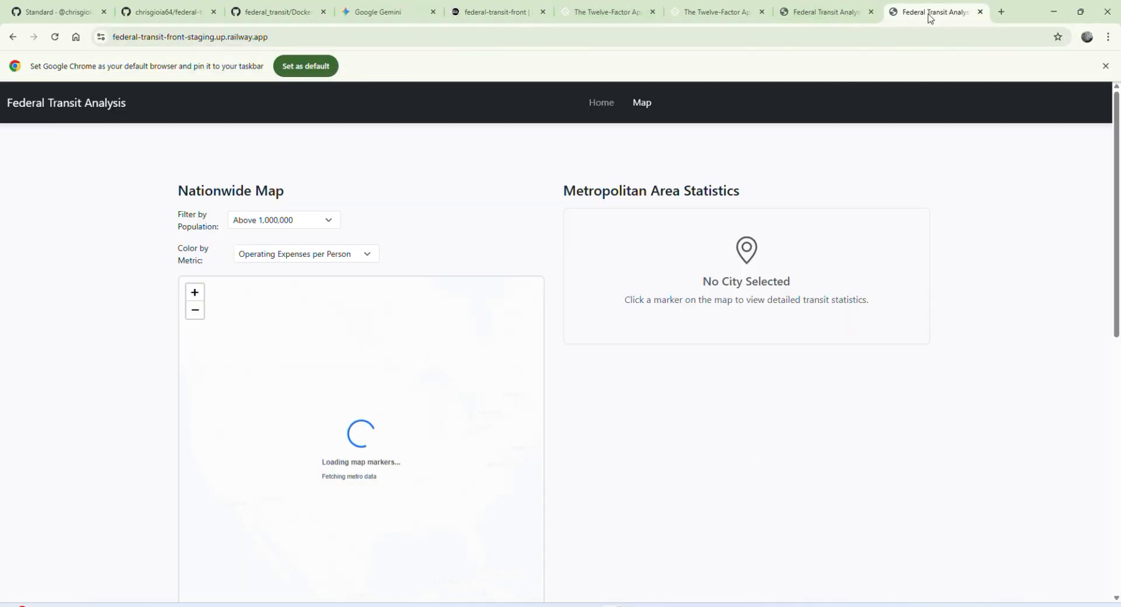
{"action": "left_click_drag", "start_coordinate": [934, 12], "coordinate": [492, 3]}
{"action": "left_click", "coordinate": [492, 5]}
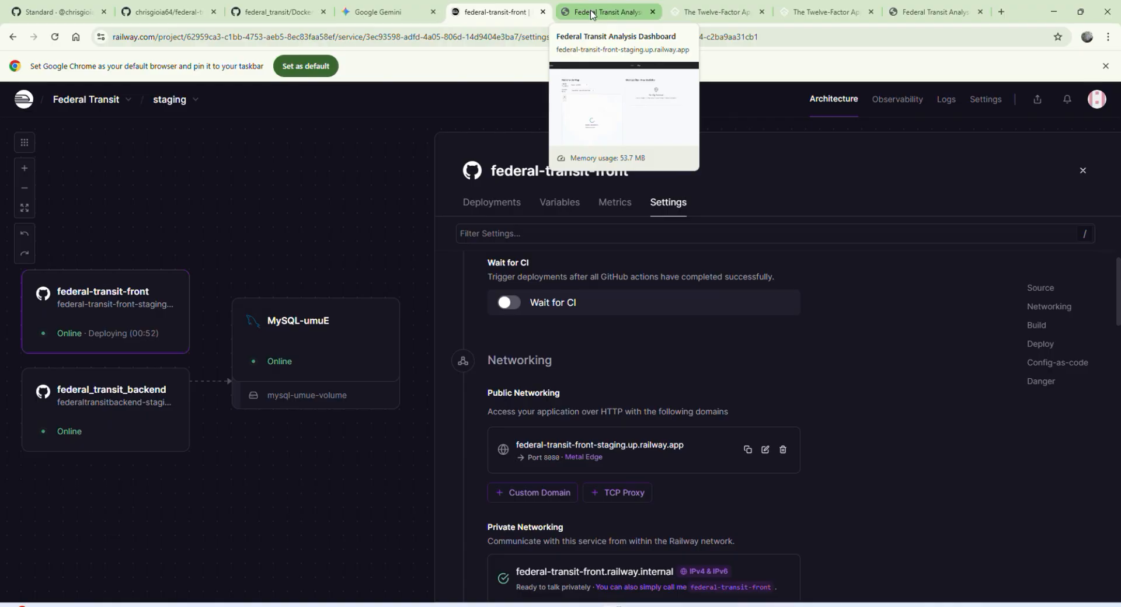
Step: Reload the staging dashboard with the developer tools open to examine its network requests
{"action": "left_click", "coordinate": [592, 14]}
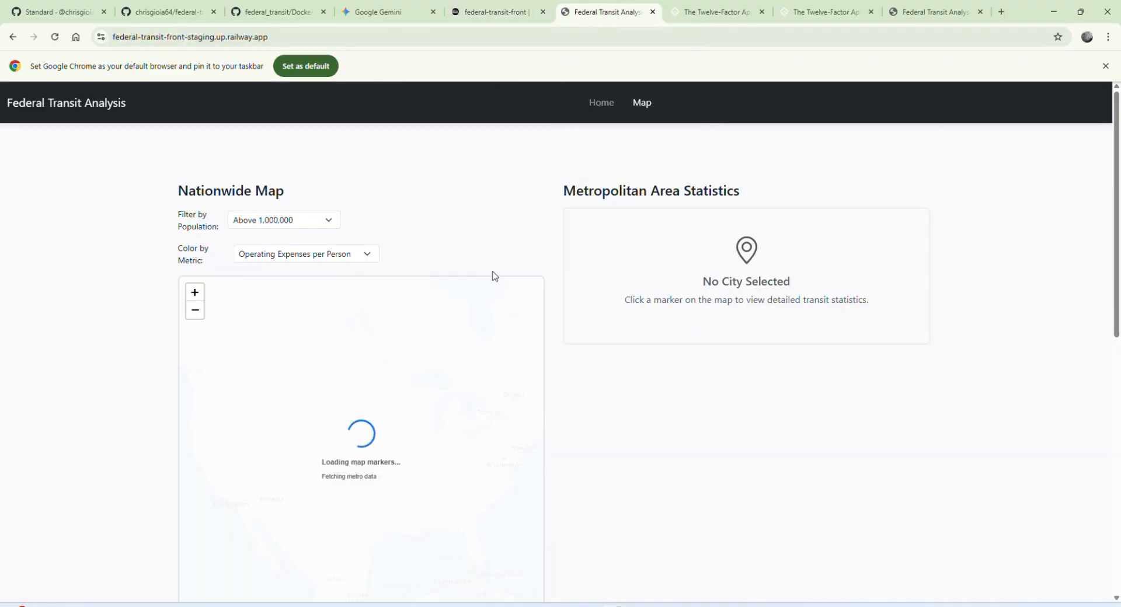
{"action": "key", "text": "F12"}
{"action": "key", "text": "ctrl+r"}
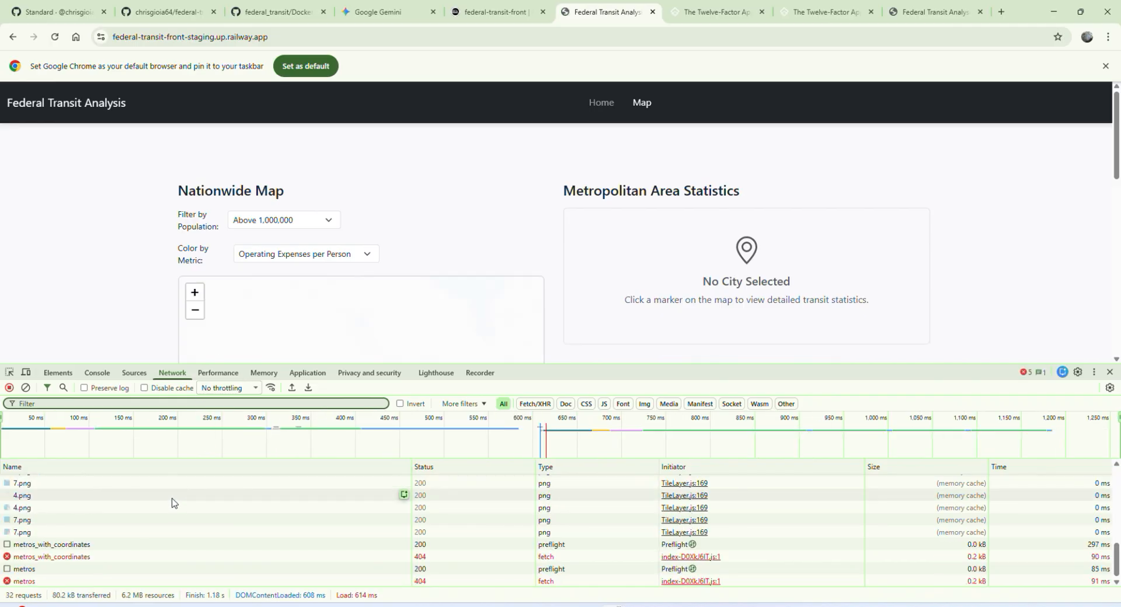
Step: Inspect the metros_with_coordinates preflight request's URL and status code, and check the map below on the staging dashboard
{"action": "left_click", "coordinate": [135, 544]}
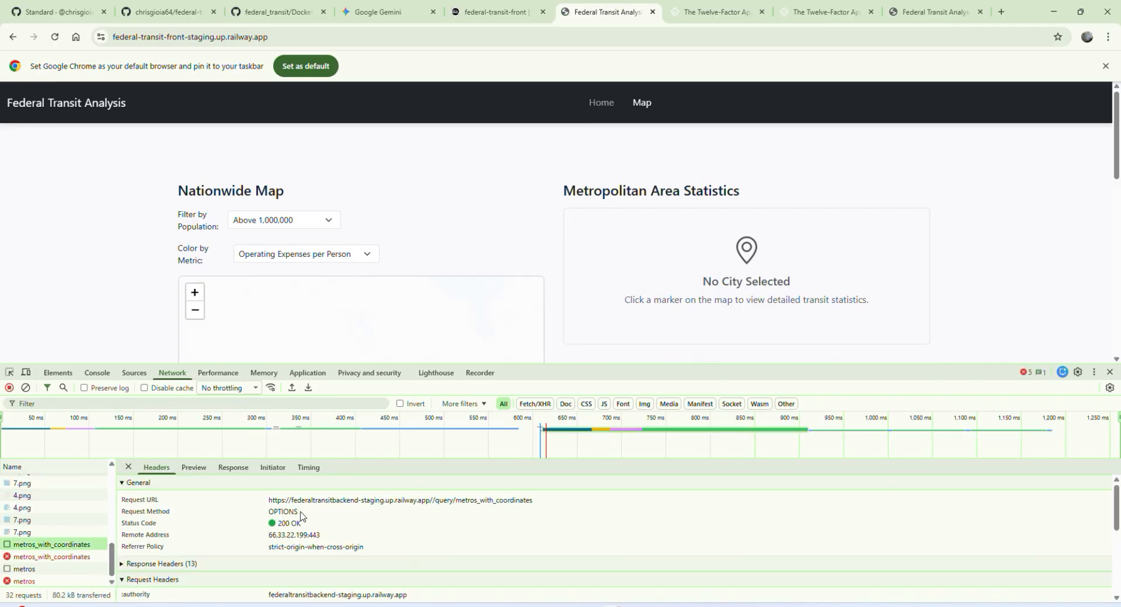
{"action": "left_click_drag", "start_coordinate": [269, 501], "coordinate": [432, 507]}
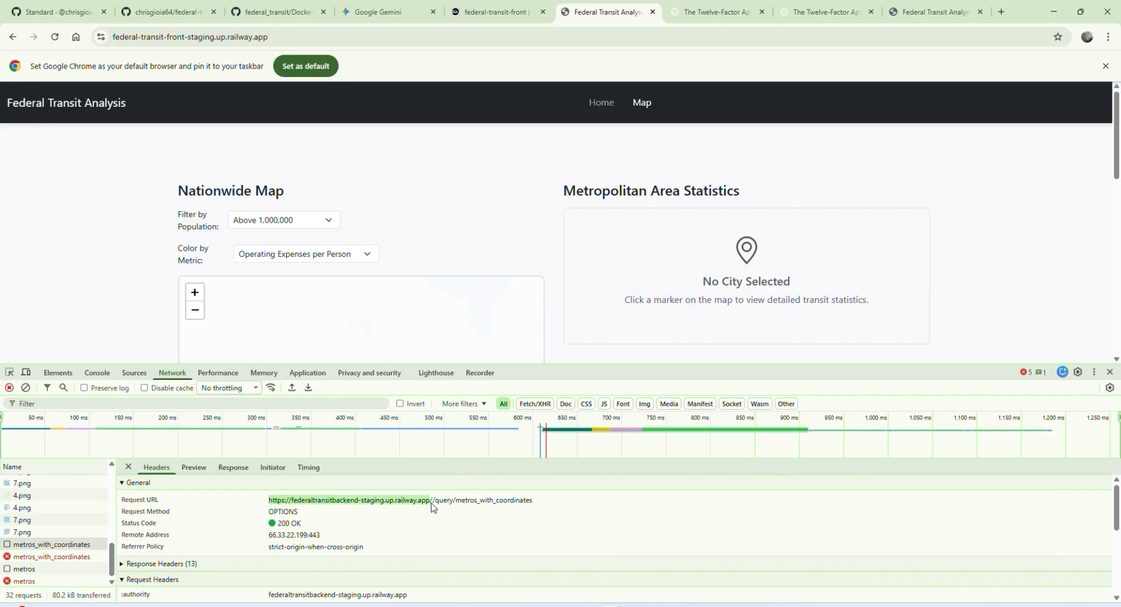
{"action": "left_click", "coordinate": [428, 504]}
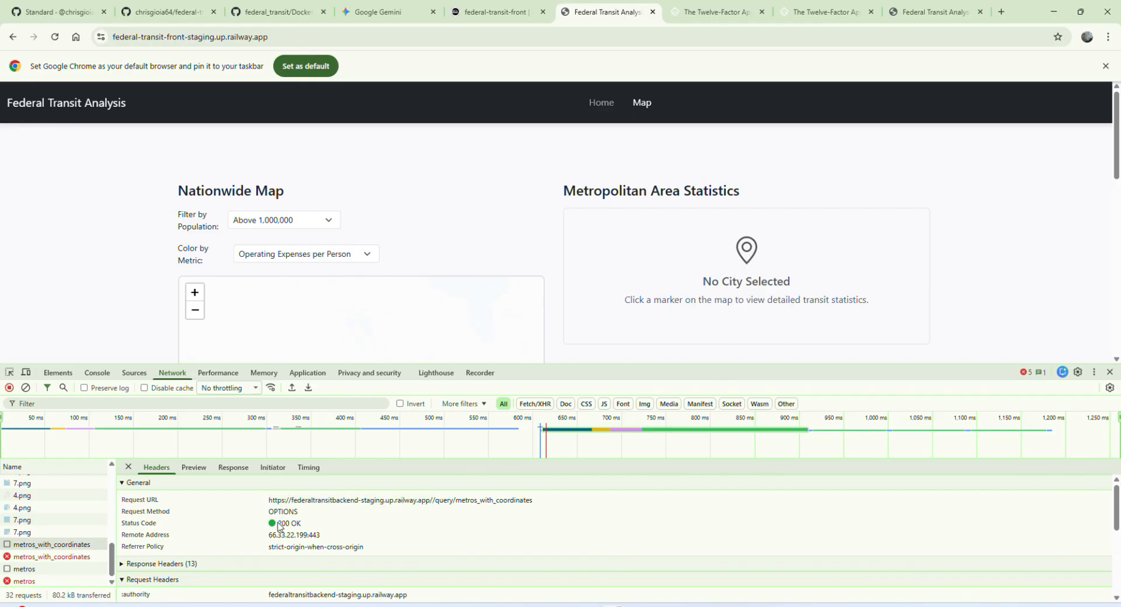
{"action": "left_click_drag", "start_coordinate": [305, 529], "coordinate": [277, 530]}
{"action": "scroll", "coordinate": [138, 289], "scroll_direction": "down", "scroll_amount": 2}
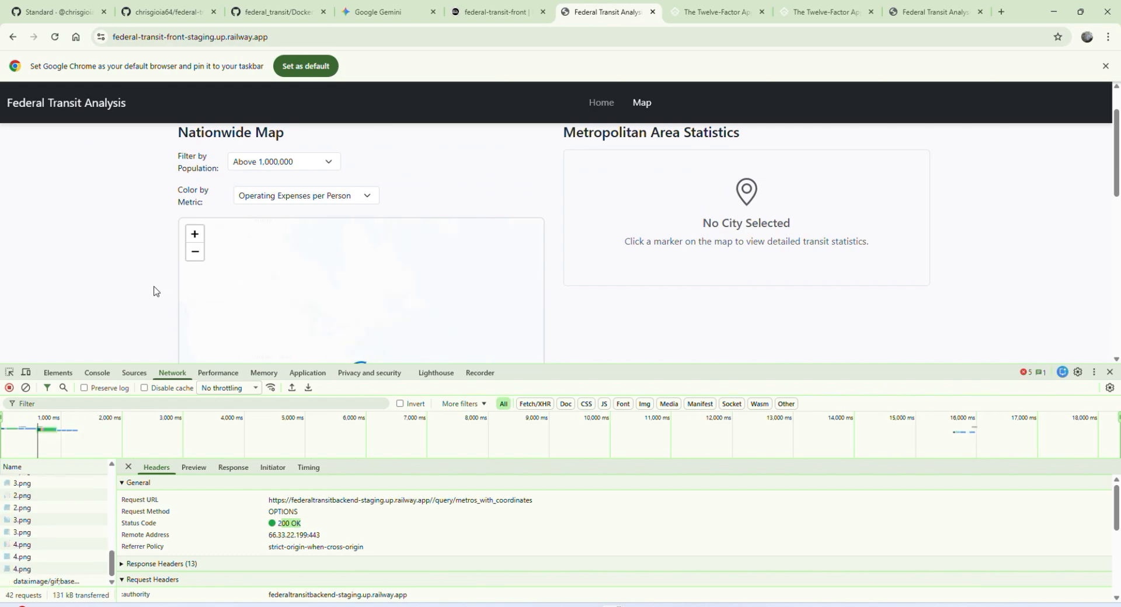
{"action": "scroll", "coordinate": [149, 292], "scroll_direction": "down", "scroll_amount": 2}
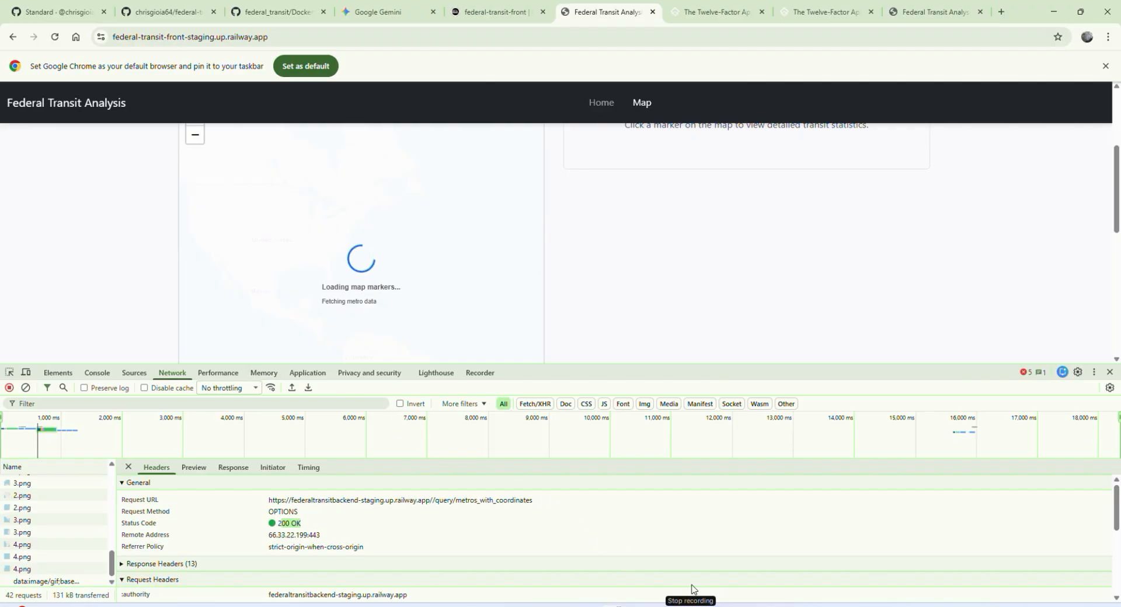
{"action": "key", "text": "ctrl+shift+Tab"}
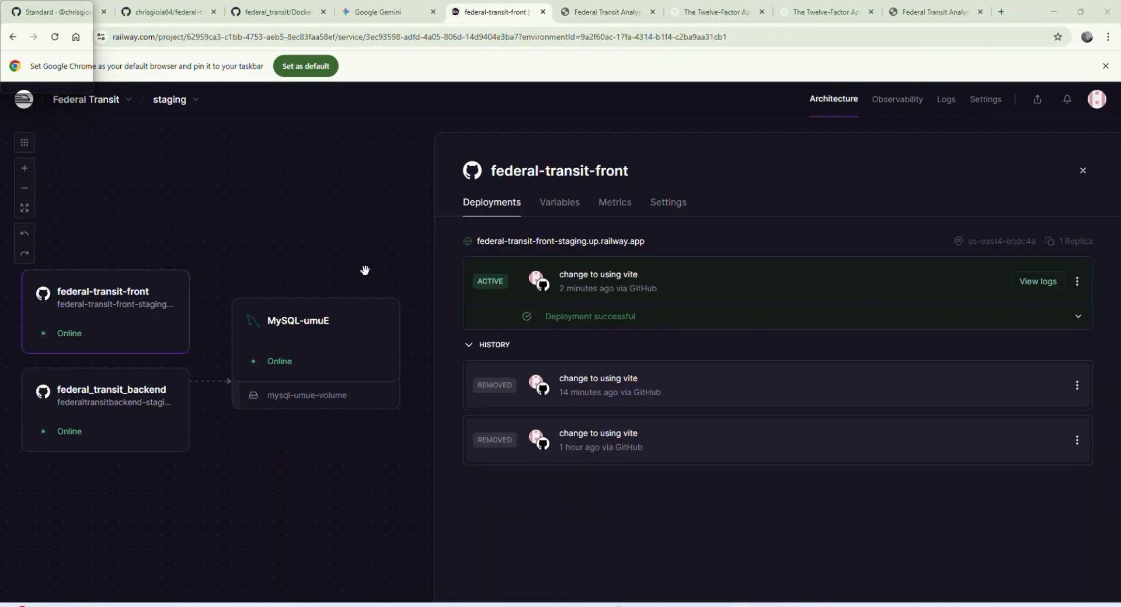
{"action": "left_click", "coordinate": [611, 11]}
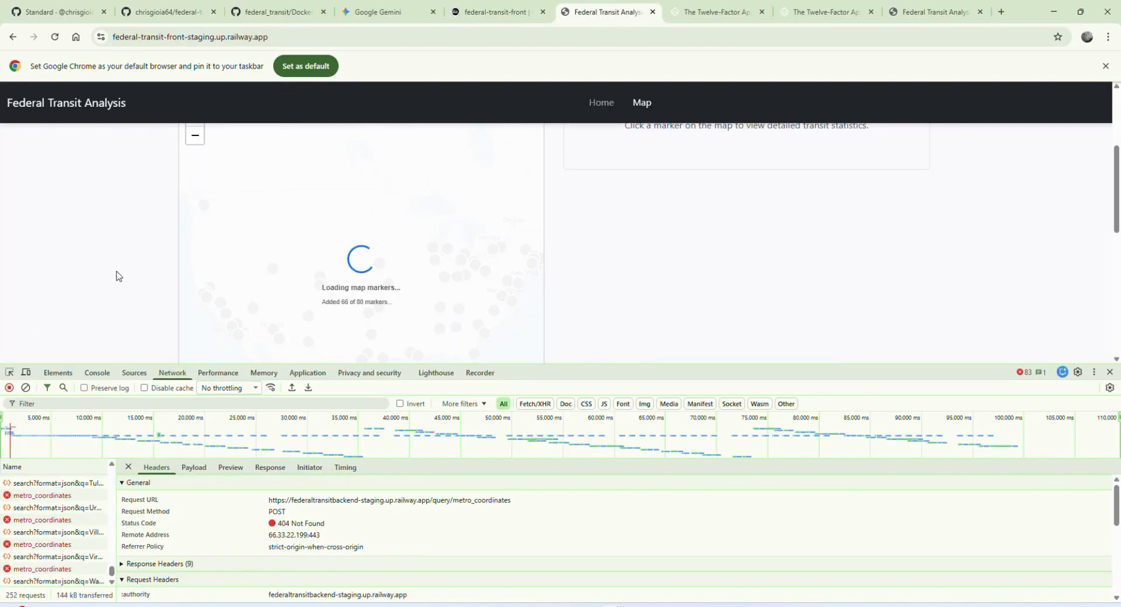
Step: Check the value of VITE_API_URL in federal-transit-front's variables on Railway, keeping it as it is
{"action": "left_click", "coordinate": [487, 11]}
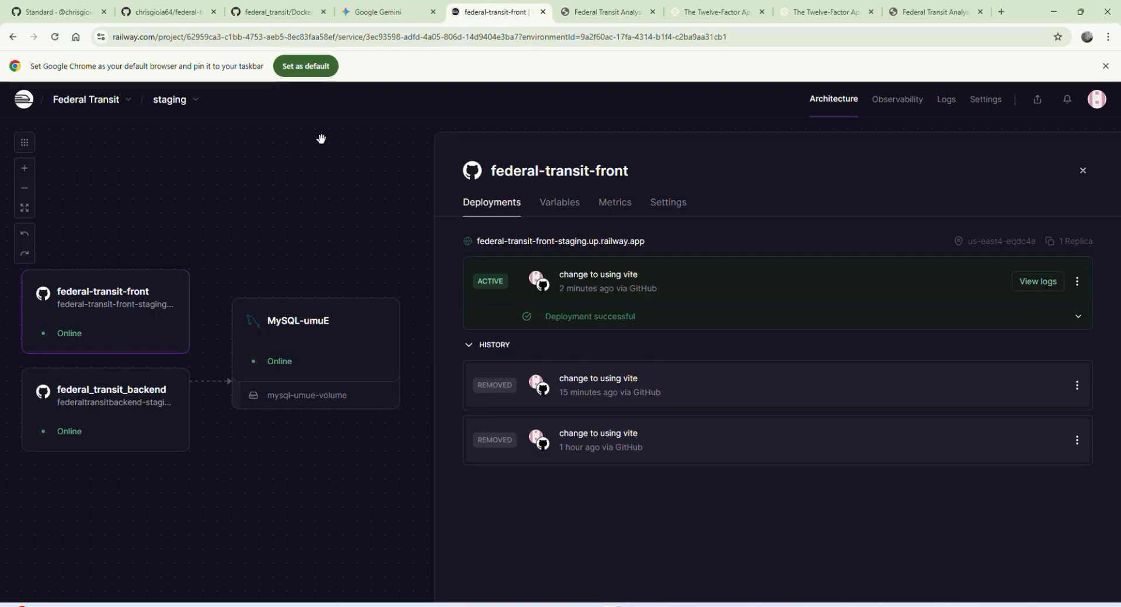
{"action": "left_click", "coordinate": [561, 204]}
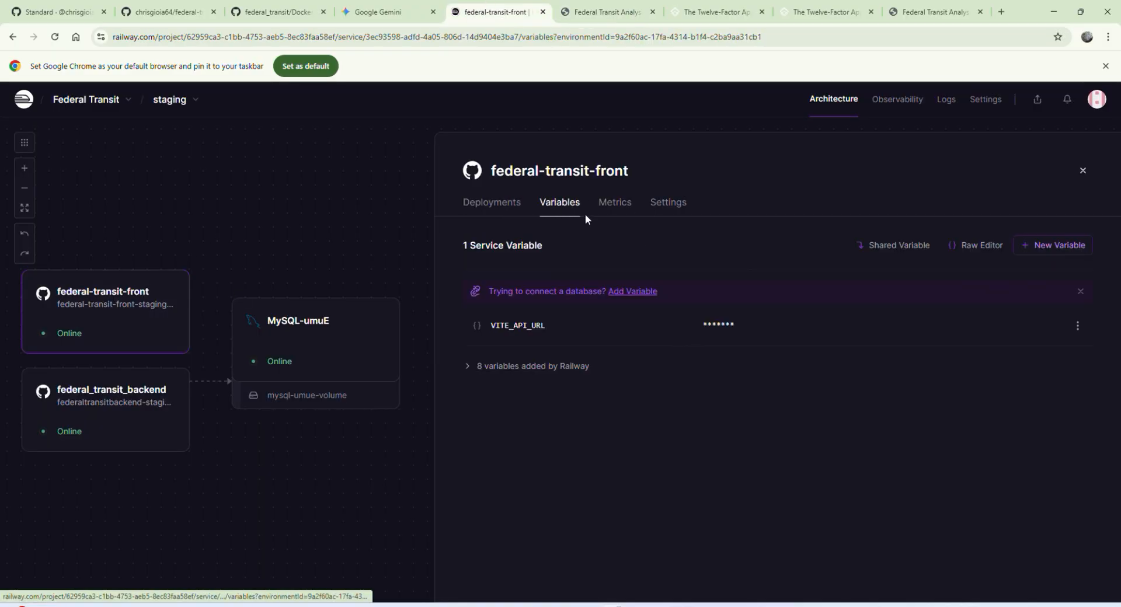
{"action": "left_click", "coordinate": [1078, 325]}
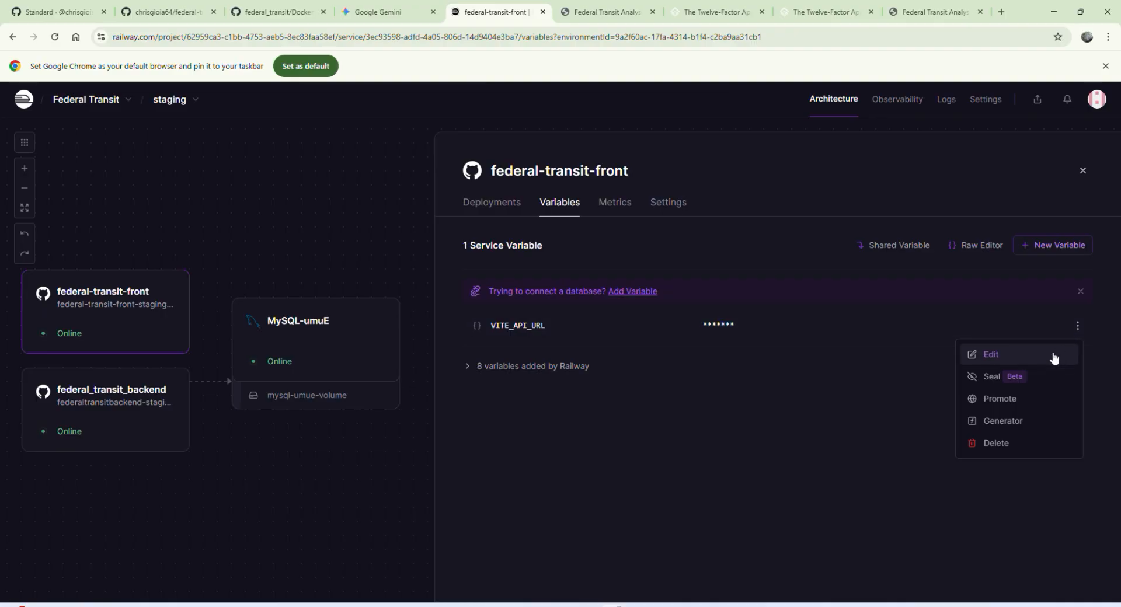
{"action": "left_click", "coordinate": [991, 354]}
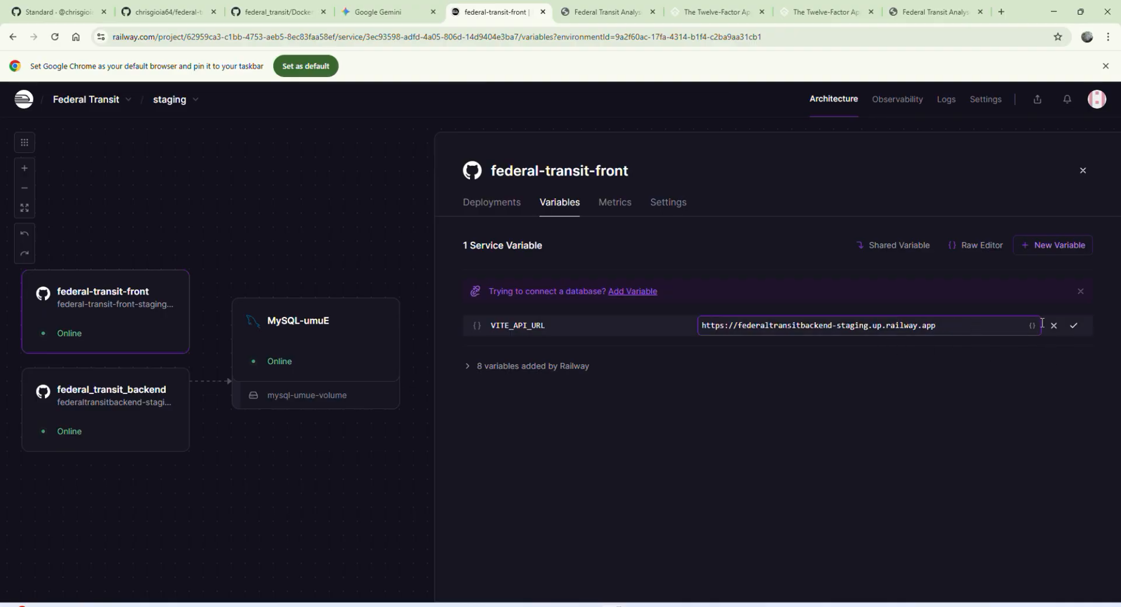
{"action": "left_click", "coordinate": [1073, 326]}
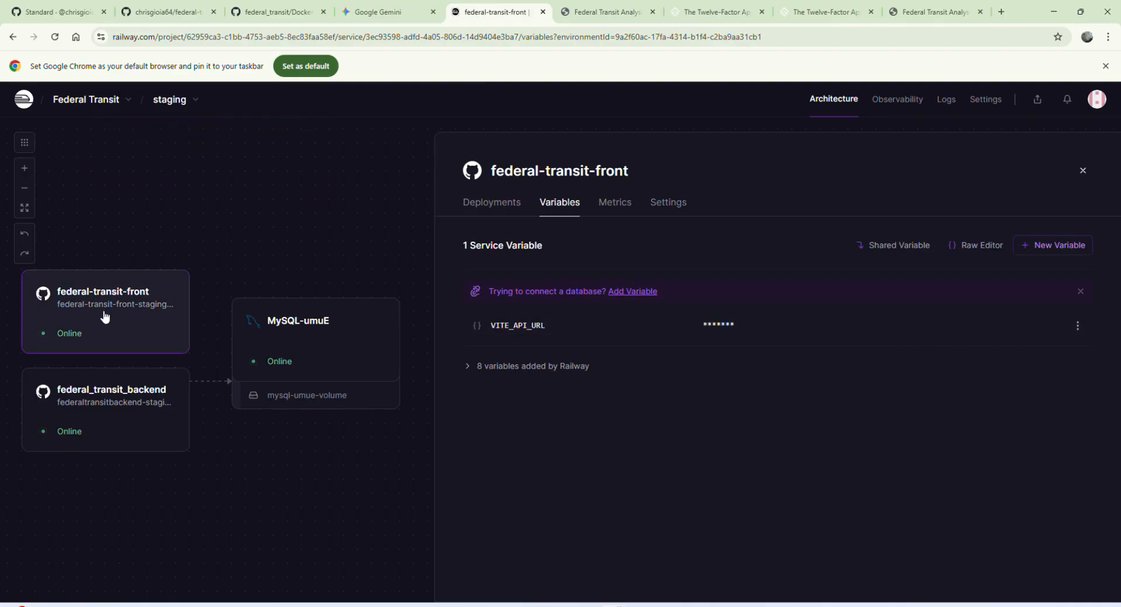
Step: Examine the map's marker loading and the failed metro_coordinates requests on the staging dashboard
{"action": "left_click", "coordinate": [589, 13]}
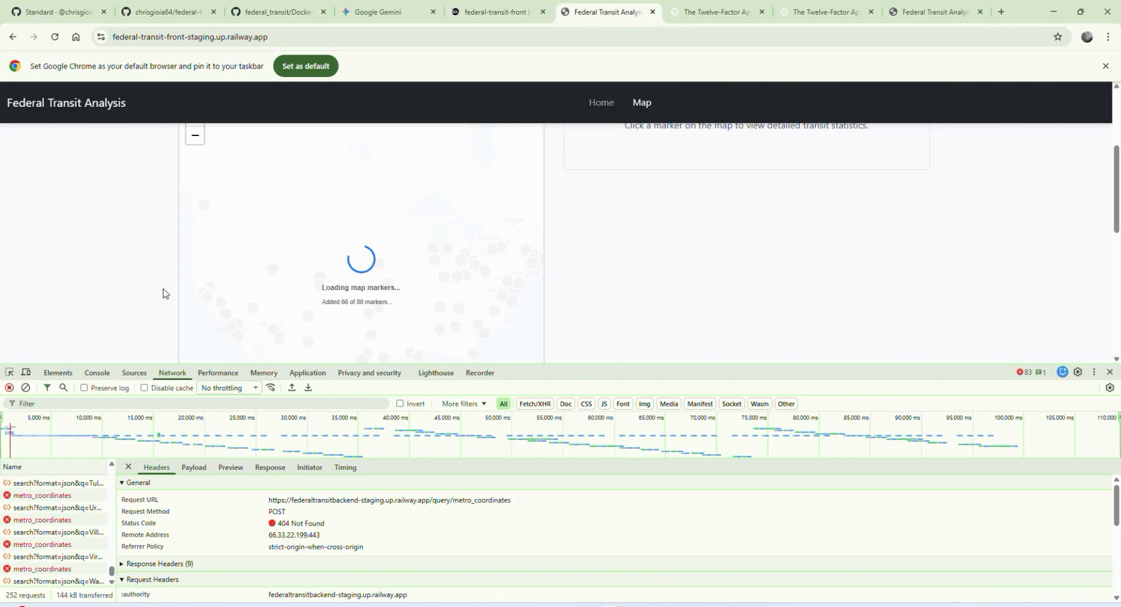
{"action": "scroll", "coordinate": [578, 288], "scroll_direction": "up", "scroll_amount": 3}
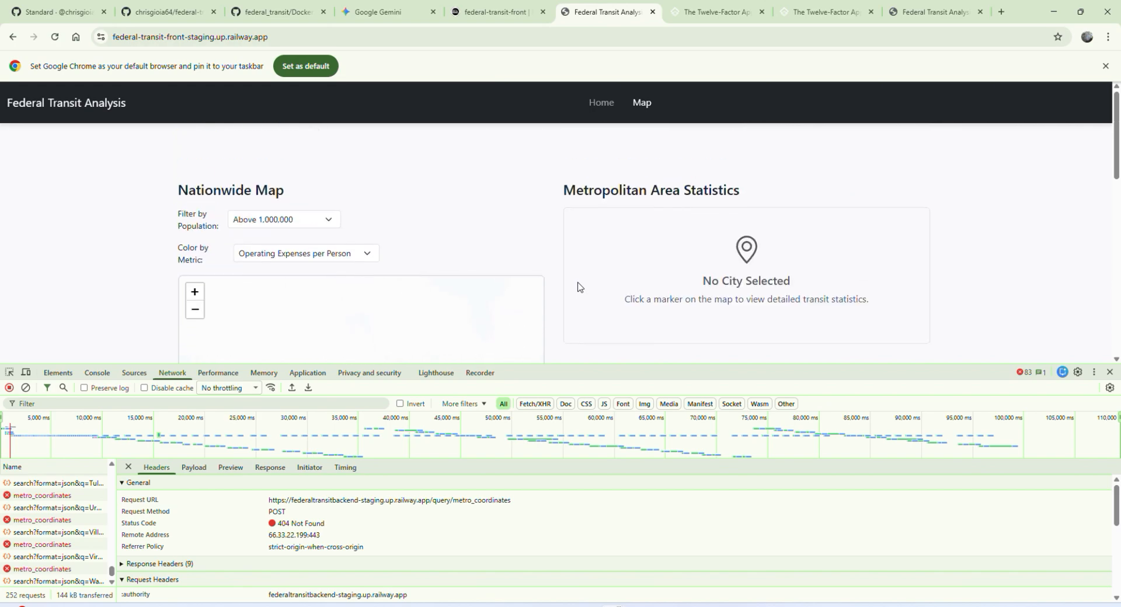
{"action": "scroll", "coordinate": [578, 288], "scroll_direction": "down", "scroll_amount": 3}
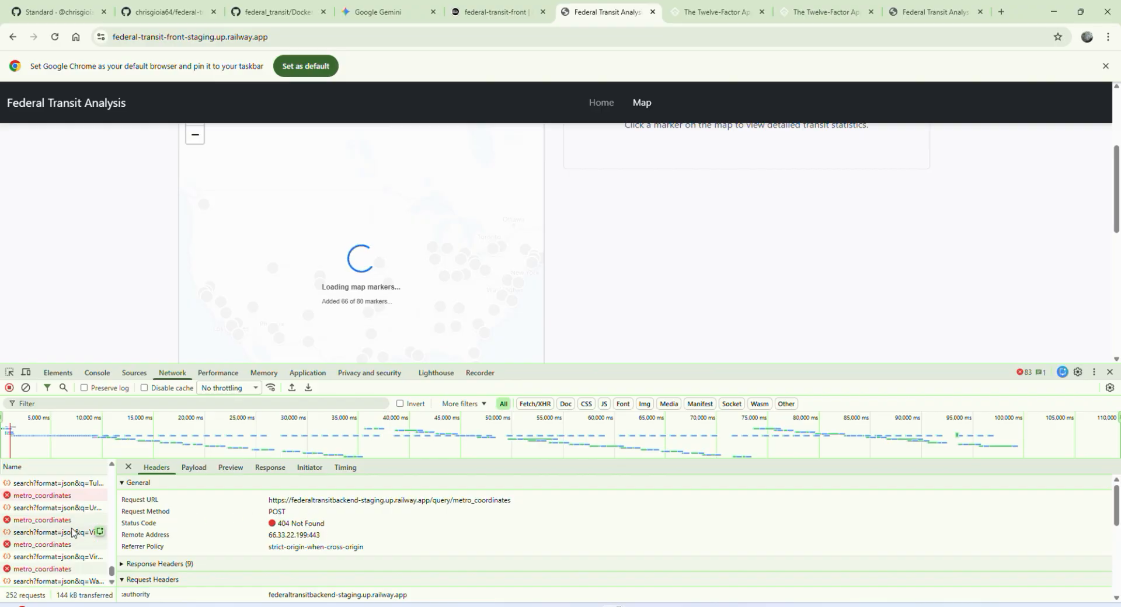
{"action": "scroll", "coordinate": [64, 531], "scroll_direction": "up", "scroll_amount": 5}
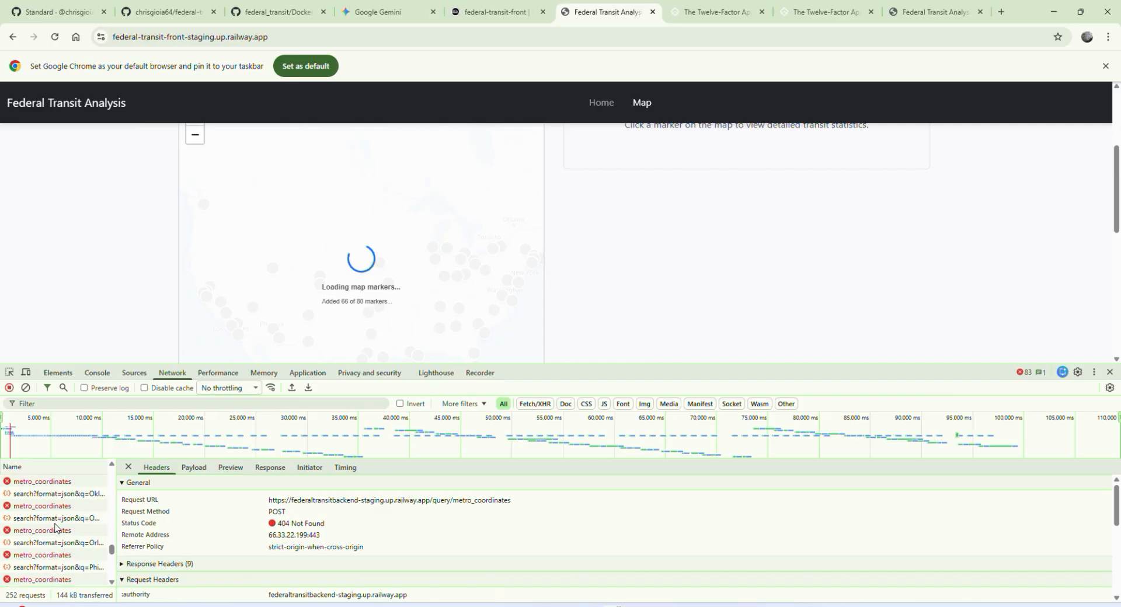
{"action": "scroll", "coordinate": [55, 528], "scroll_direction": "up", "scroll_amount": 3}
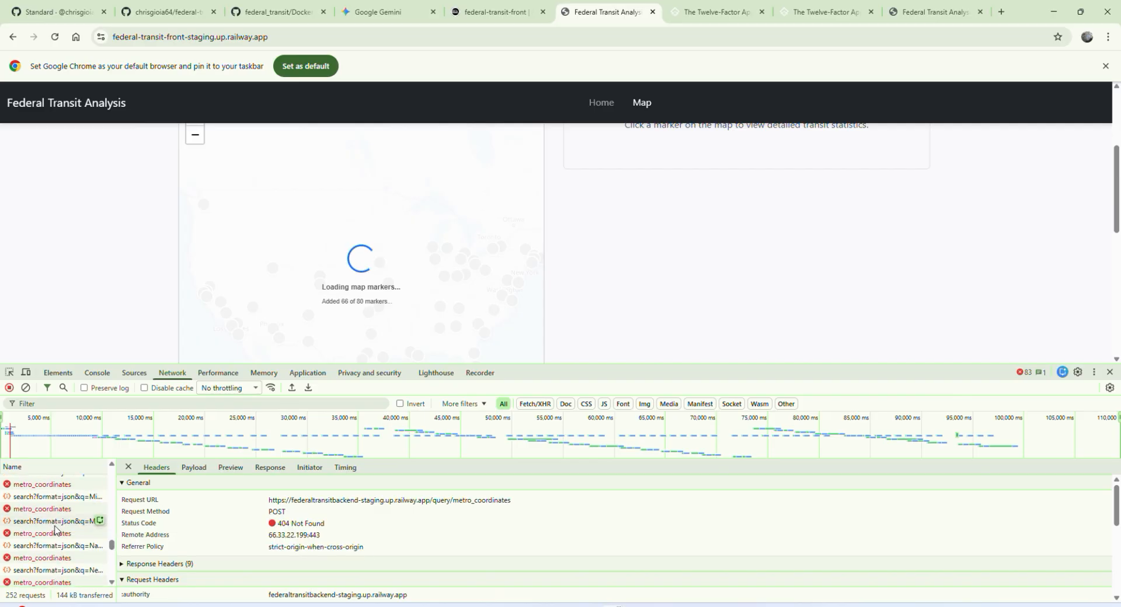
{"action": "scroll", "coordinate": [56, 528], "scroll_direction": "up", "scroll_amount": 3}
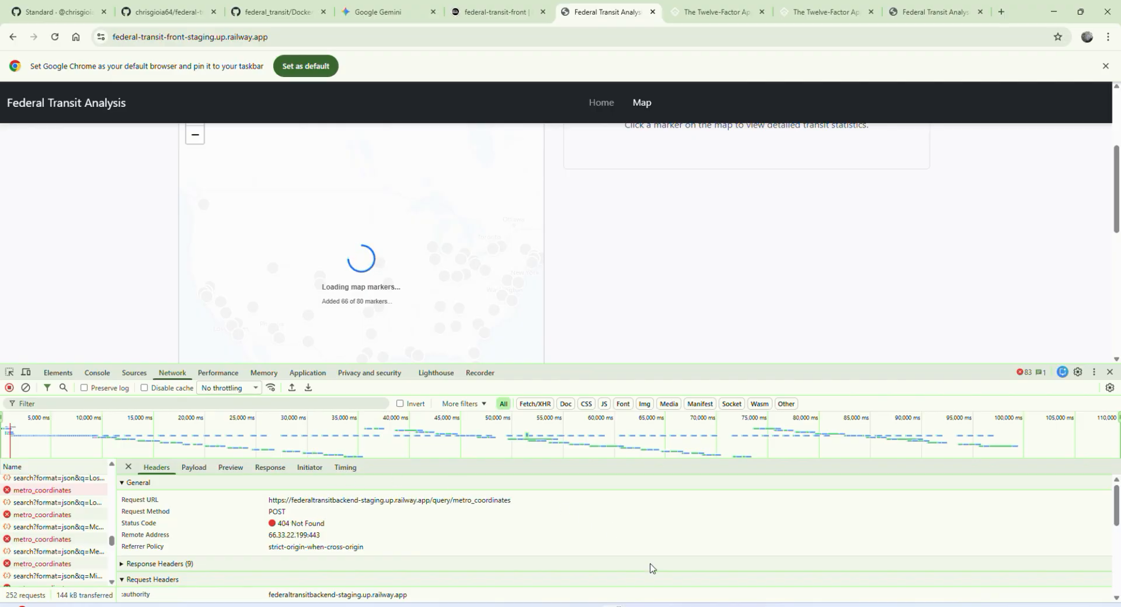
{"action": "mouse_move", "coordinate": [691, 606]}
{"action": "mouse_move", "coordinate": [741, 605]}
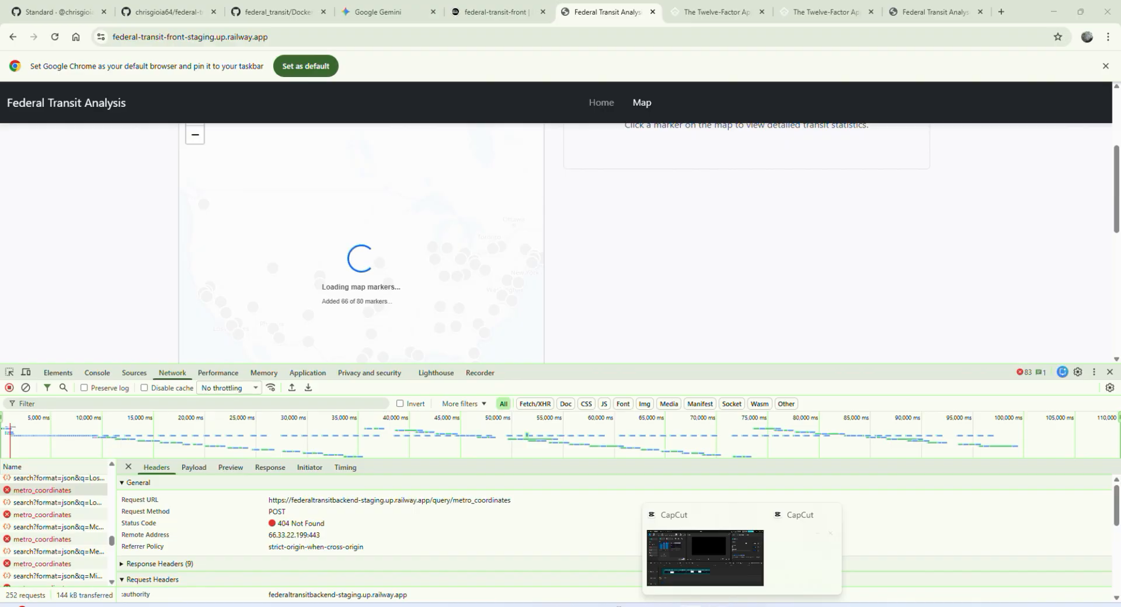
Step: Examine the build, deploy and HTTP logs of federal_transit_backend's active deployment on Railway
{"action": "left_click", "coordinate": [490, 14]}
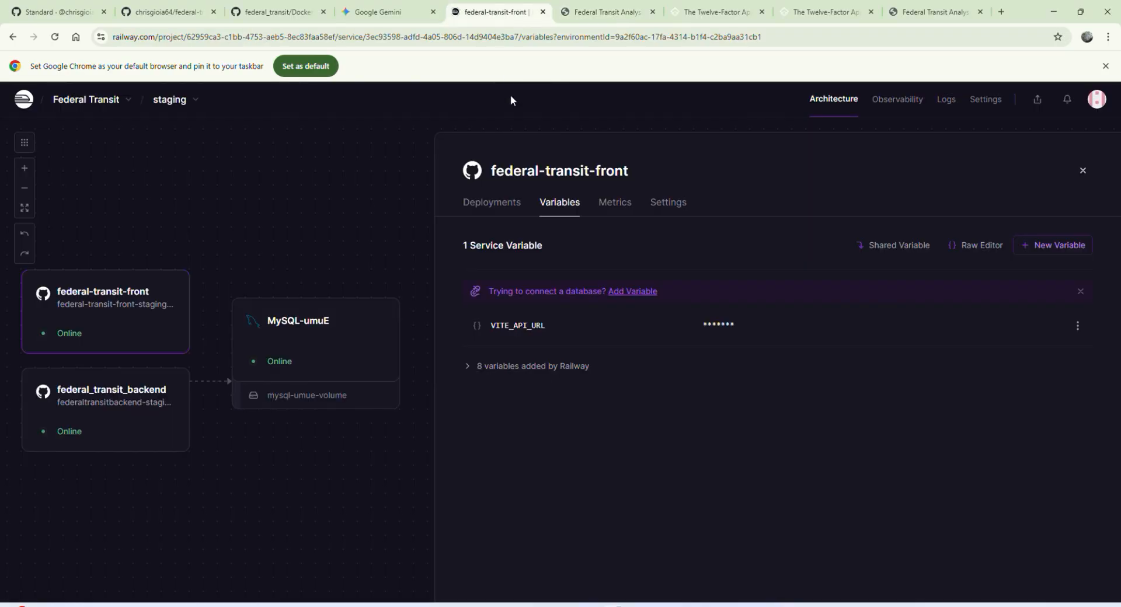
{"action": "left_click", "coordinate": [98, 445]}
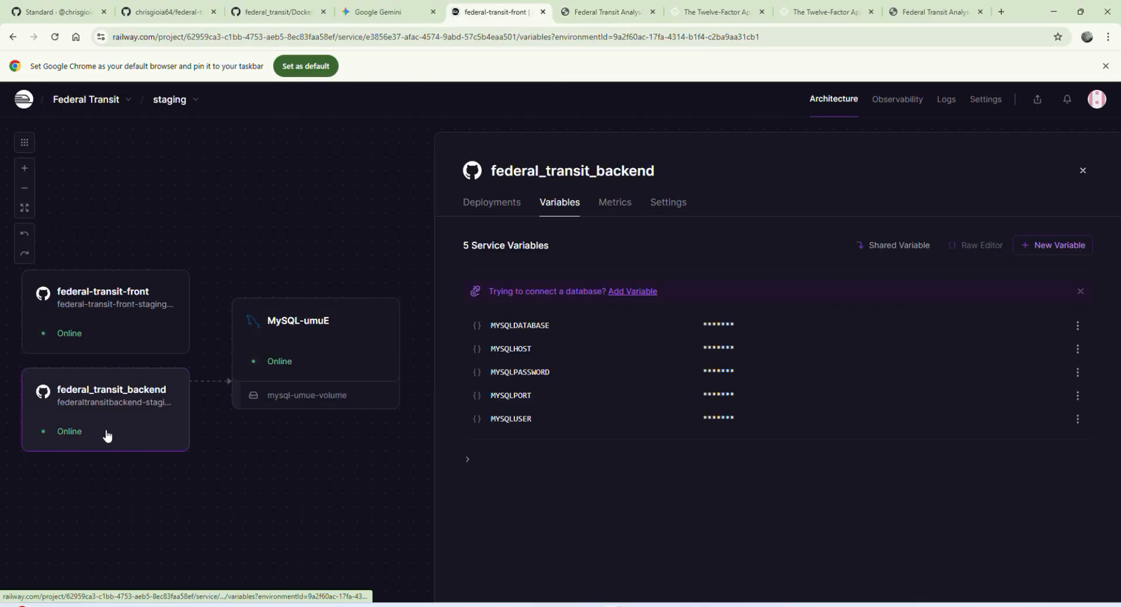
{"action": "left_click", "coordinate": [499, 202]}
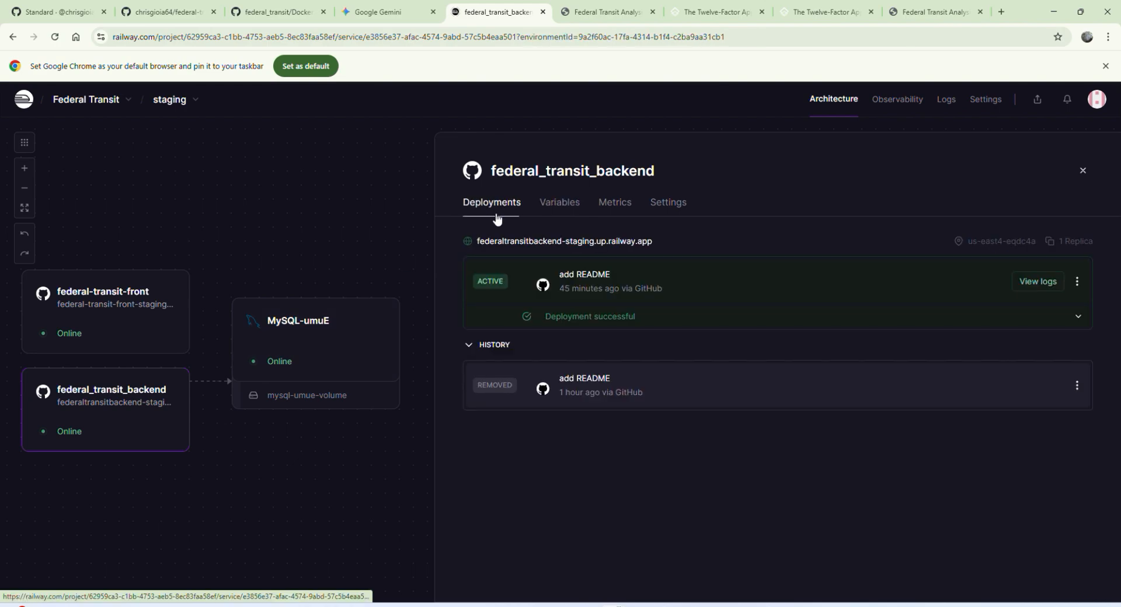
{"action": "left_click", "coordinate": [1037, 282]}
{"action": "left_click", "coordinate": [529, 217]}
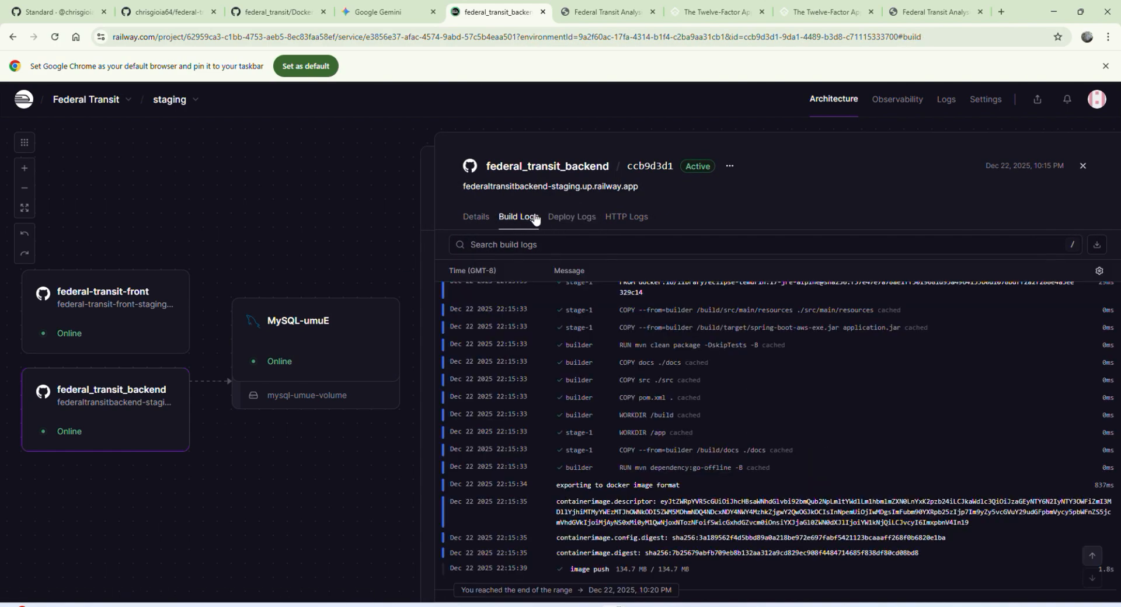
{"action": "left_click", "coordinate": [551, 218]}
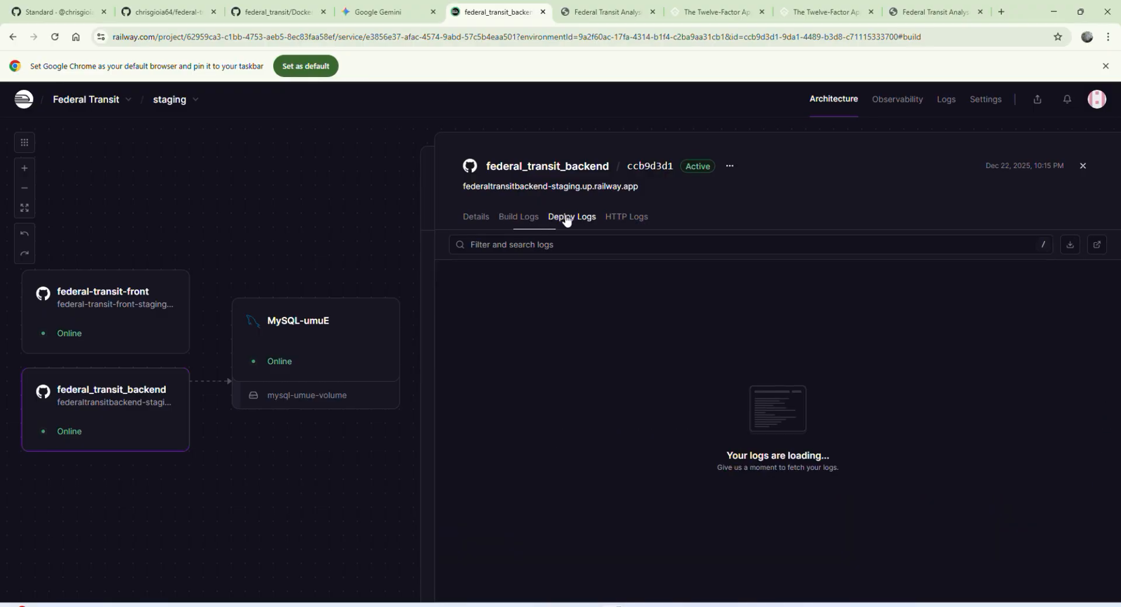
{"action": "left_click", "coordinate": [638, 226]}
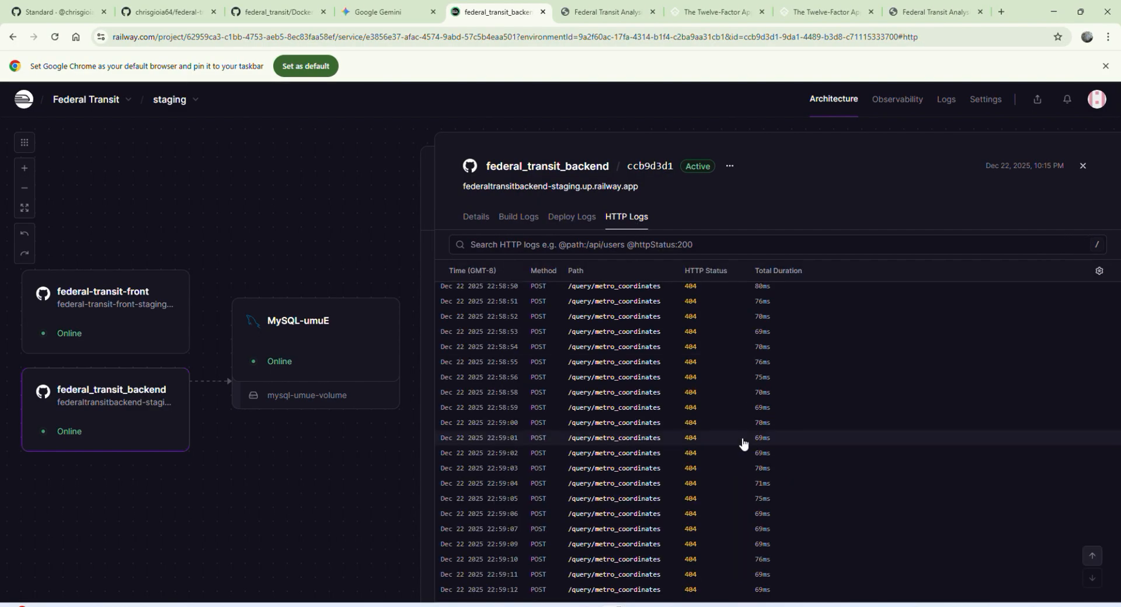
{"action": "scroll", "coordinate": [718, 490], "scroll_direction": "up", "scroll_amount": 10}
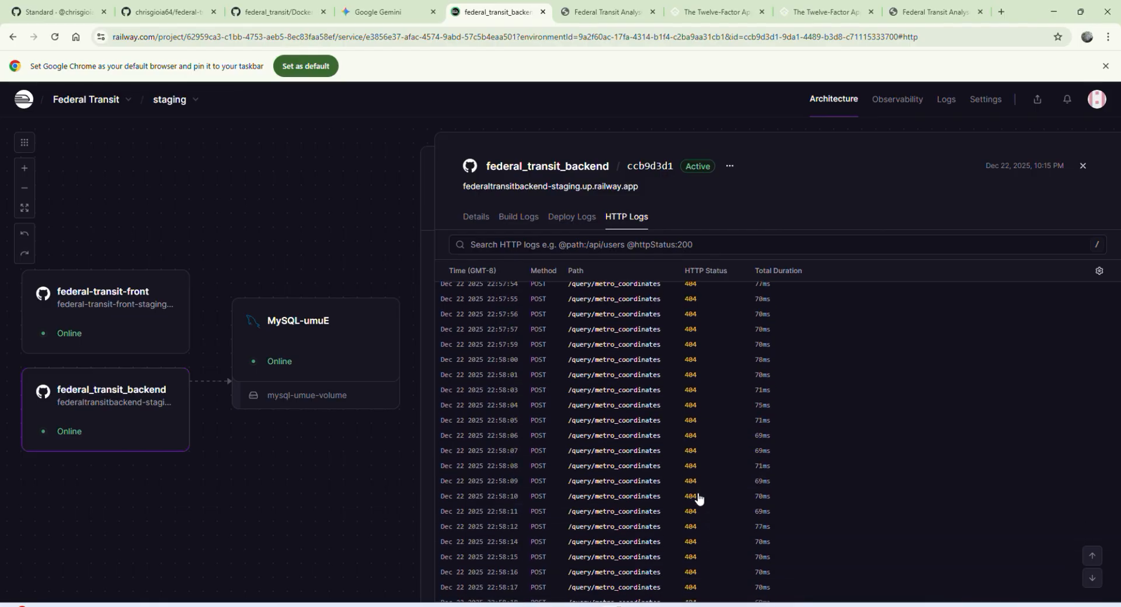
Step: Trace the SQLSyntaxErrorException in the backend's deploy logs, view that entry's details and close them
{"action": "left_click", "coordinate": [574, 218]}
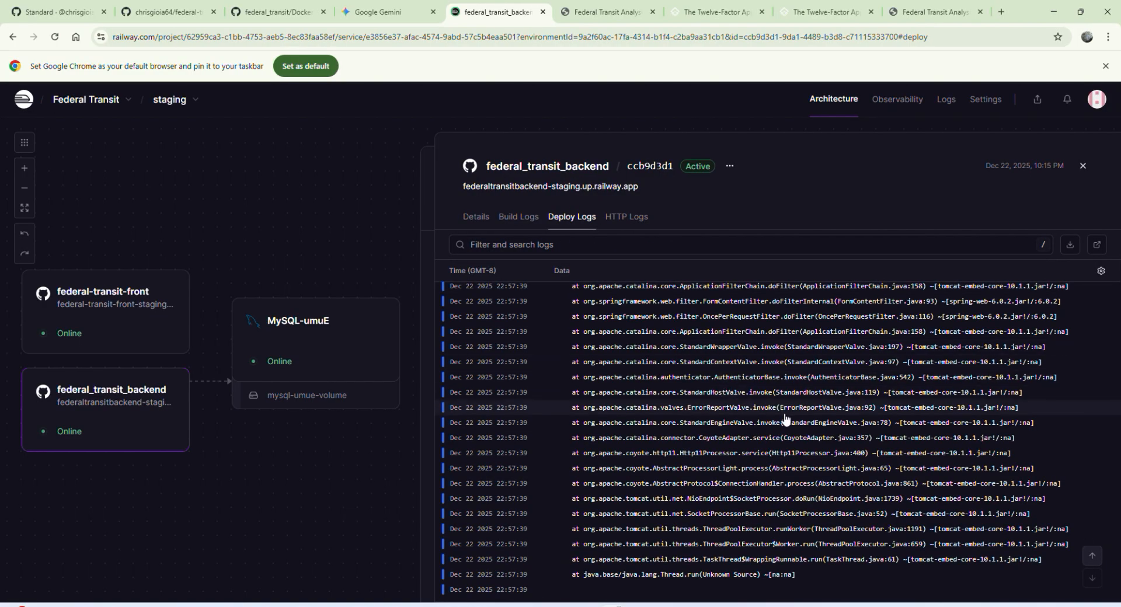
{"action": "scroll", "coordinate": [786, 420], "scroll_direction": "up", "scroll_amount": 1}
{"action": "scroll", "coordinate": [786, 419], "scroll_direction": "up", "scroll_amount": 5}
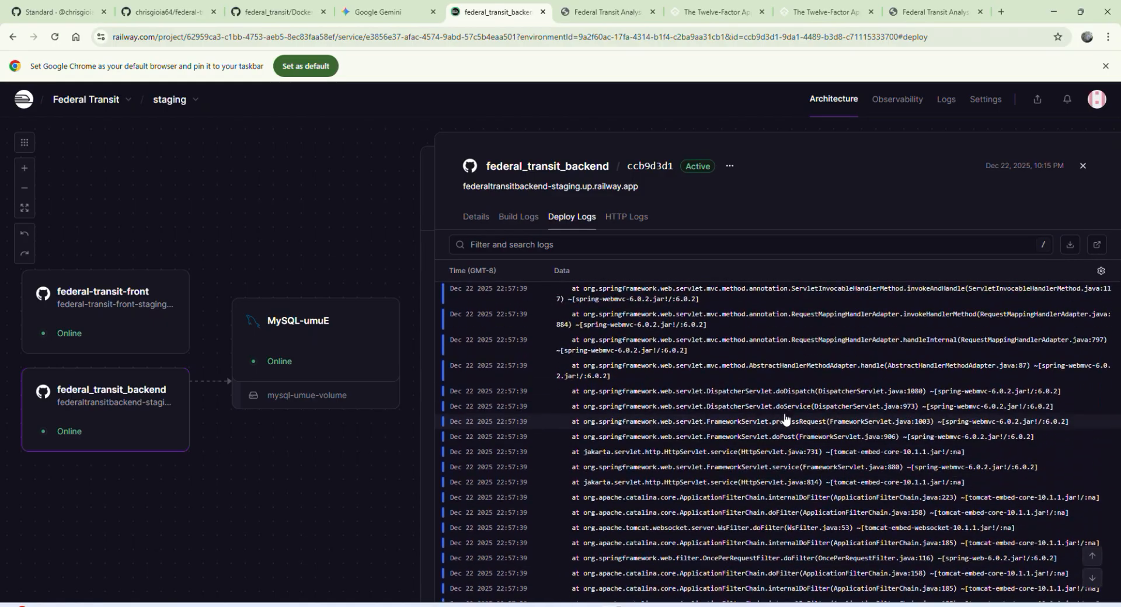
{"action": "scroll", "coordinate": [868, 410], "scroll_direction": "up", "scroll_amount": 5}
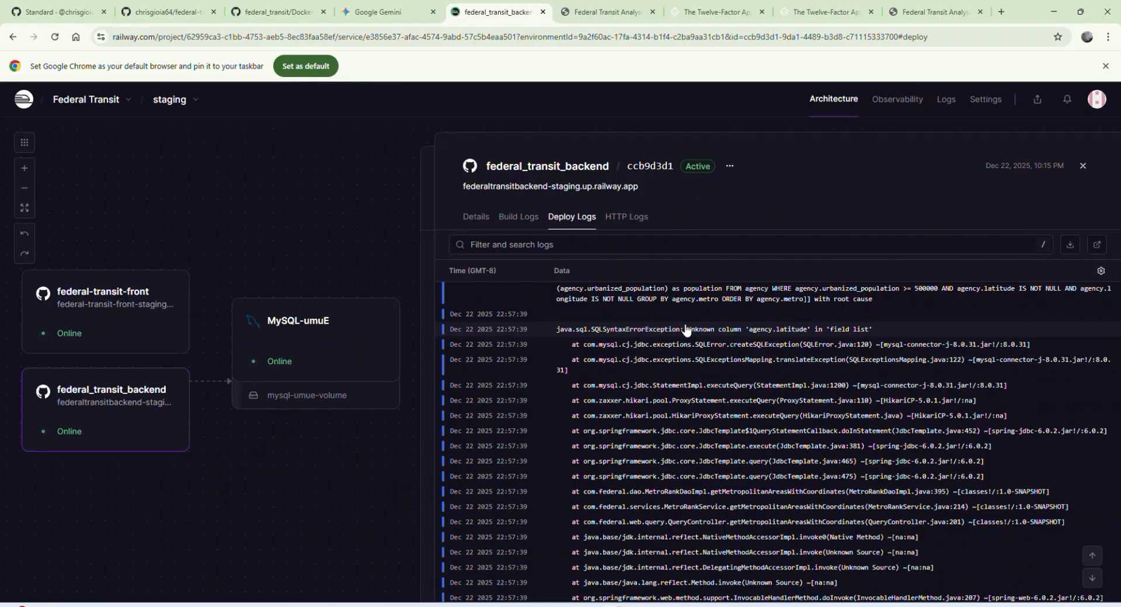
{"action": "left_click_drag", "start_coordinate": [687, 329], "coordinate": [885, 334]}
{"action": "left_click", "coordinate": [886, 334]}
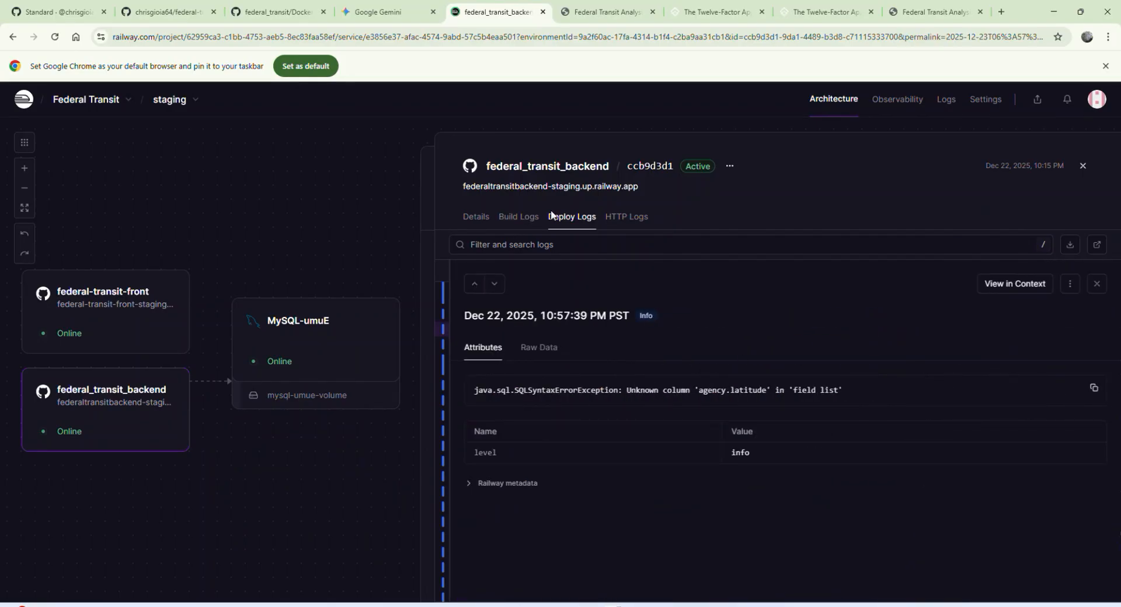
{"action": "left_click", "coordinate": [1096, 284]}
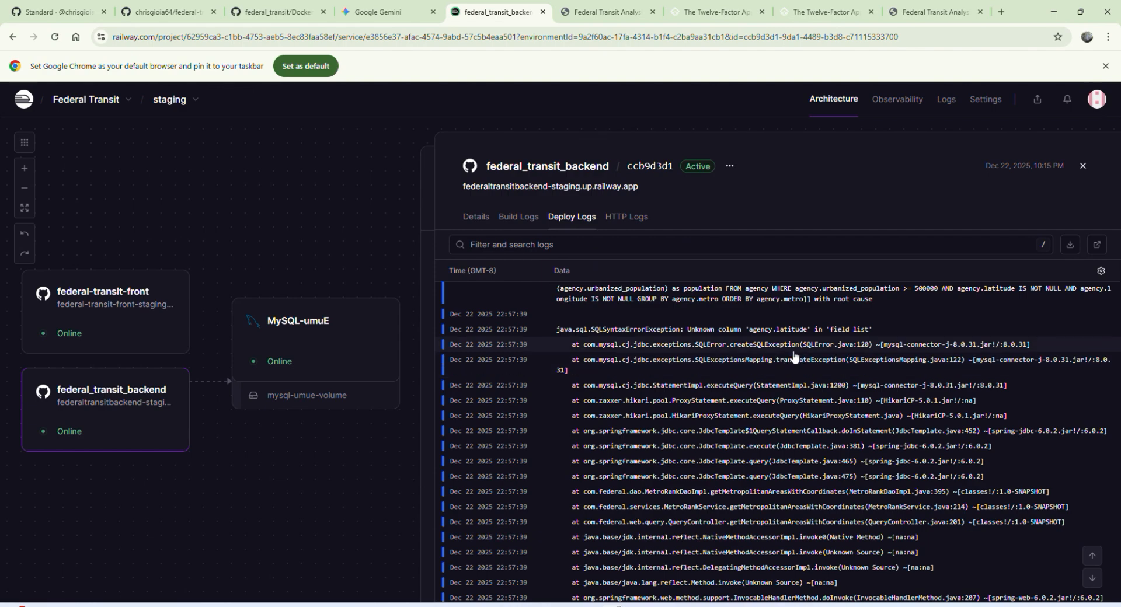
Step: Switch to the Cursor editor, expand the federal_transit project folder and close all open files
{"action": "mouse_move", "coordinate": [691, 605]}
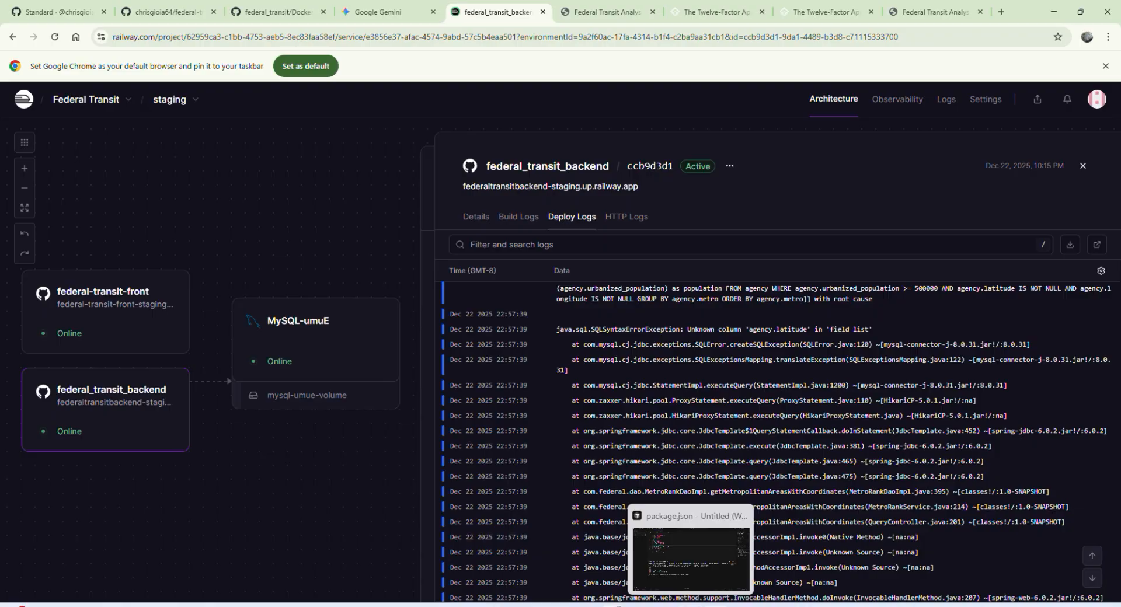
{"action": "left_click", "coordinate": [691, 606]}
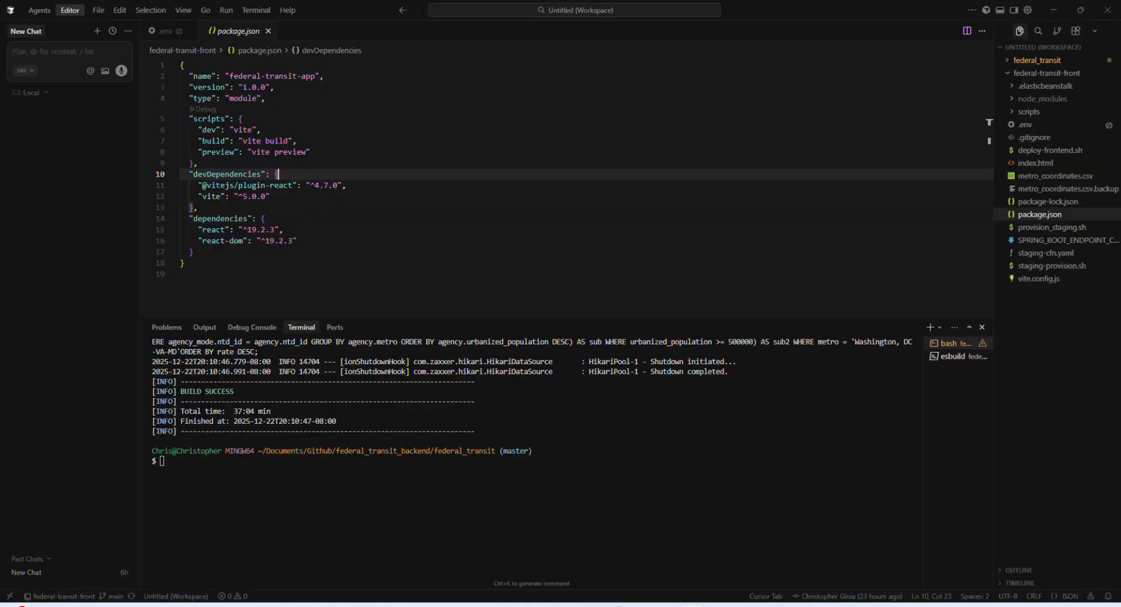
{"action": "left_click", "coordinate": [1019, 61]}
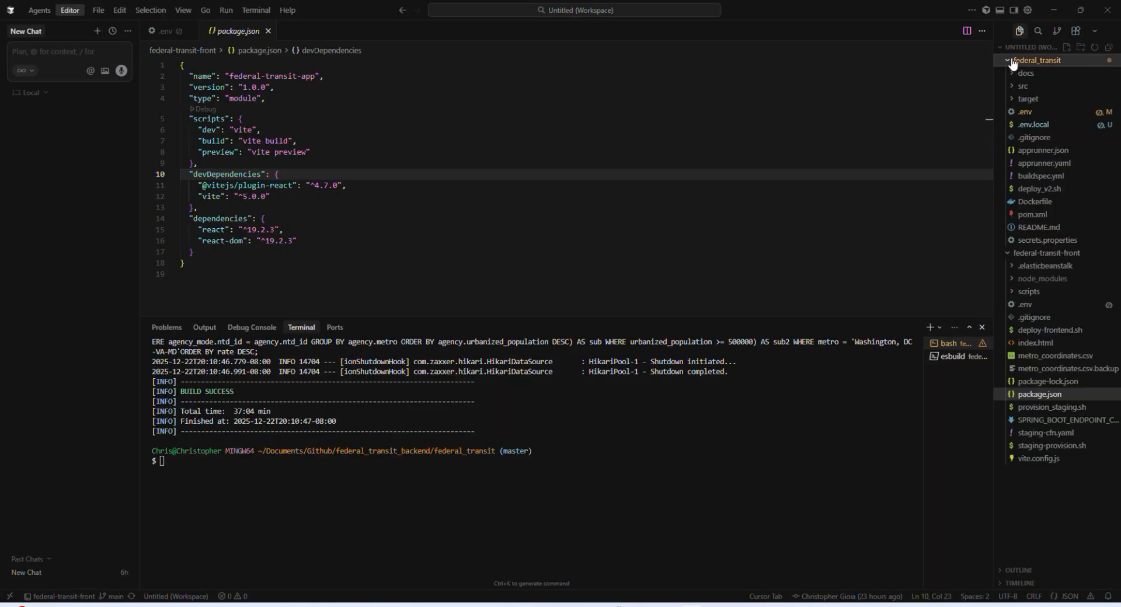
{"action": "right_click", "coordinate": [241, 31]}
{"action": "left_click", "coordinate": [285, 103]}
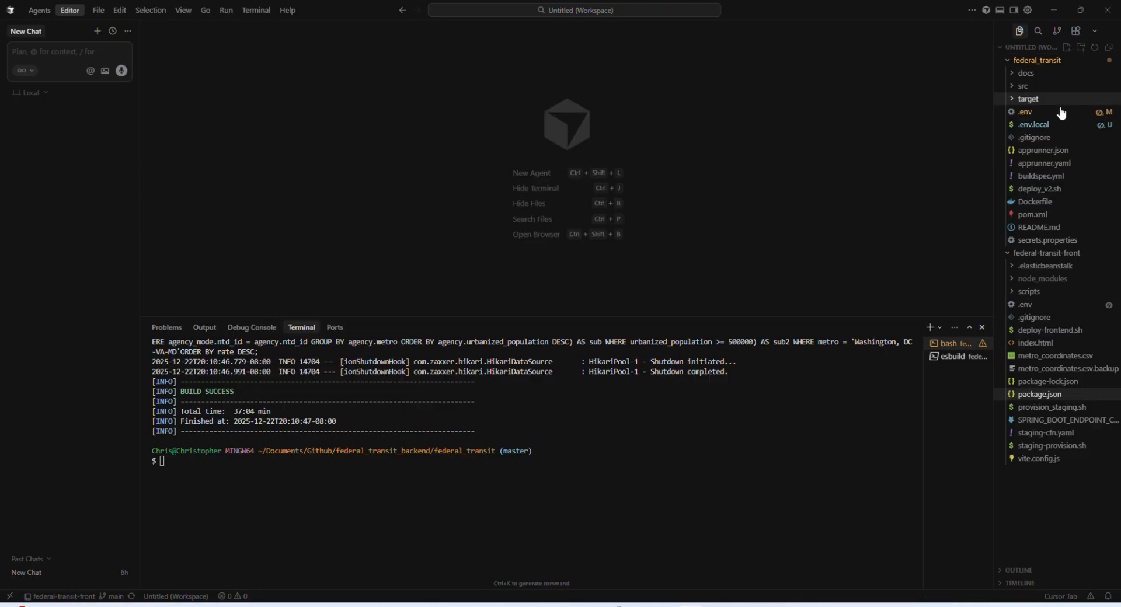
Step: Open V1__Initial_schema.sql from the backend's src/main/resources/db/migration folder and read through it
{"action": "left_click", "coordinate": [1020, 85]}
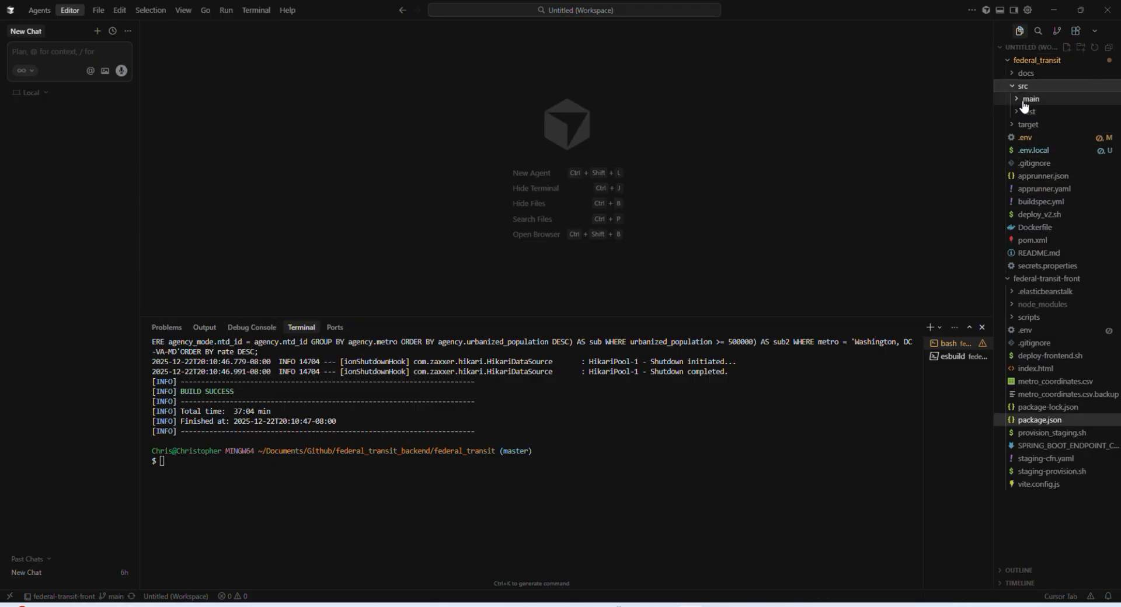
{"action": "left_click", "coordinate": [1028, 99]}
{"action": "left_click", "coordinate": [1023, 113]}
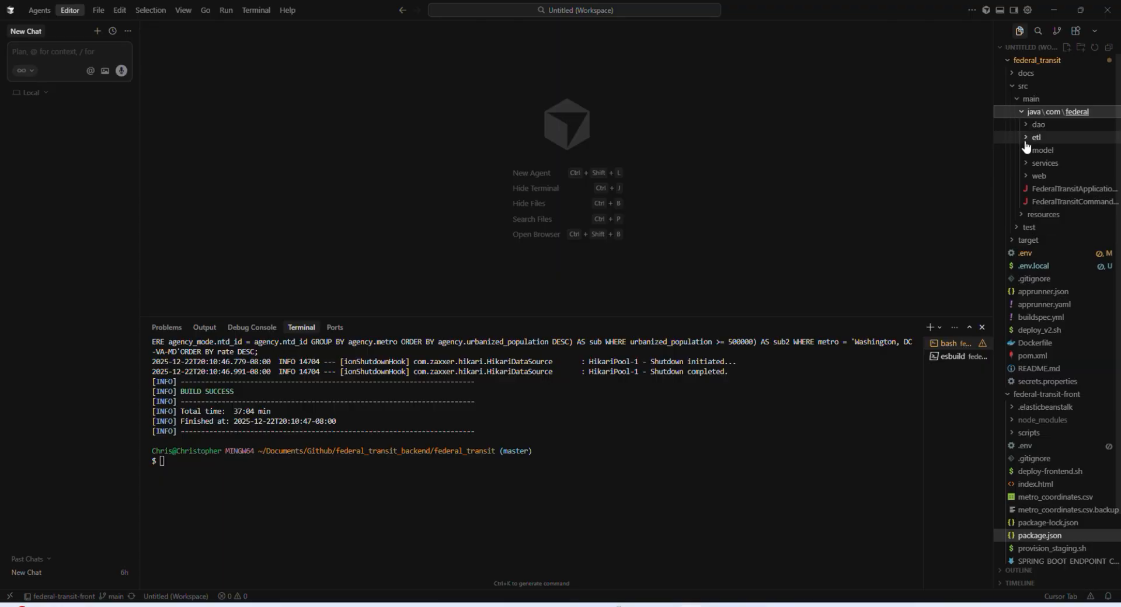
{"action": "left_click", "coordinate": [1020, 216]}
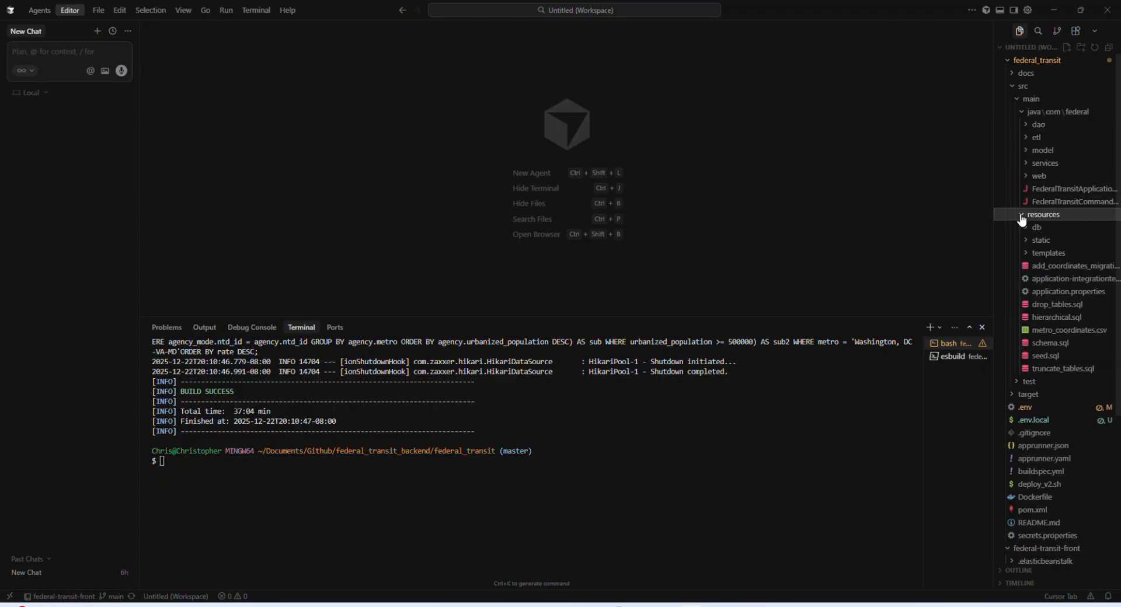
{"action": "left_click", "coordinate": [1029, 229]}
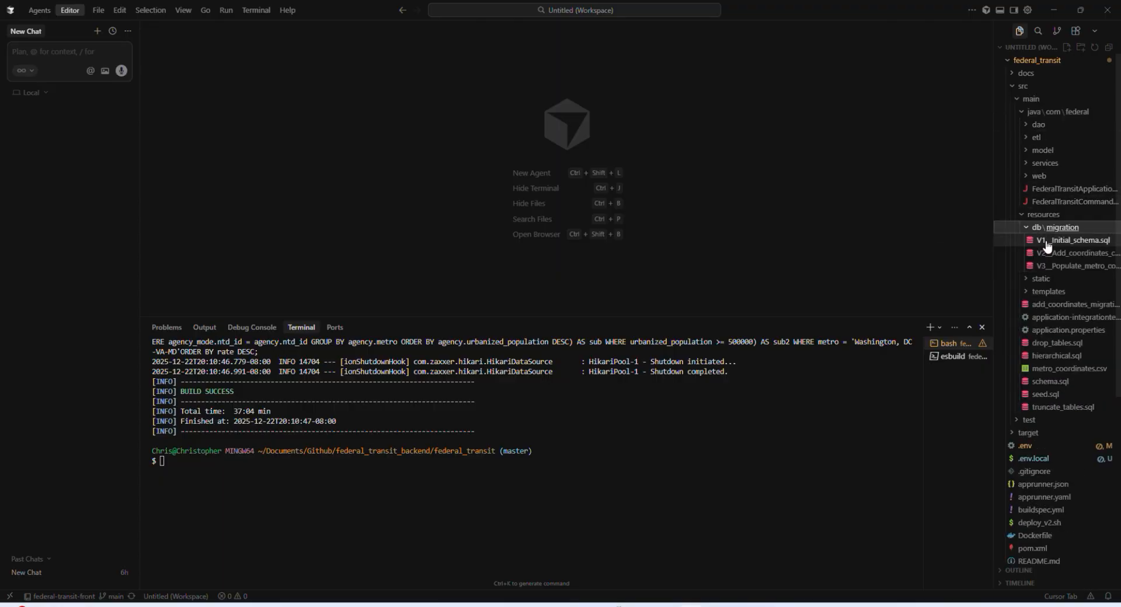
{"action": "left_click", "coordinate": [1051, 240]}
{"action": "scroll", "coordinate": [470, 159], "scroll_direction": "down", "scroll_amount": 10}
{"action": "scroll", "coordinate": [470, 158], "scroll_direction": "down", "scroll_amount": 5}
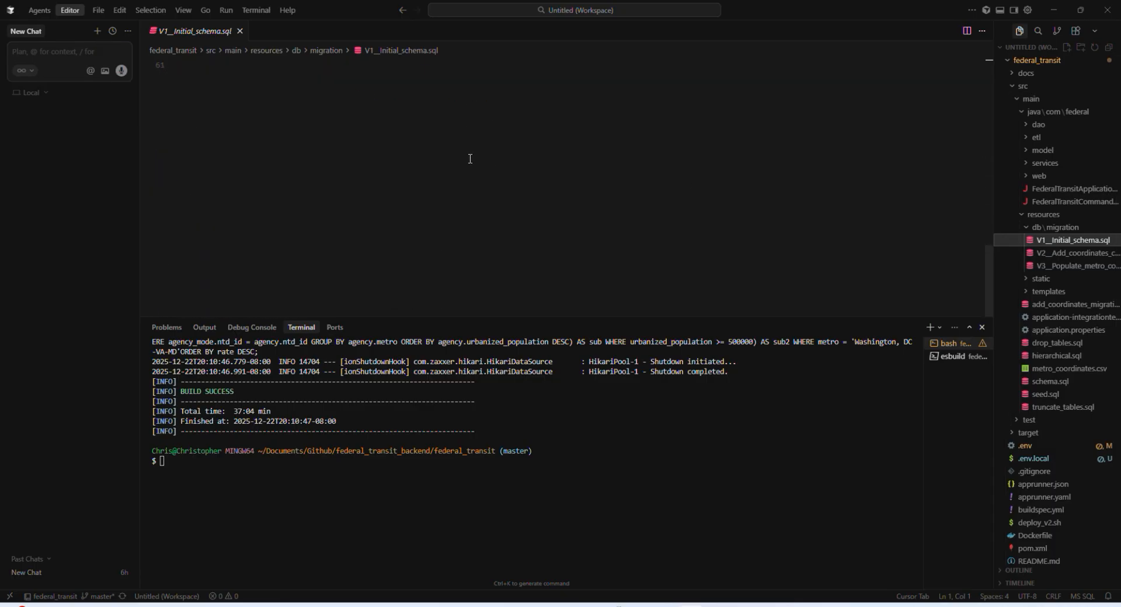
{"action": "scroll", "coordinate": [470, 158], "scroll_direction": "up", "scroll_amount": 15}
Step: Examine the V2__Add_coordinates_columns.sql and V3__Populate_metro_coordinates.sql migration scripts
{"action": "left_click", "coordinate": [1040, 255]}
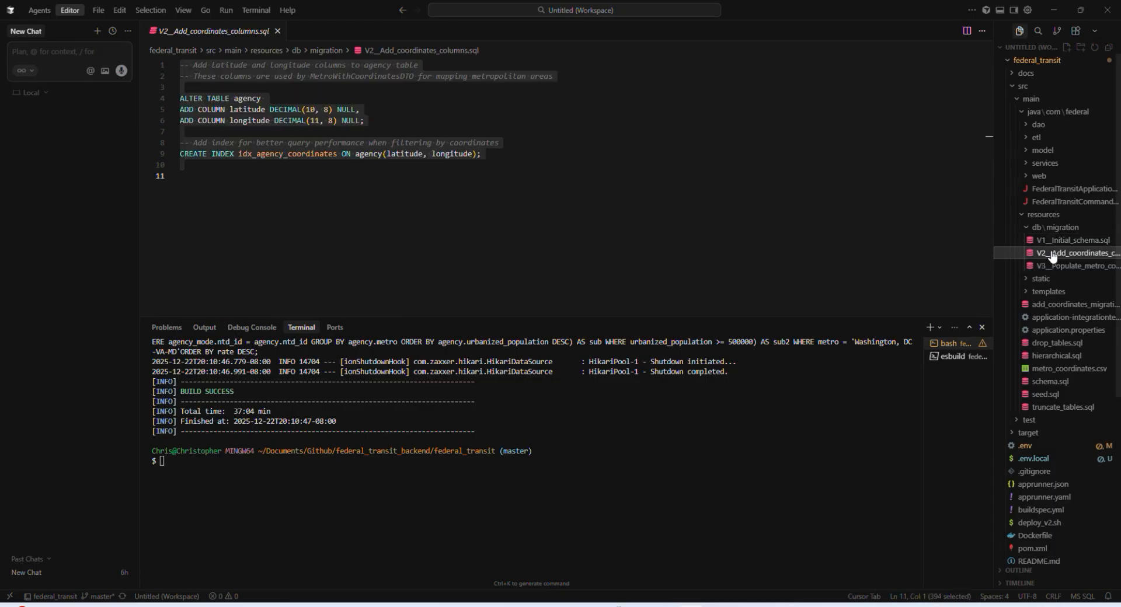
{"action": "left_click", "coordinate": [1043, 266]}
{"action": "key", "text": "ctrl+a"}
{"action": "left_click", "coordinate": [612, 143]}
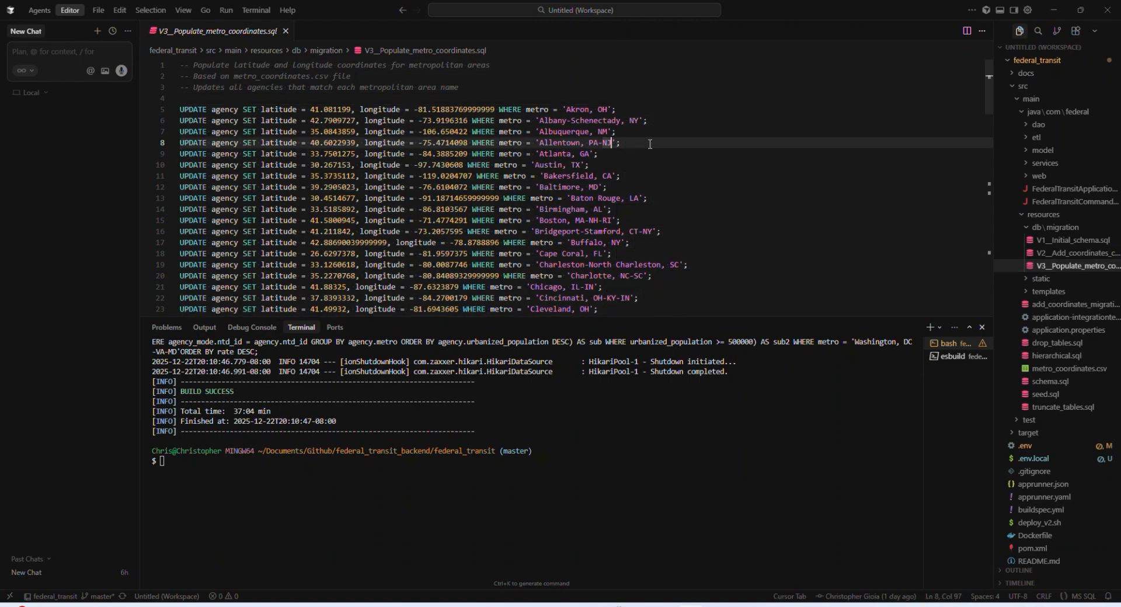
{"action": "left_click", "coordinate": [670, 119]}
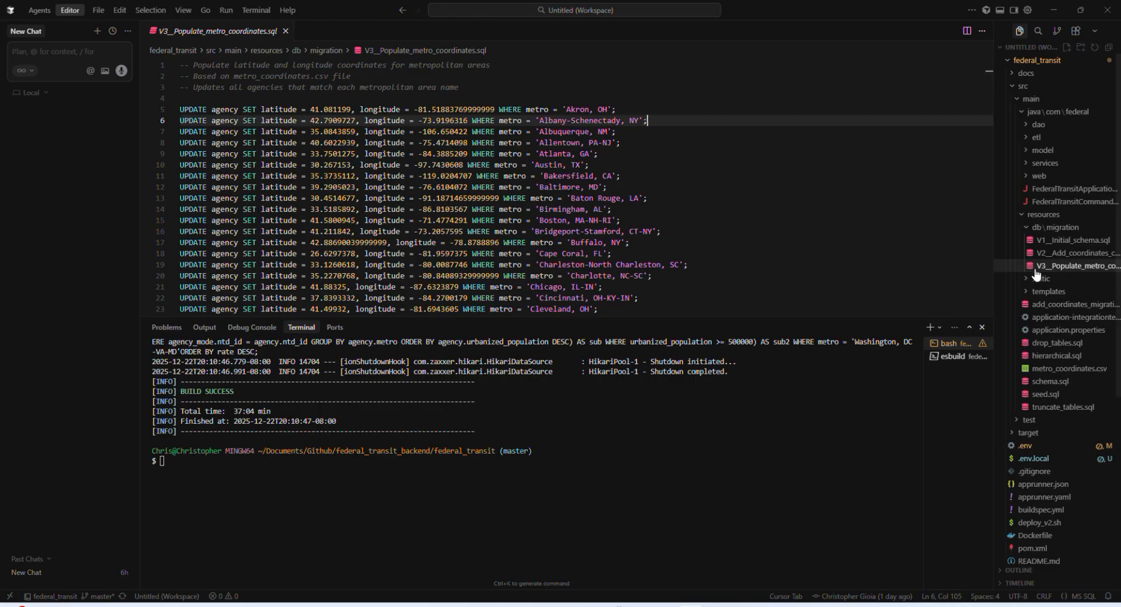
{"action": "left_click", "coordinate": [1046, 253]}
{"action": "key", "text": "ctrl+a"}
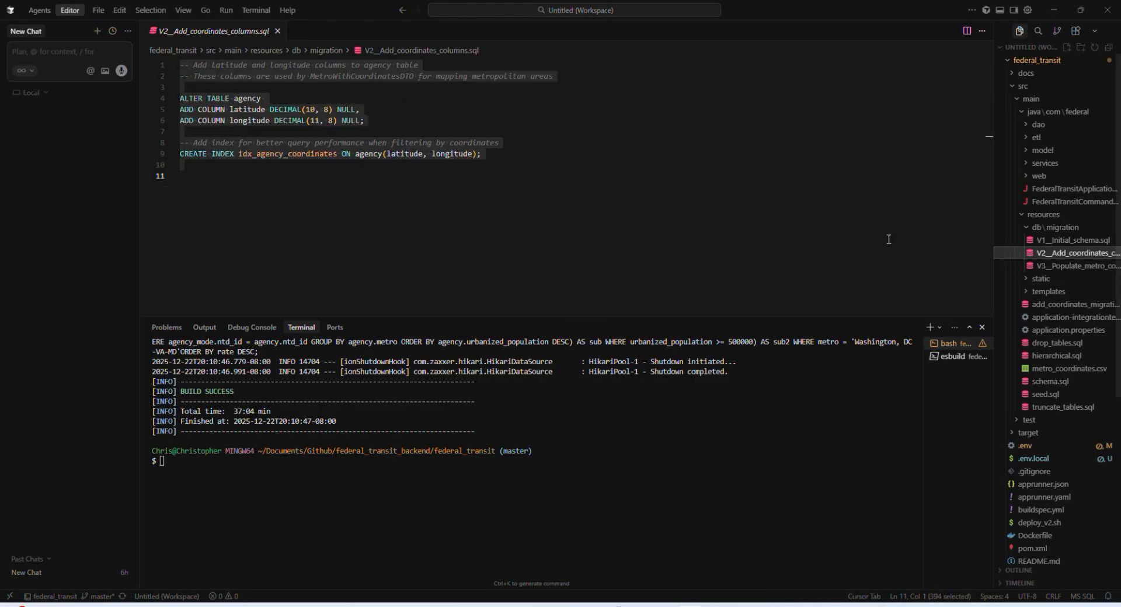
{"action": "left_click", "coordinate": [273, 177]}
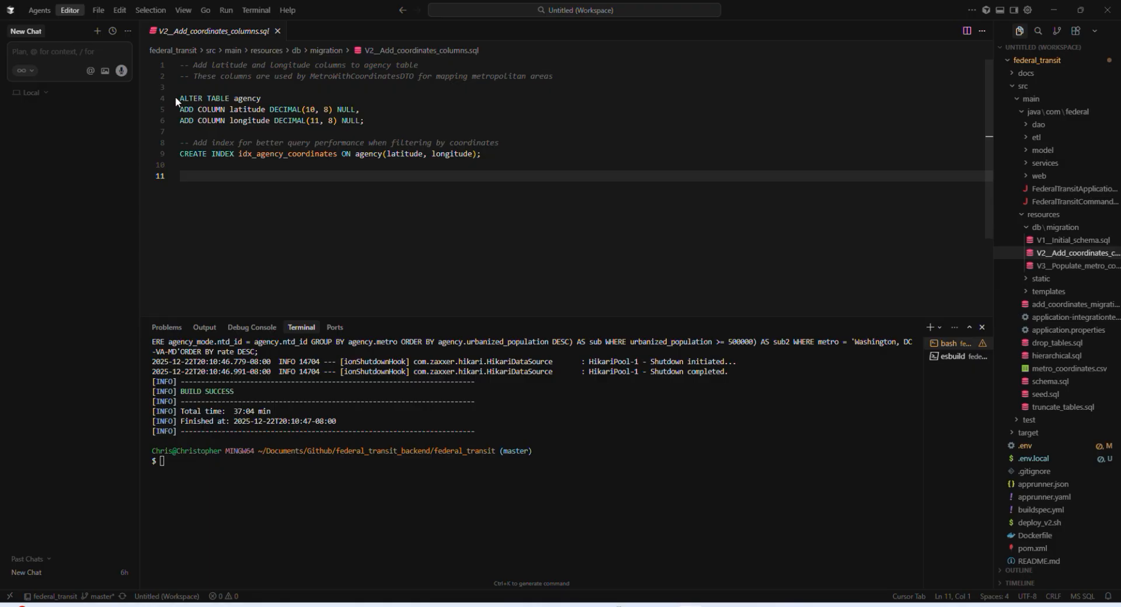
{"action": "left_click_drag", "start_coordinate": [234, 175], "coordinate": [165, 71]}
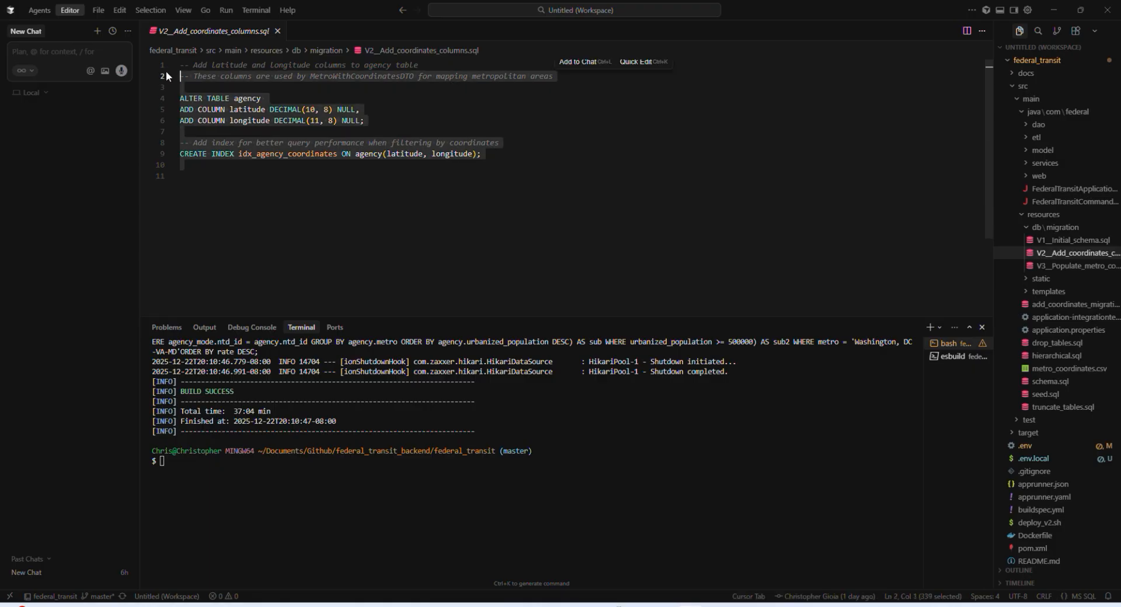
{"action": "left_click", "coordinate": [1057, 266]}
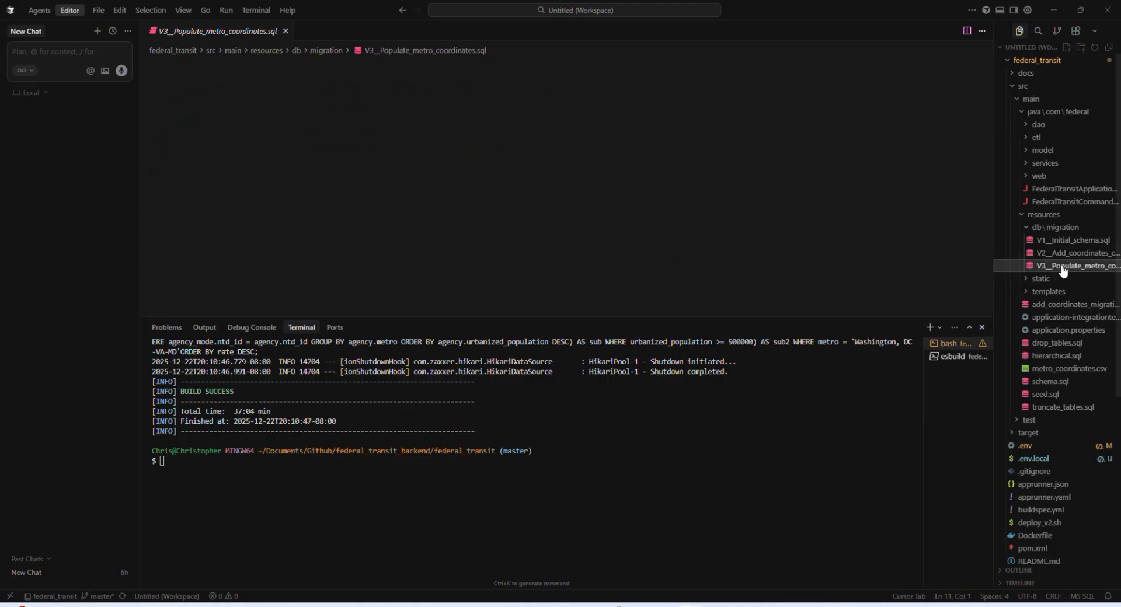
{"action": "scroll", "coordinate": [523, 233], "scroll_direction": "down", "scroll_amount": 15}
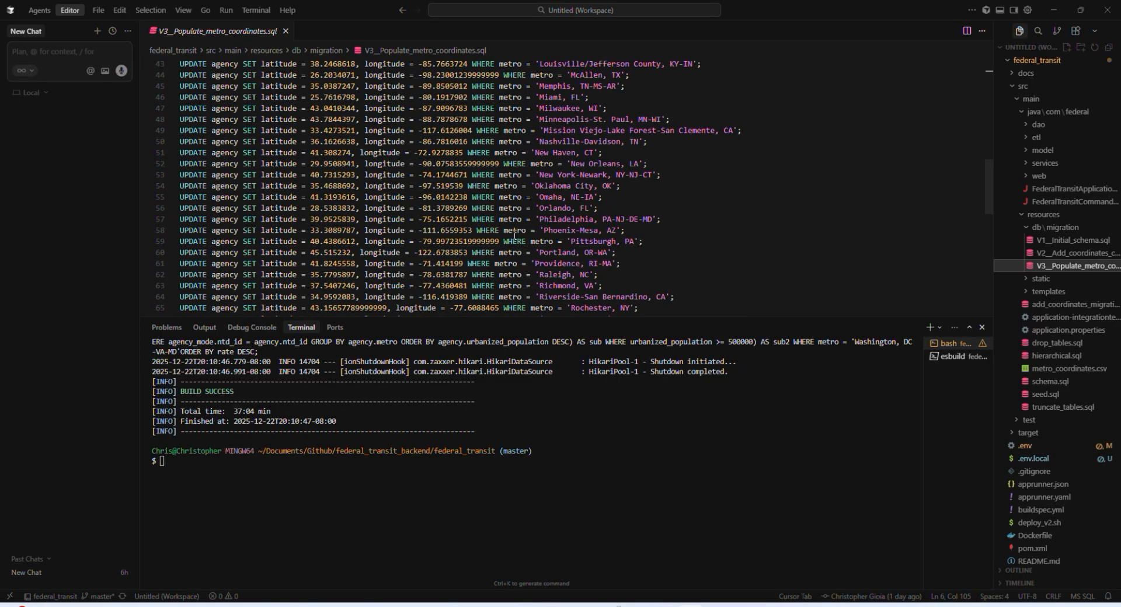
{"action": "scroll", "coordinate": [515, 236], "scroll_direction": "down", "scroll_amount": 5}
{"action": "scroll", "coordinate": [514, 235], "scroll_direction": "up", "scroll_amount": 15}
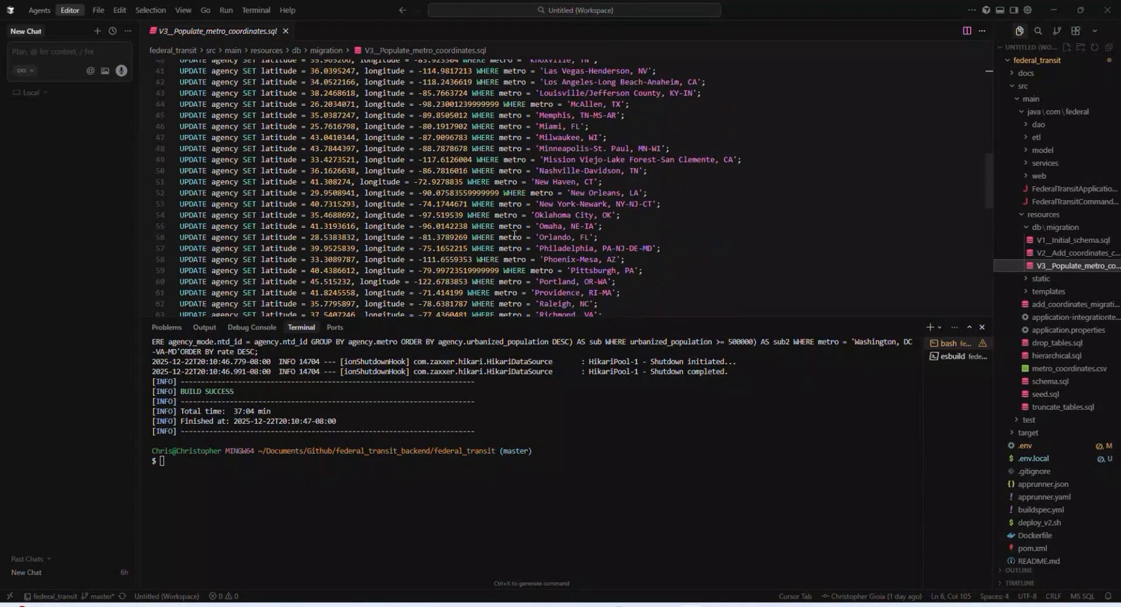
{"action": "scroll", "coordinate": [514, 235], "scroll_direction": "up", "scroll_amount": 8}
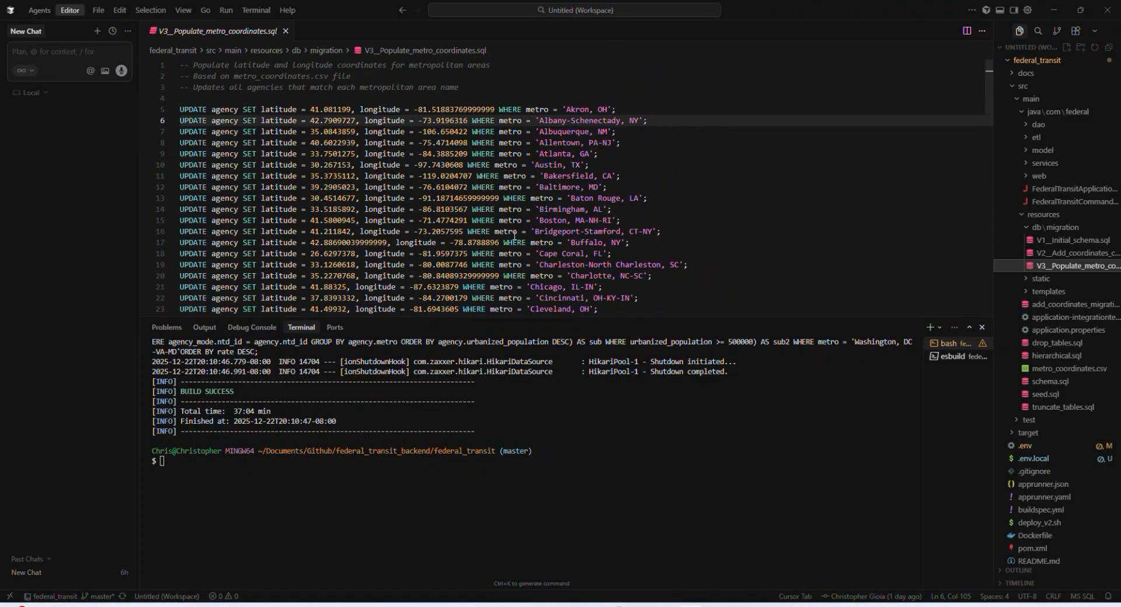
Step: Open V2__Add_coordinates_columns.sql and copy its ALTER TABLE and CREATE INDEX statements
{"action": "left_click", "coordinate": [1053, 256]}
{"action": "double_click", "coordinate": [1054, 257]}
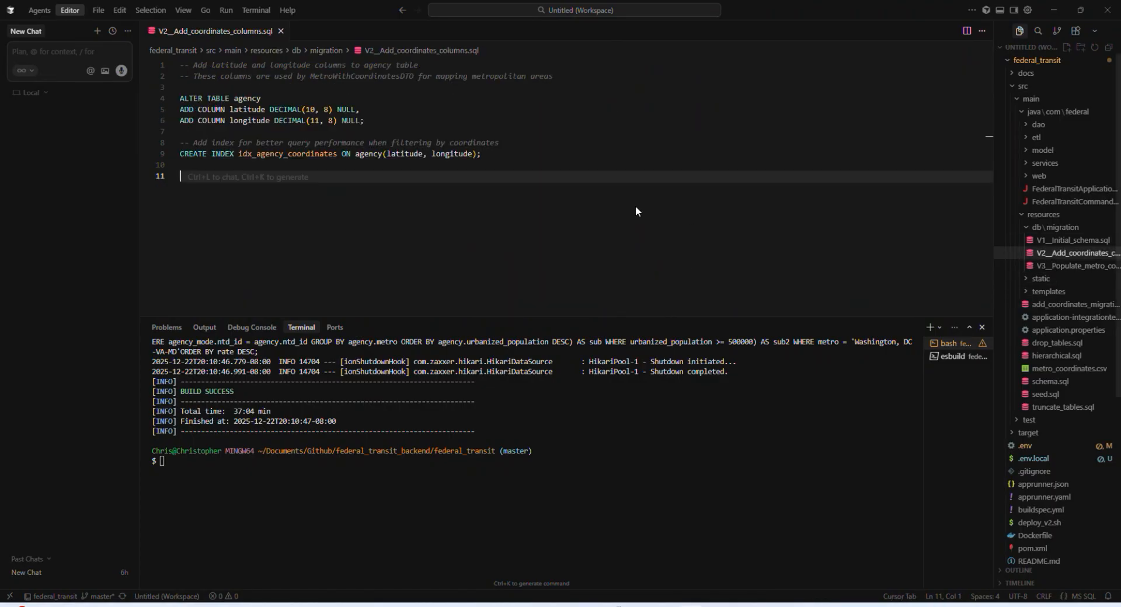
{"action": "left_click_drag", "start_coordinate": [193, 165], "coordinate": [174, 102]}
{"action": "key", "text": "ctrl+c"}
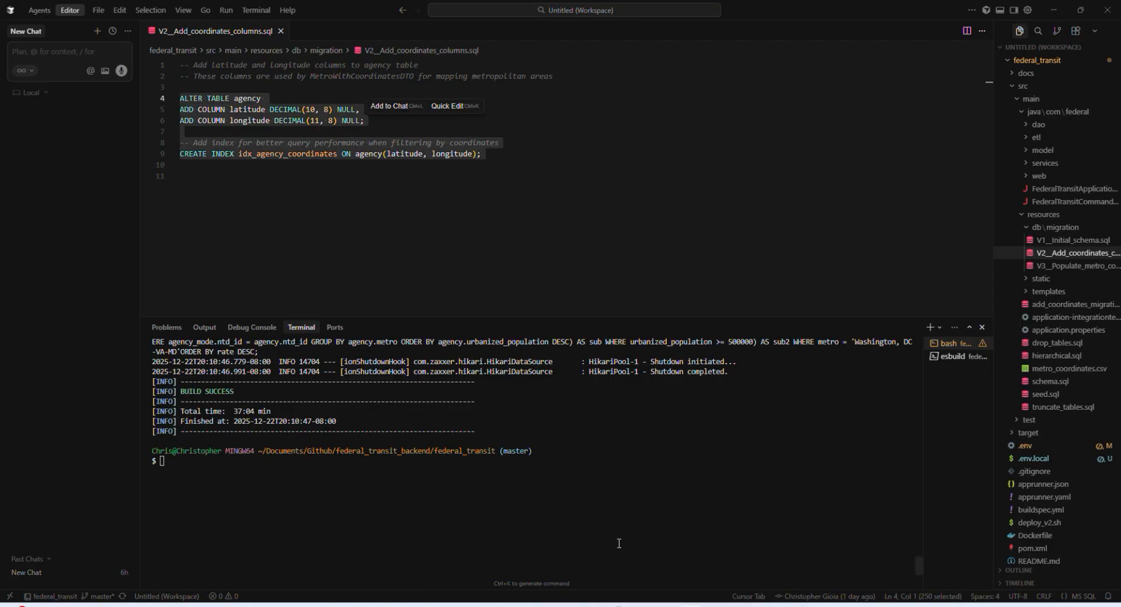
Step: Switch to MySQL Workbench, replace the agency query with the copied V2 migration statements and try to run them
{"action": "left_click", "coordinate": [716, 606]}
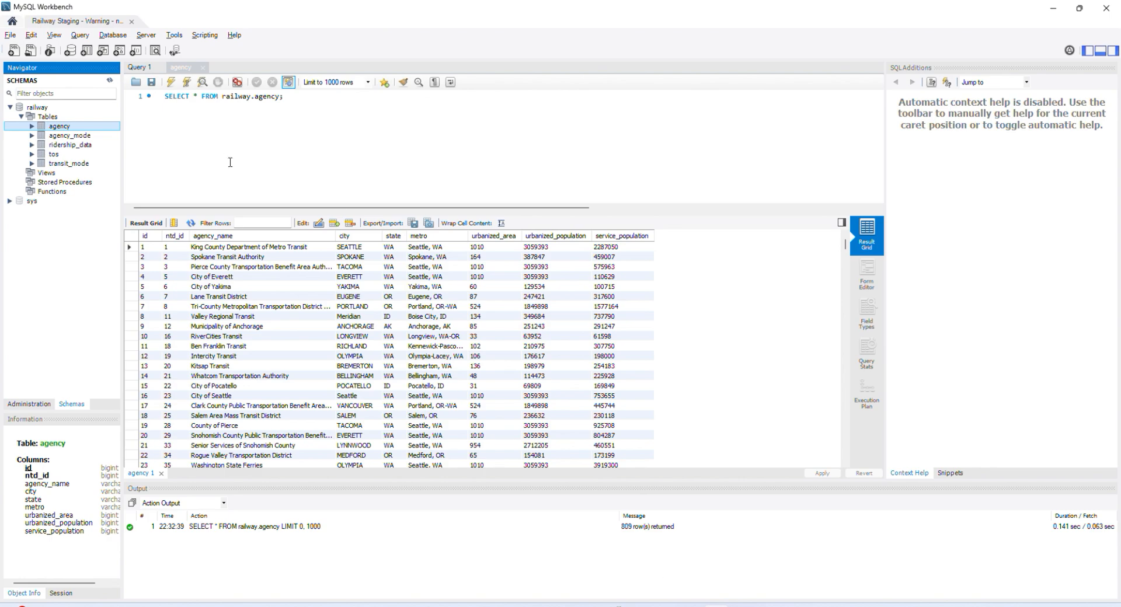
{"action": "left_click", "coordinate": [235, 130]}
{"action": "key", "text": "ctrl+a"}
{"action": "key", "text": "ctrl+v"}
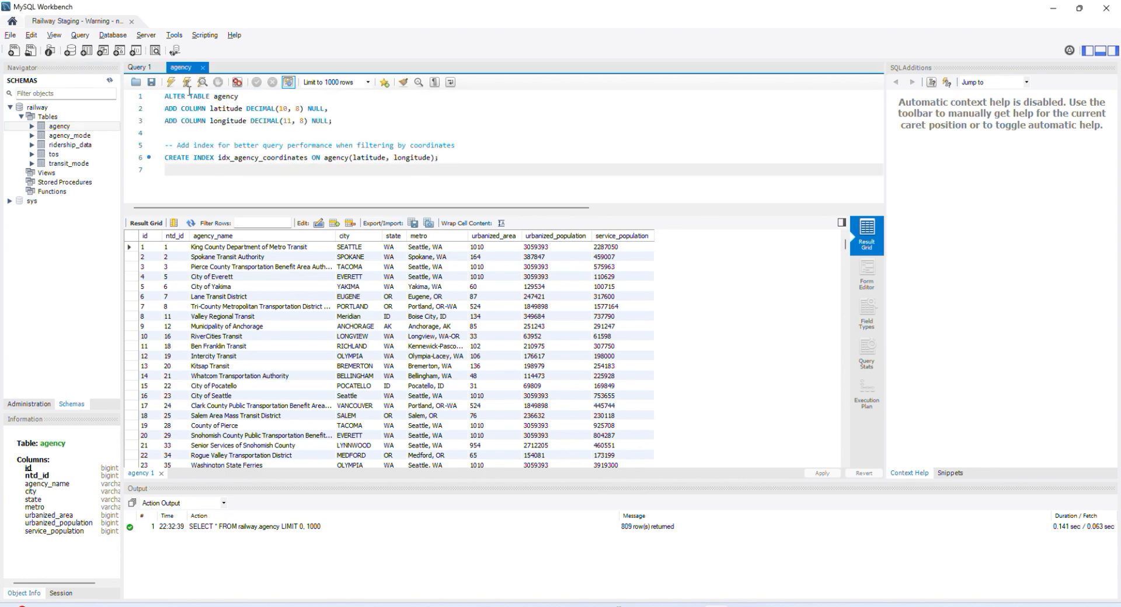
{"action": "left_click", "coordinate": [171, 82]}
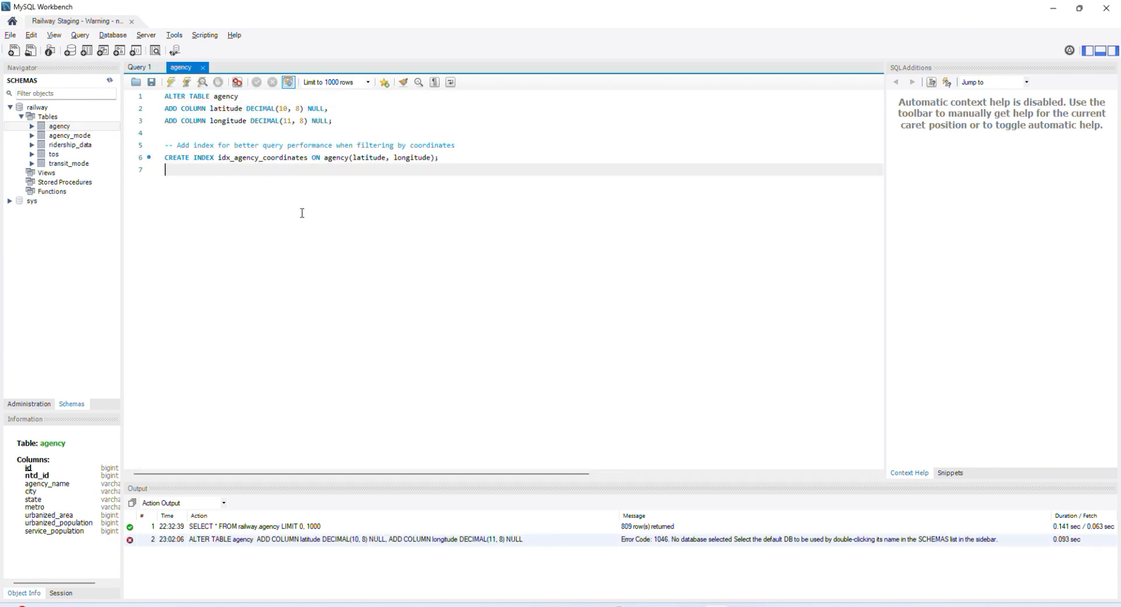
Step: Run the column and index statements with railway as the default schema, and list the agency table's rows
{"action": "right_click", "coordinate": [51, 109]}
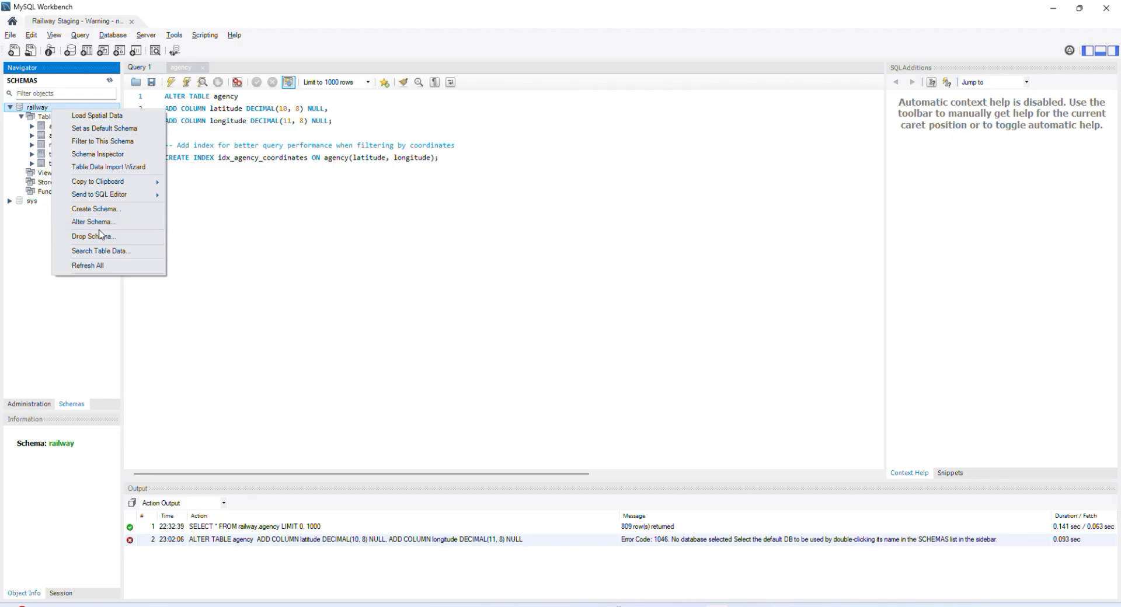
{"action": "left_click", "coordinate": [84, 129]}
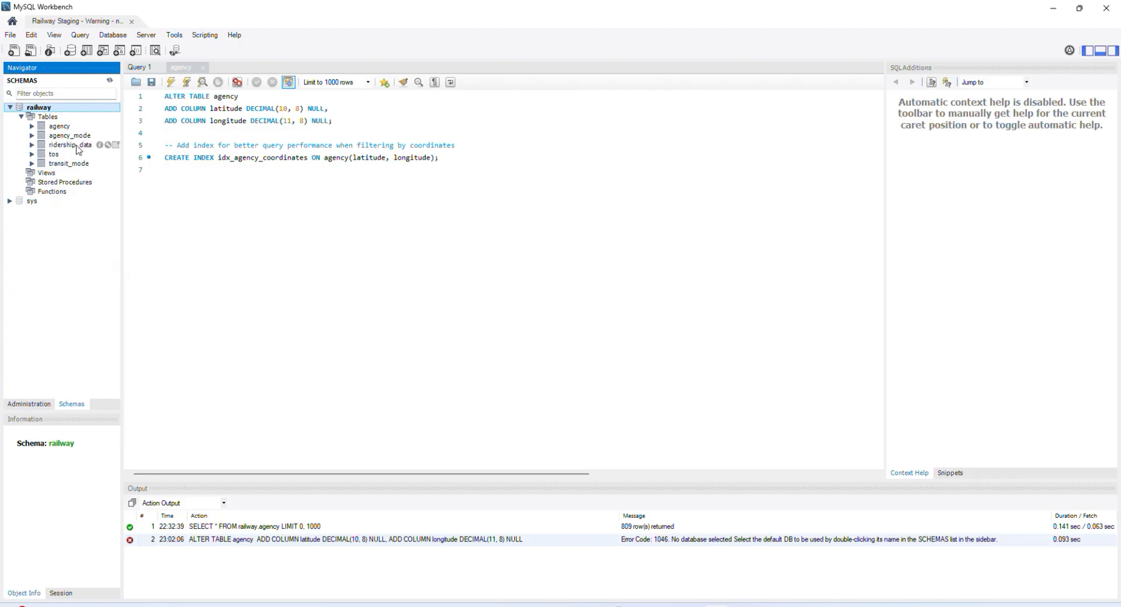
{"action": "left_click", "coordinate": [170, 83]}
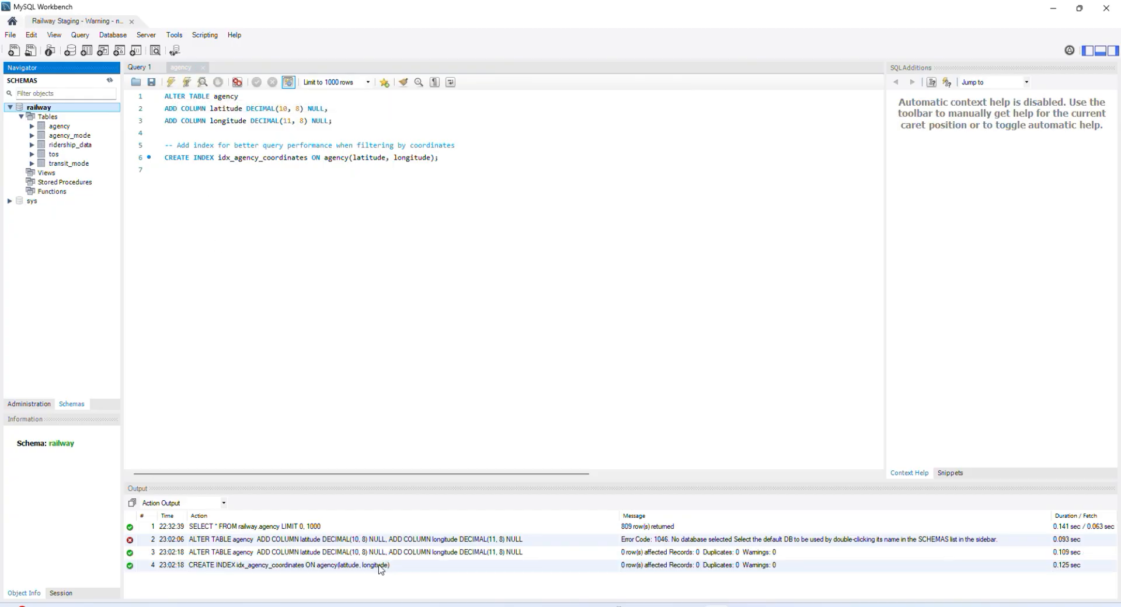
{"action": "left_click", "coordinate": [68, 127]}
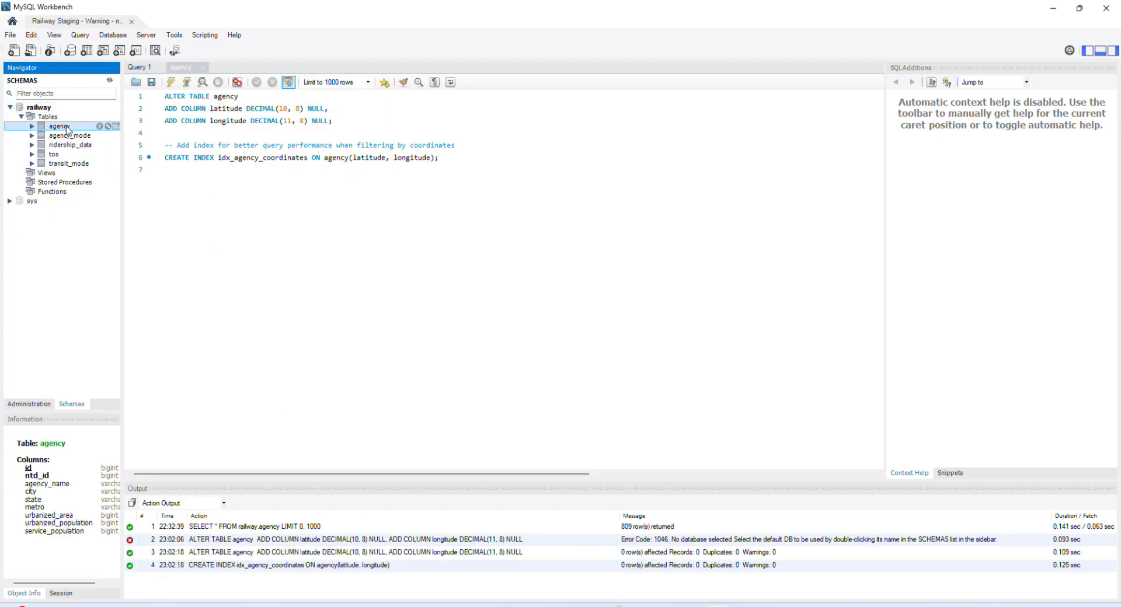
{"action": "left_click", "coordinate": [115, 126]}
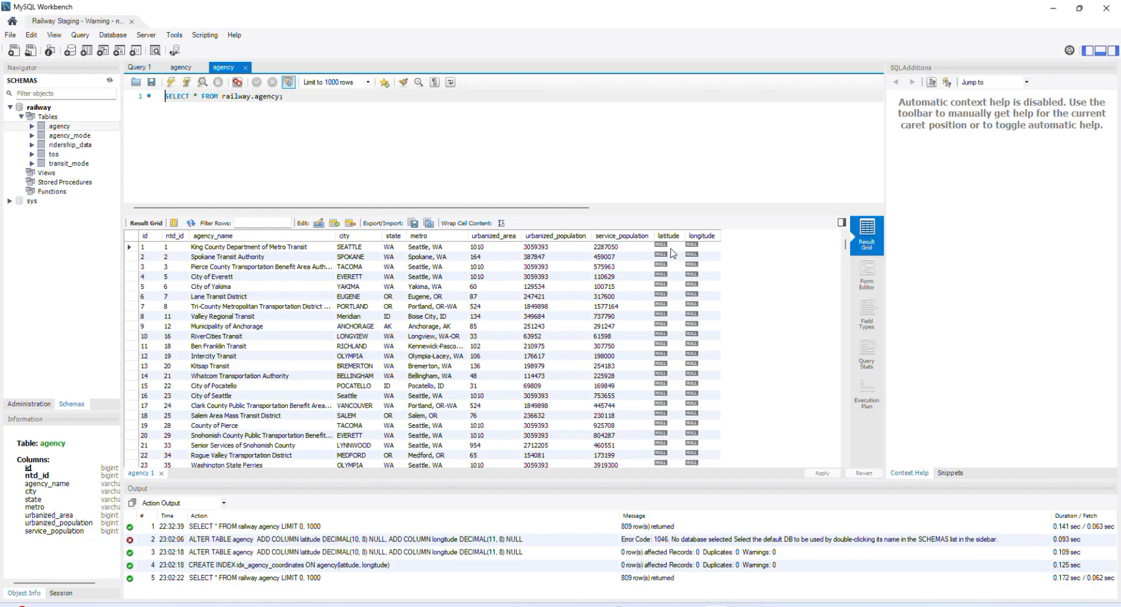
Step: Switch to Cursor, open V3__Populate_metro_coordinates.sql and copy the entire script
{"action": "mouse_move", "coordinate": [716, 606]}
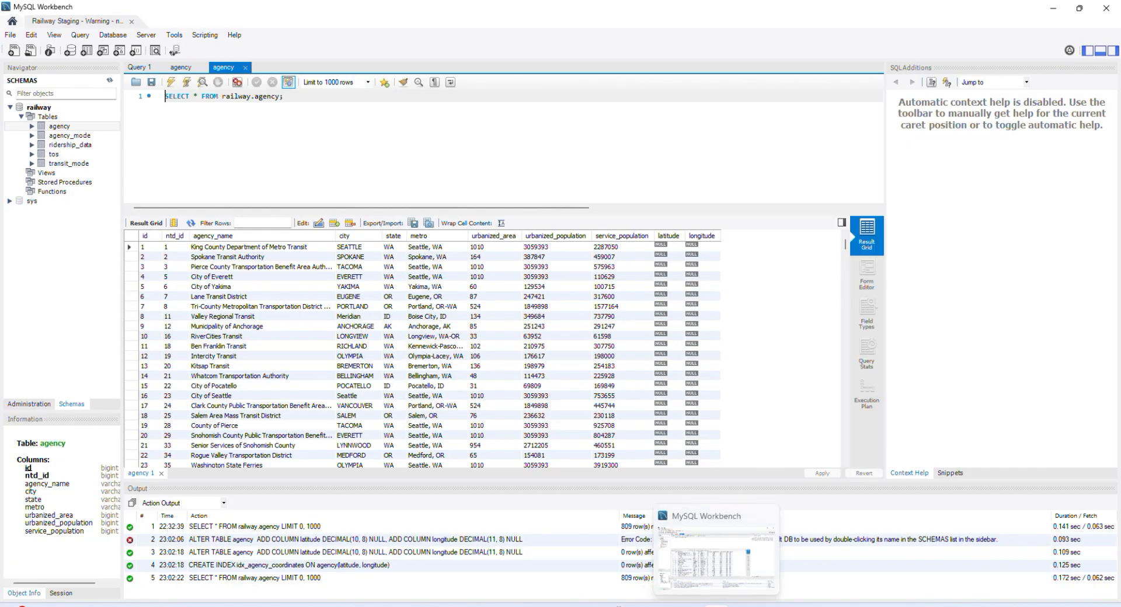
{"action": "left_click", "coordinate": [692, 605]}
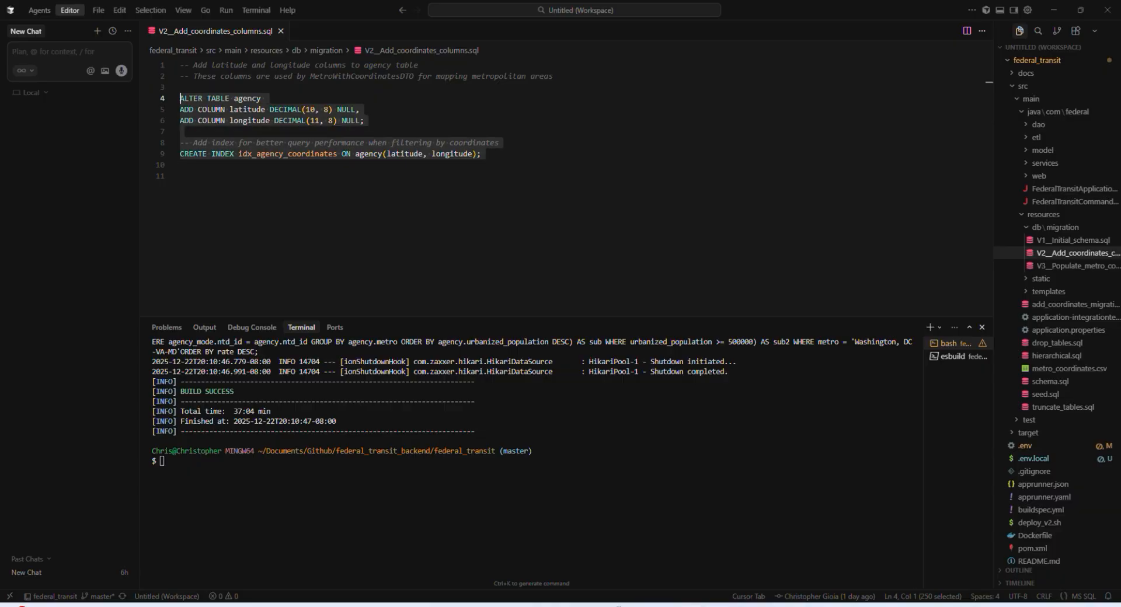
{"action": "left_click", "coordinate": [1053, 268]}
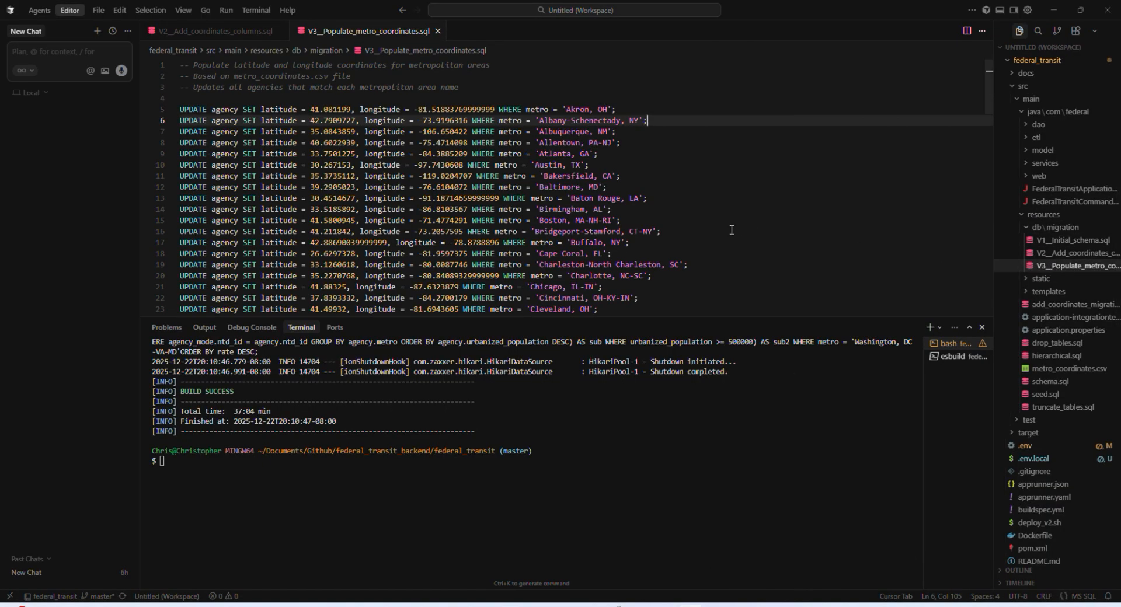
{"action": "scroll", "coordinate": [730, 241], "scroll_direction": "down", "scroll_amount": 10}
{"action": "scroll", "coordinate": [730, 240], "scroll_direction": "down", "scroll_amount": 8}
{"action": "scroll", "coordinate": [724, 242], "scroll_direction": "up", "scroll_amount": 20}
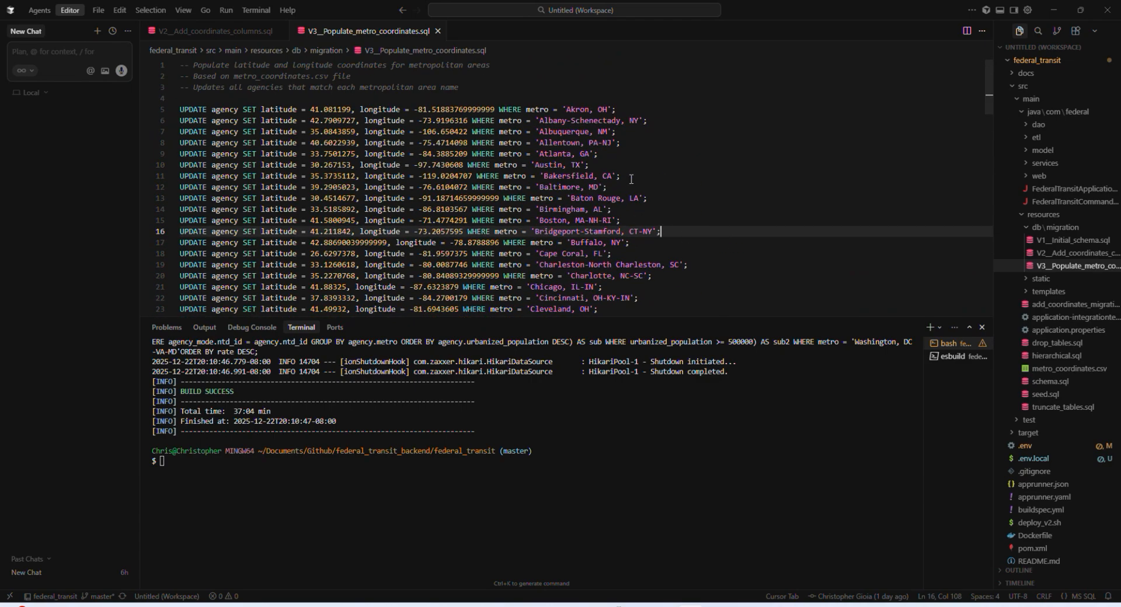
{"action": "key", "text": "ctrl+a"}
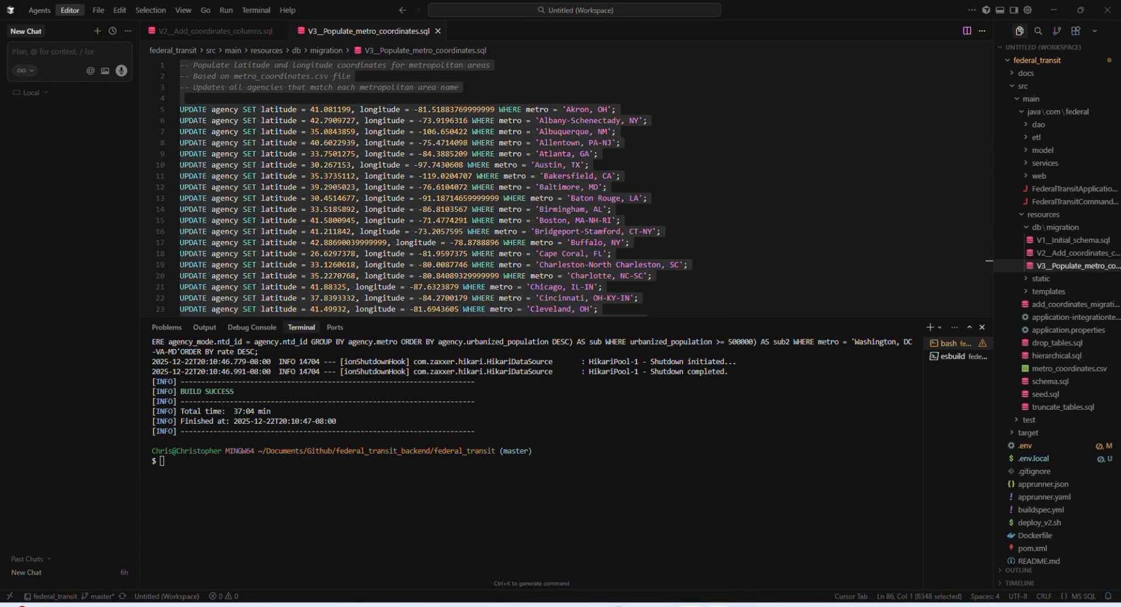
Step: Switch to MySQL Workbench, replace the agency SELECT query with the copied coordinate UPDATE script and run it
{"action": "left_click", "coordinate": [714, 606]}
{"action": "key", "text": "ctrl+a"}
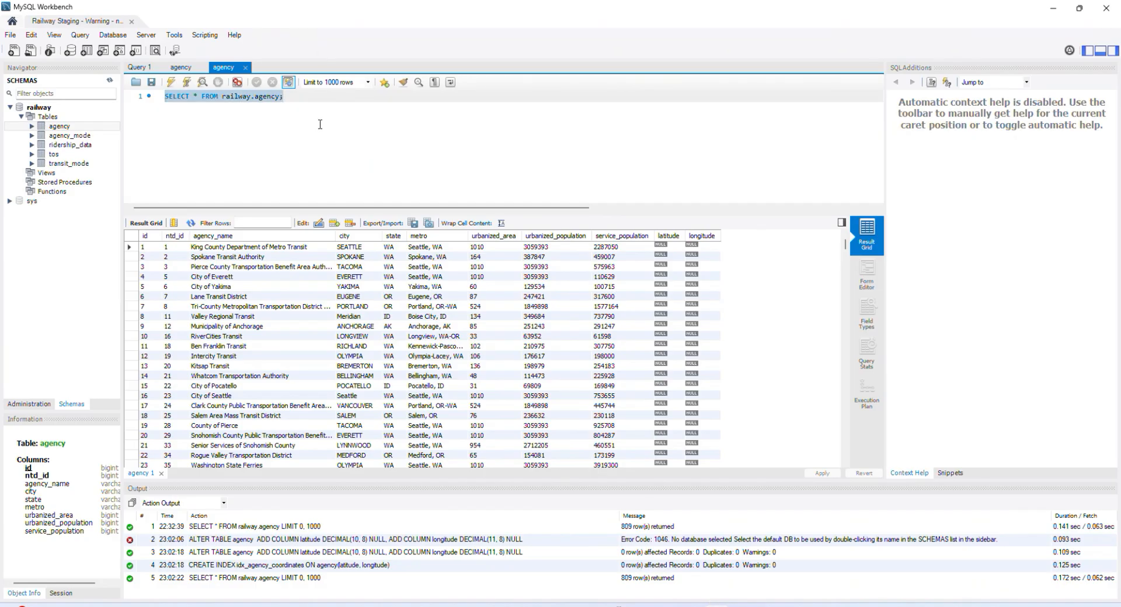
{"action": "key", "text": "ctrl+v"}
{"action": "left_click", "coordinate": [172, 85]}
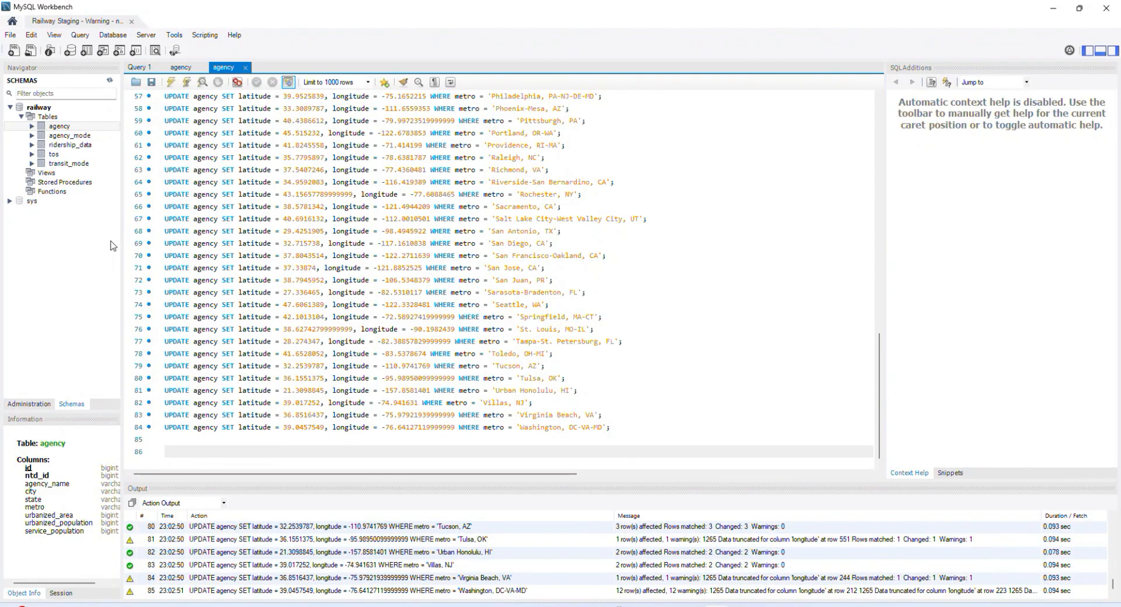
Step: Query all rows of the agency table again and examine its latitude and longitude columns
{"action": "left_click", "coordinate": [115, 126]}
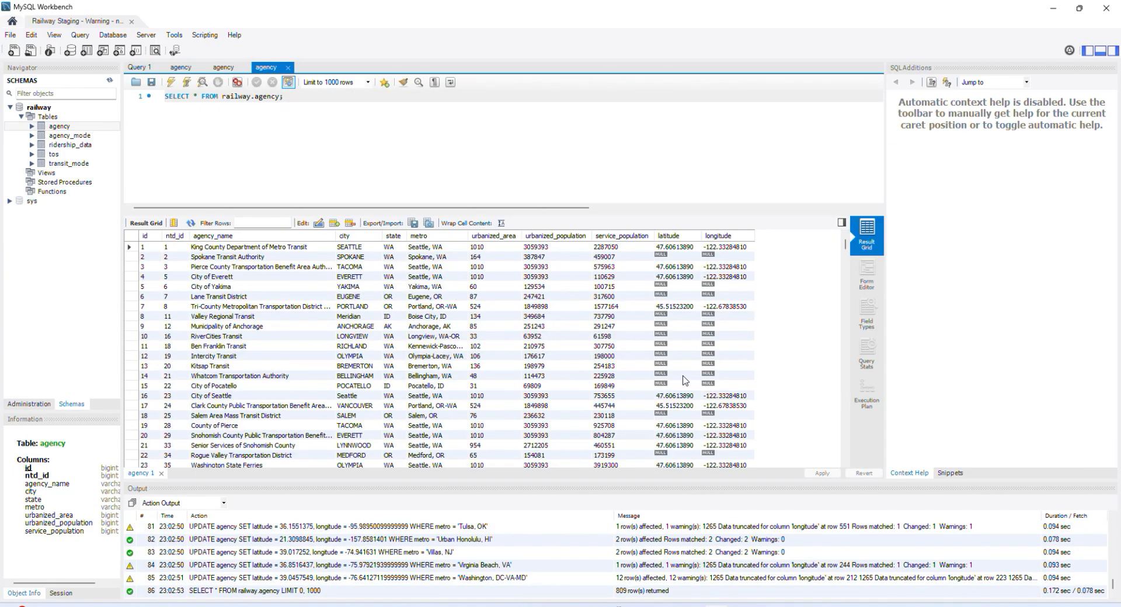
{"action": "scroll", "coordinate": [686, 374], "scroll_direction": "down", "scroll_amount": 2}
{"action": "scroll", "coordinate": [686, 292], "scroll_direction": "up", "scroll_amount": 2}
{"action": "scroll", "coordinate": [670, 321], "scroll_direction": "down", "scroll_amount": 5}
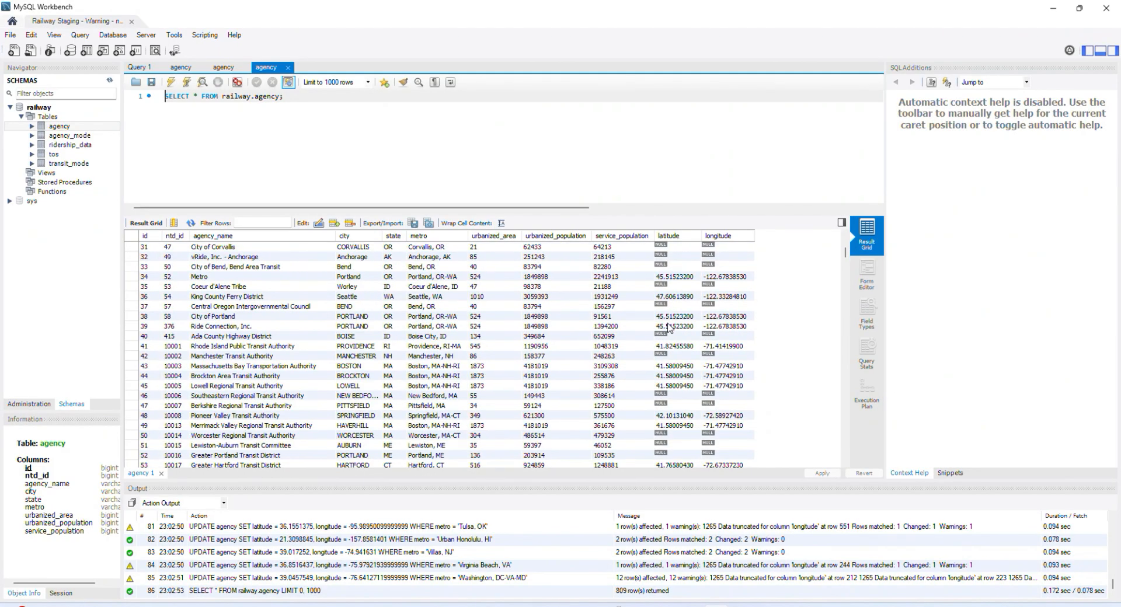
{"action": "scroll", "coordinate": [670, 324], "scroll_direction": "up", "scroll_amount": 3}
{"action": "scroll", "coordinate": [670, 327], "scroll_direction": "up", "scroll_amount": 3}
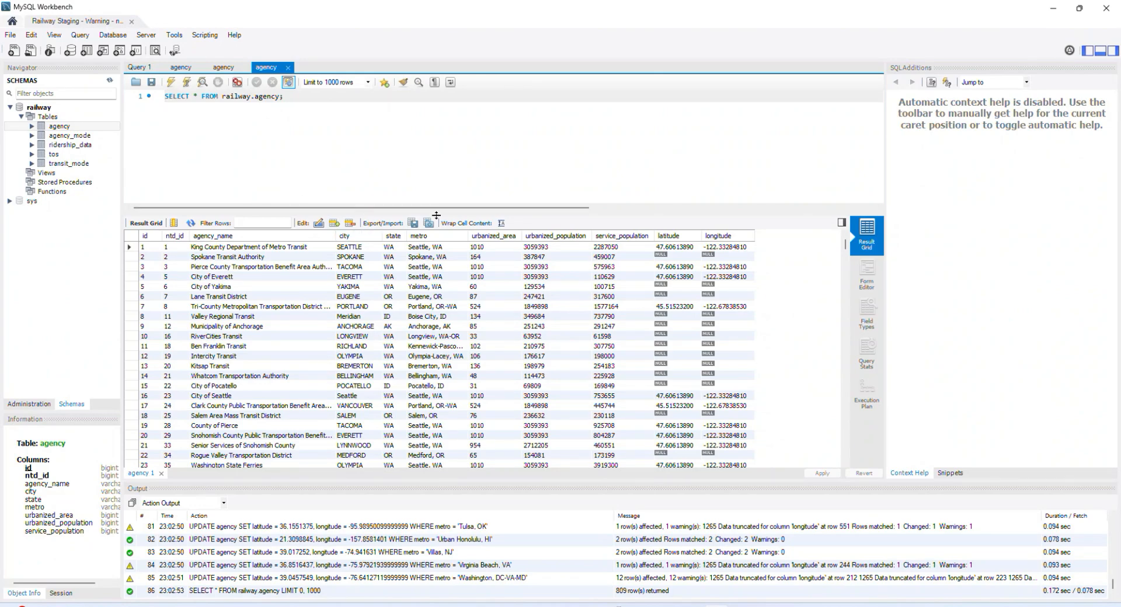
Step: Switch to Postman and try to send the metro_api request from the Federal Transit API collection
{"action": "mouse_move", "coordinate": [613, 605]}
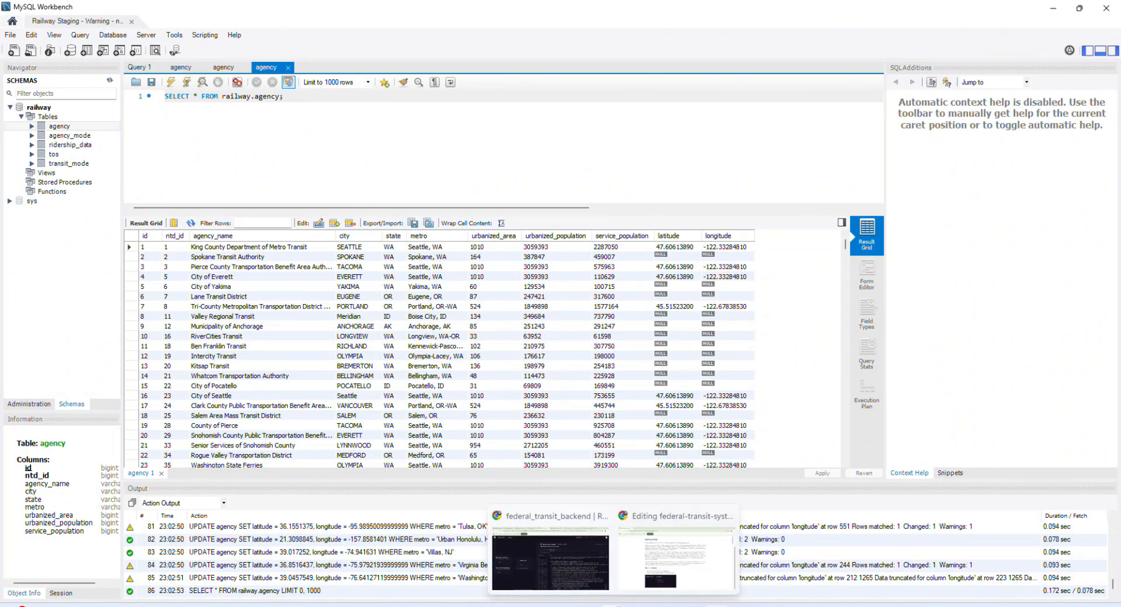
{"action": "mouse_move", "coordinate": [584, 581]}
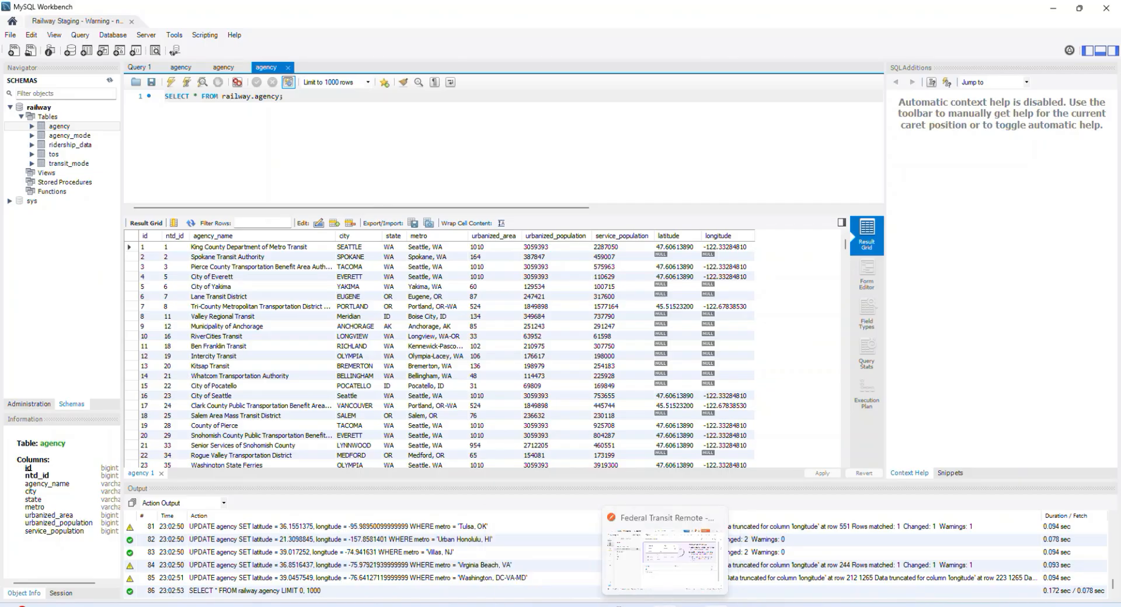
{"action": "left_click", "coordinate": [665, 605]}
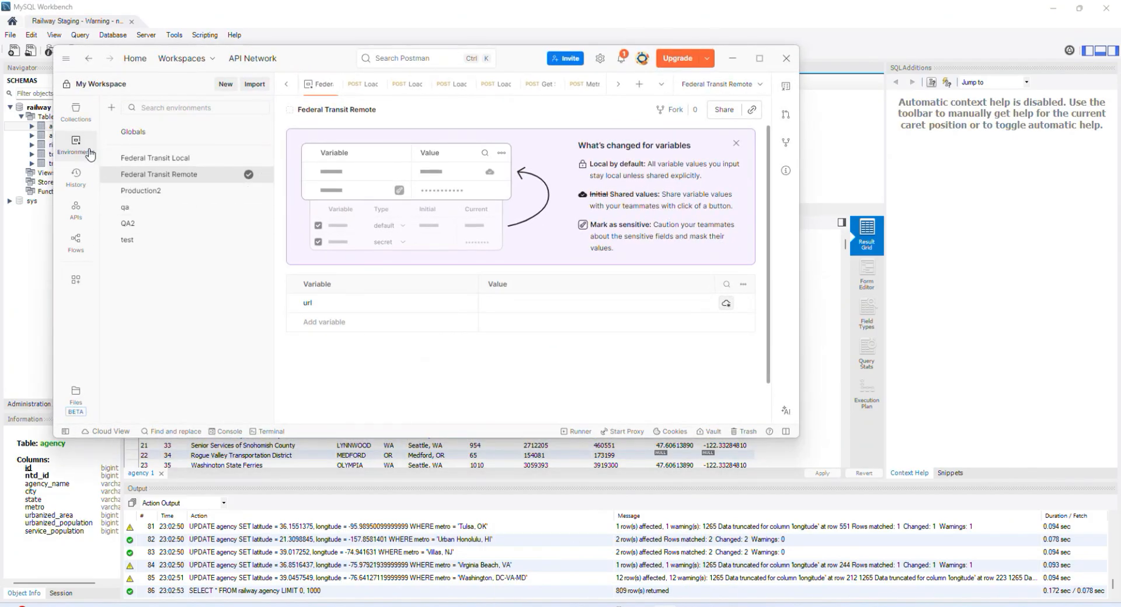
{"action": "left_click", "coordinate": [76, 110]}
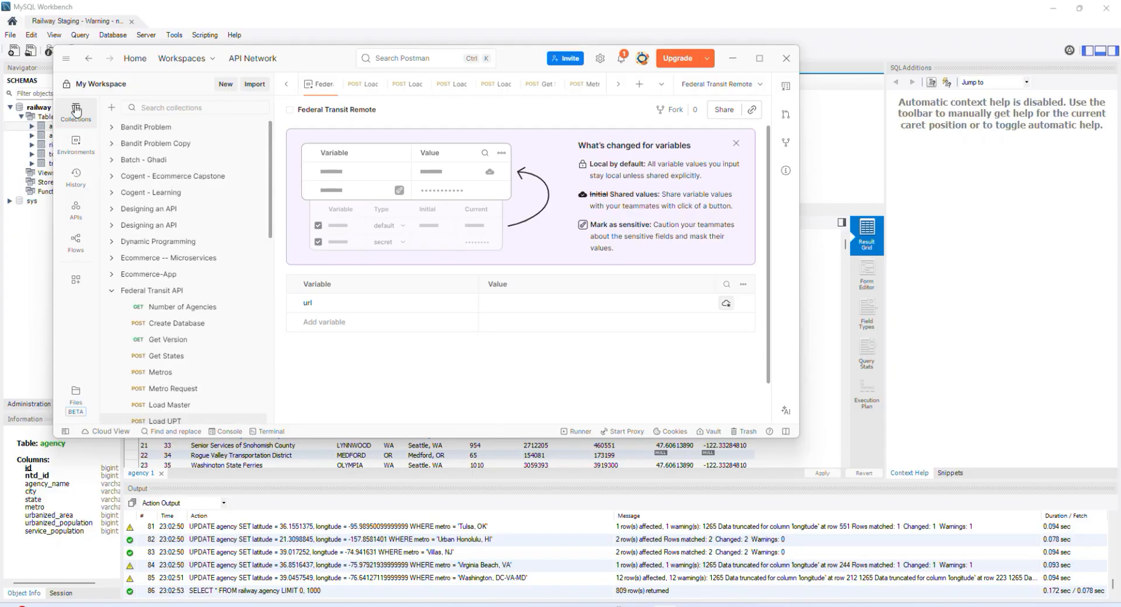
{"action": "scroll", "coordinate": [187, 327], "scroll_direction": "down", "scroll_amount": 3}
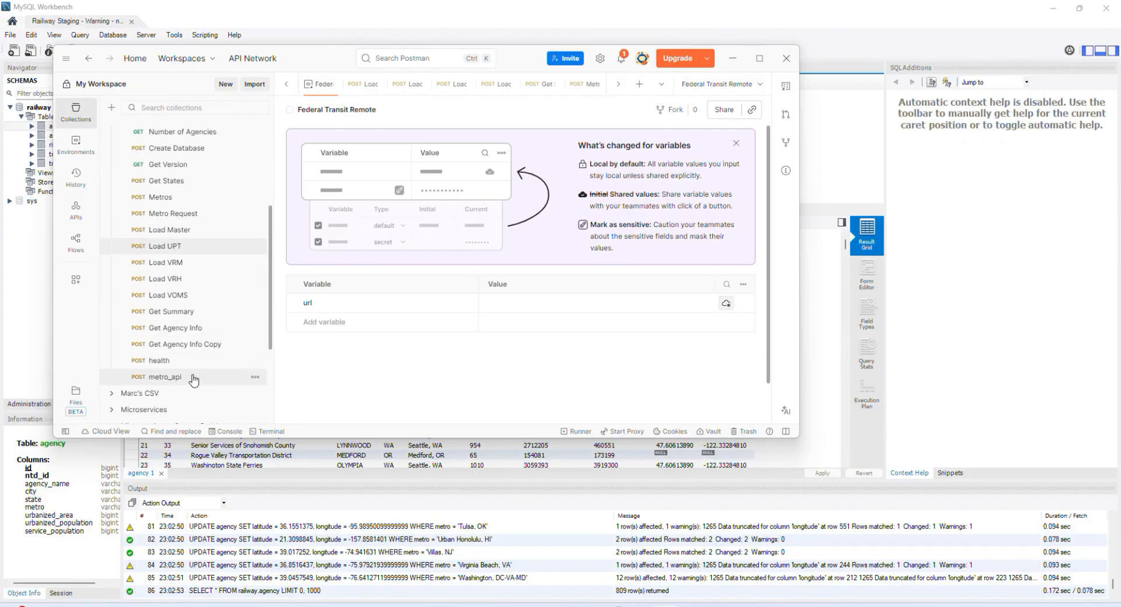
{"action": "left_click", "coordinate": [194, 379]}
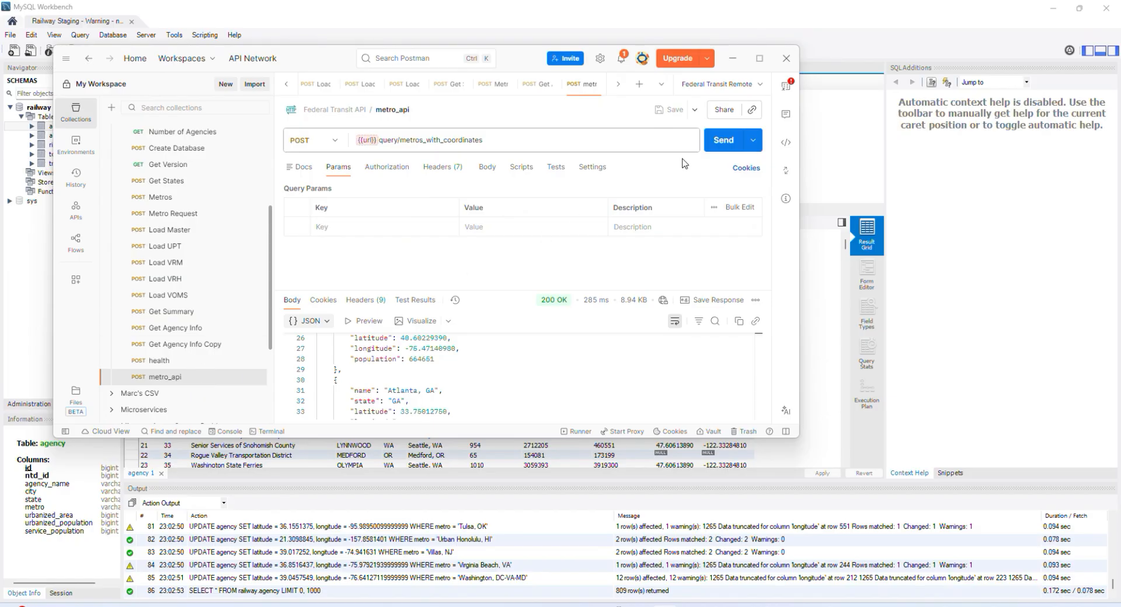
{"action": "left_click", "coordinate": [720, 143]}
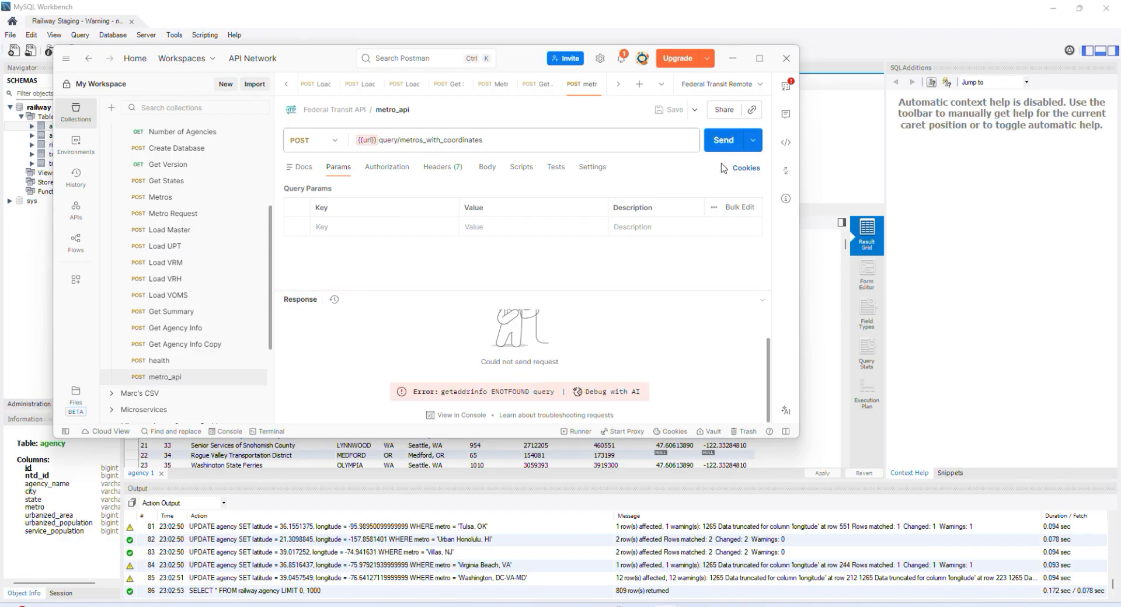
{"action": "left_click", "coordinate": [725, 142]}
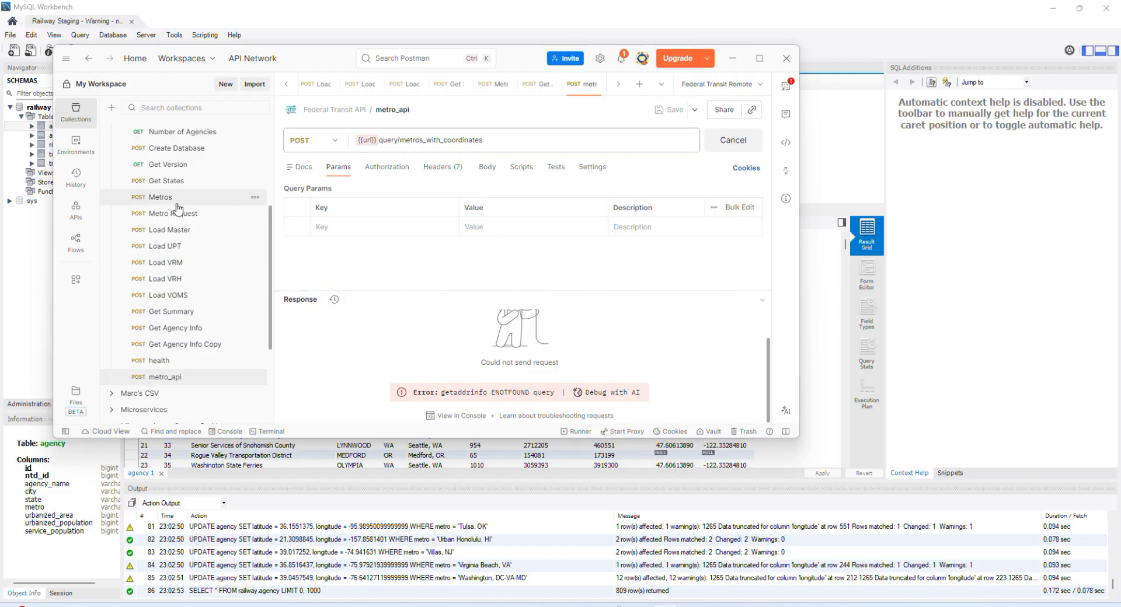
Step: Open the url variable's value in the Federal Transit Remote environment
{"action": "left_click", "coordinate": [74, 143]}
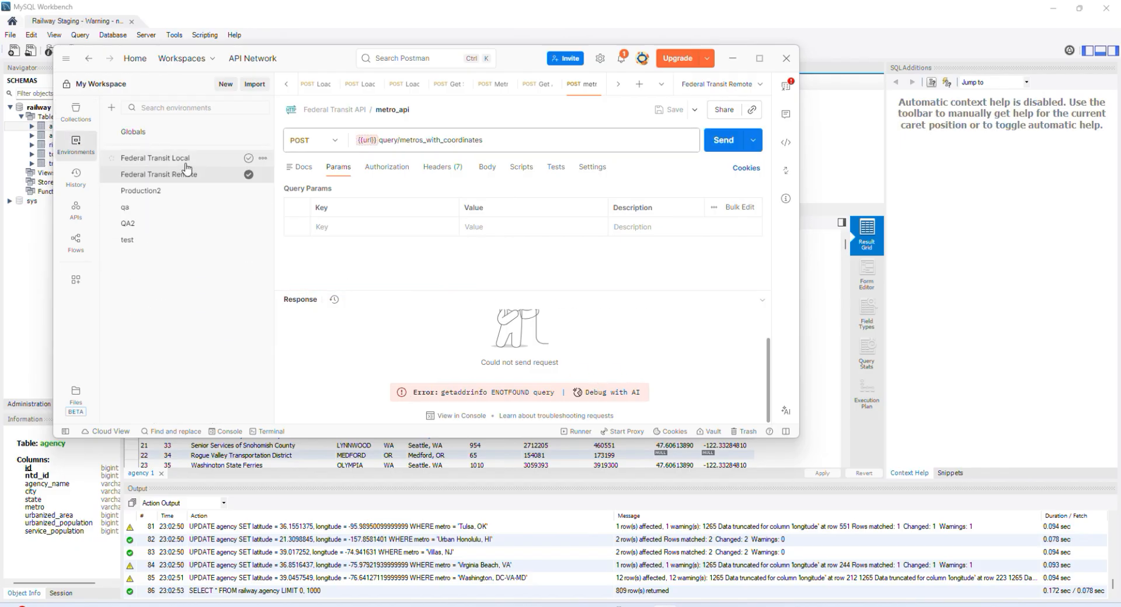
{"action": "left_click", "coordinate": [204, 175]}
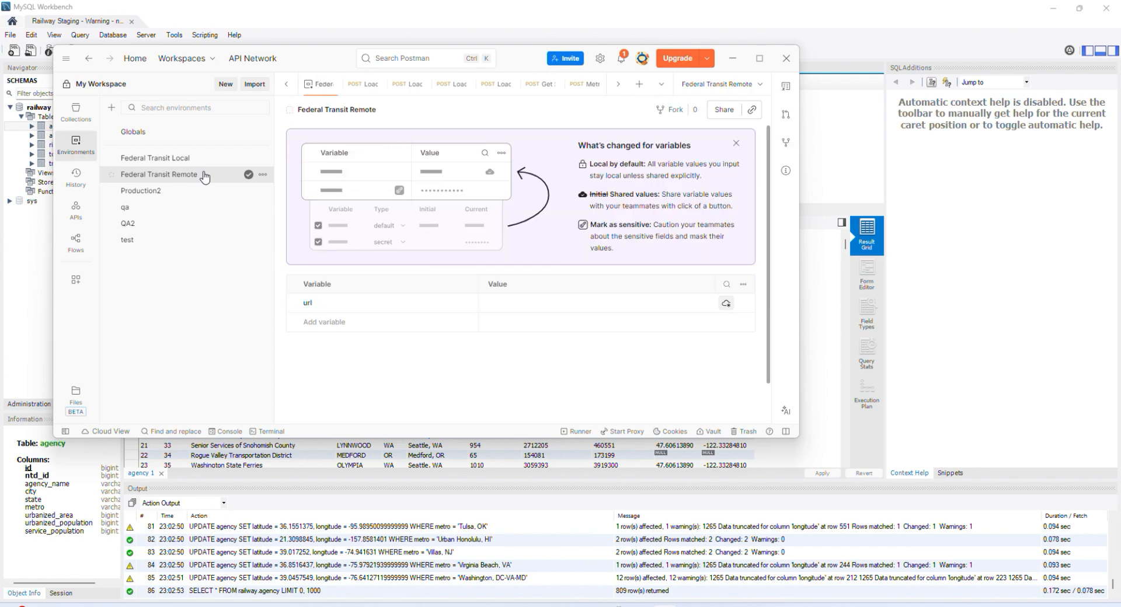
{"action": "left_click", "coordinate": [503, 300]}
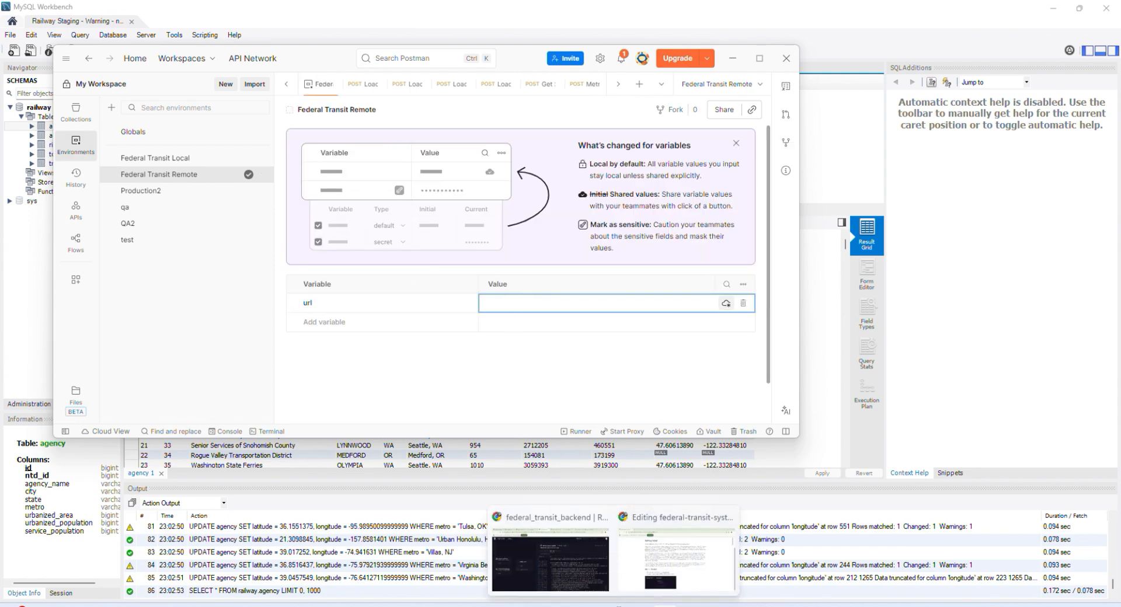
Step: Switch to Railway in Chrome and copy the public networking domain from the federal_transit_backend service's settings
{"action": "left_click", "coordinate": [614, 606]}
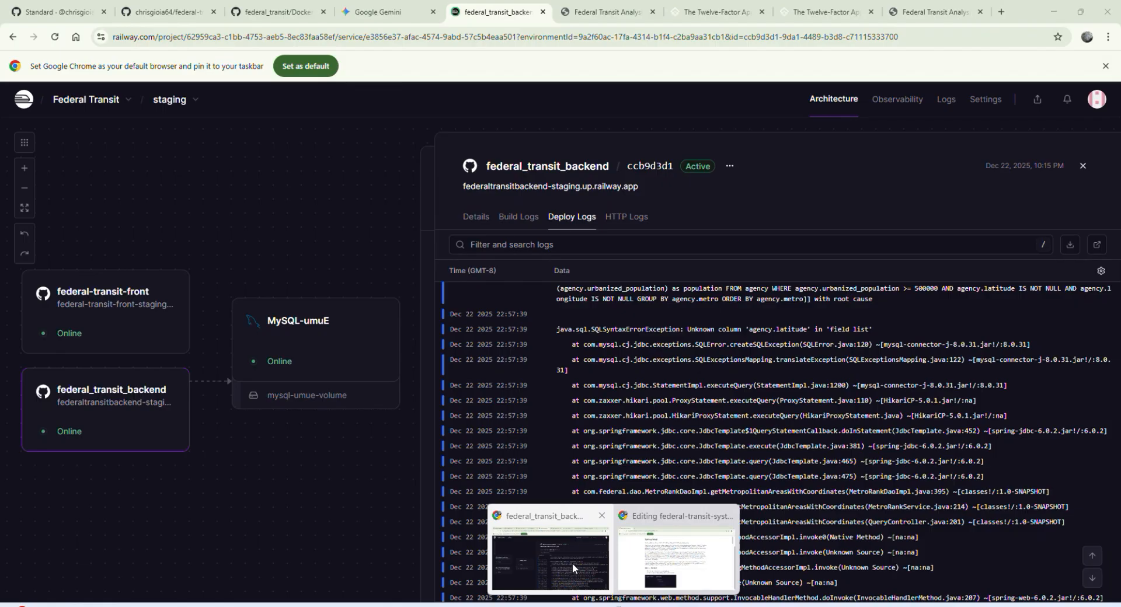
{"action": "left_click", "coordinate": [572, 563]}
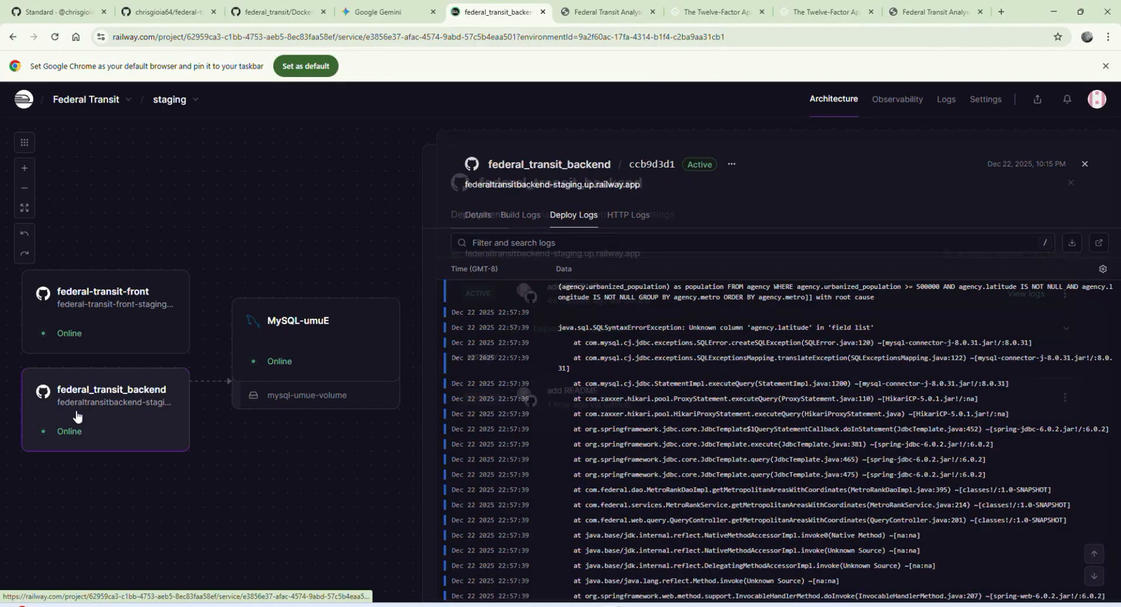
{"action": "left_click", "coordinate": [77, 419]}
{"action": "left_click", "coordinate": [664, 204]}
{"action": "scroll", "coordinate": [611, 418], "scroll_direction": "down", "scroll_amount": 5}
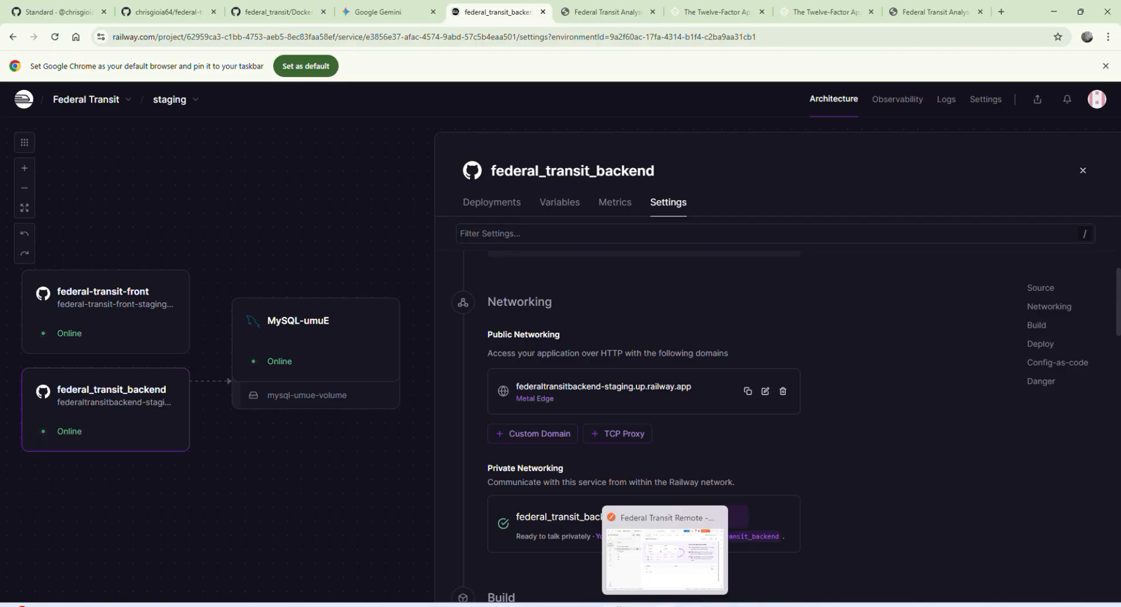
{"action": "left_click", "coordinate": [660, 554]}
{"action": "left_click", "coordinate": [538, 303]}
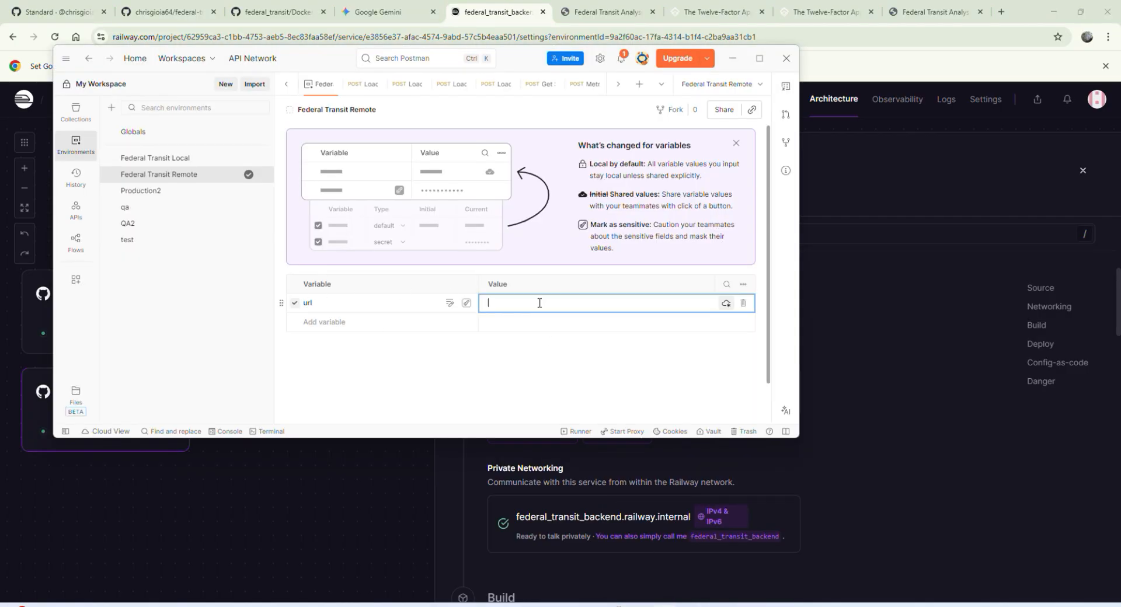
{"action": "type", "text": "federaltransitbackend-staging.up.railway.app"}
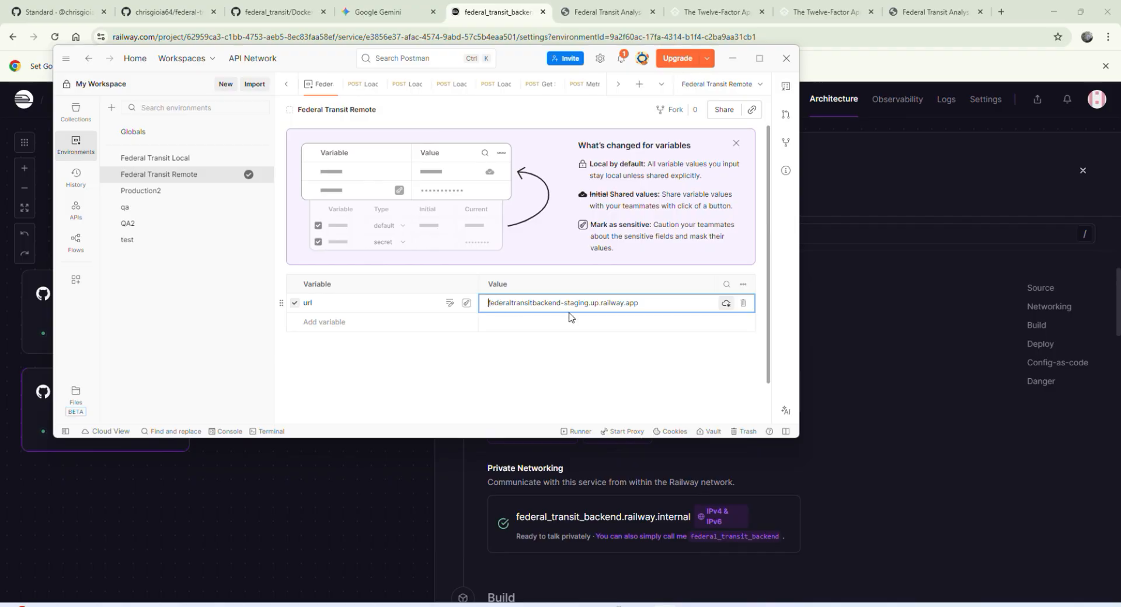
{"action": "key", "text": "Home"}
{"action": "type", "text": "https:"}
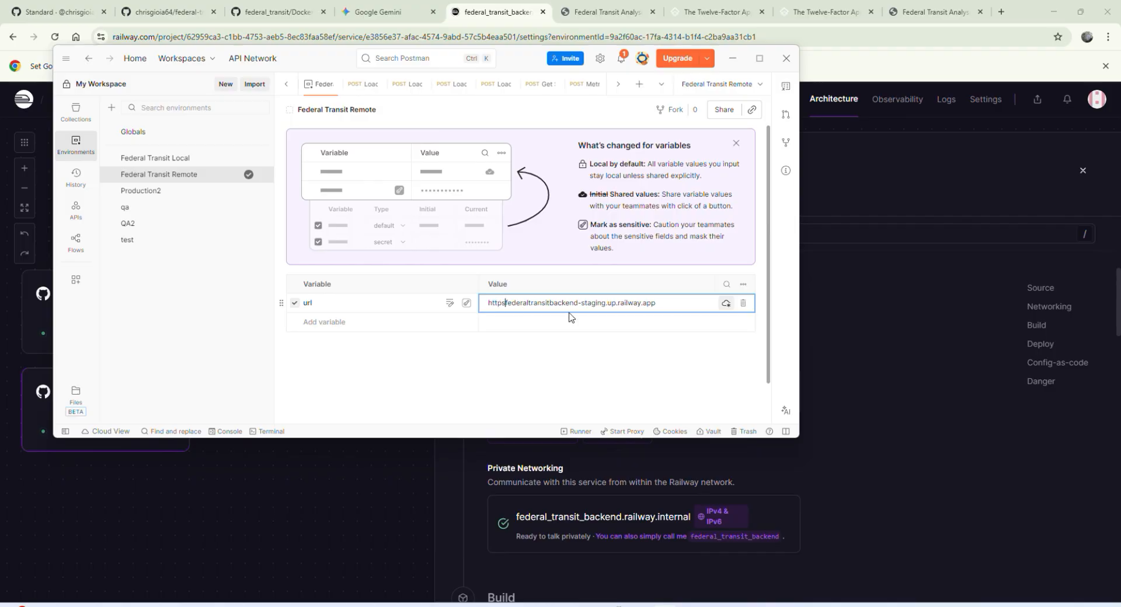
{"action": "type", "text": "//"}
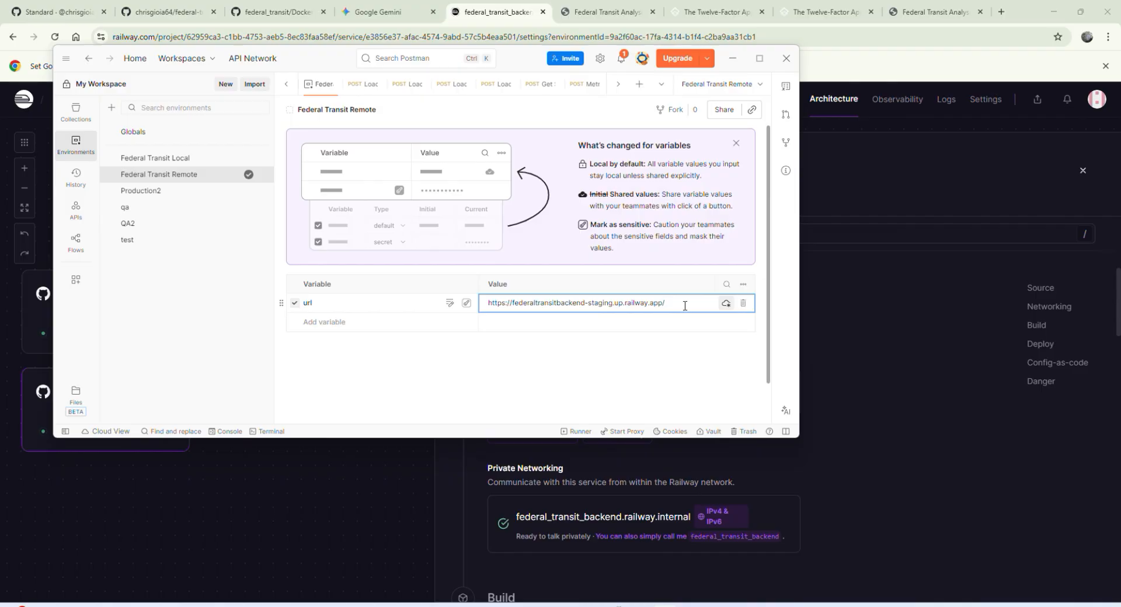
{"action": "key", "text": "ctrl+s"}
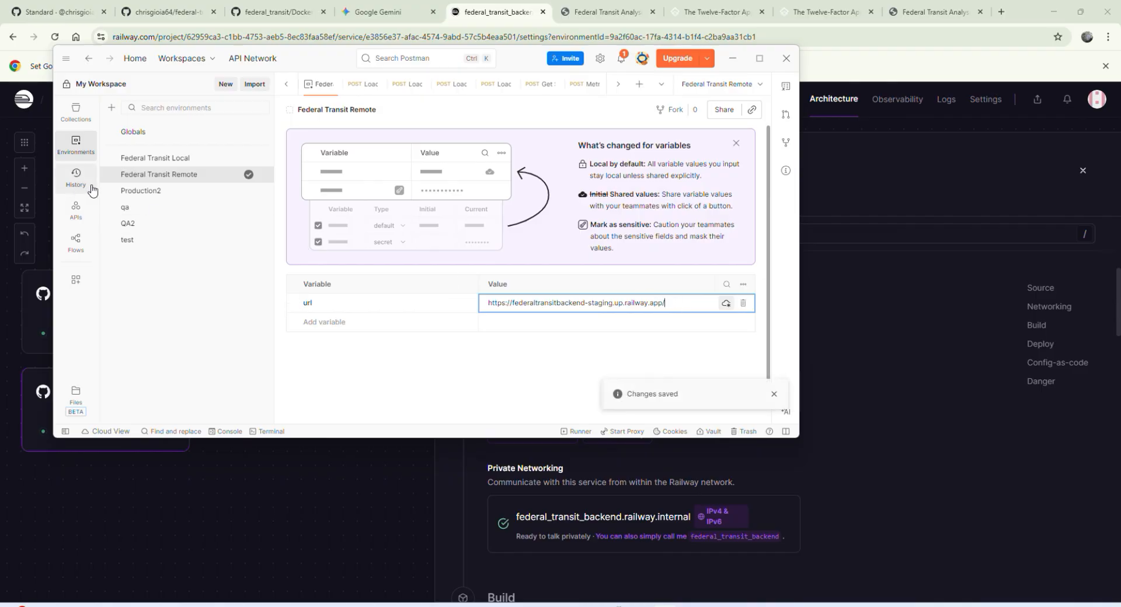
Step: Send the metro_api request with the Federal Transit Remote environment and examine the returned metro coordinates
{"action": "left_click", "coordinate": [71, 112]}
{"action": "scroll", "coordinate": [192, 375], "scroll_direction": "down", "scroll_amount": 3}
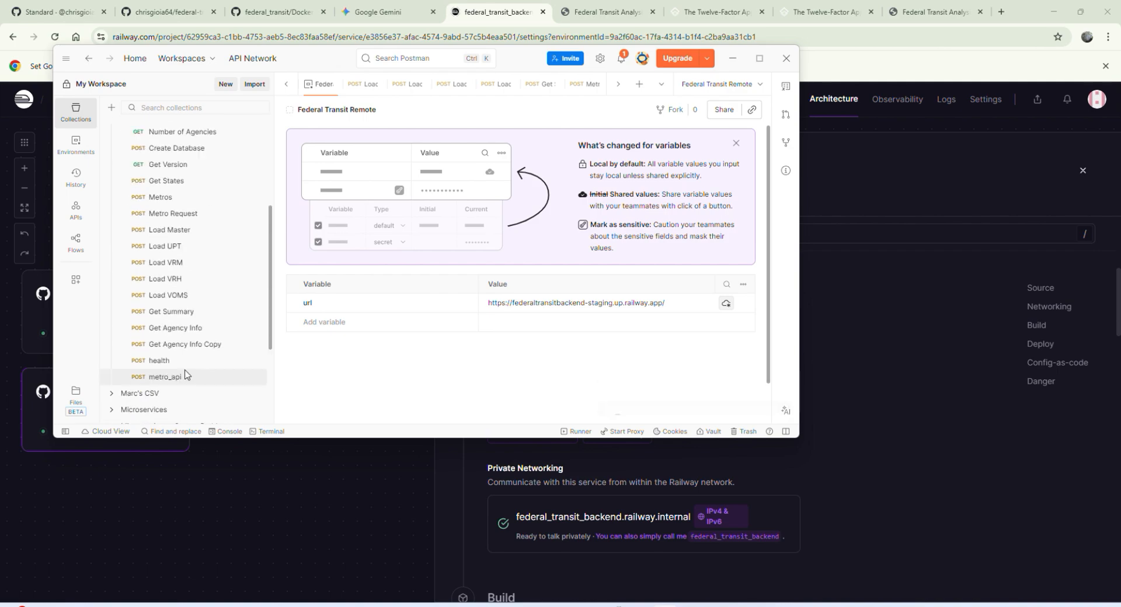
{"action": "left_click", "coordinate": [180, 377]}
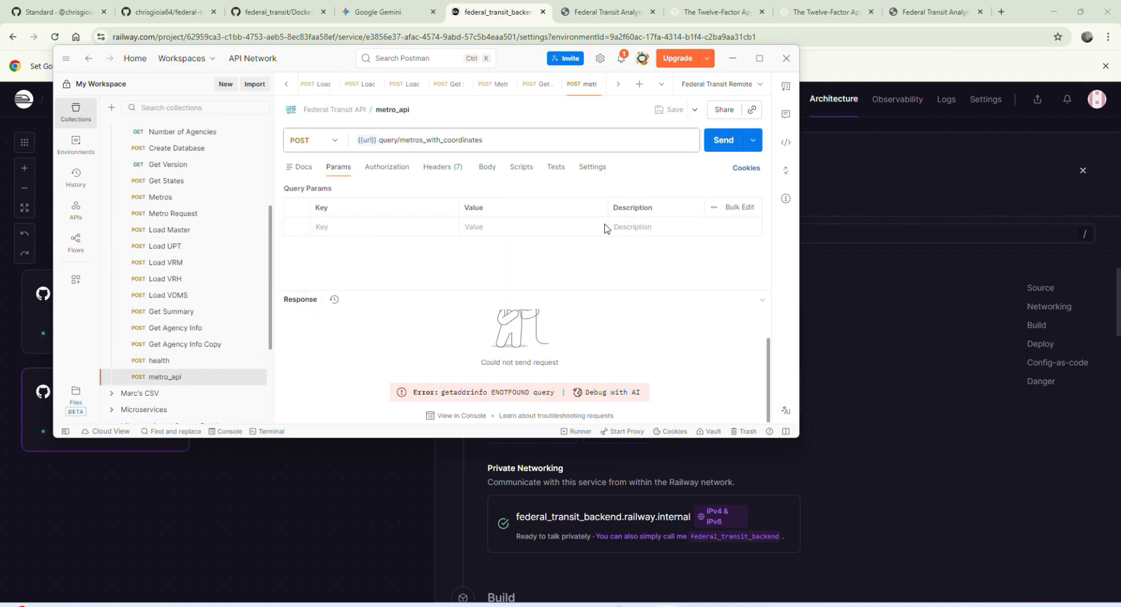
{"action": "left_click", "coordinate": [721, 143]}
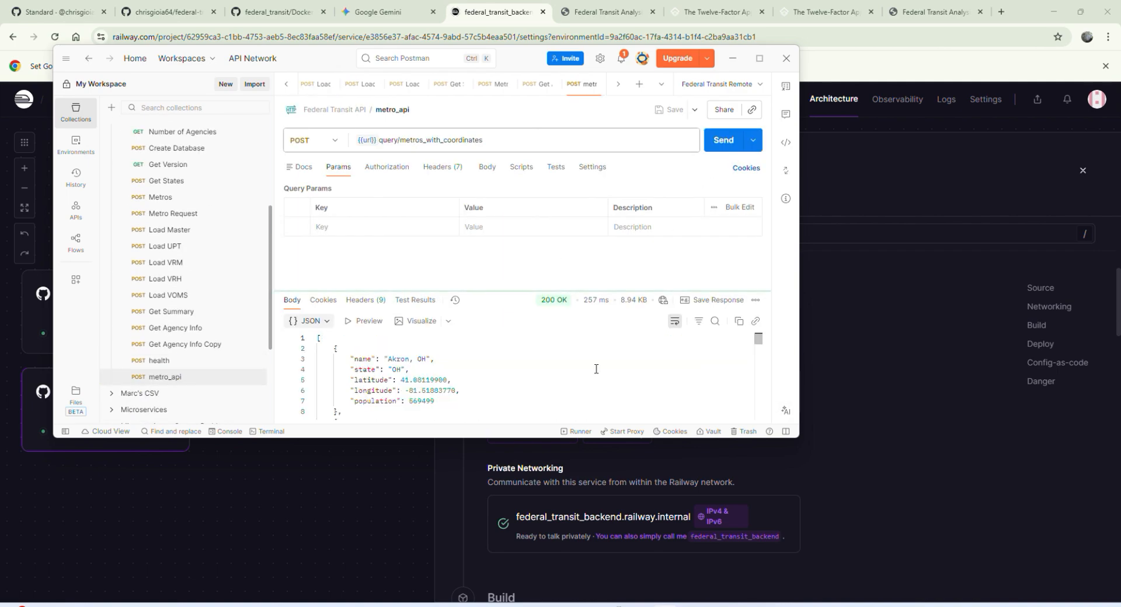
{"action": "scroll", "coordinate": [526, 380], "scroll_direction": "down", "scroll_amount": 8}
{"action": "scroll", "coordinate": [483, 387], "scroll_direction": "up", "scroll_amount": 8}
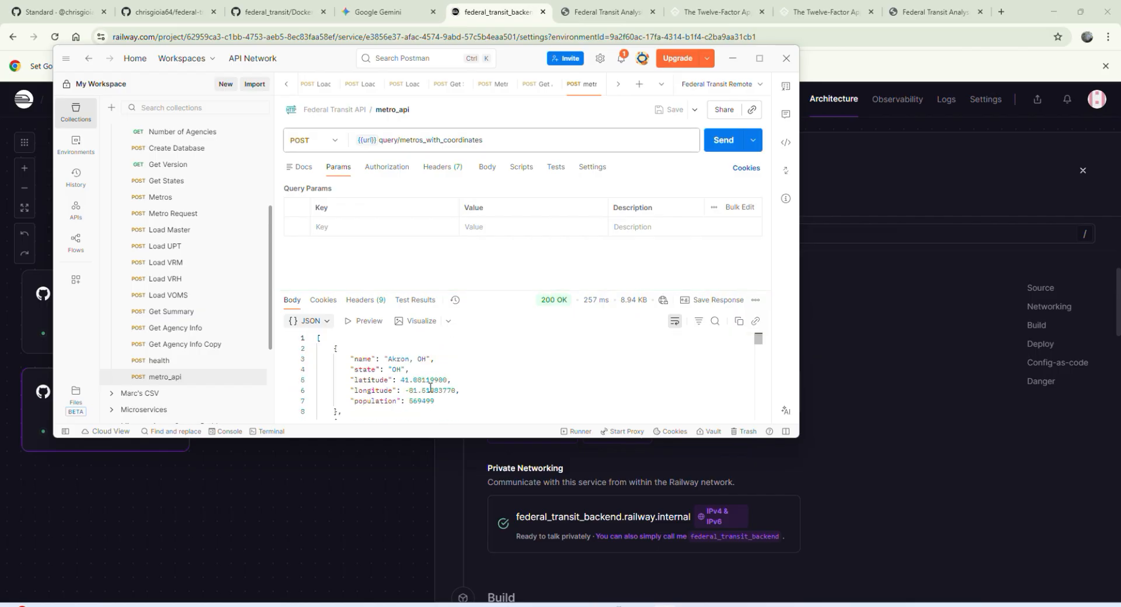
Step: Switch to Railway in Chrome and examine the HTTP logs of federal_transit_backend's active deployment
{"action": "left_click", "coordinate": [828, 446]}
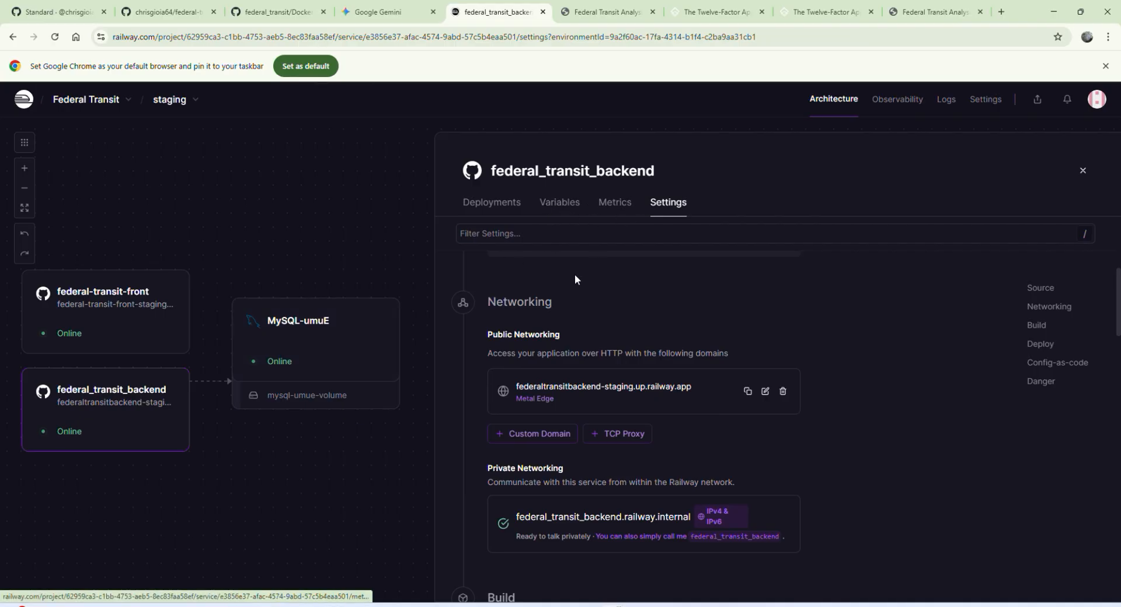
{"action": "left_click", "coordinate": [559, 202]}
{"action": "left_click", "coordinate": [492, 202]}
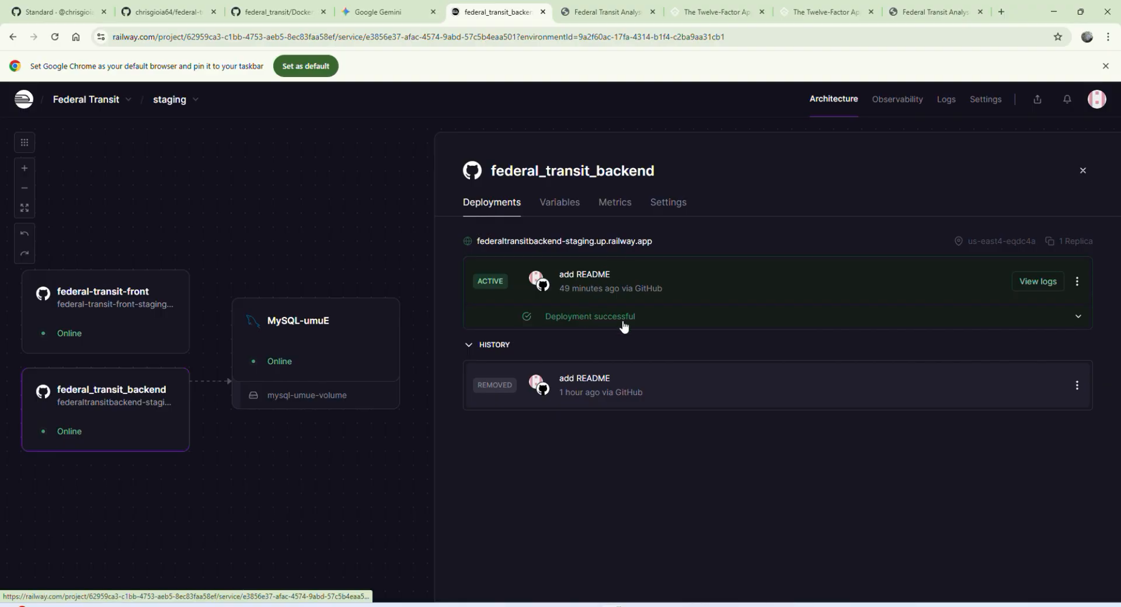
{"action": "left_click", "coordinate": [1030, 285]}
{"action": "left_click", "coordinate": [623, 214]}
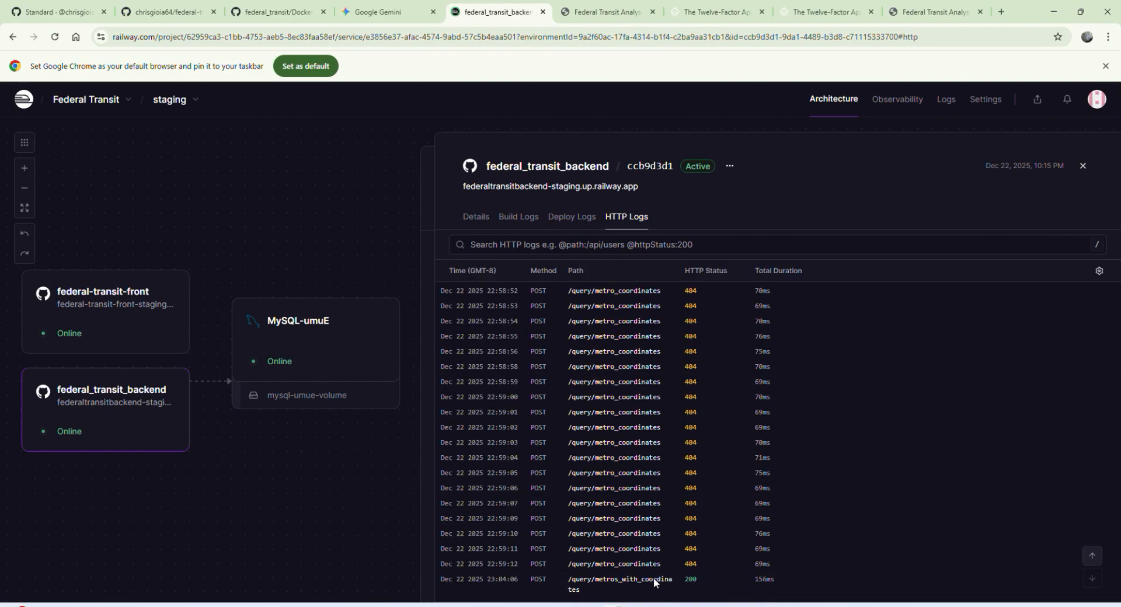
{"action": "scroll", "coordinate": [610, 502], "scroll_direction": "up", "scroll_amount": 1}
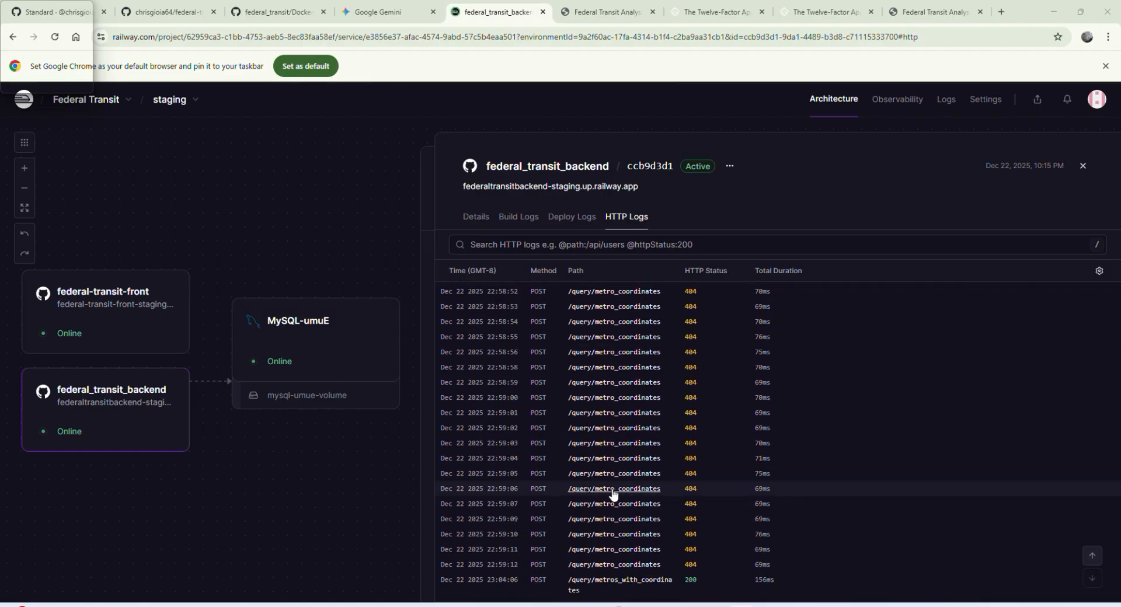
{"action": "scroll", "coordinate": [613, 493], "scroll_direction": "down", "scroll_amount": 1}
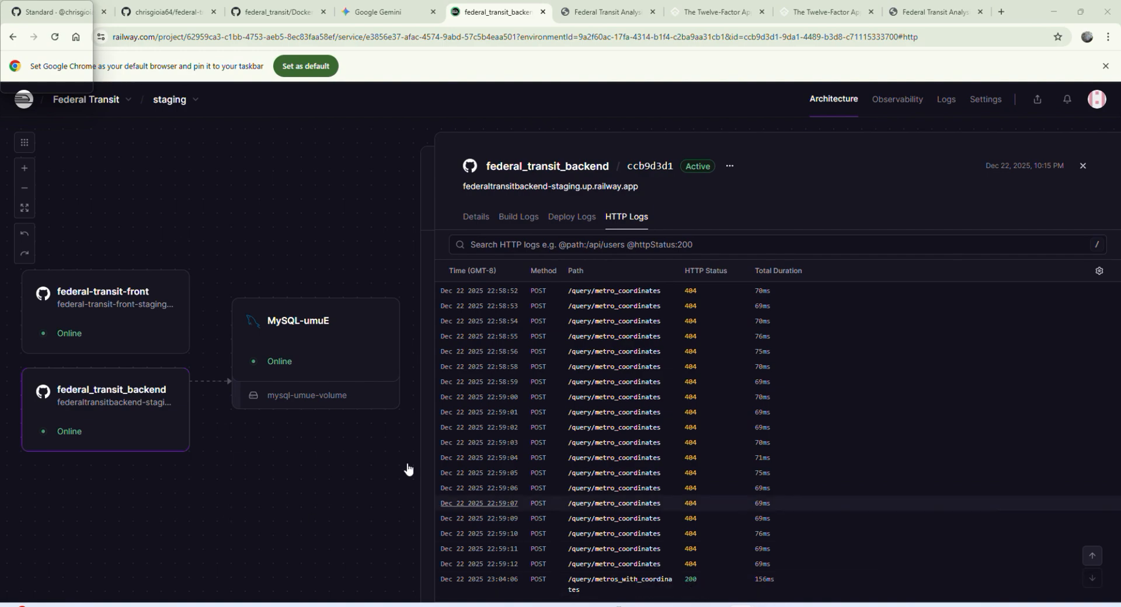
Step: Reload the Federal Transit Analysis staging site and view the Seattle marker's metropolitan statistics on the map
{"action": "left_click", "coordinate": [620, 11]}
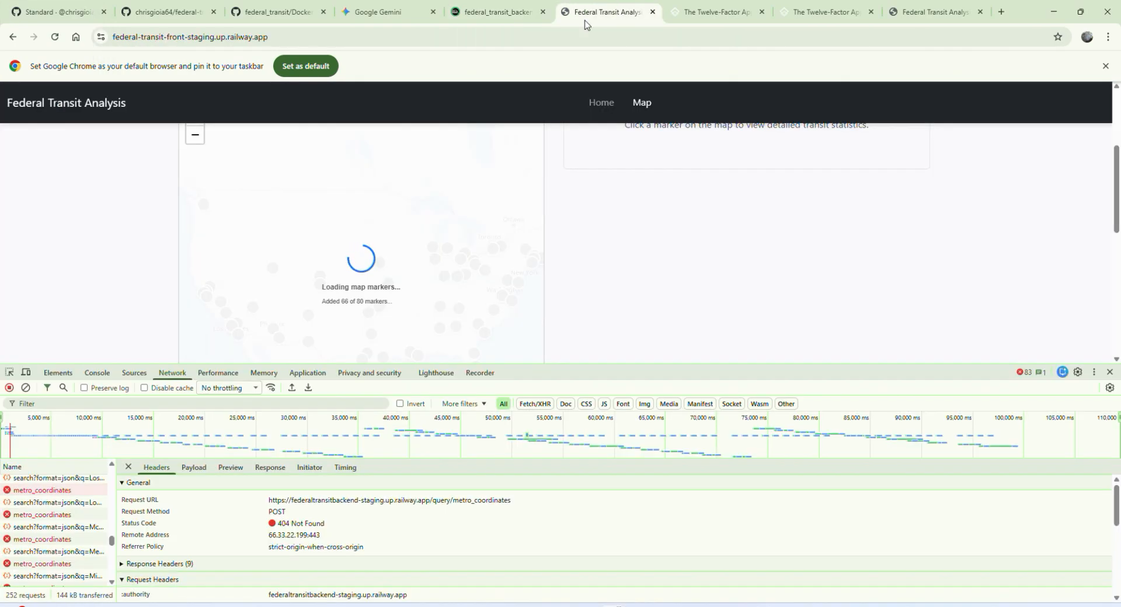
{"action": "left_click", "coordinate": [339, 37]}
{"action": "key", "text": "Return"}
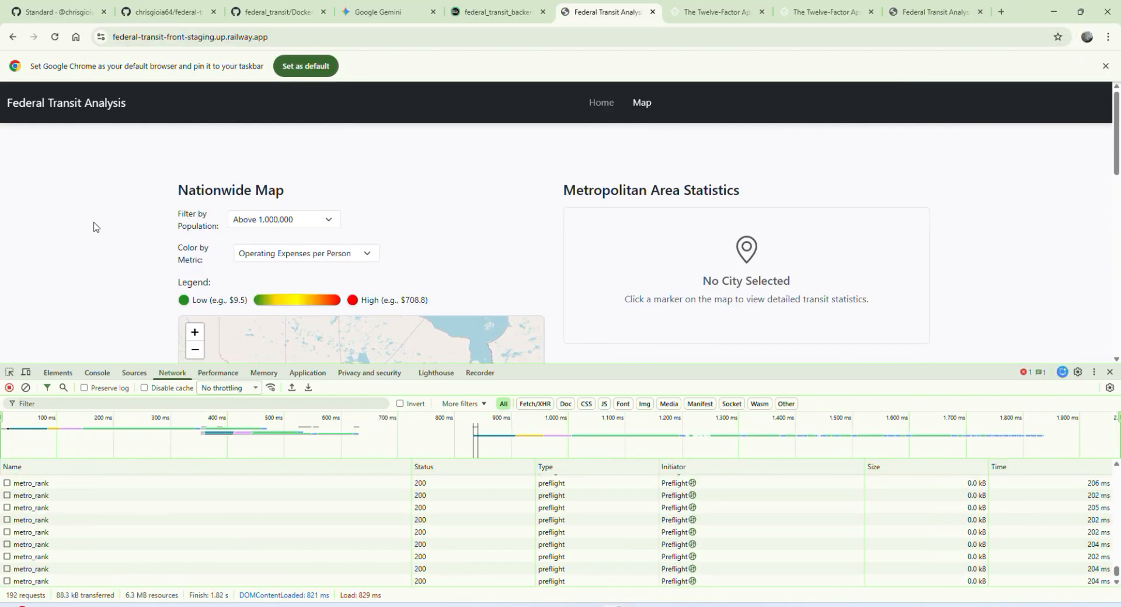
{"action": "scroll", "coordinate": [96, 227], "scroll_direction": "down", "scroll_amount": 4}
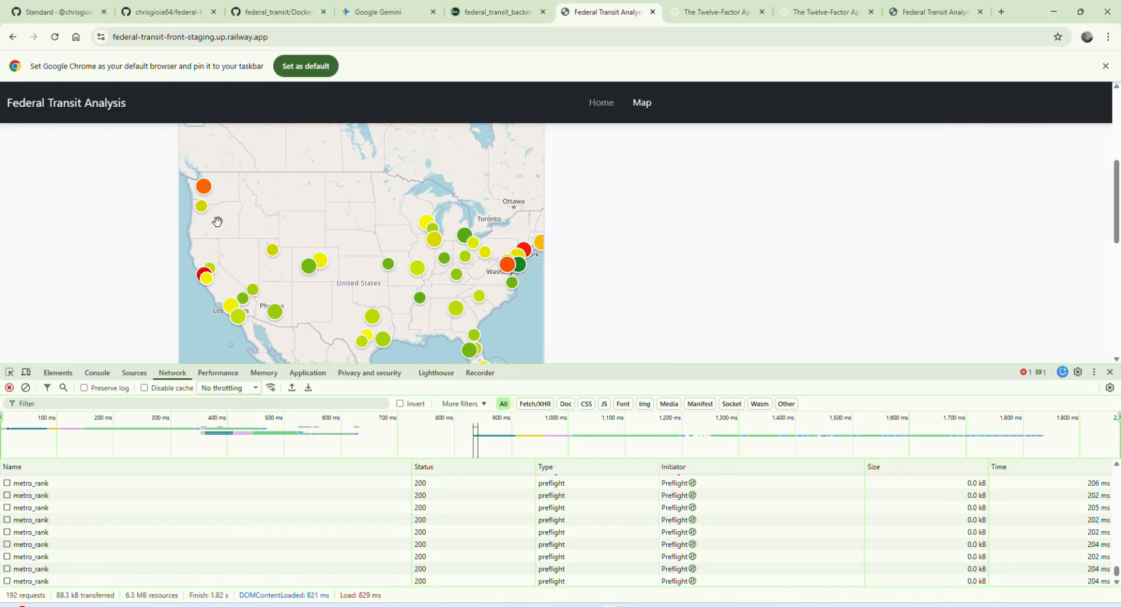
{"action": "left_click", "coordinate": [206, 194]}
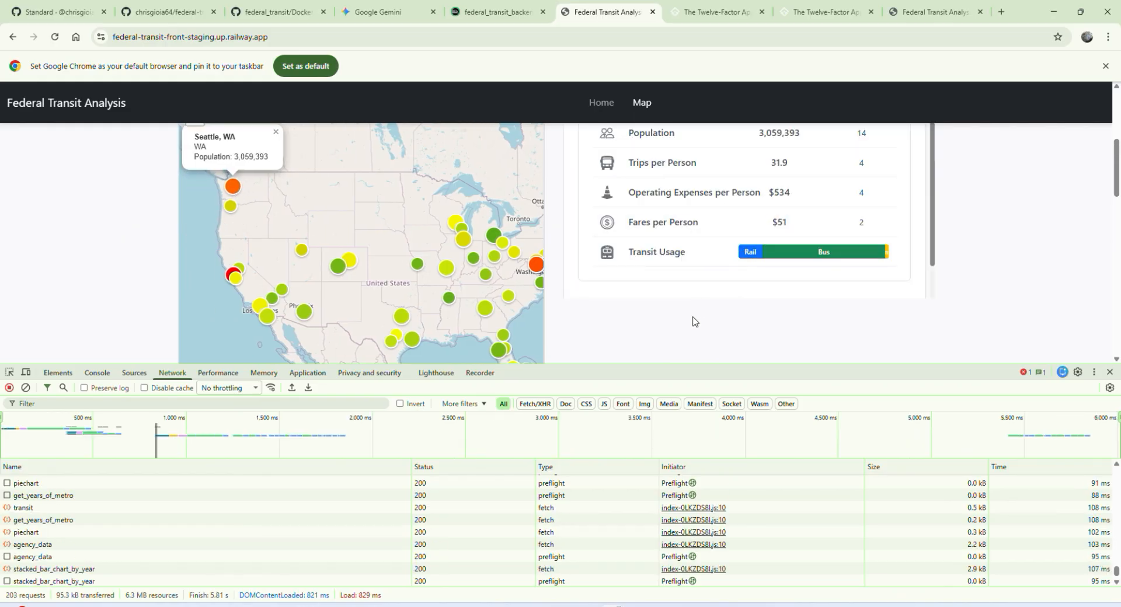
{"action": "scroll", "coordinate": [693, 320], "scroll_direction": "up", "scroll_amount": 2}
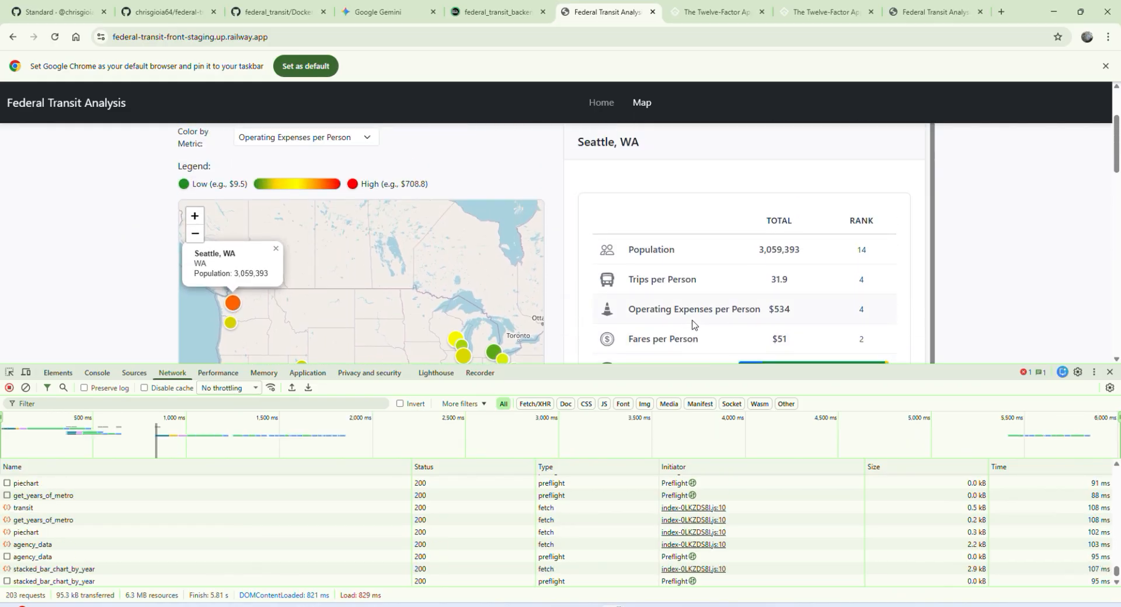